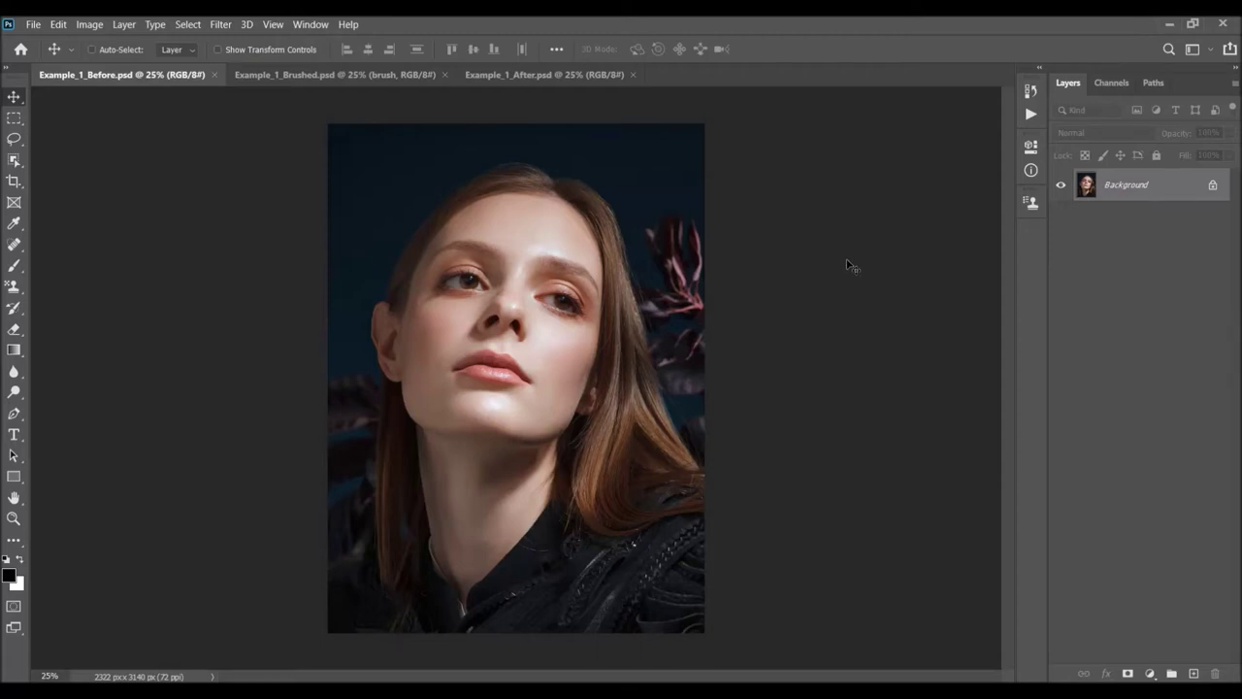
View the Example_1_Brushed.psd document and the Example_1_After.psd document for comparison with the original portrait.
click(384, 81)
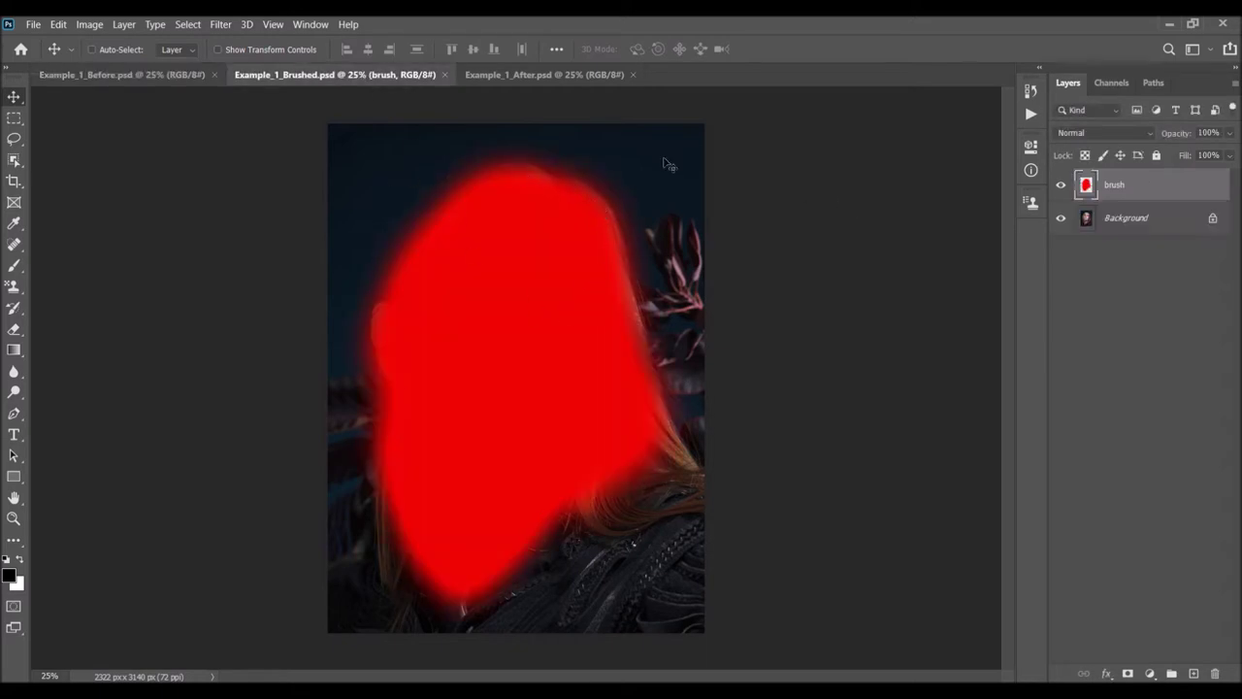
click(532, 83)
click(533, 84)
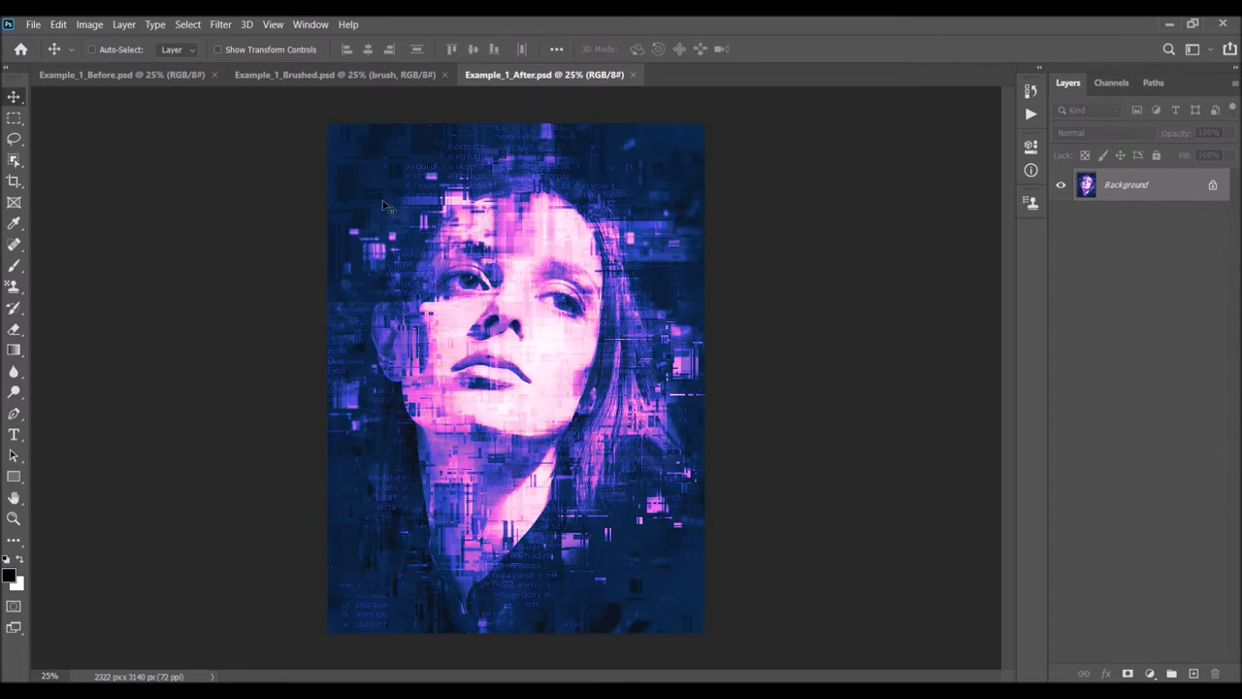
Examine the glitch effect up close across the face, hair, neck and background of the finished portrait.
key(z)
click(505, 271)
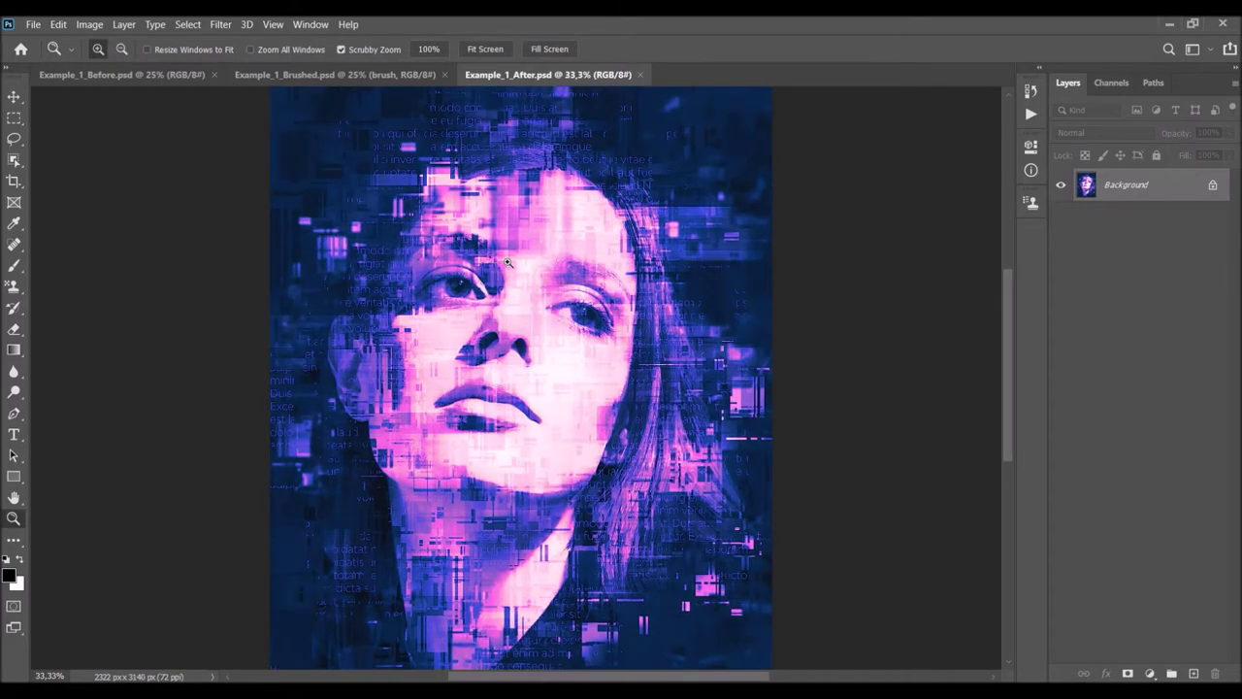
key(h)
drag(565, 230, 563, 285)
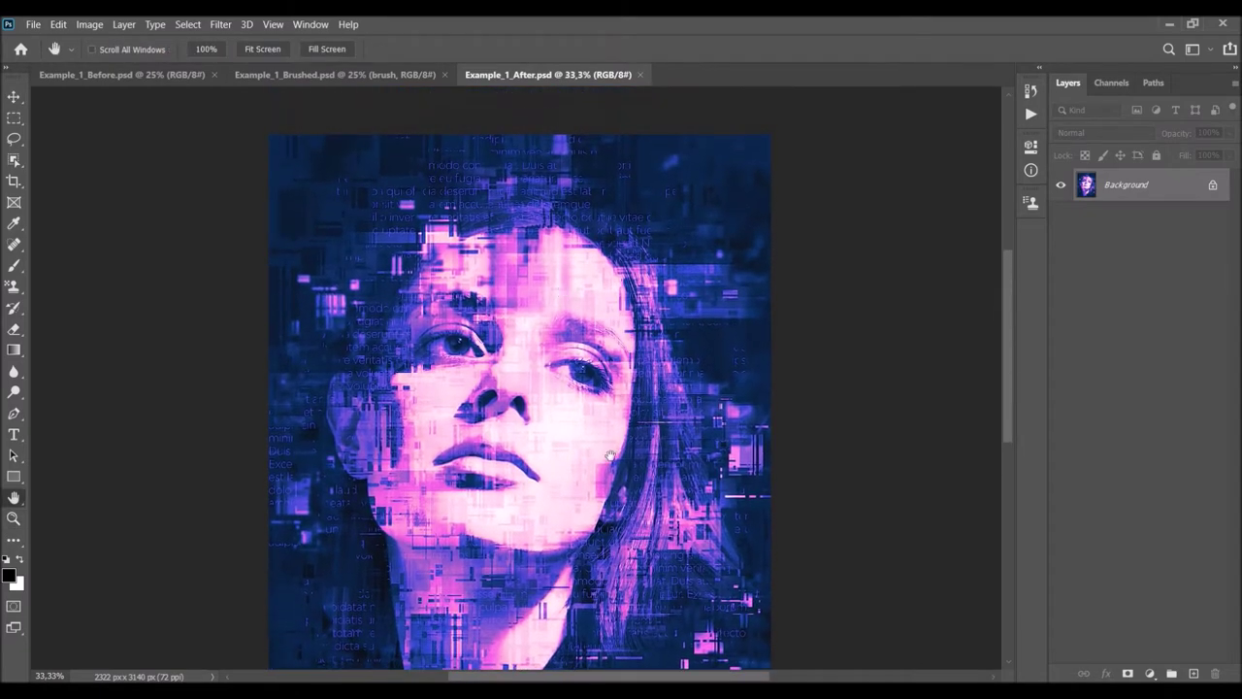
drag(592, 394, 569, 224)
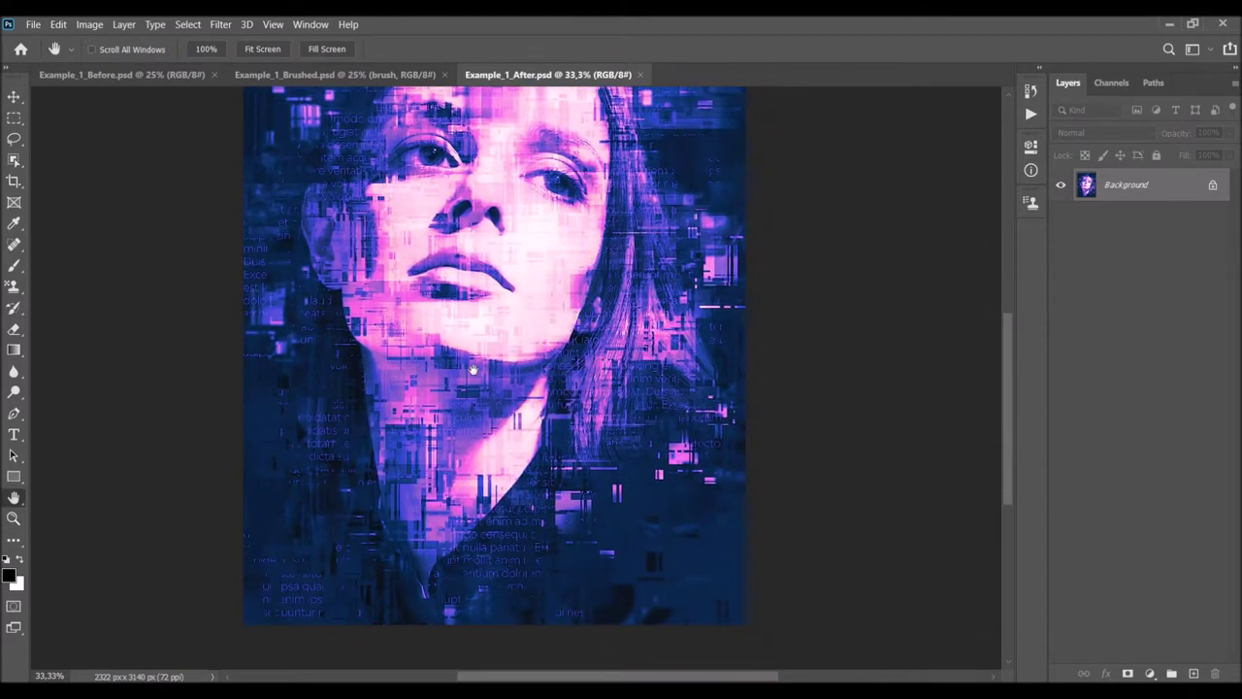
drag(515, 260, 527, 332)
drag(552, 167, 550, 231)
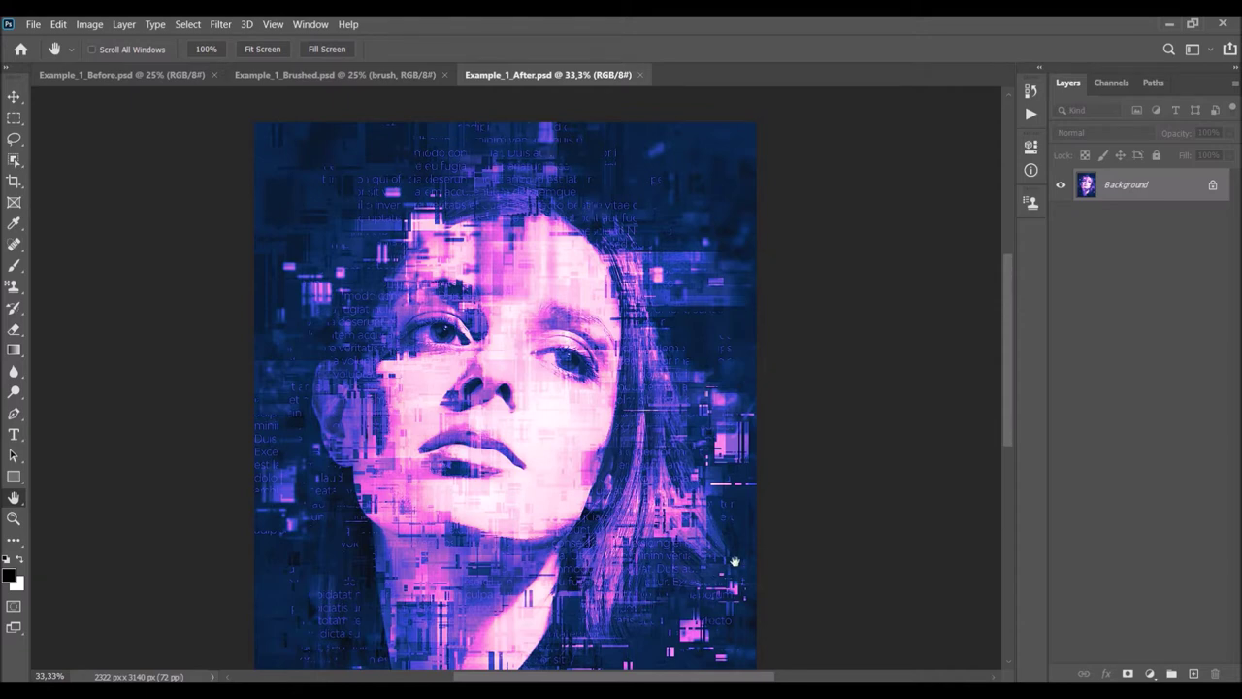
mouse_move(591, 471)
mouse_down()
mouse_move(576, 274)
mouse_move(577, 397)
mouse_move(602, 488)
mouse_up()
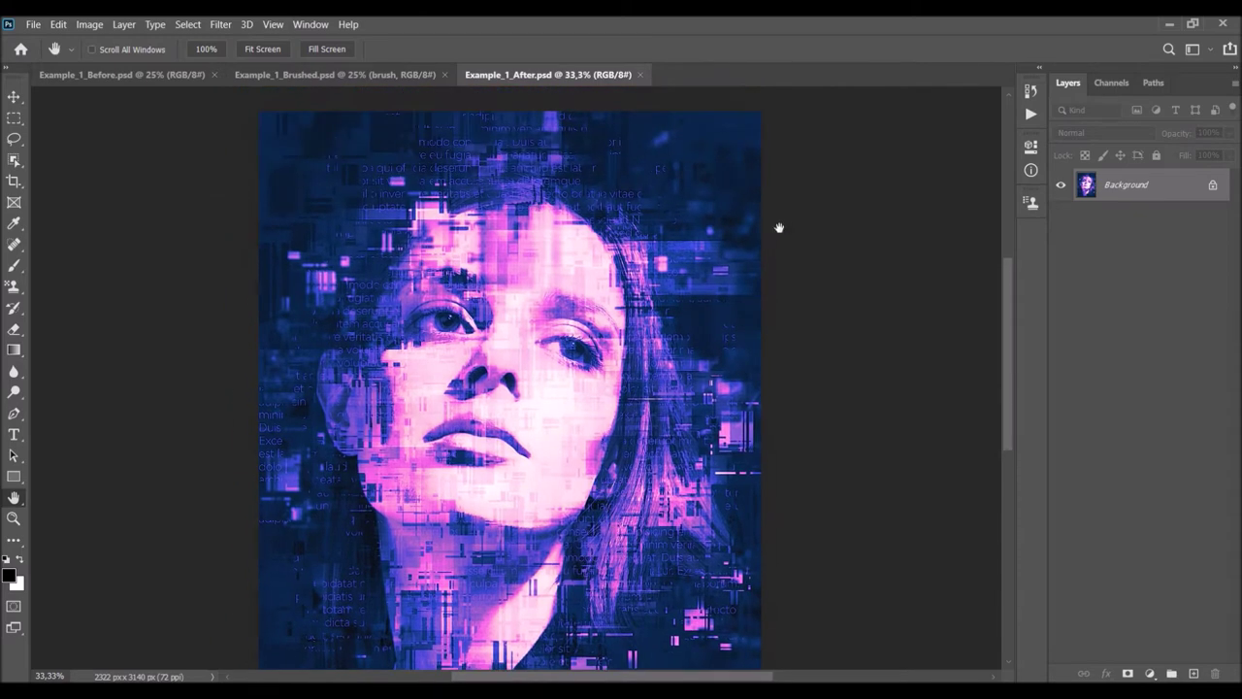
mouse_move(671, 317)
mouse_down()
mouse_move(666, 288)
mouse_move(717, 205)
mouse_move(668, 315)
mouse_up()
mouse_move(641, 371)
mouse_down()
mouse_move(644, 289)
mouse_move(649, 348)
mouse_up()
key(z)
alt+click(592, 316)
key(v)
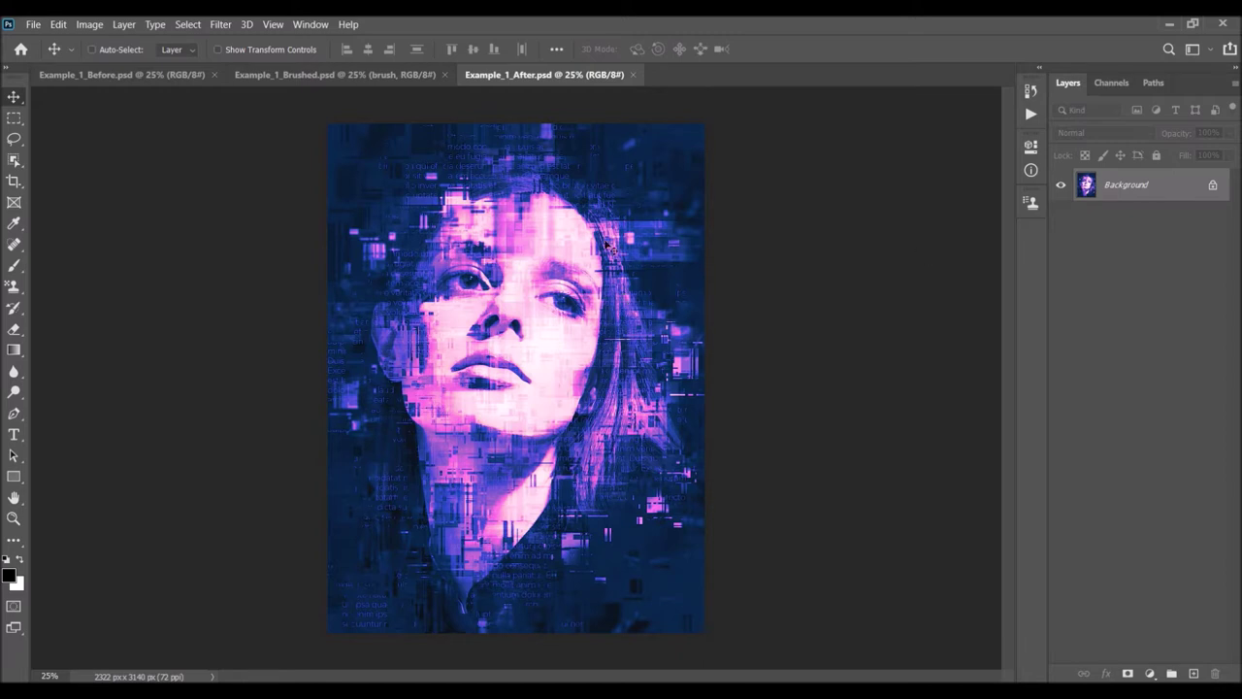
Close the Example_1_After.psd and Example_1_Brushed.psd documents.
click(633, 76)
click(444, 75)
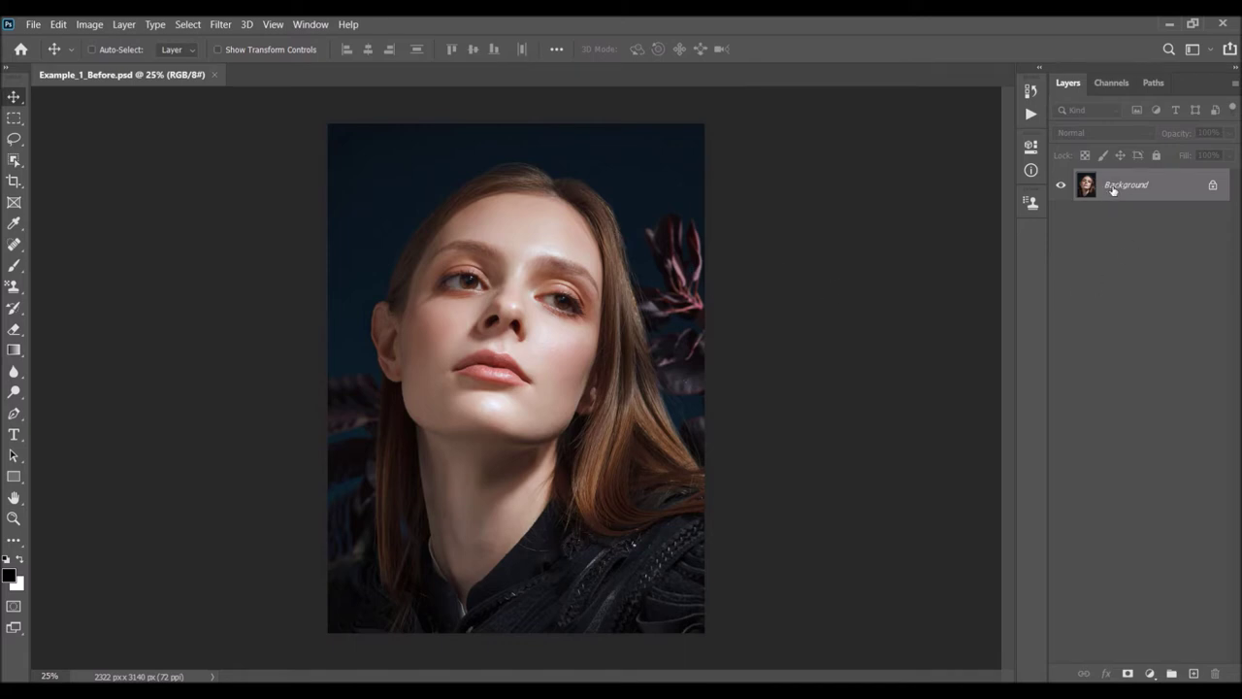
Convert the locked Background into a regular layer and turn it back into a Background layer.
double_click(1172, 188)
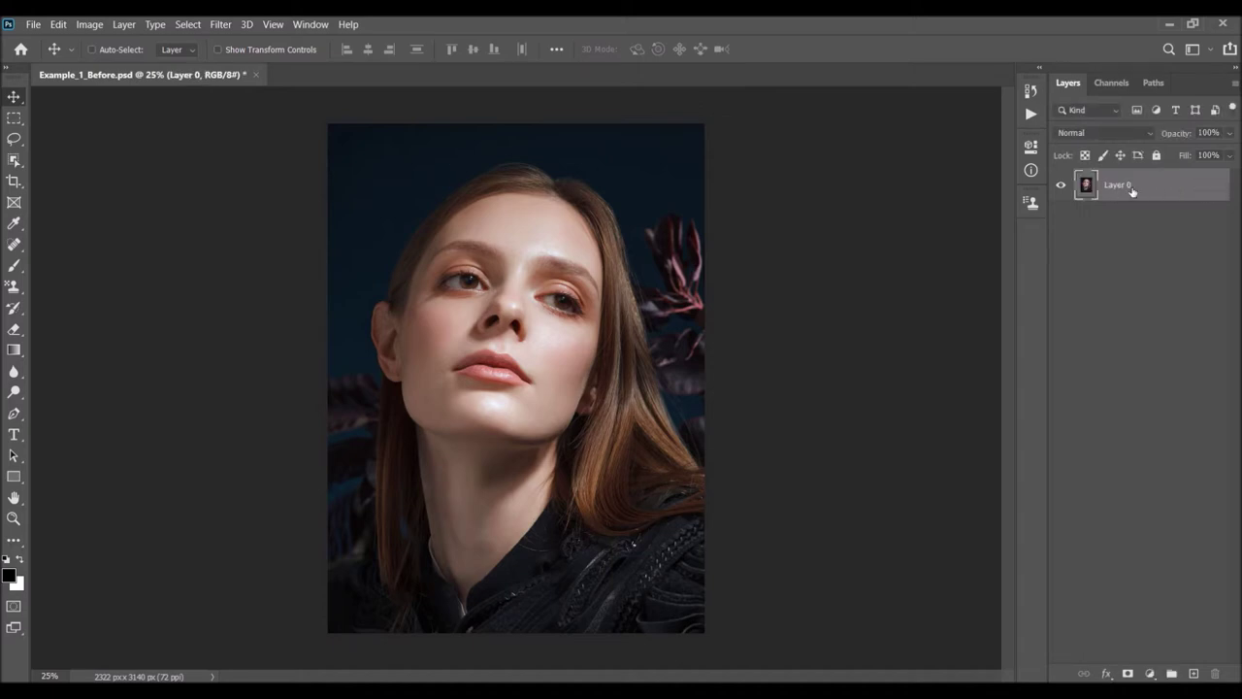
click(126, 25)
mouse_move(133, 42)
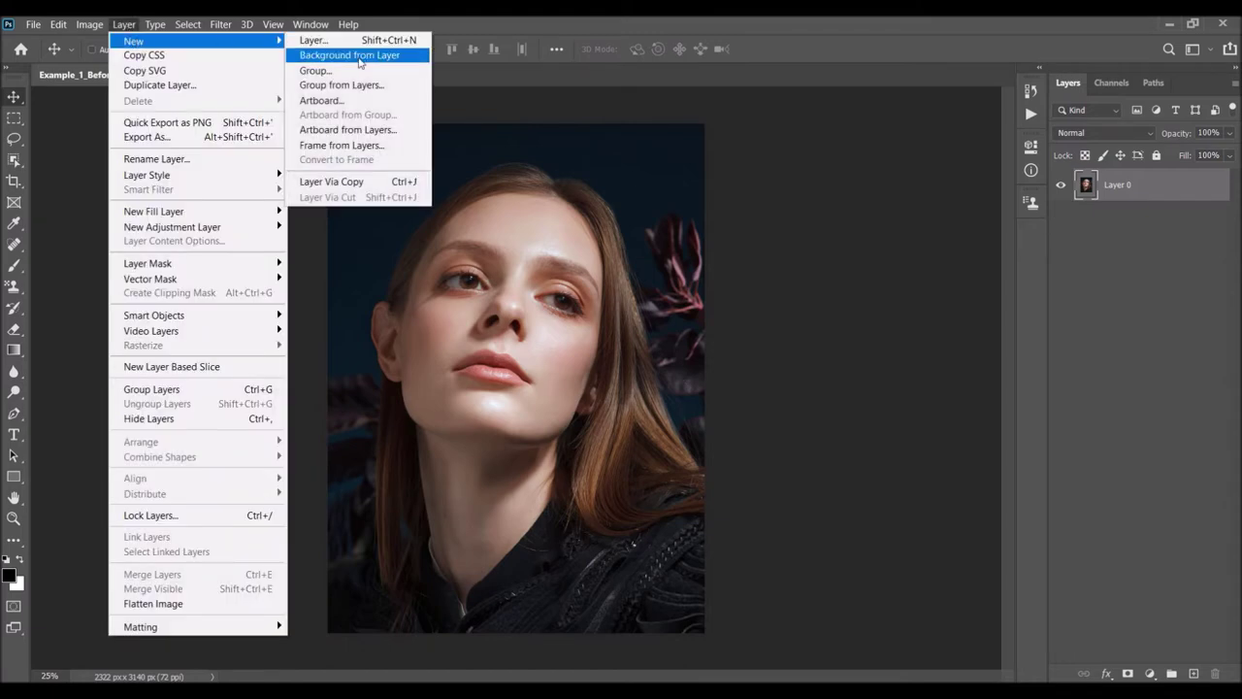
click(363, 58)
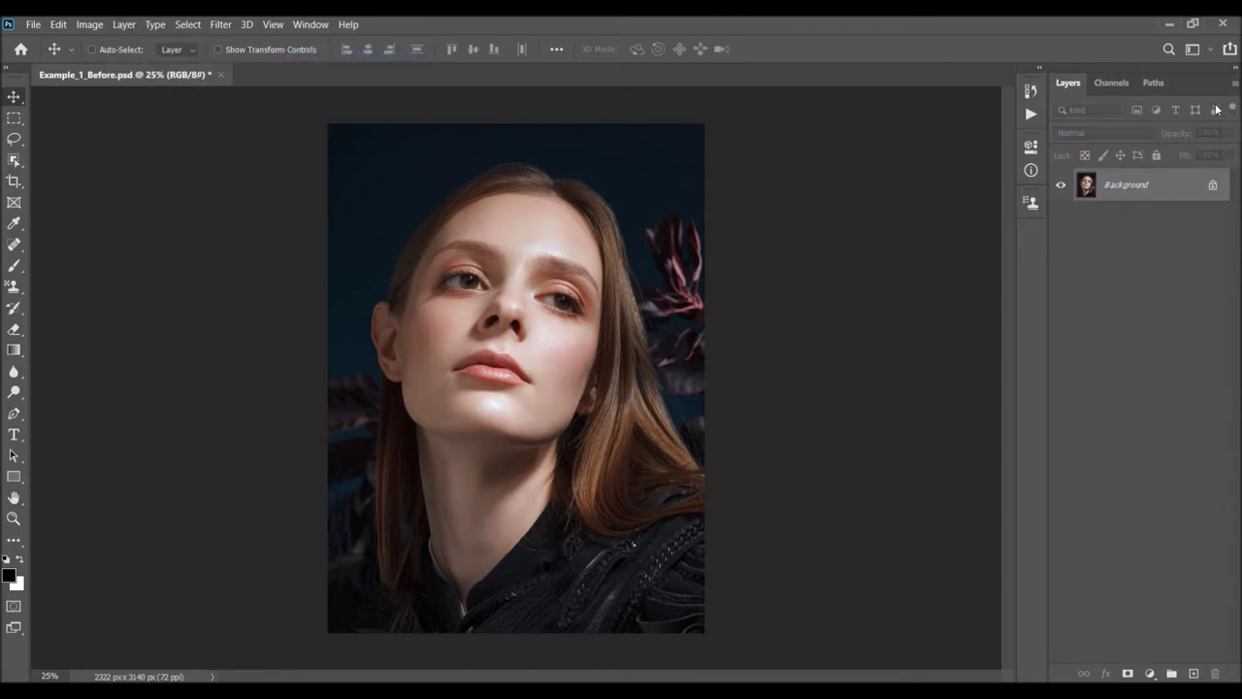
Check in the Layers Panel Options that Add "copy" to Copied Layers and Groups is enabled.
click(1235, 86)
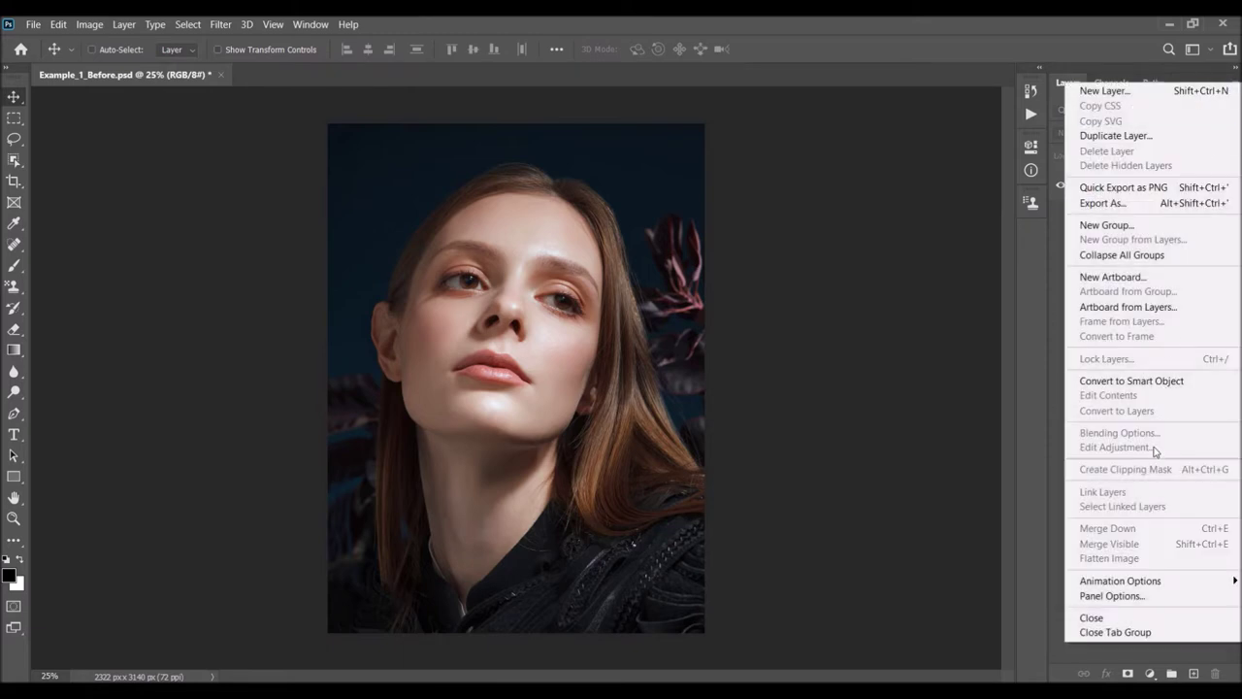
click(1112, 595)
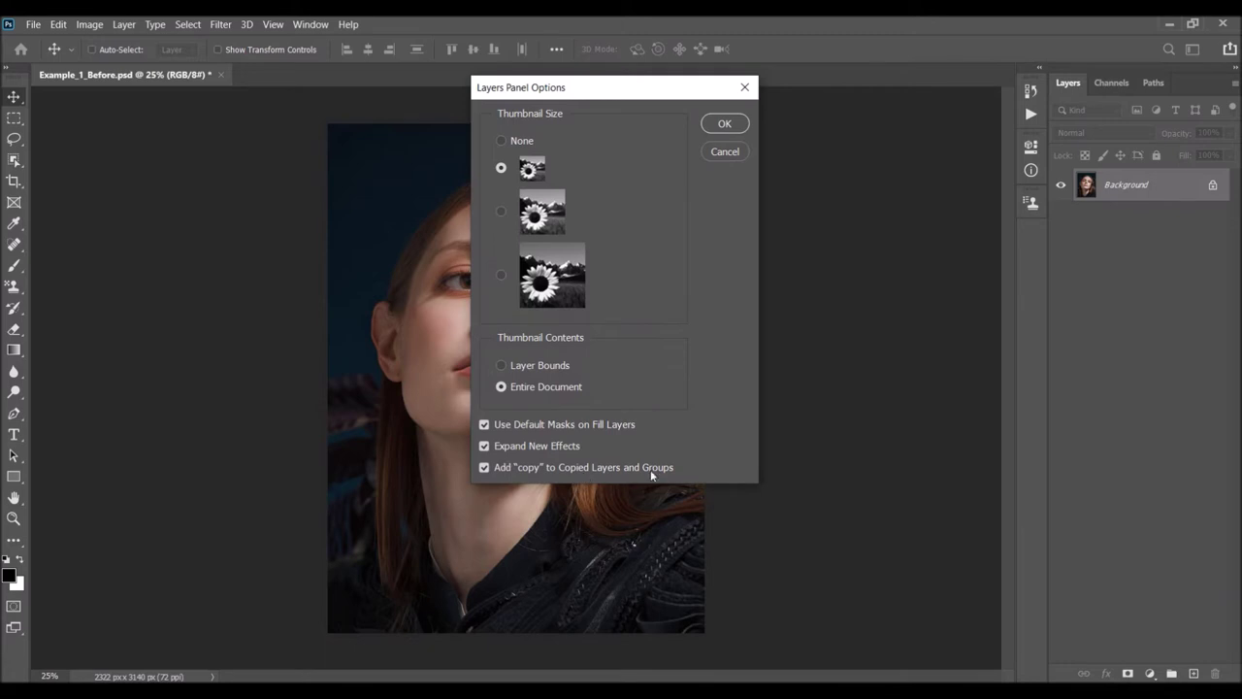
click(736, 123)
Check the photo's color mode and bit depth, and inspect its pixel dimensions in Image Size without changing them.
click(89, 24)
mouse_move(107, 40)
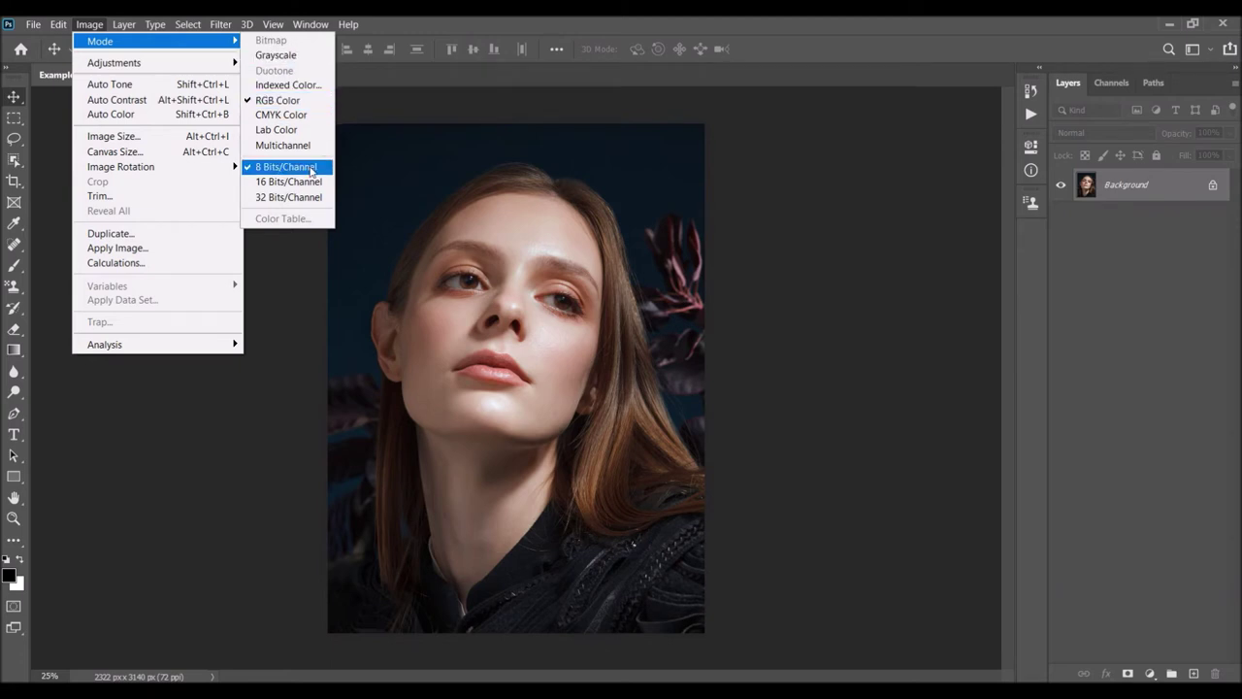
click(144, 141)
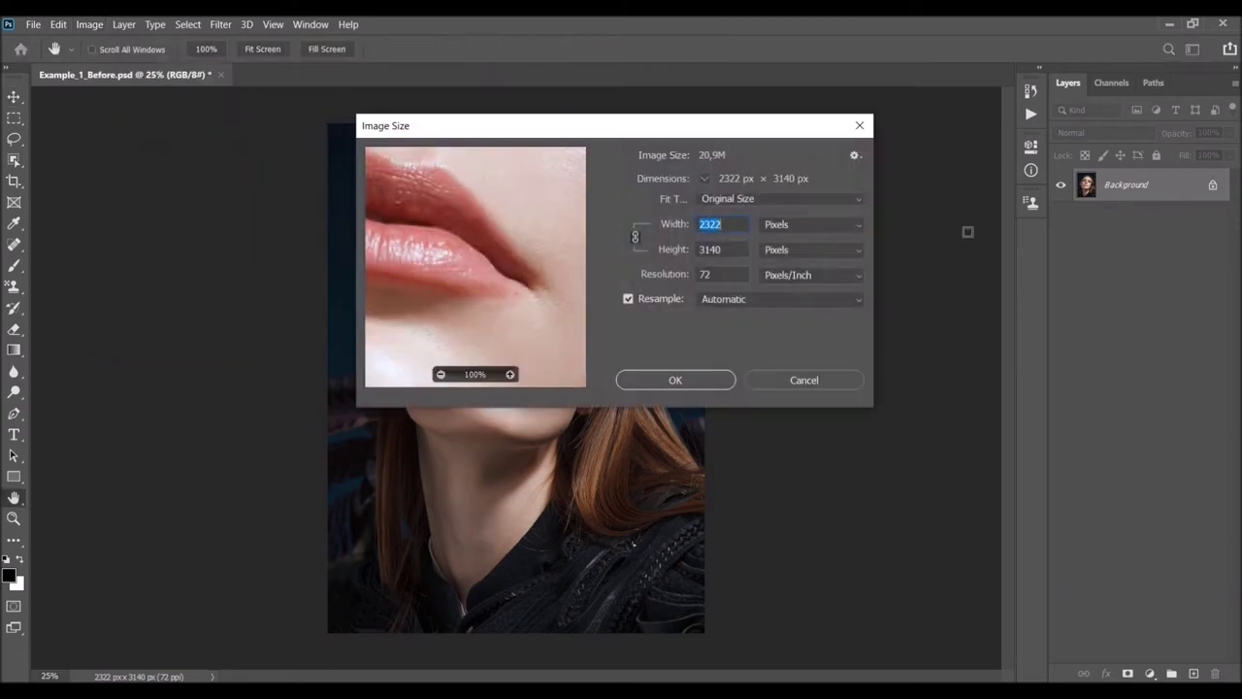
drag(767, 134, 810, 164)
click(768, 282)
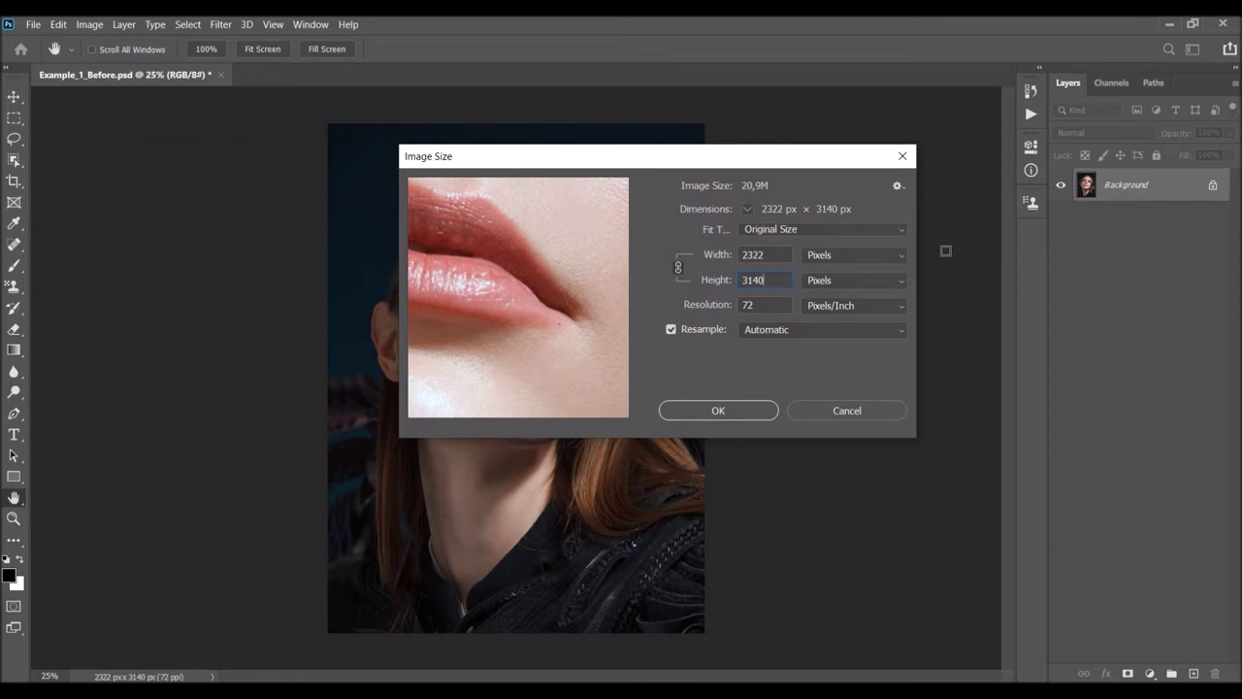
click(905, 158)
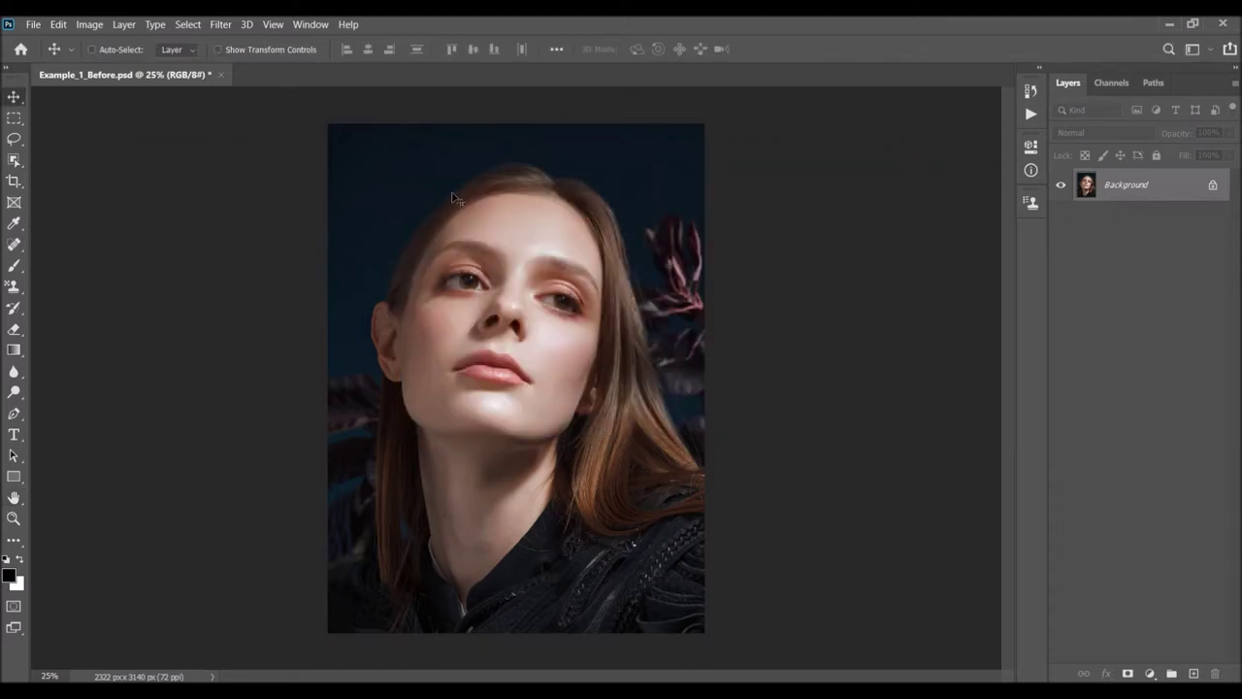
Load the Glitch ATN file from the Glitch Photoshop Action folder into the Actions panel.
click(313, 25)
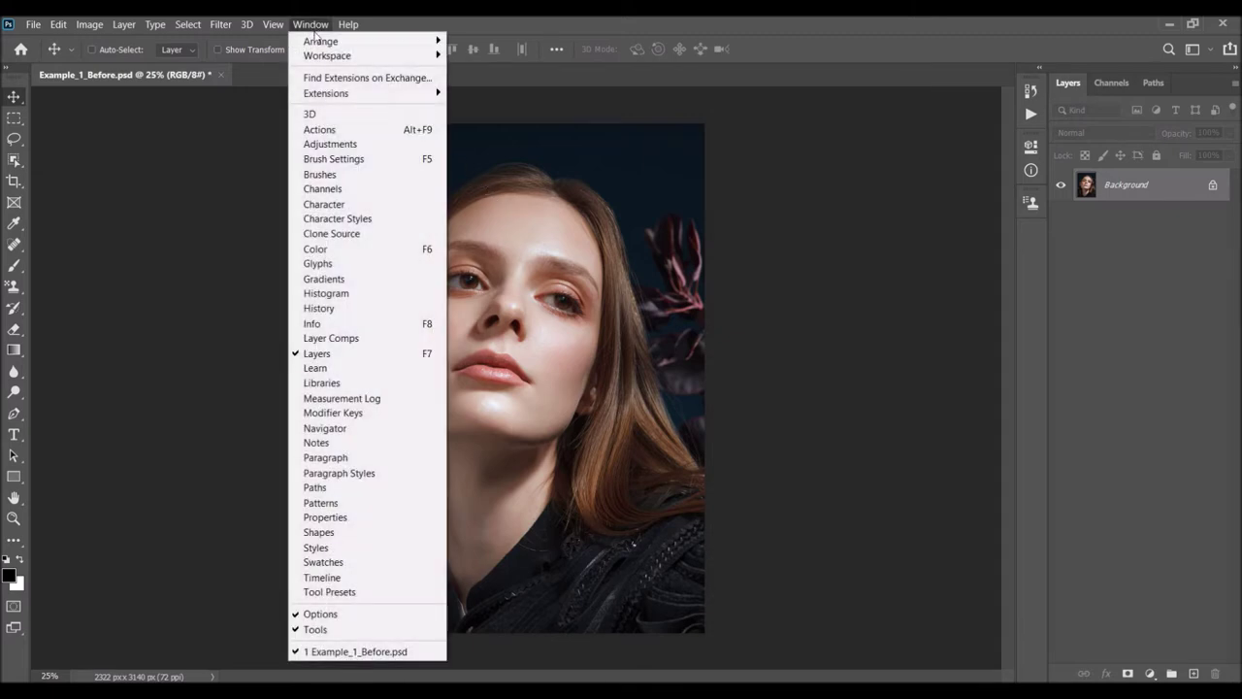
click(334, 133)
click(1006, 86)
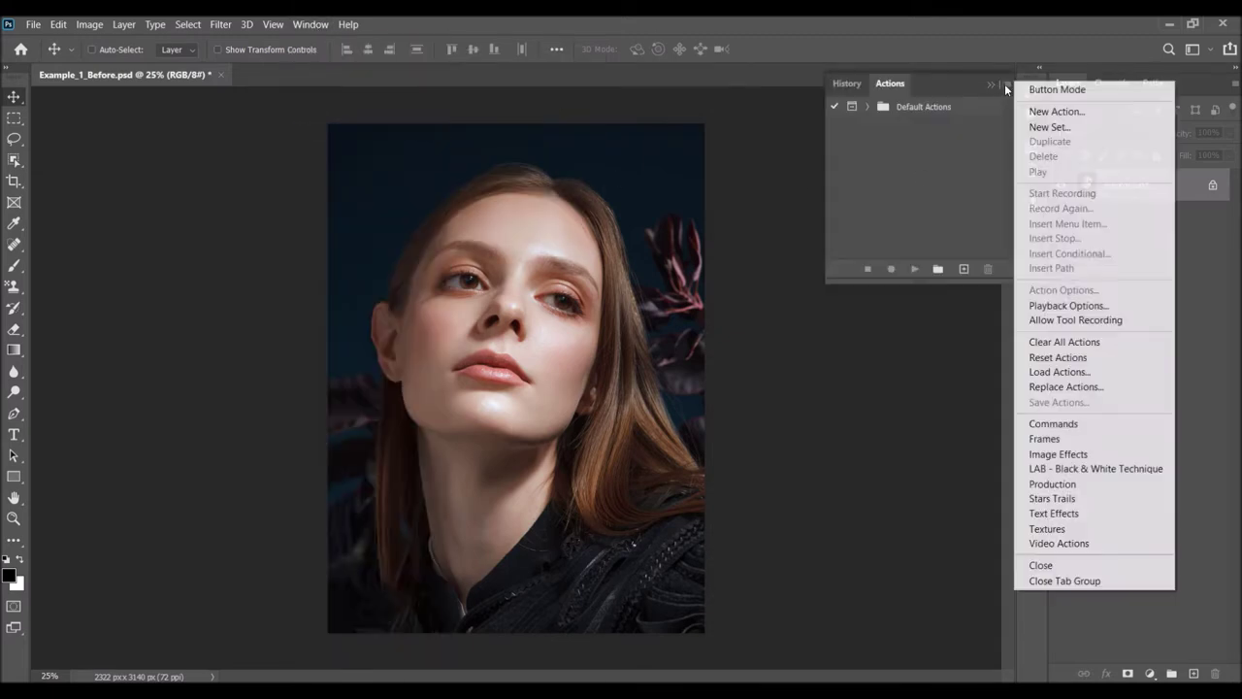
click(1060, 371)
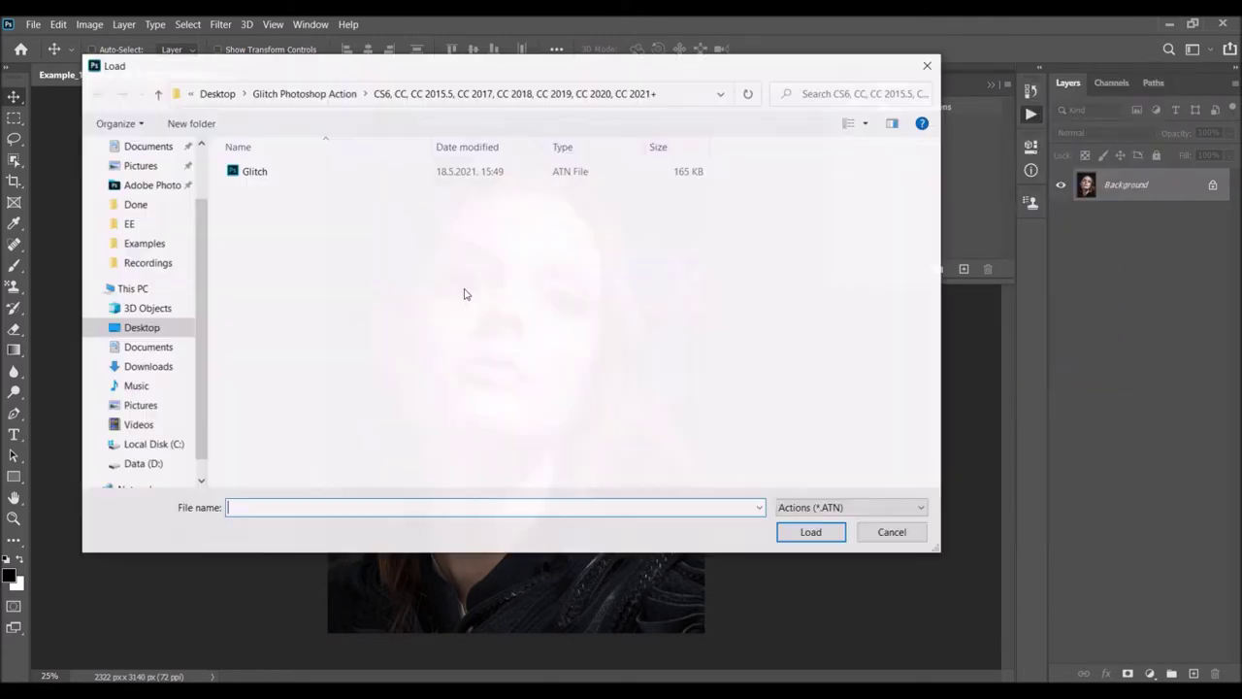
click(323, 92)
double_click(274, 175)
click(274, 173)
click(809, 531)
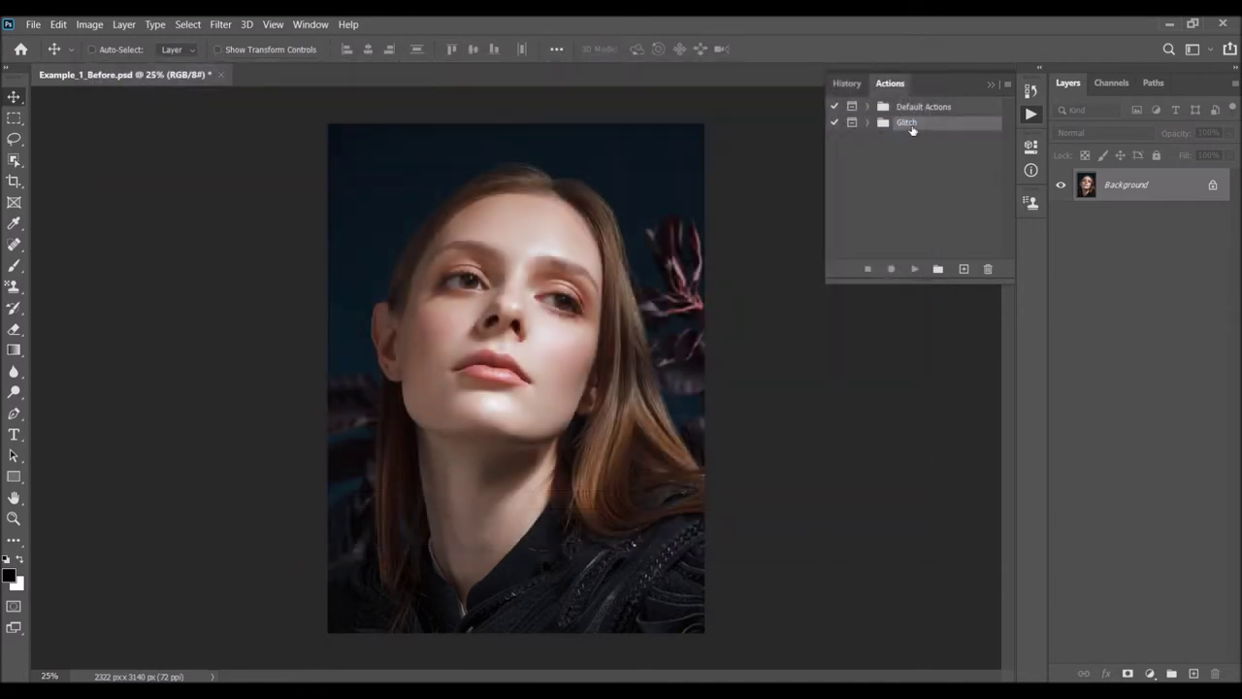
Expand the Glitch action set, enlarge the Actions panel and select the Glitch action.
click(868, 123)
drag(826, 283, 784, 385)
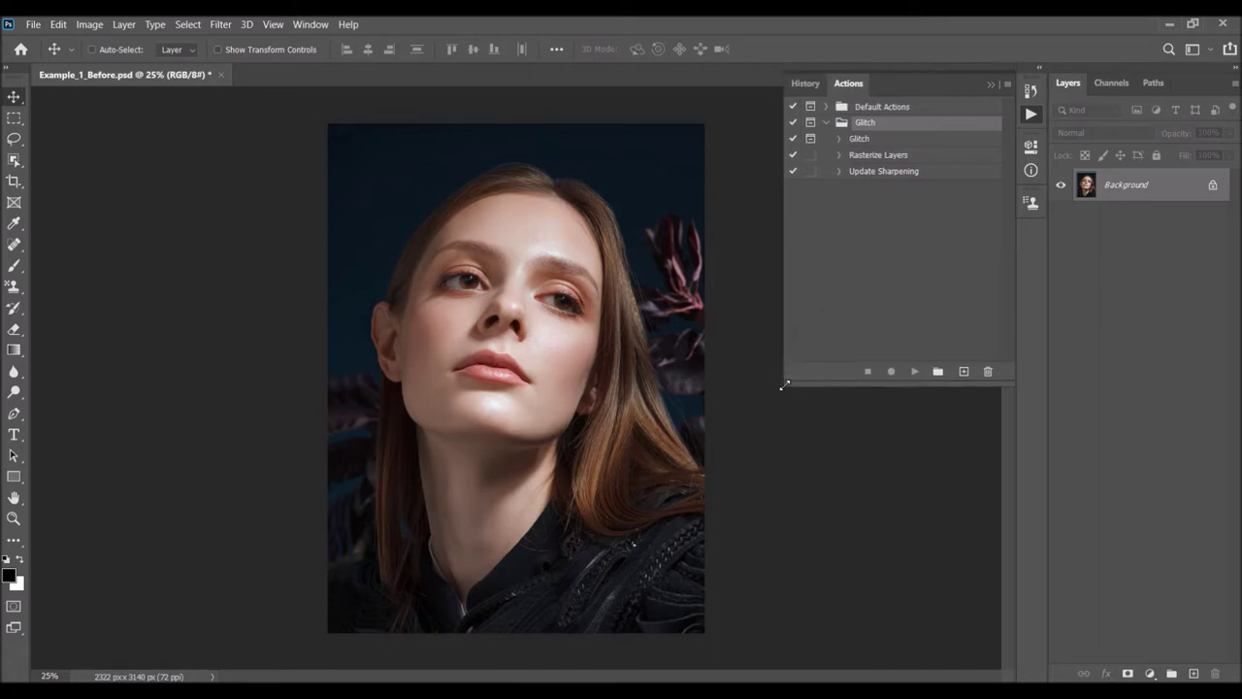
click(866, 139)
click(868, 155)
click(864, 171)
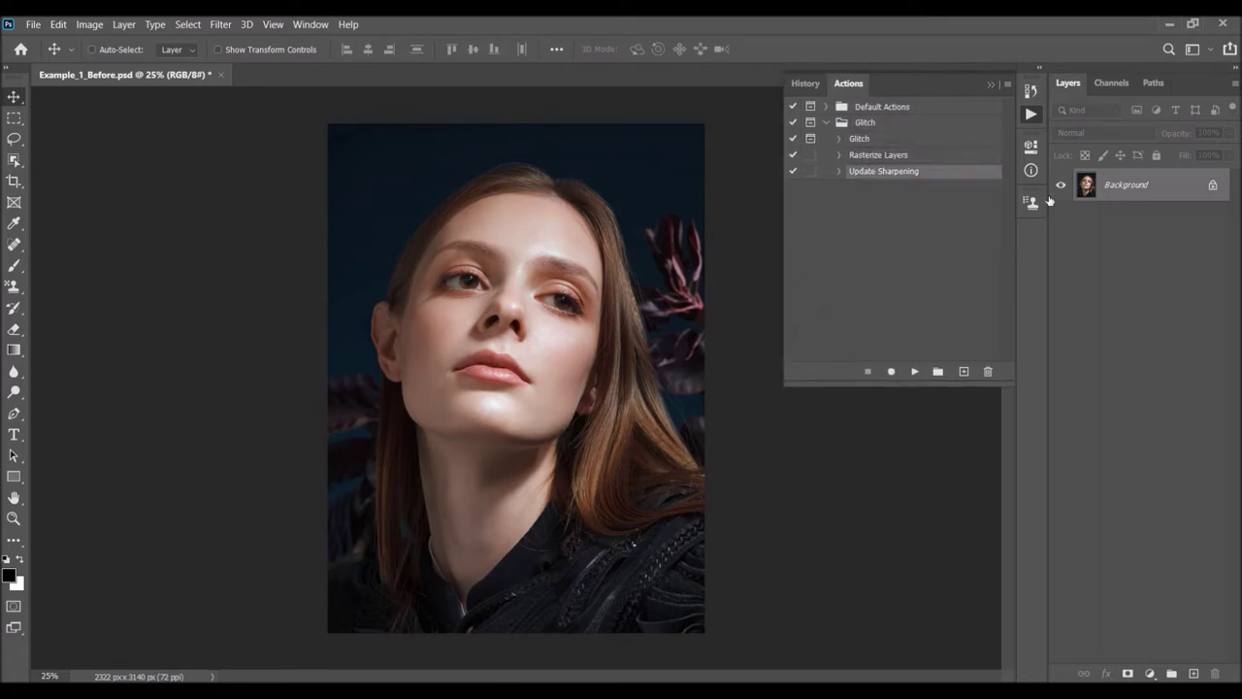
click(903, 141)
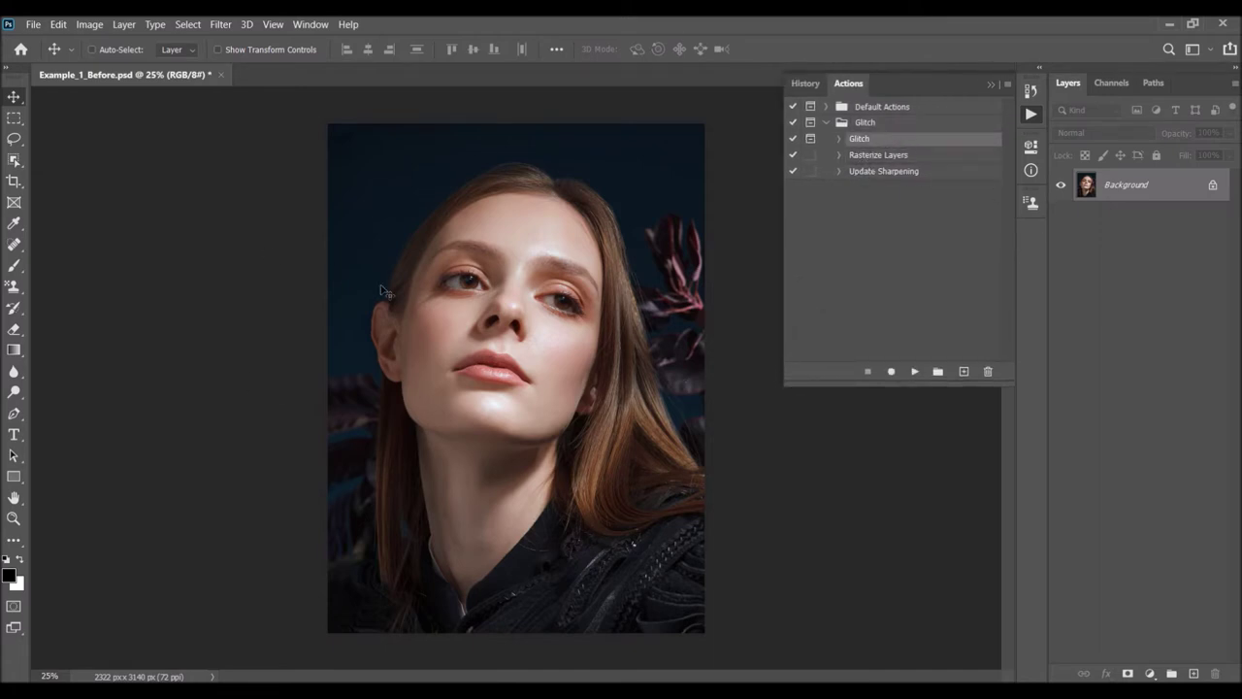
Import the Glitch Brushes ABR file from the Glitch Photoshop Action folder into the brush presets.
click(13, 265)
right_click(460, 181)
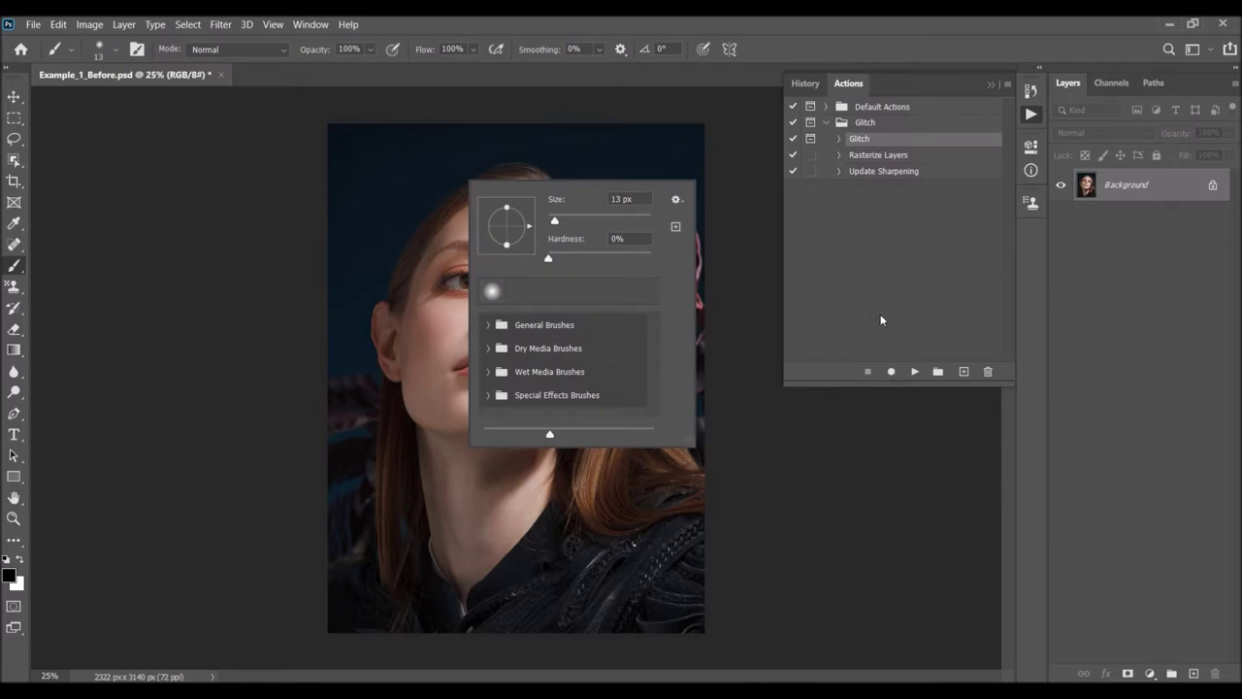
click(676, 199)
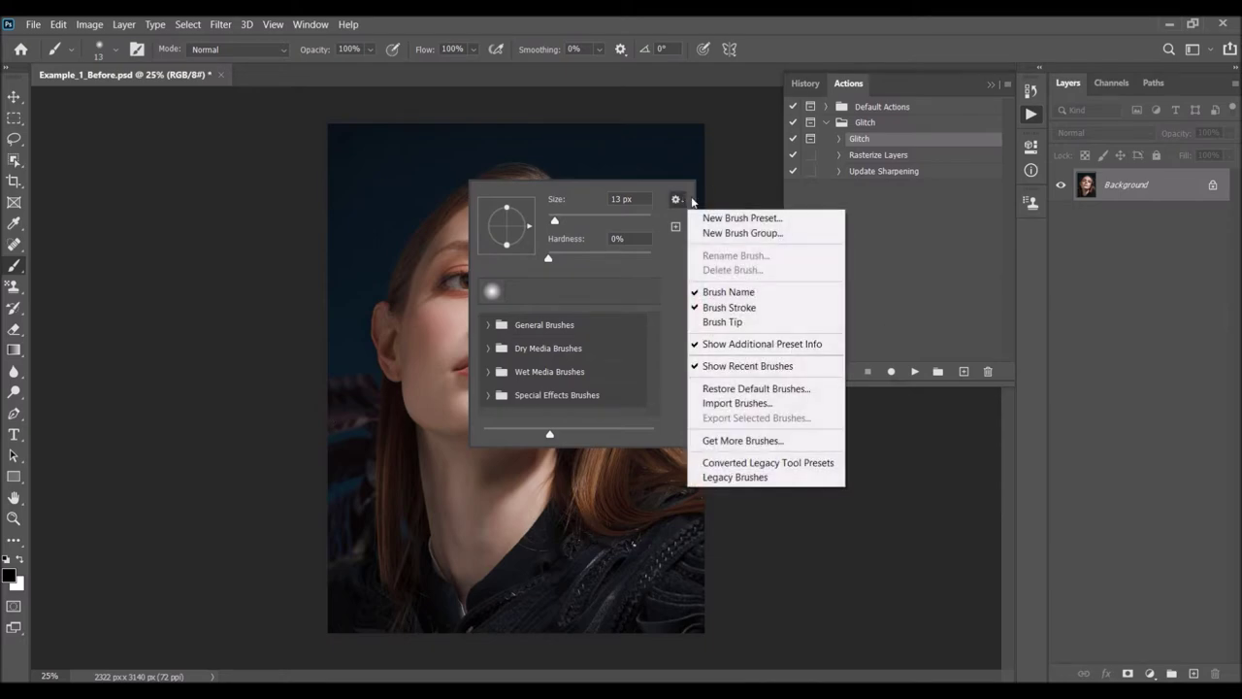
click(739, 403)
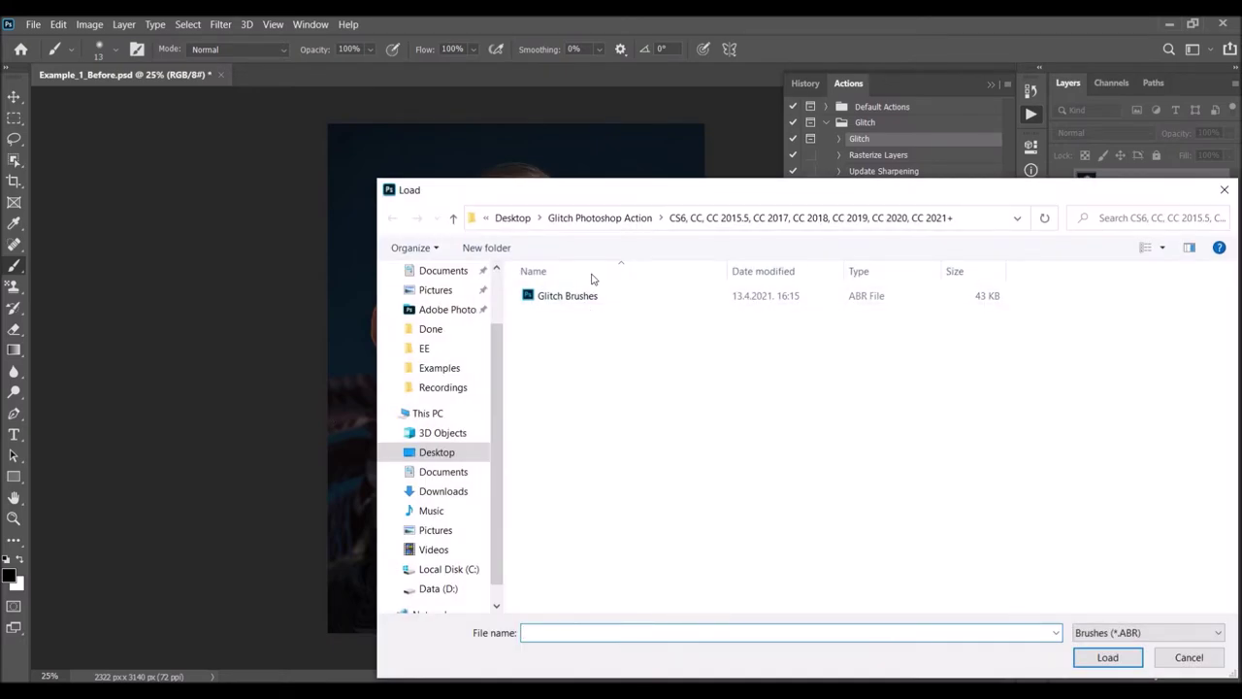
drag(638, 200, 533, 138)
click(541, 155)
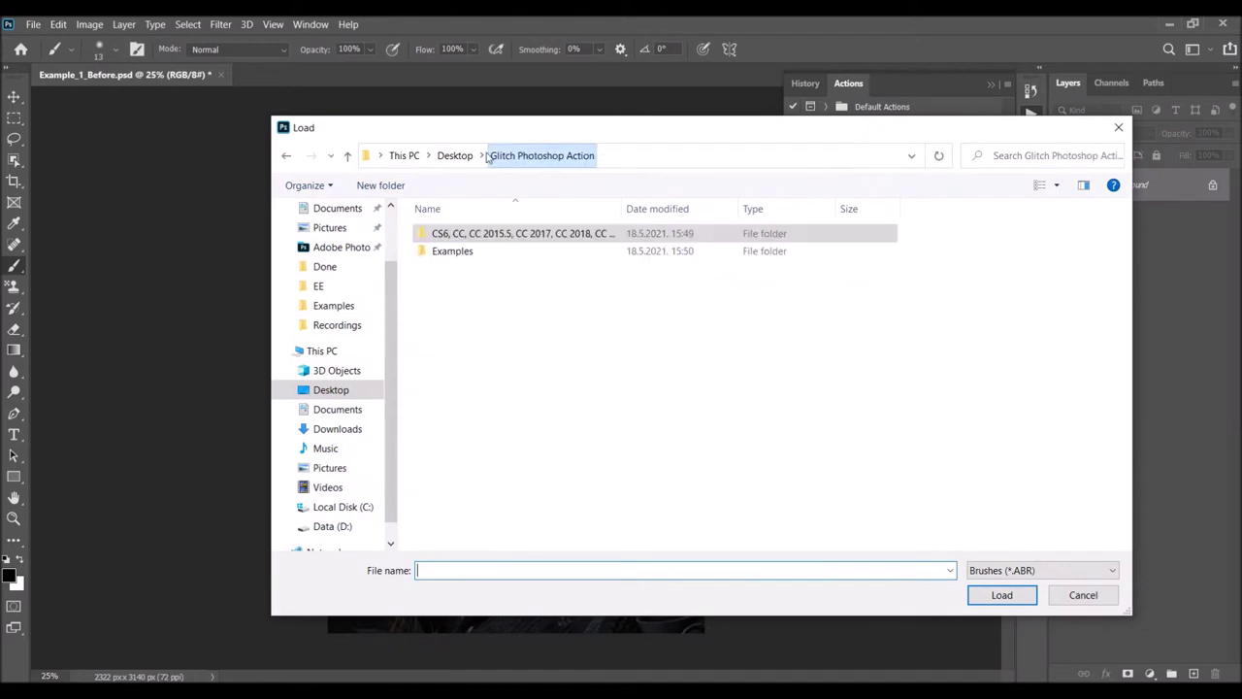
double_click(469, 236)
click(466, 237)
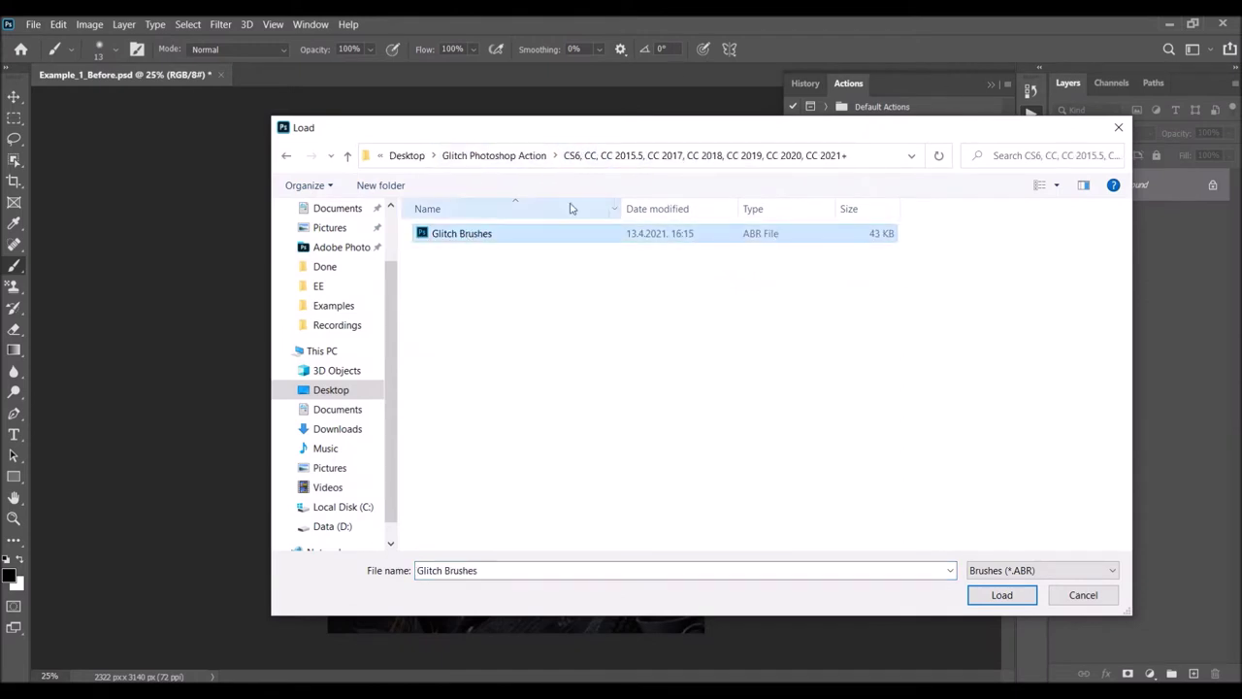
click(1002, 596)
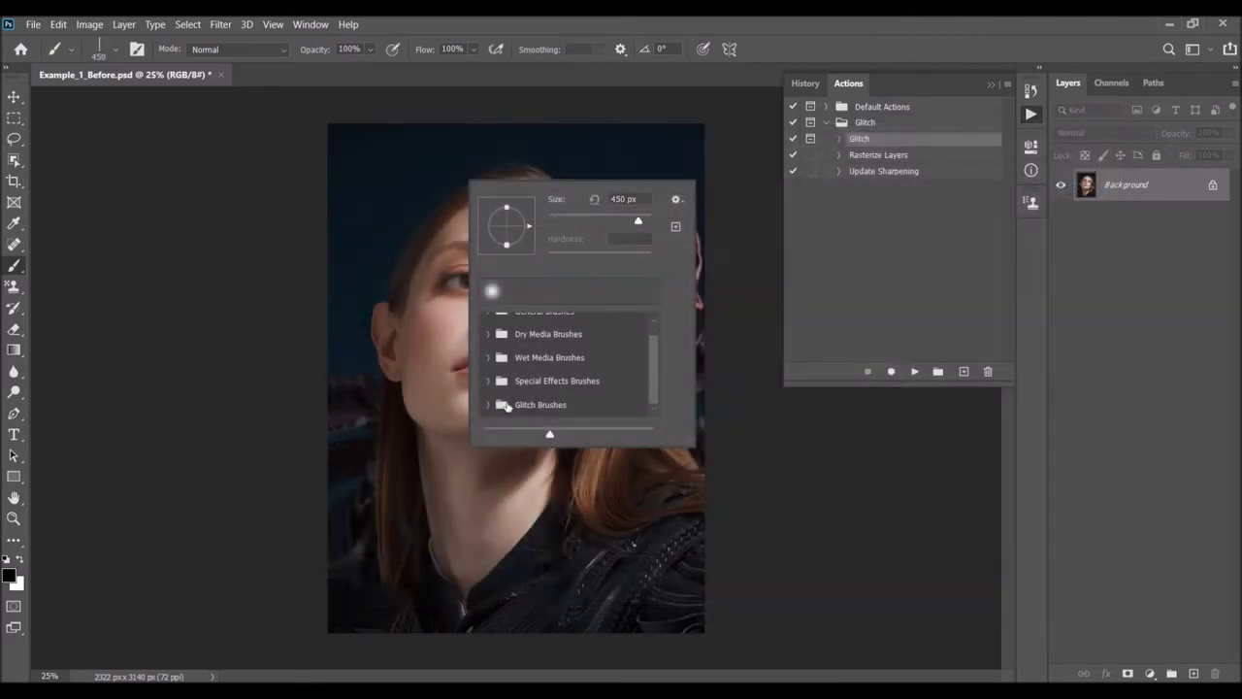
Expand the Glitch Brushes group in the brush presets to view its brushes, and return to the Move tool.
click(485, 406)
mouse_move(654, 351)
mouse_down()
mouse_move(655, 398)
mouse_move(661, 341)
mouse_up()
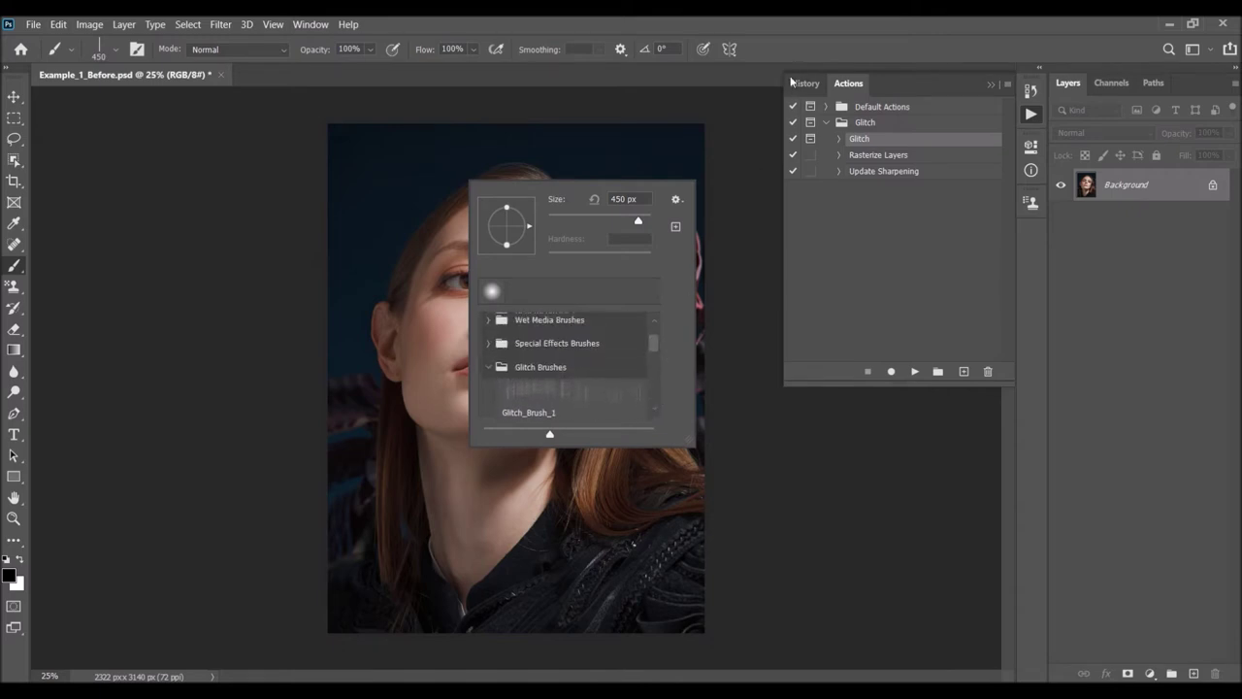
click(790, 49)
key(v)
key(ctrl+minus)
key(ctrl+plus)
Create a new layer named "brush" above the Background layer.
click(124, 24)
mouse_move(135, 40)
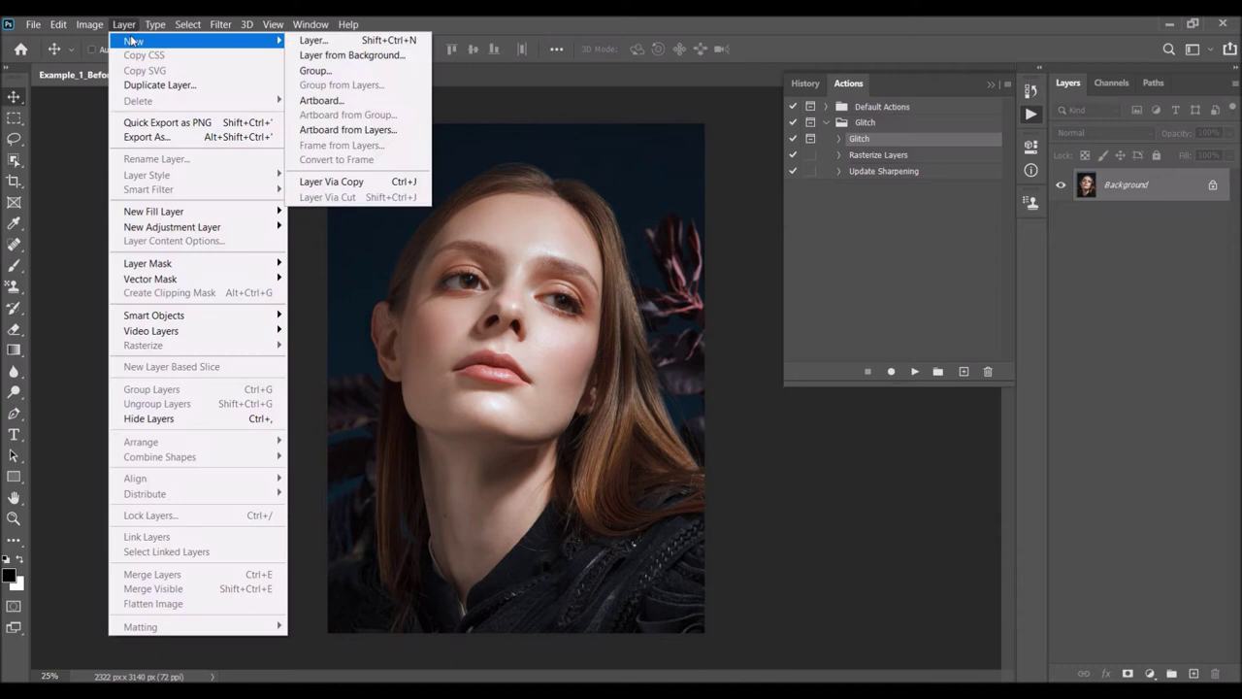
click(321, 44)
text(brush)
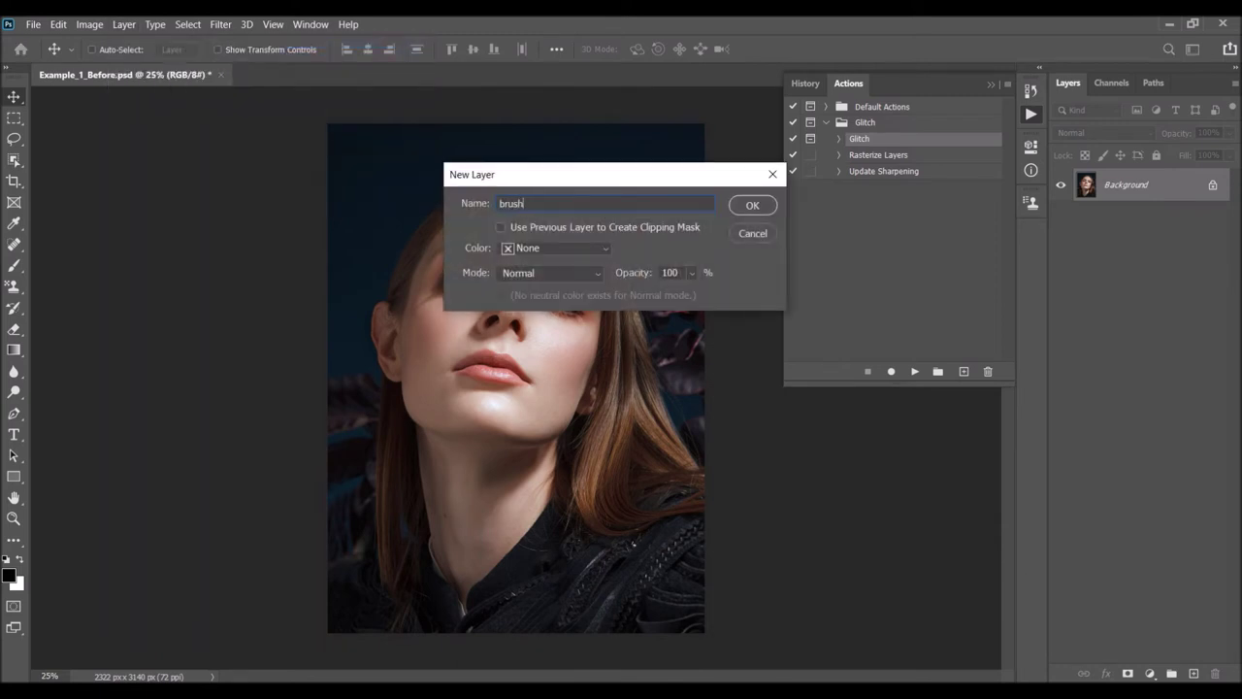
double_click(512, 203)
click(628, 206)
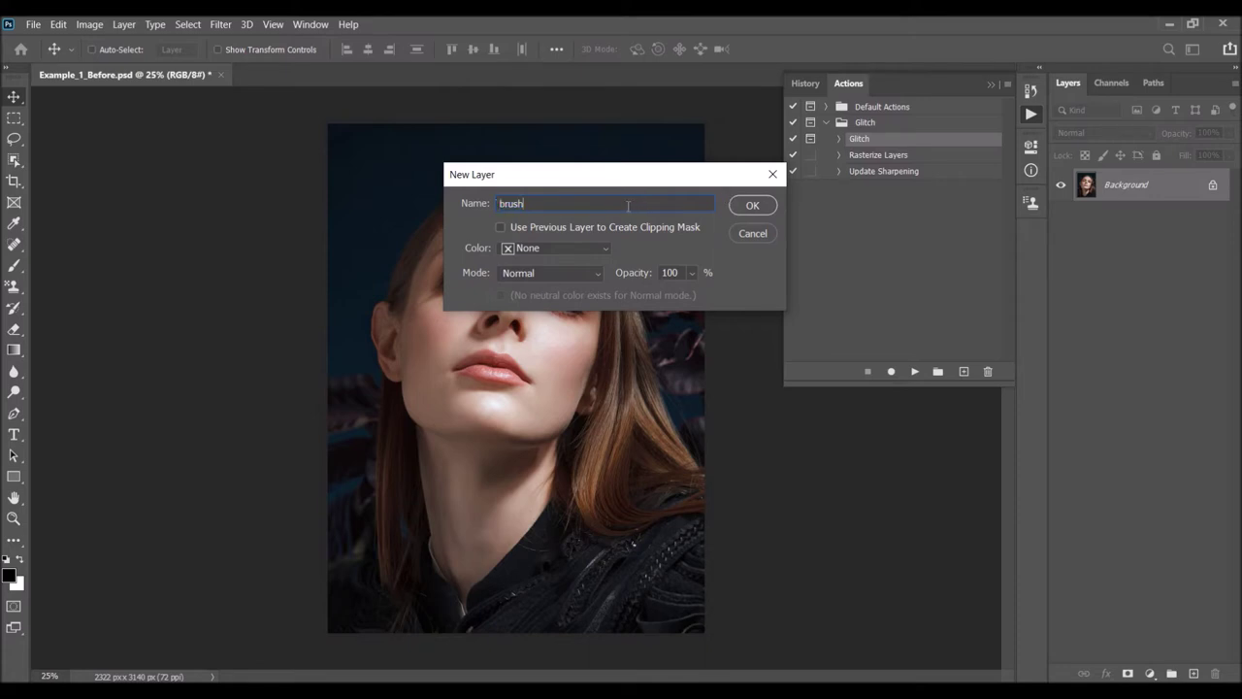
click(753, 205)
Choose the Soft Round brush from the General Brushes group for the Brush tool.
key(b)
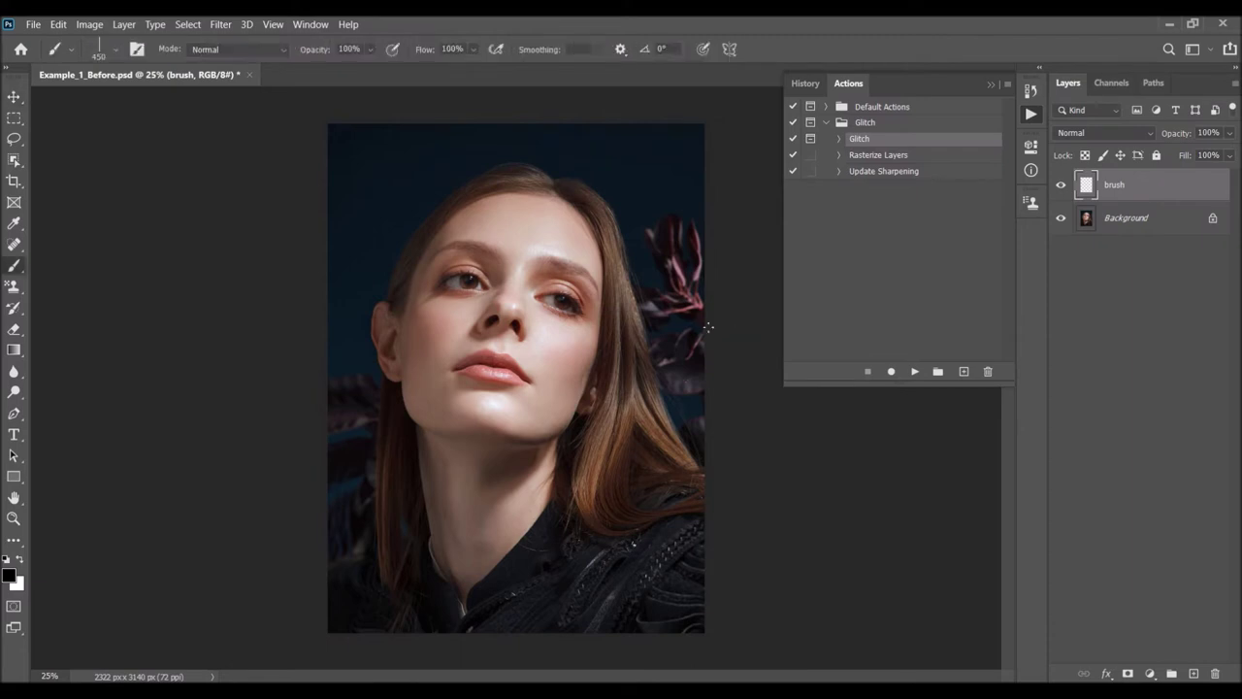
right_click(531, 190)
scroll(575, 344, up, 2)
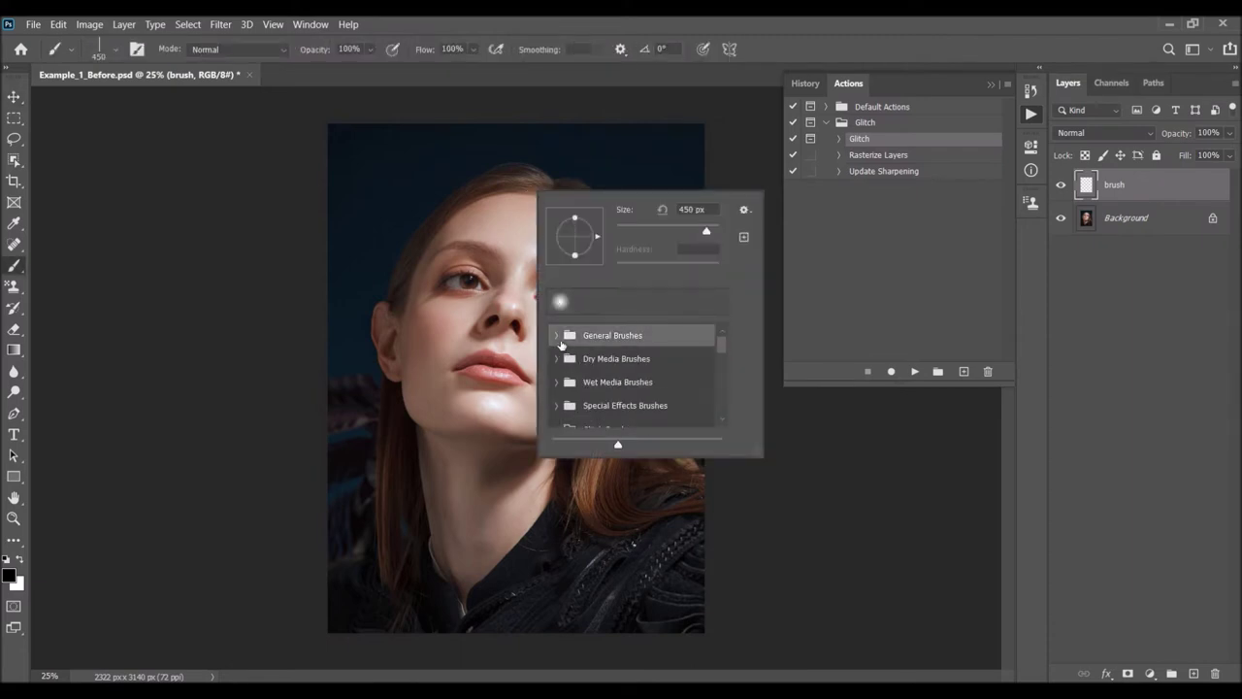
click(558, 334)
click(594, 369)
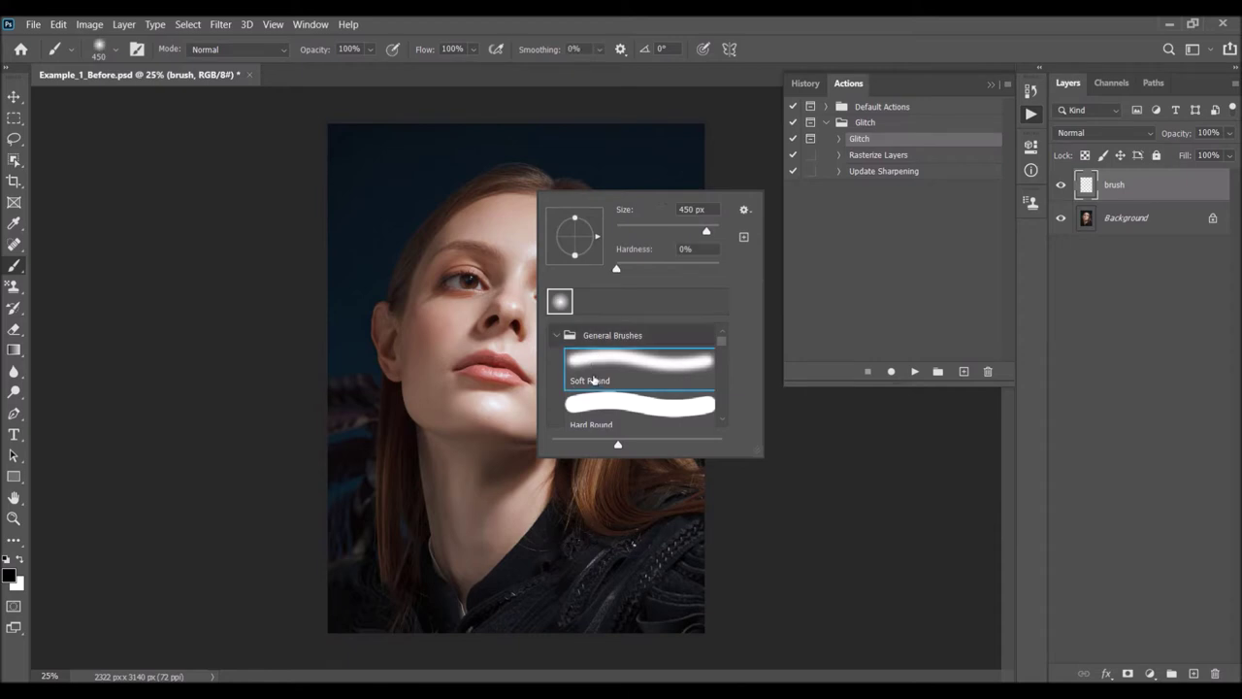
key(Return)
Set the foreground colour to ff0000, enlarge the brush and paint over the woman's face on the brush layer.
click(9, 575)
text(ff0000)
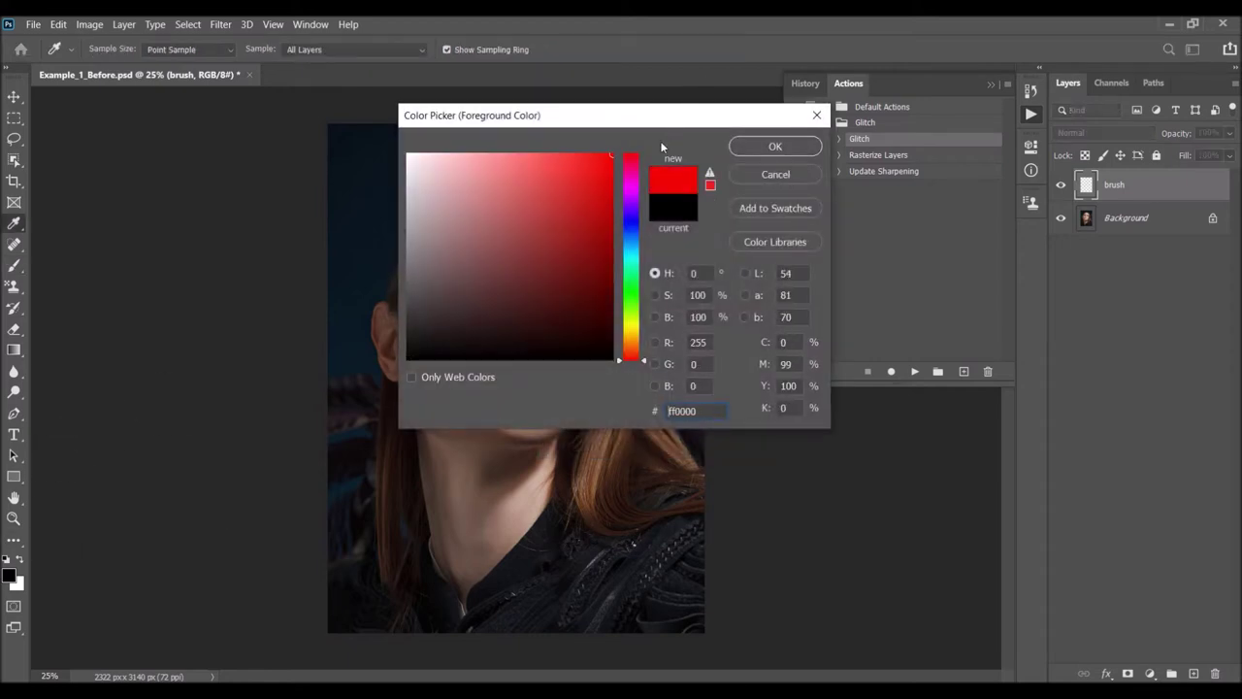
key(Return)
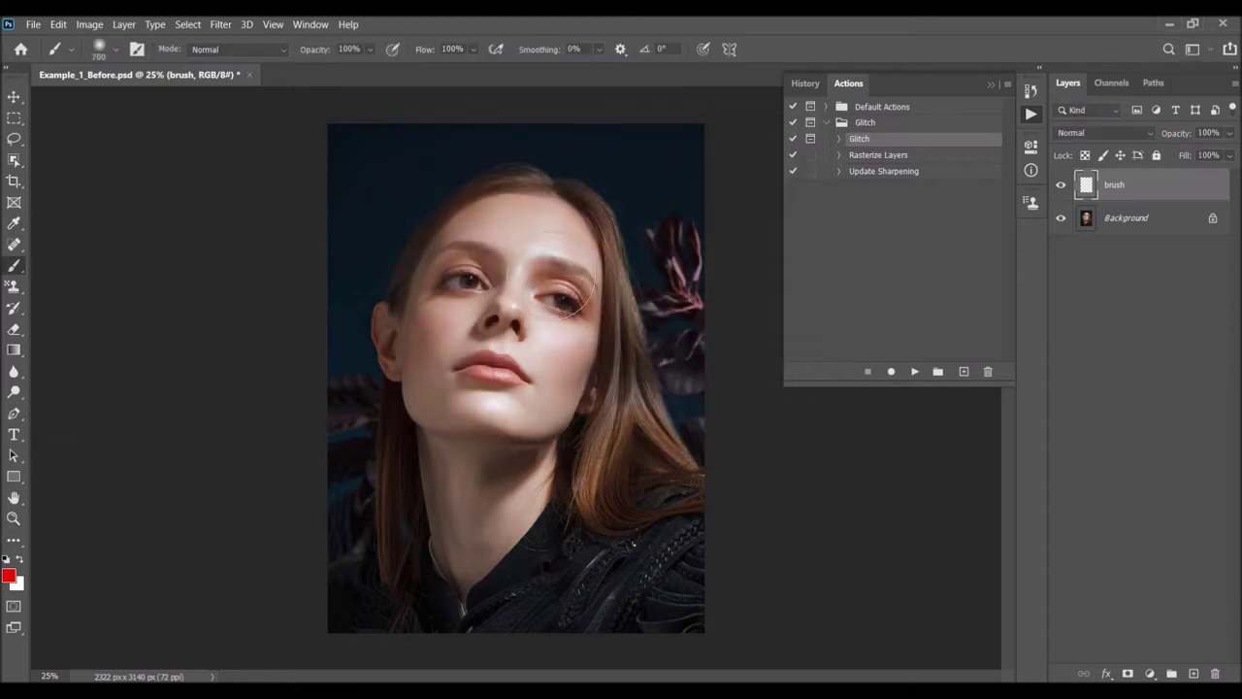
key(])
mouse_move(524, 248)
mouse_down()
mouse_move(514, 311)
mouse_move(477, 352)
mouse_move(463, 289)
mouse_move(494, 242)
mouse_up()
Close the current document and open Example_1_Brushed.psd from the Examples folder of Glitch Photoshop Action.
click(248, 75)
click(33, 23)
click(38, 52)
double_click(224, 156)
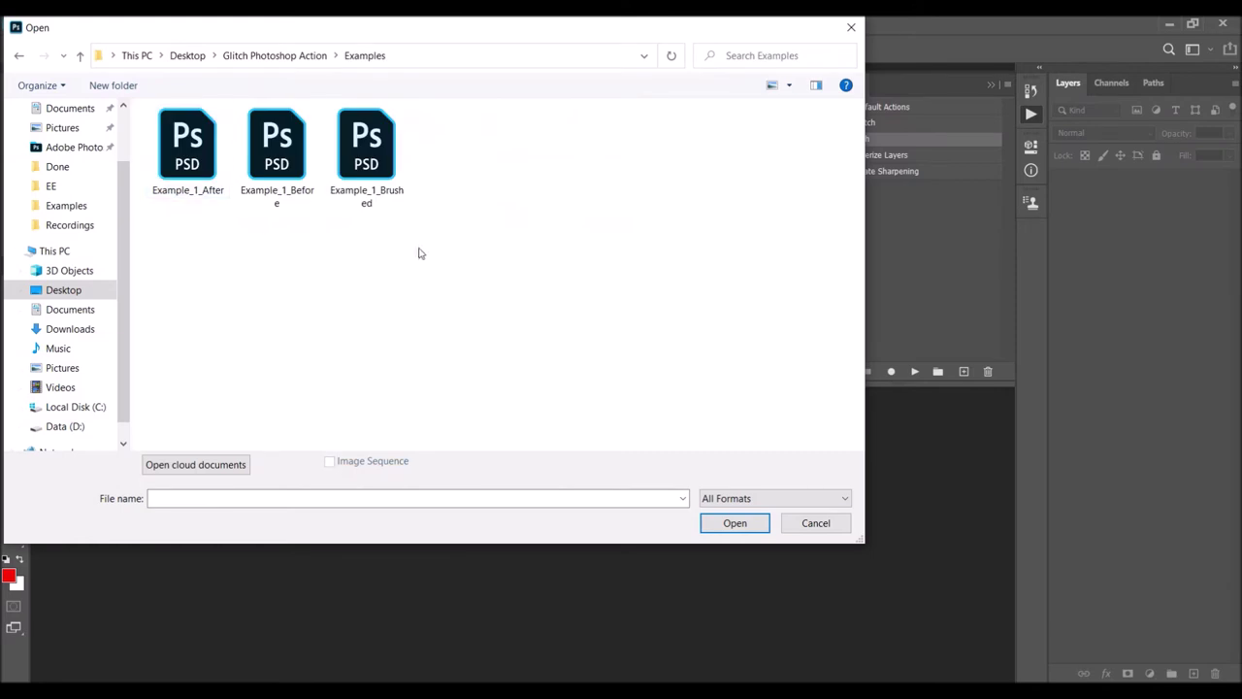
double_click(369, 160)
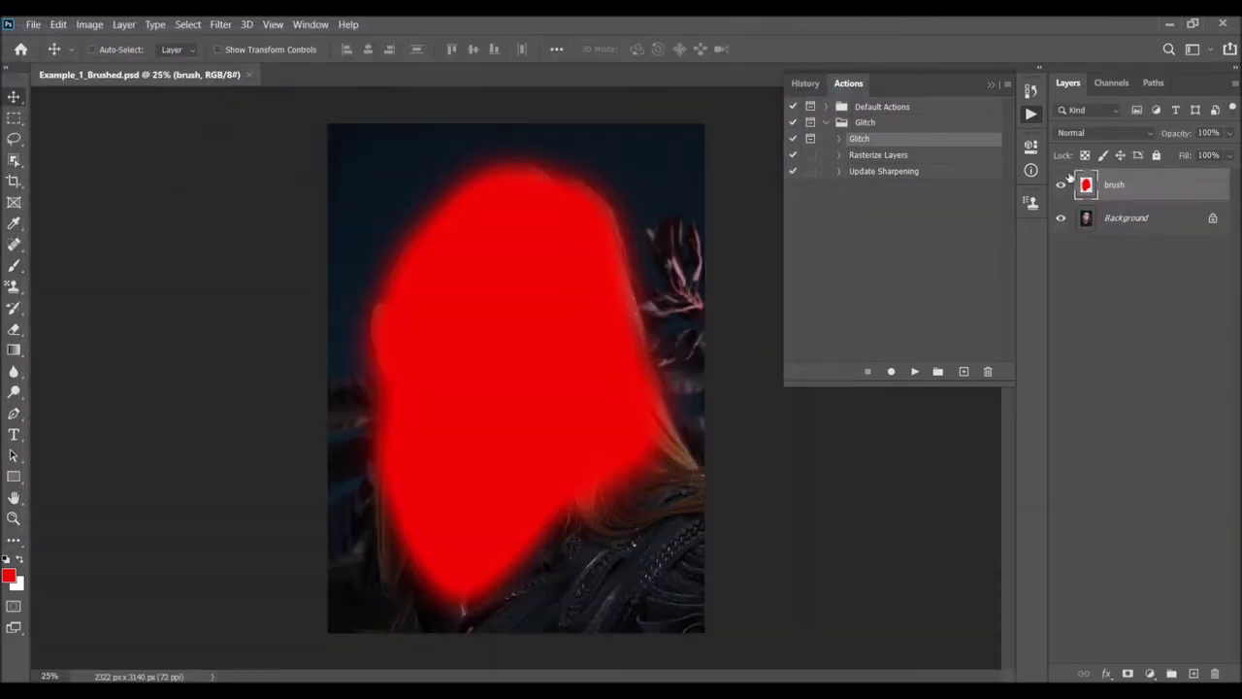
click(992, 84)
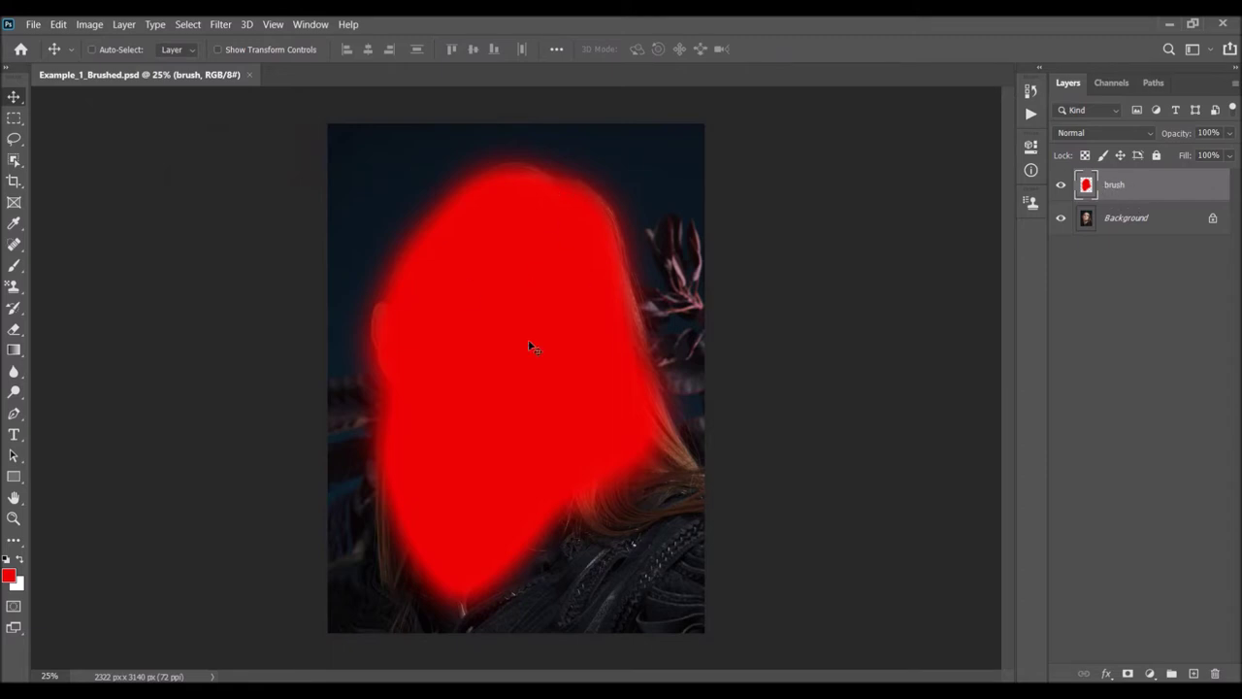
scroll(532, 396, up, 1)
scroll(532, 396, down, 1)
mouse_move(632, 317)
mouse_down()
mouse_move(306, 383)
mouse_move(589, 235)
mouse_move(621, 307)
mouse_move(635, 301)
mouse_up()
key(ctrl+z)
click(1031, 115)
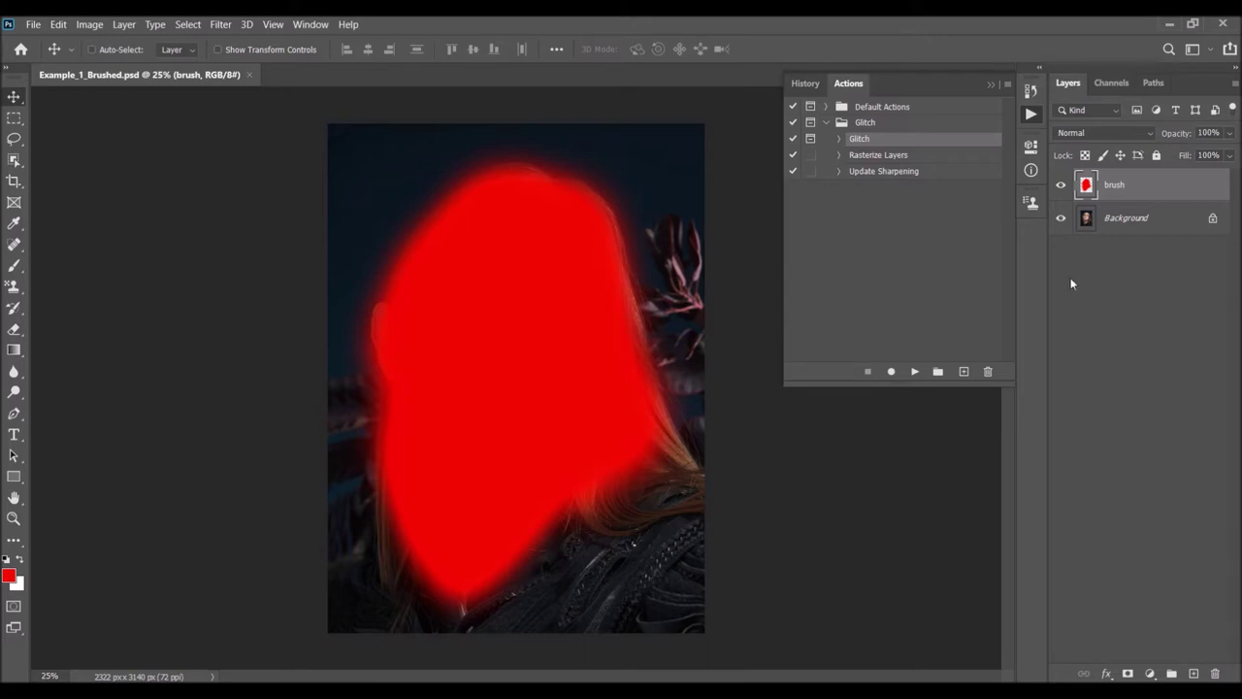
Play the Glitch action and define the requested new pattern with the name "Glitch".
click(914, 371)
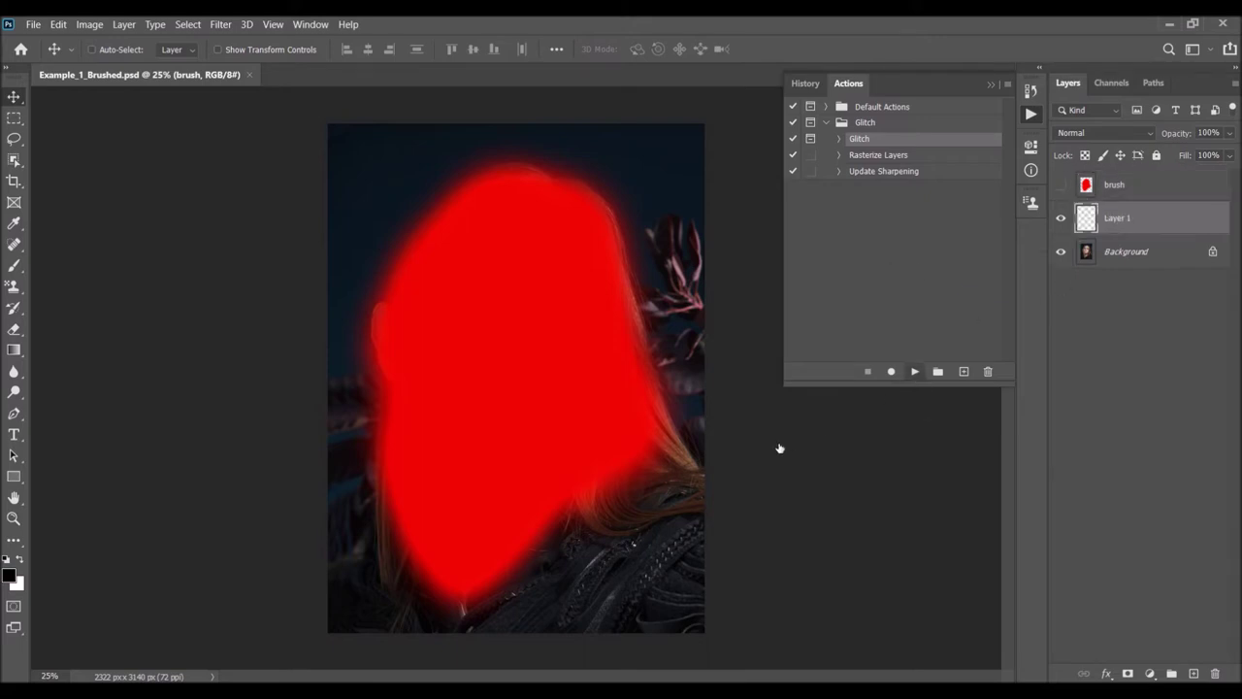
mouse_move(742, 221)
mouse_down()
mouse_move(717, 208)
mouse_move(727, 226)
mouse_up()
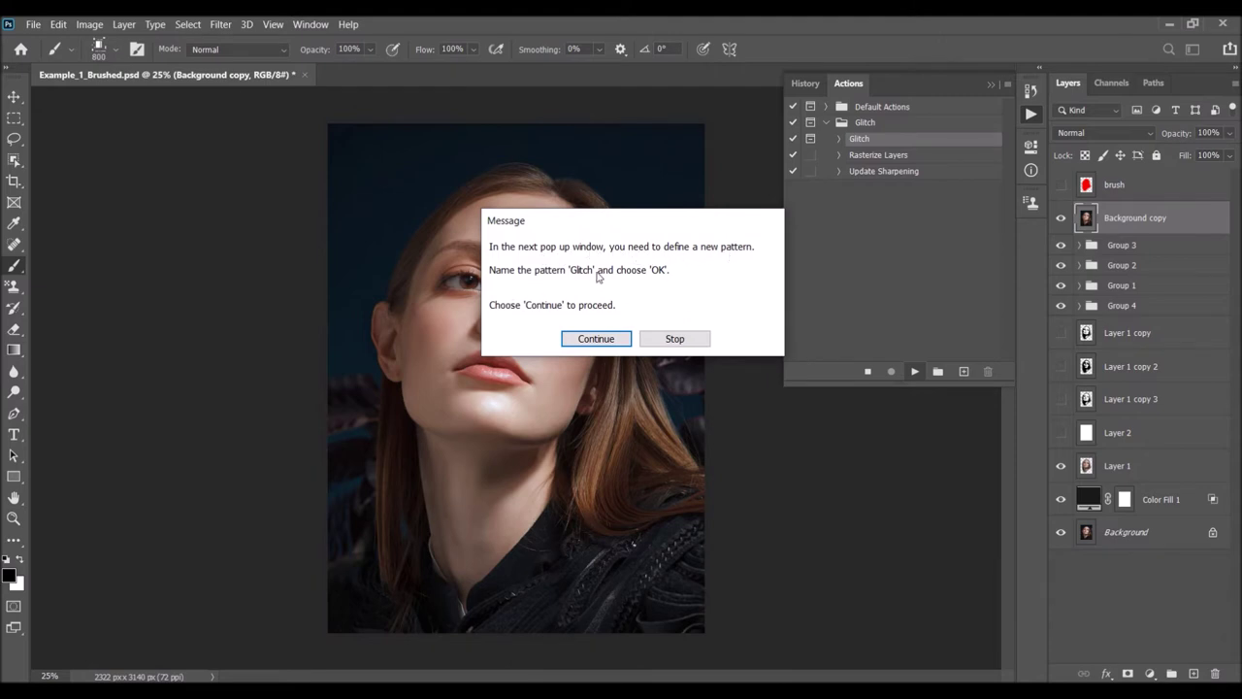
click(590, 337)
click(561, 243)
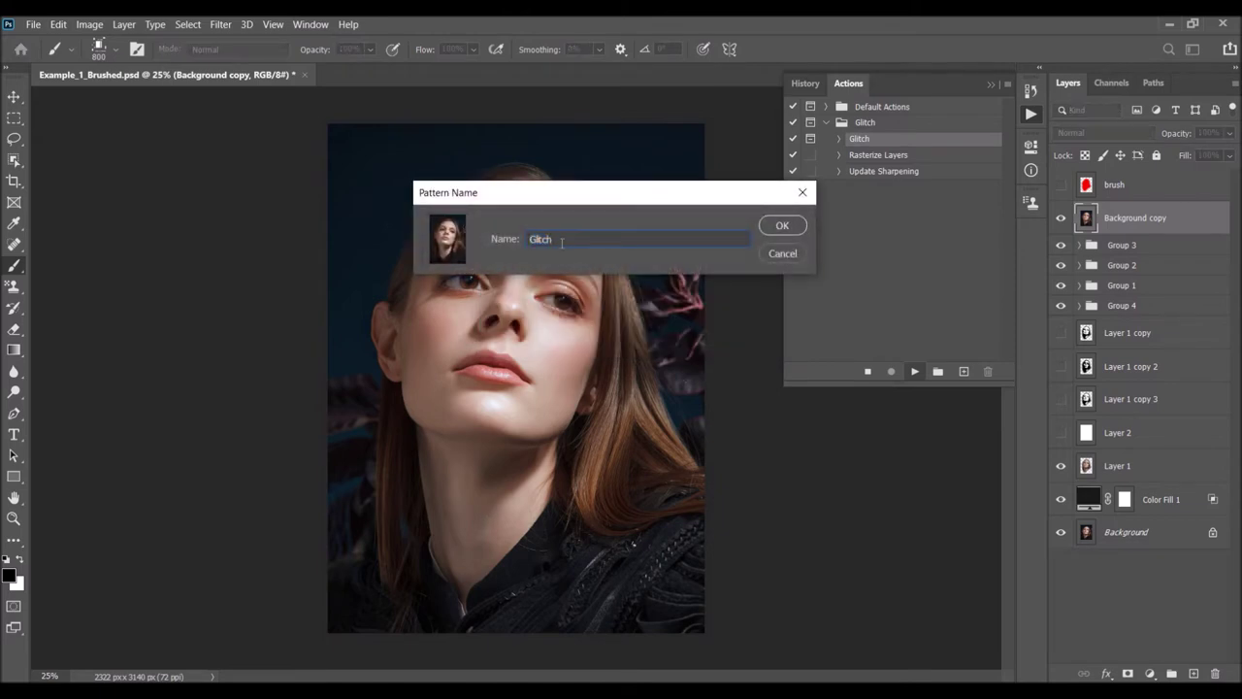
drag(582, 238, 488, 237)
click(798, 227)
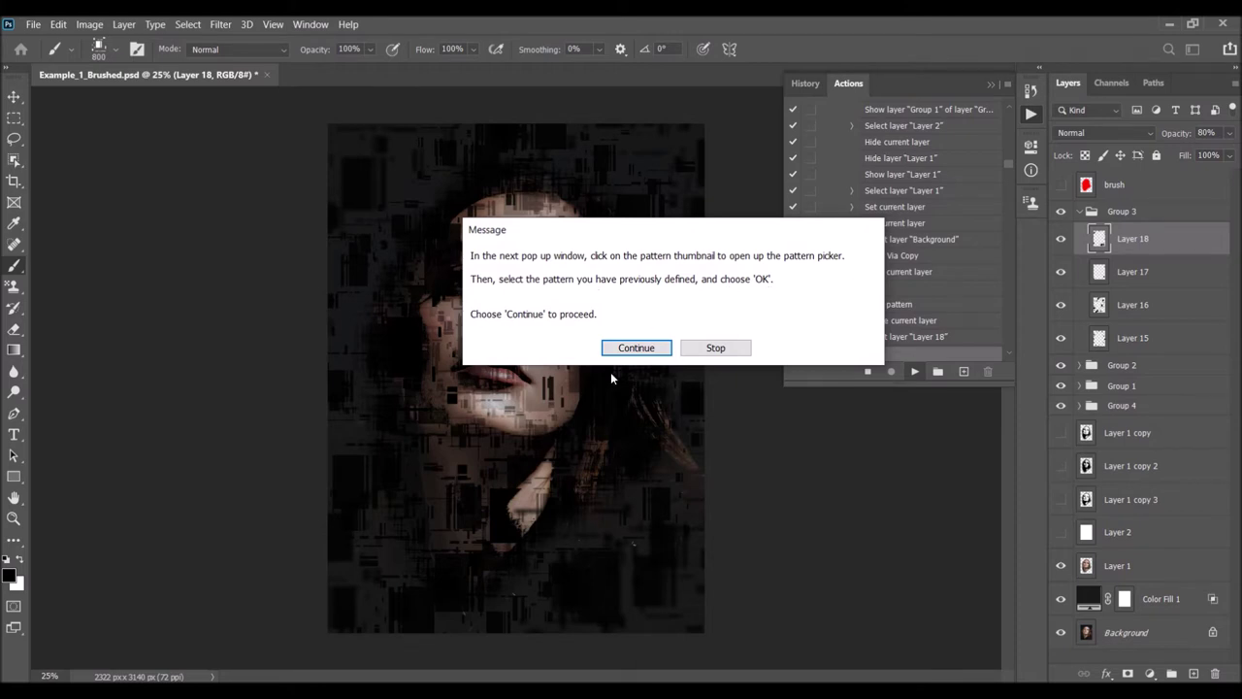
Continue the action, apply the newly defined portrait pattern as Layer 18's Pattern Overlay and let the action finish.
click(639, 351)
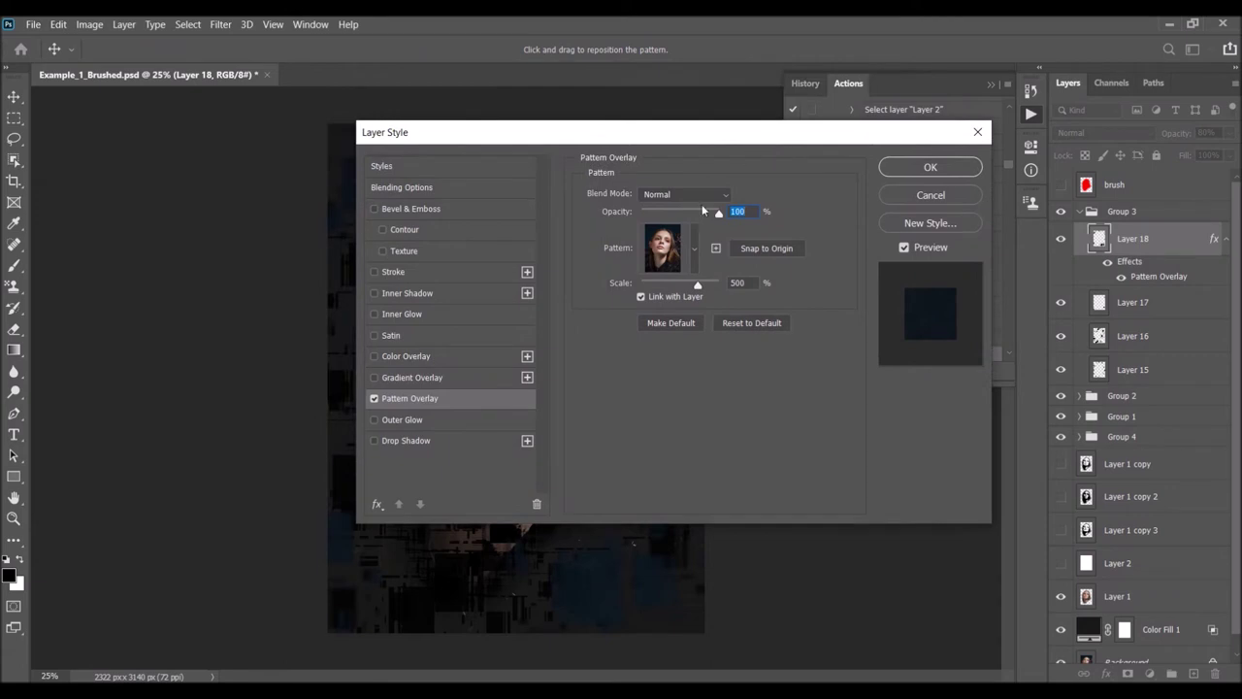
click(661, 244)
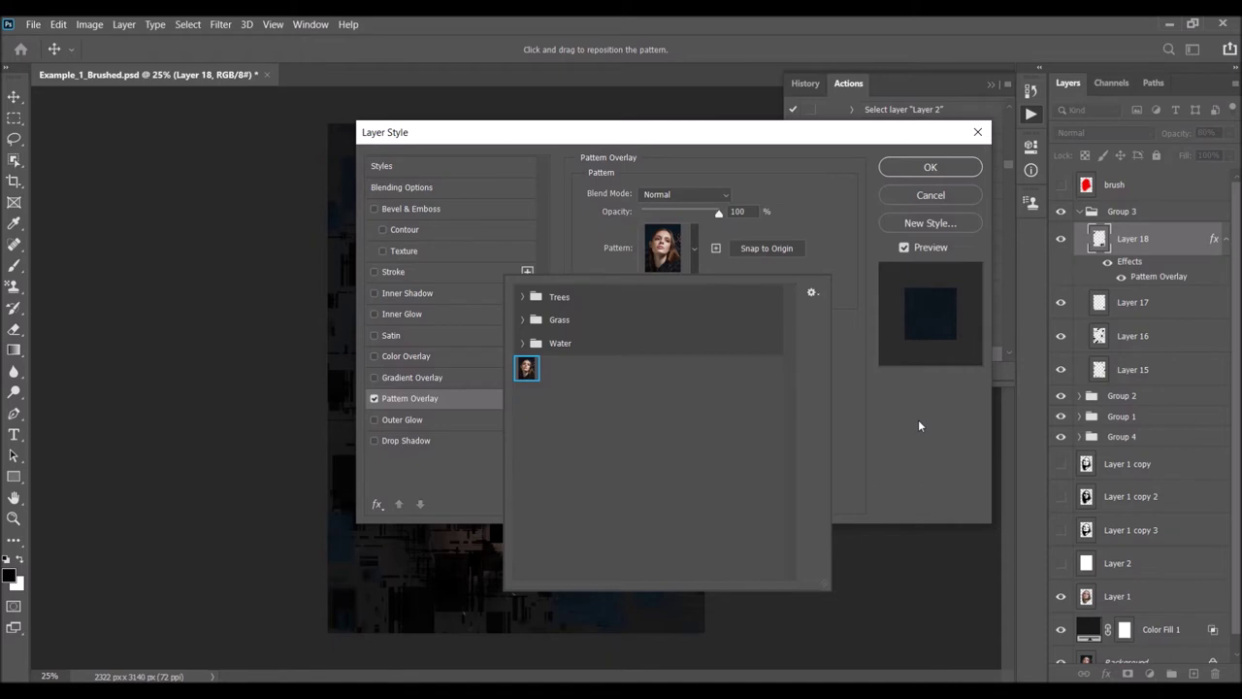
click(858, 407)
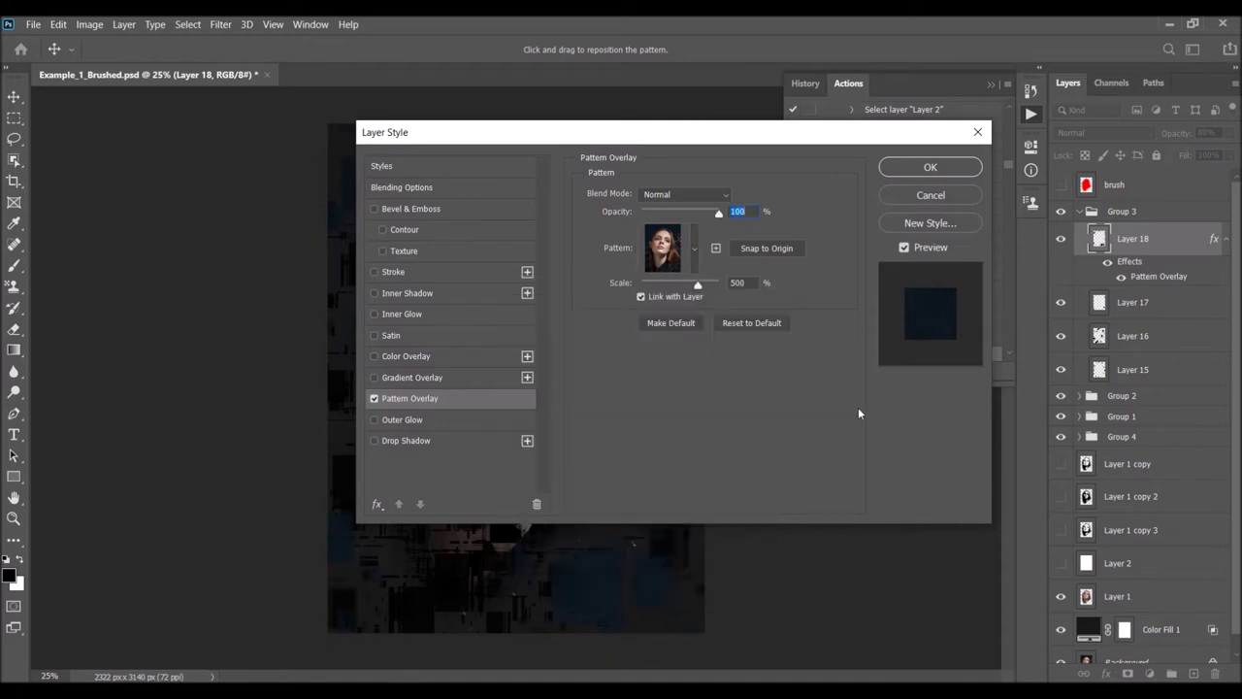
click(930, 169)
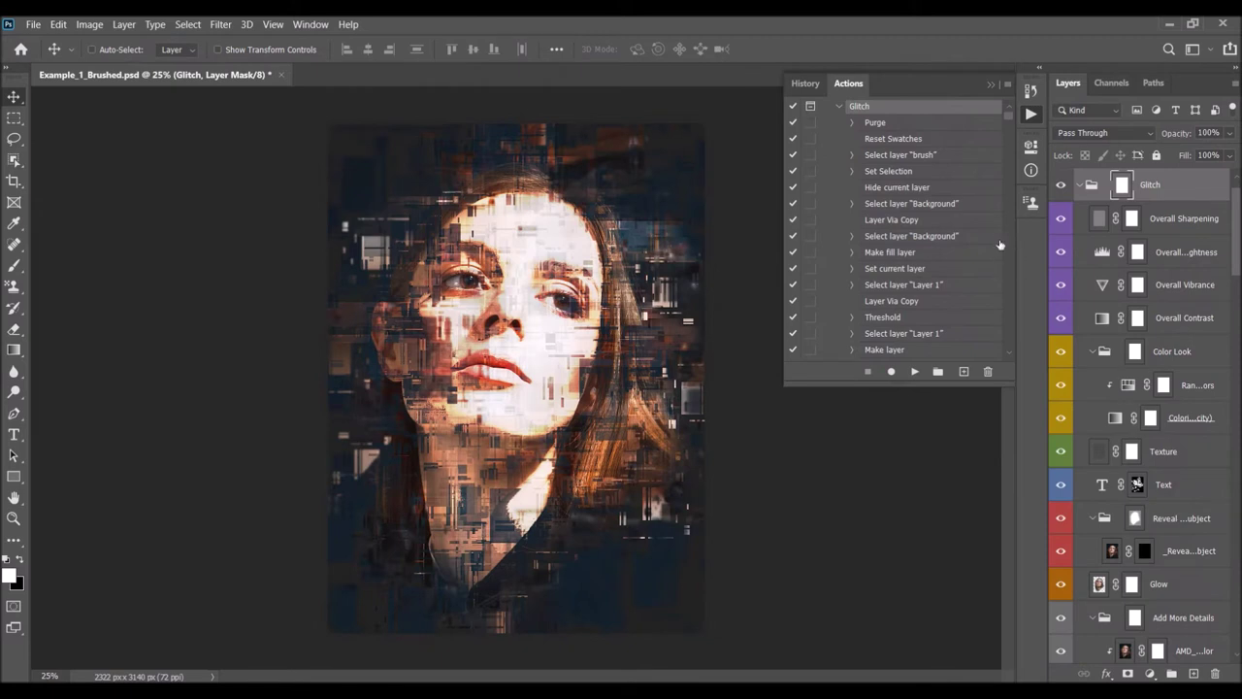
Collapse the Glitch action set and the Actions panel, and widen the Layers panel to fit the full layer names.
click(839, 105)
click(827, 122)
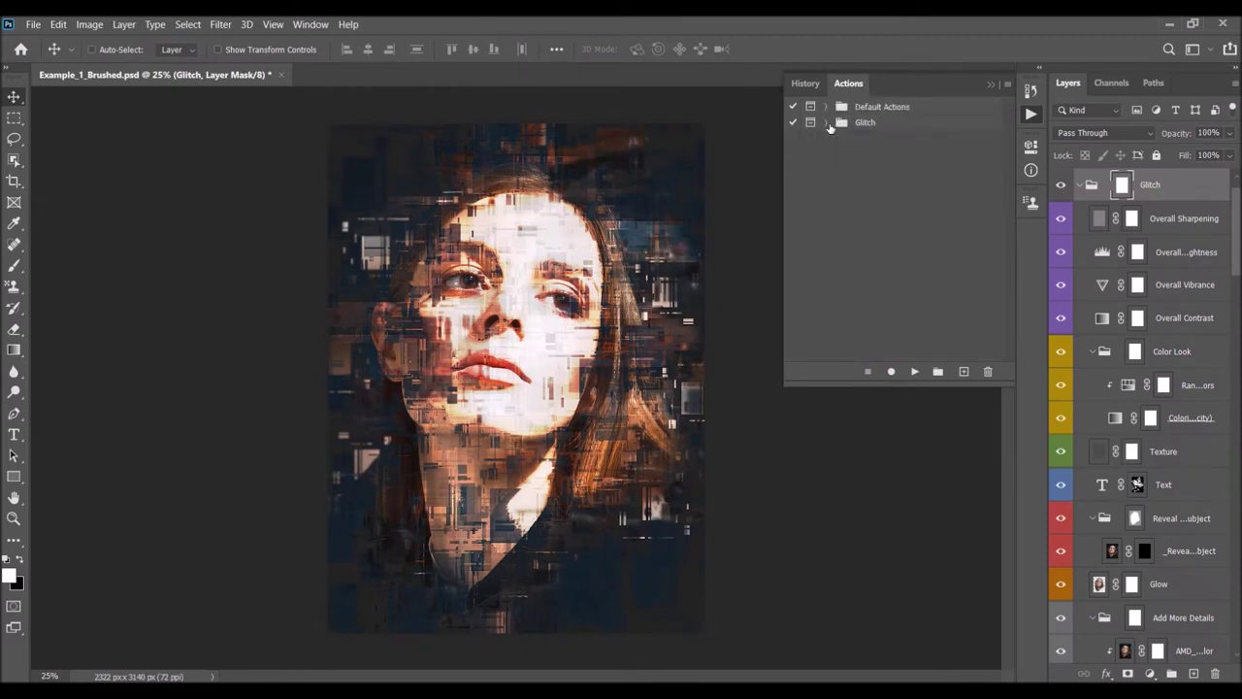
click(990, 84)
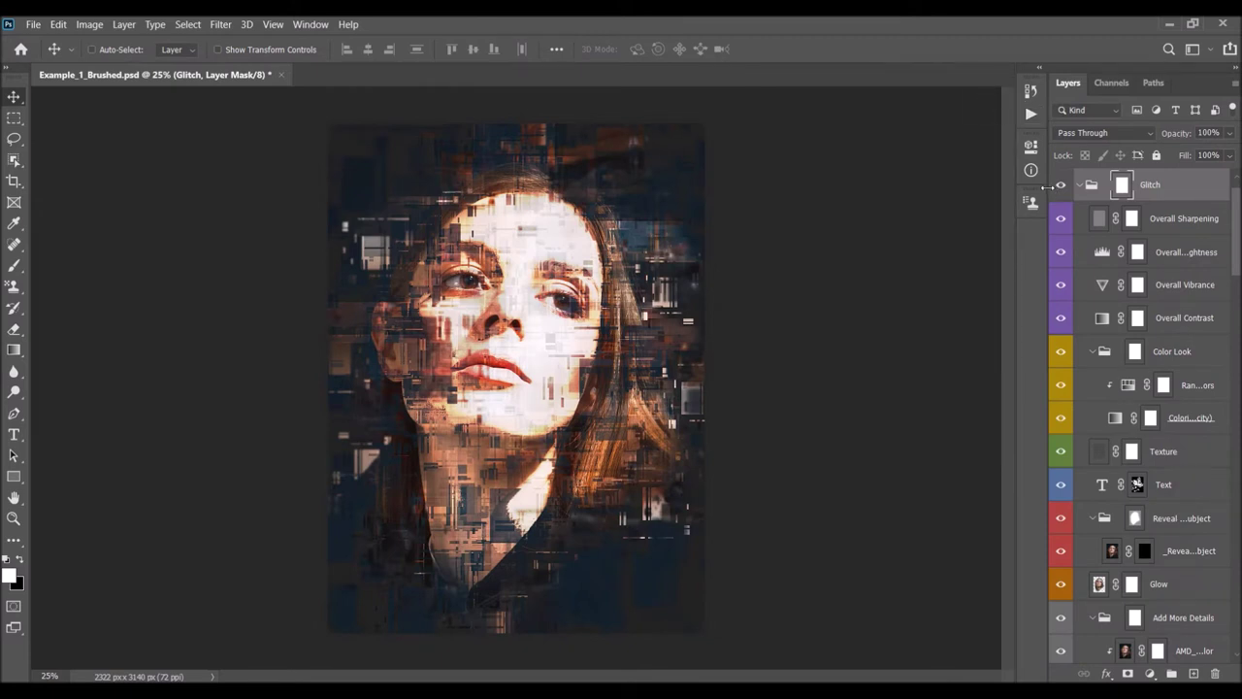
drag(1046, 184, 965, 186)
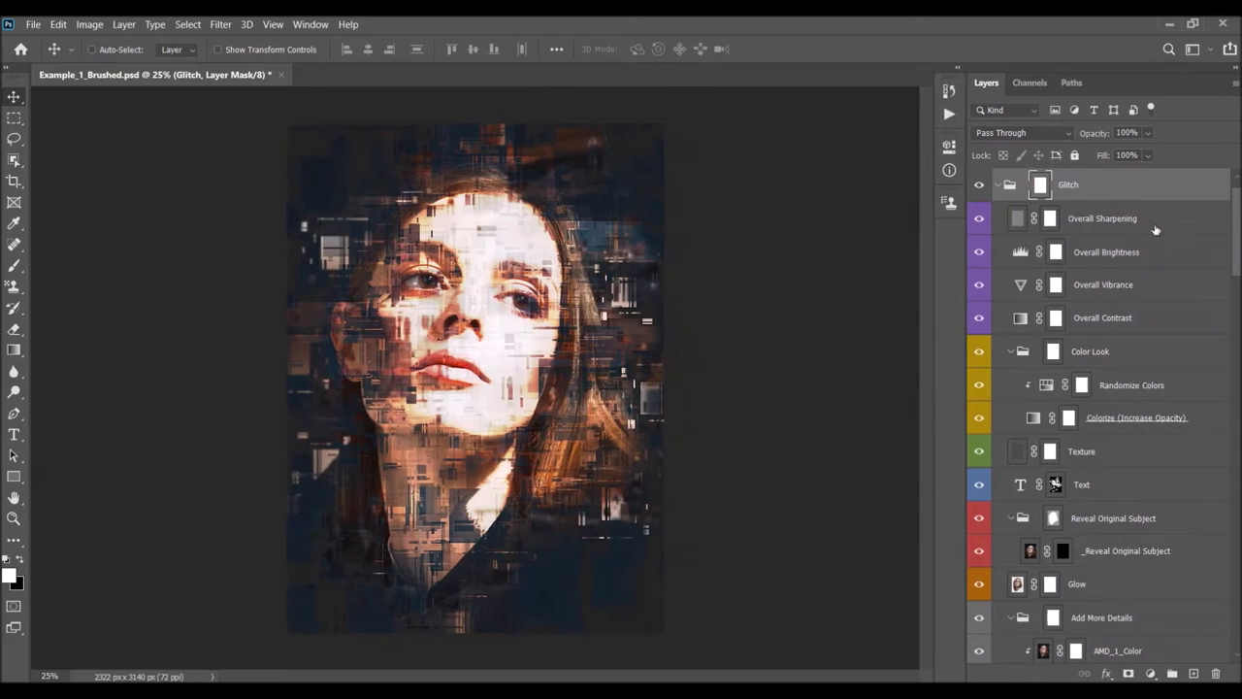
Collapse all subgroups inside the Glitch group and review its layers from the brush layer down to the Background.
drag(1228, 210, 1221, 184)
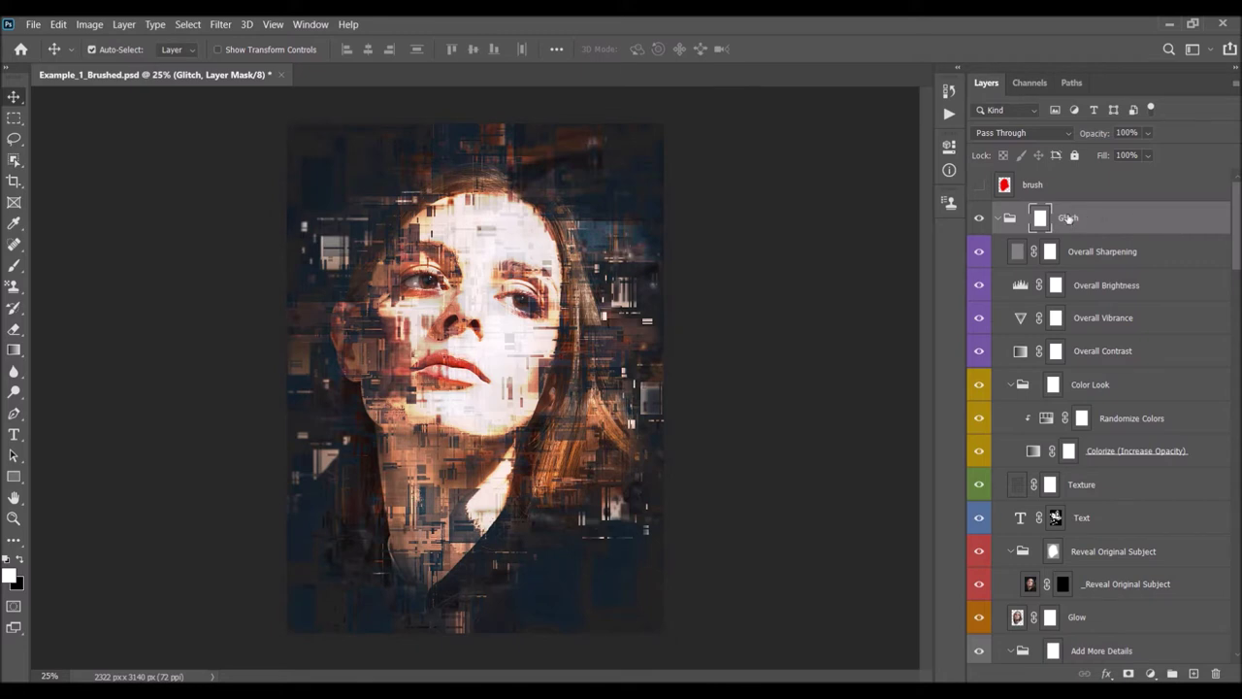
alt+click(998, 218)
click(998, 218)
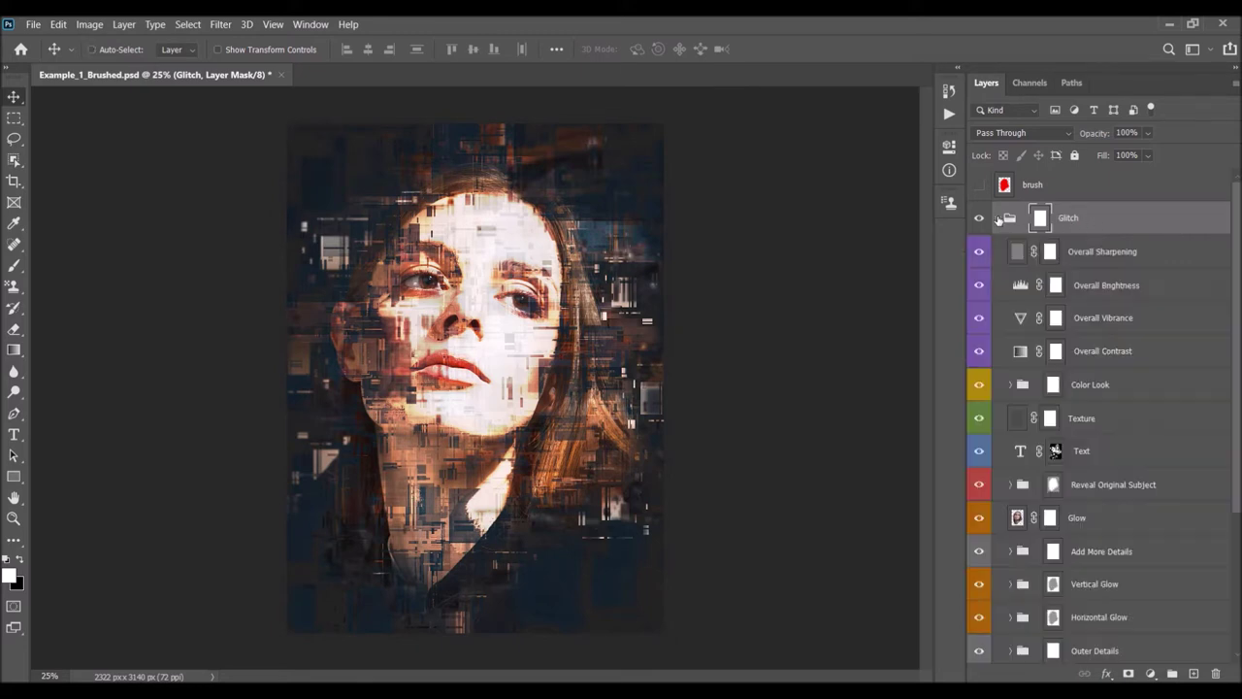
scroll(1092, 419, down, 3)
scroll(1092, 419, up, 3)
scroll(1092, 417, down, 3)
scroll(1092, 405, up, 3)
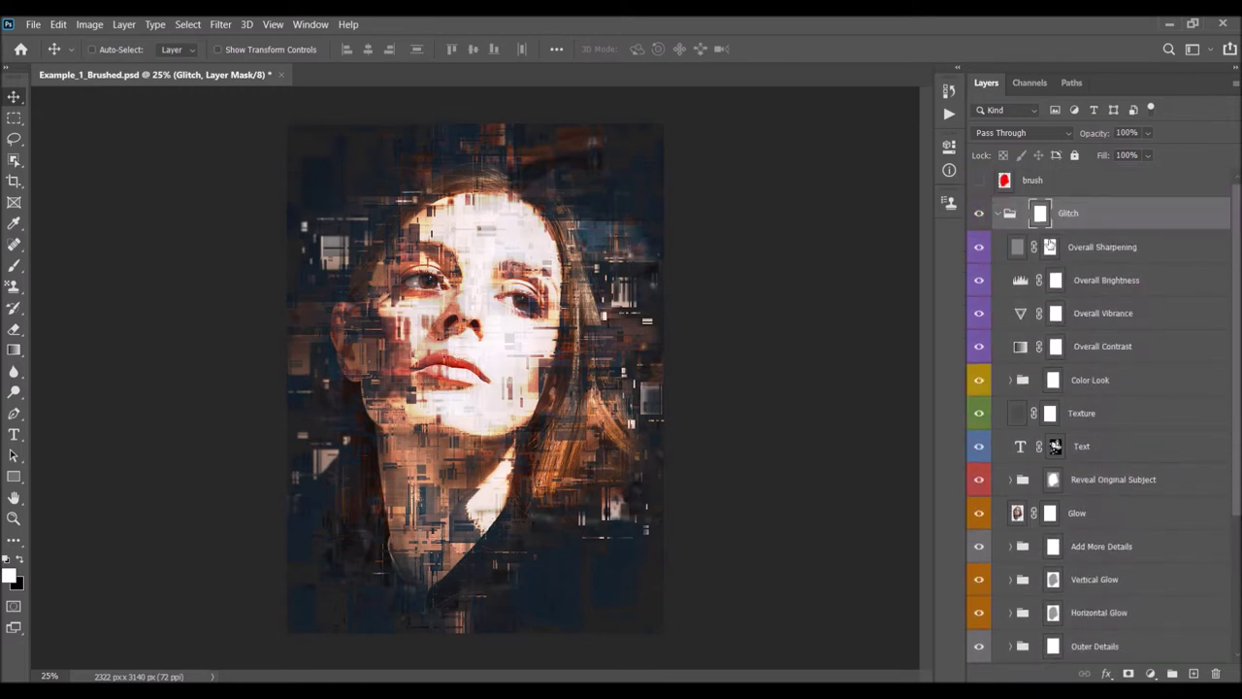
scroll(1114, 320, down, 3)
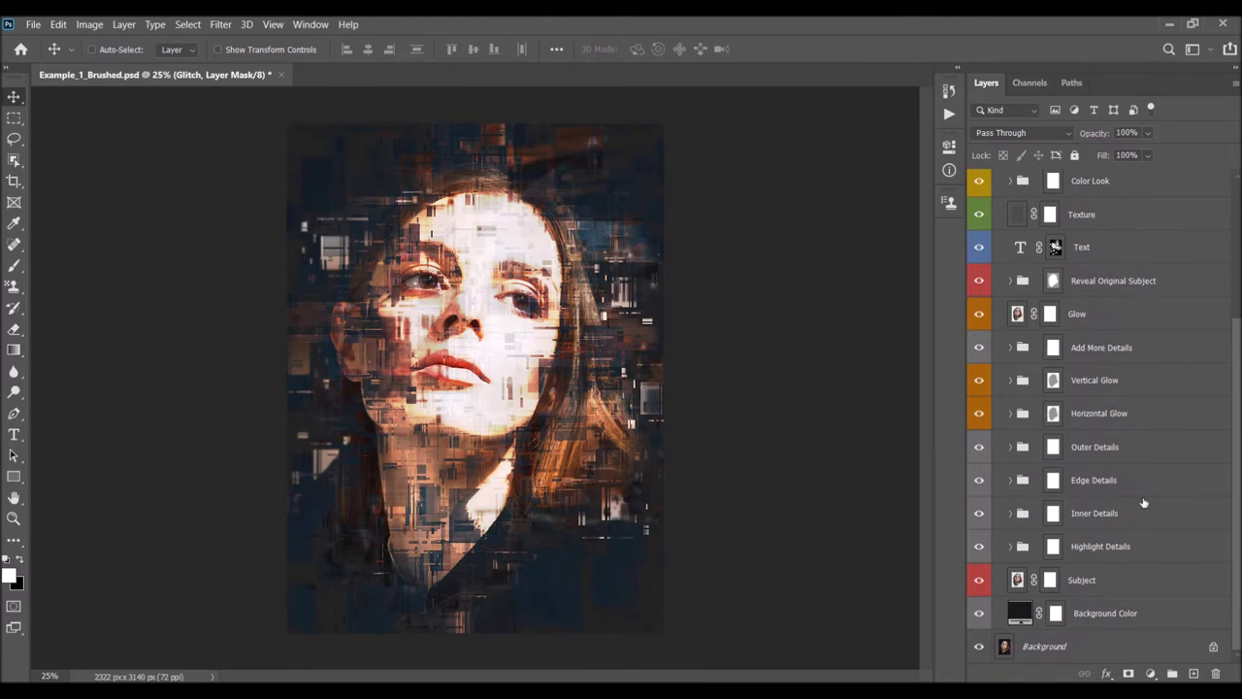
scroll(1120, 510, up, 3)
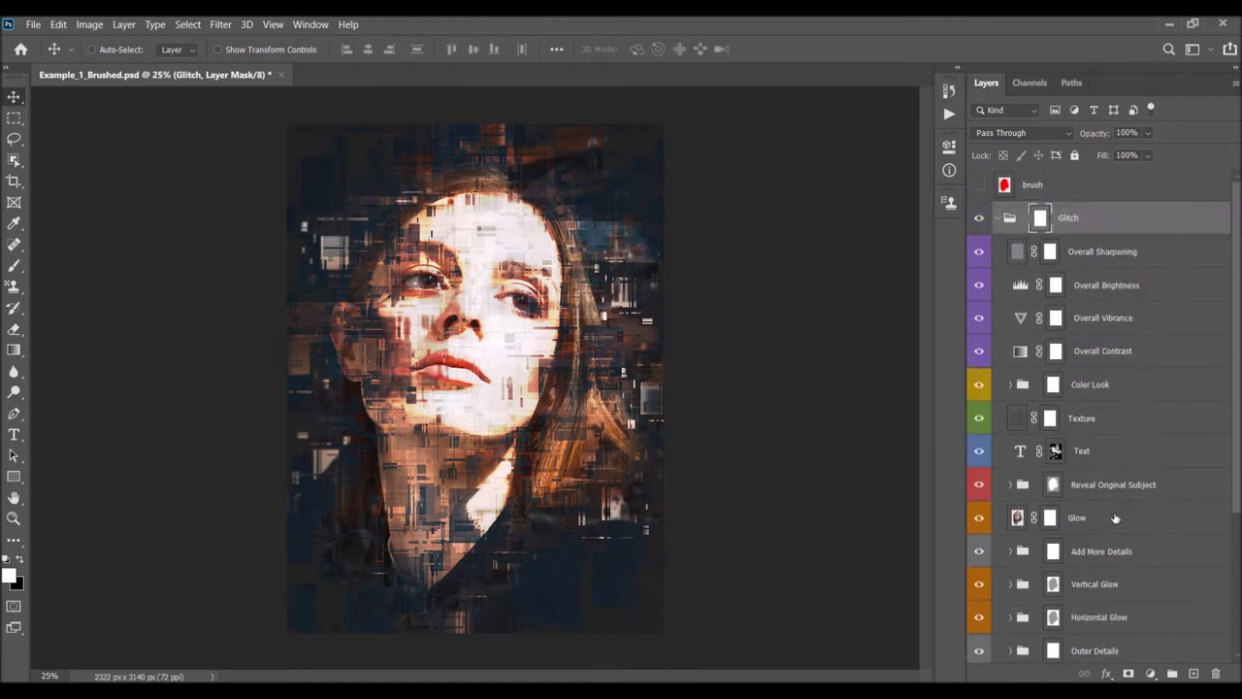
Hide the Overall Sharpening layer, and switch the Background Color layer off and on to compare the image.
click(1104, 253)
click(979, 252)
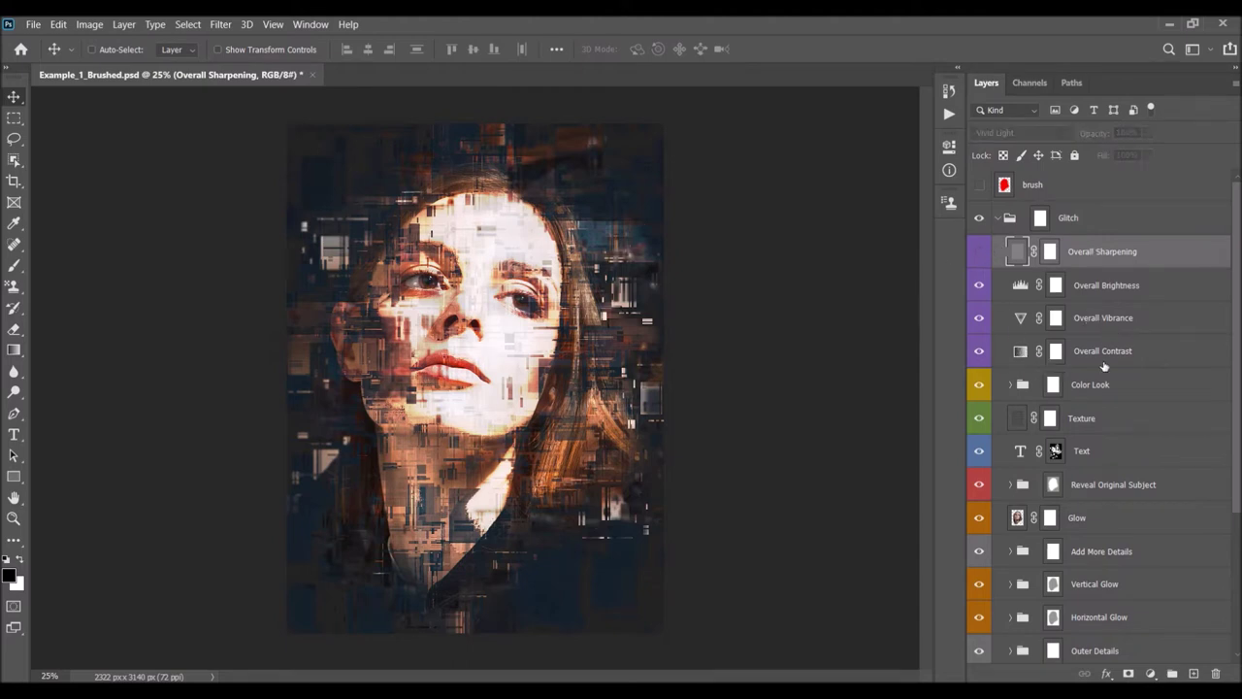
scroll(1103, 366, down, 3)
click(1104, 608)
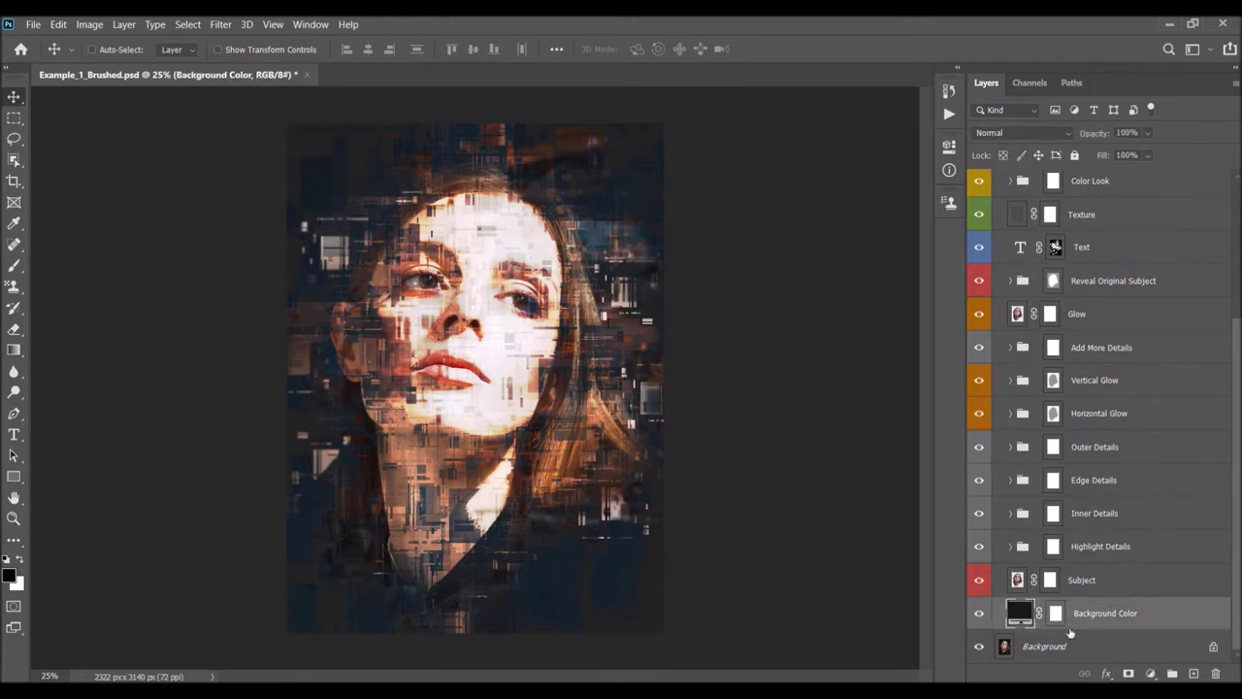
click(979, 615)
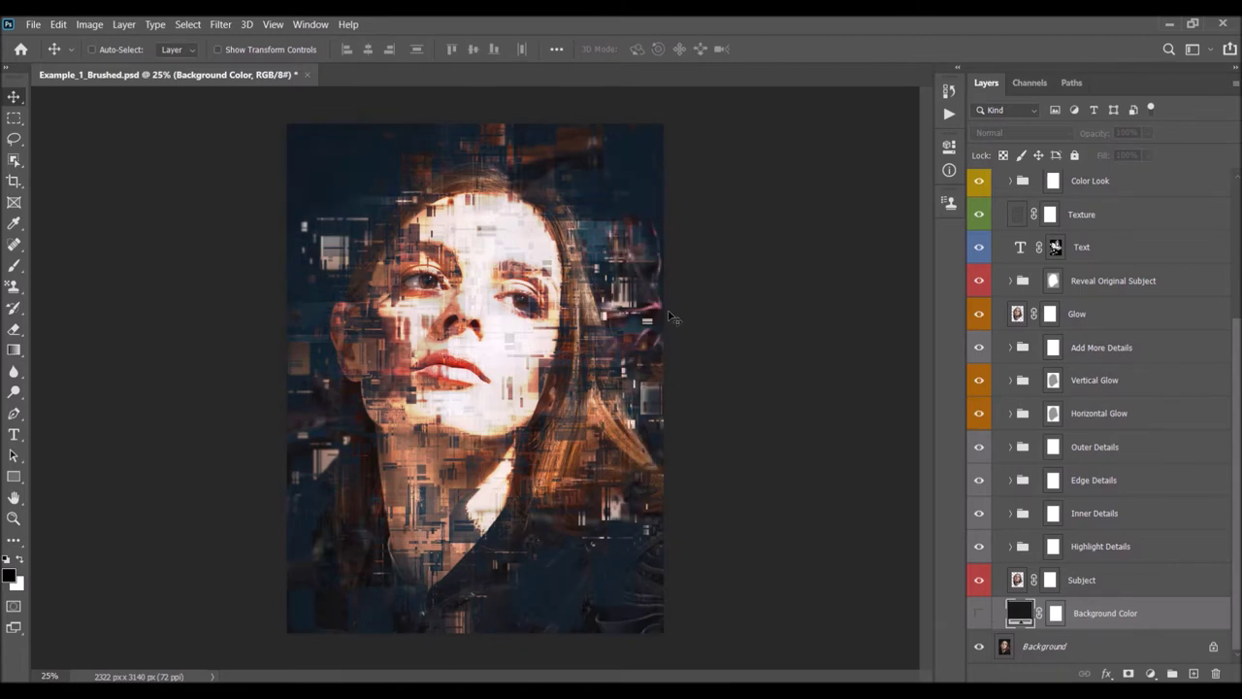
click(979, 613)
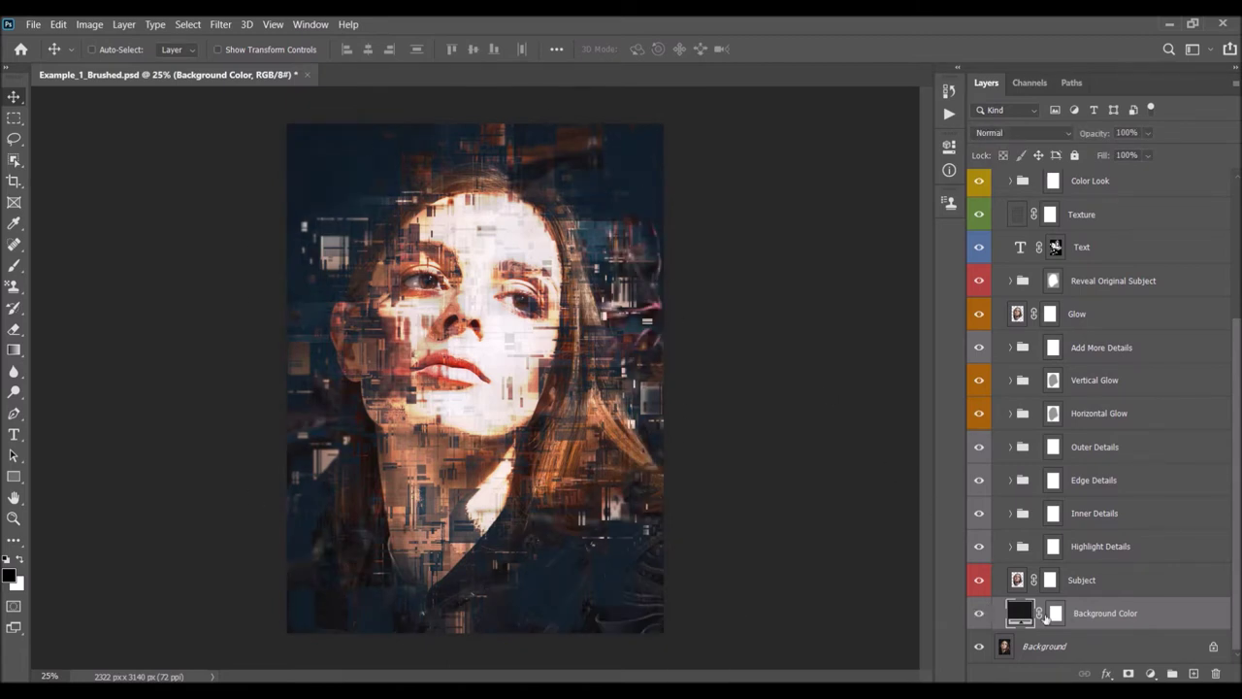
drag(1098, 135, 1190, 144)
drag(1101, 139, 1189, 132)
click(1148, 134)
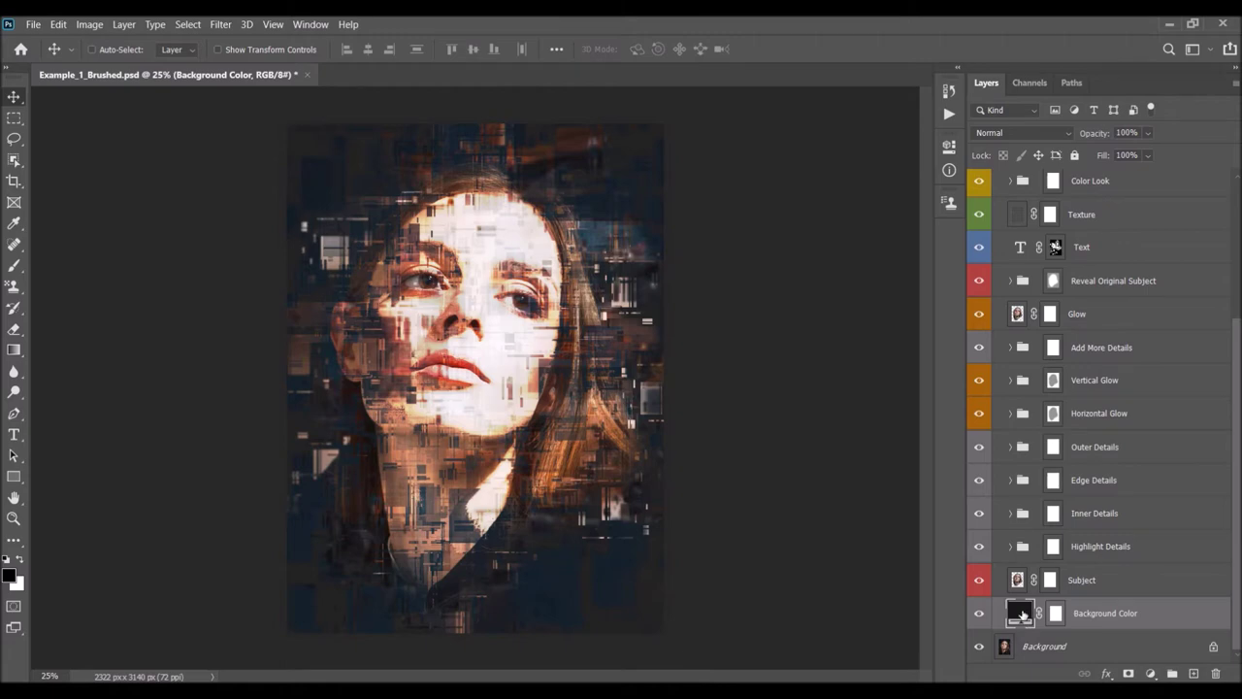
Try other fill colours for the Background Color layer, sampling dark tones from the portrait, and cancel the change.
double_click(1019, 616)
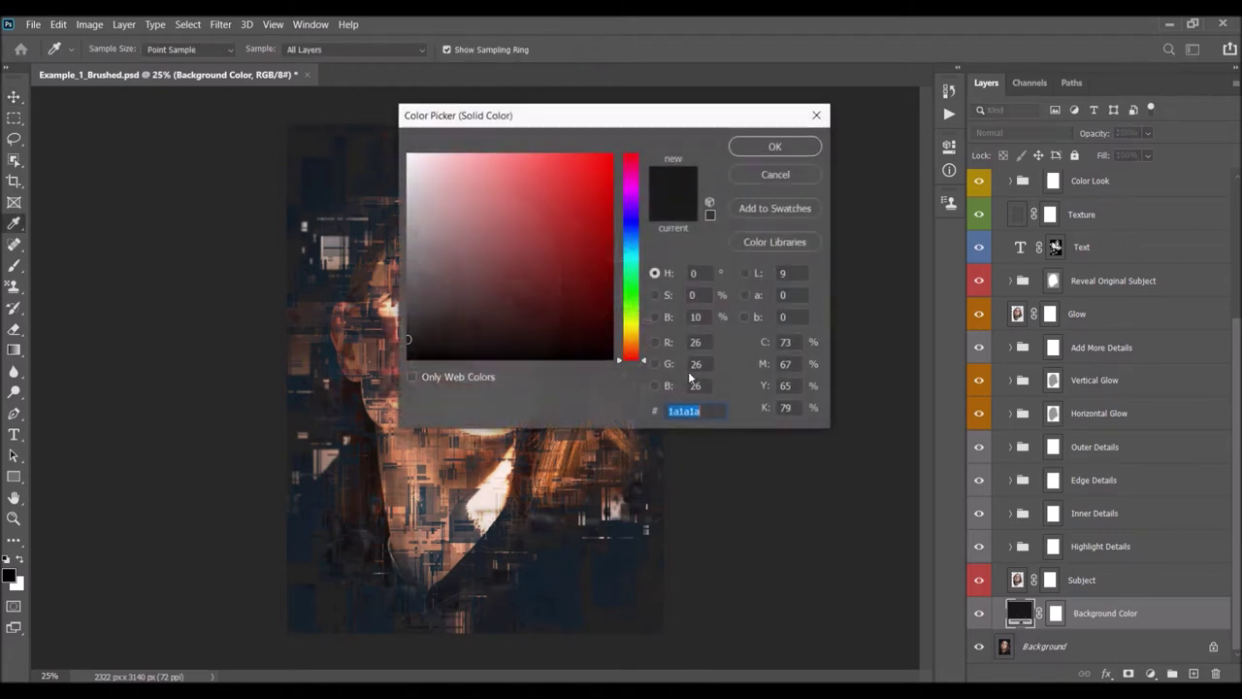
drag(603, 120, 801, 191)
text(ff0000)
mouse_move(751, 341)
mouse_down()
mouse_move(615, 280)
mouse_move(651, 349)
mouse_move(678, 364)
mouse_move(611, 397)
mouse_up()
click(608, 571)
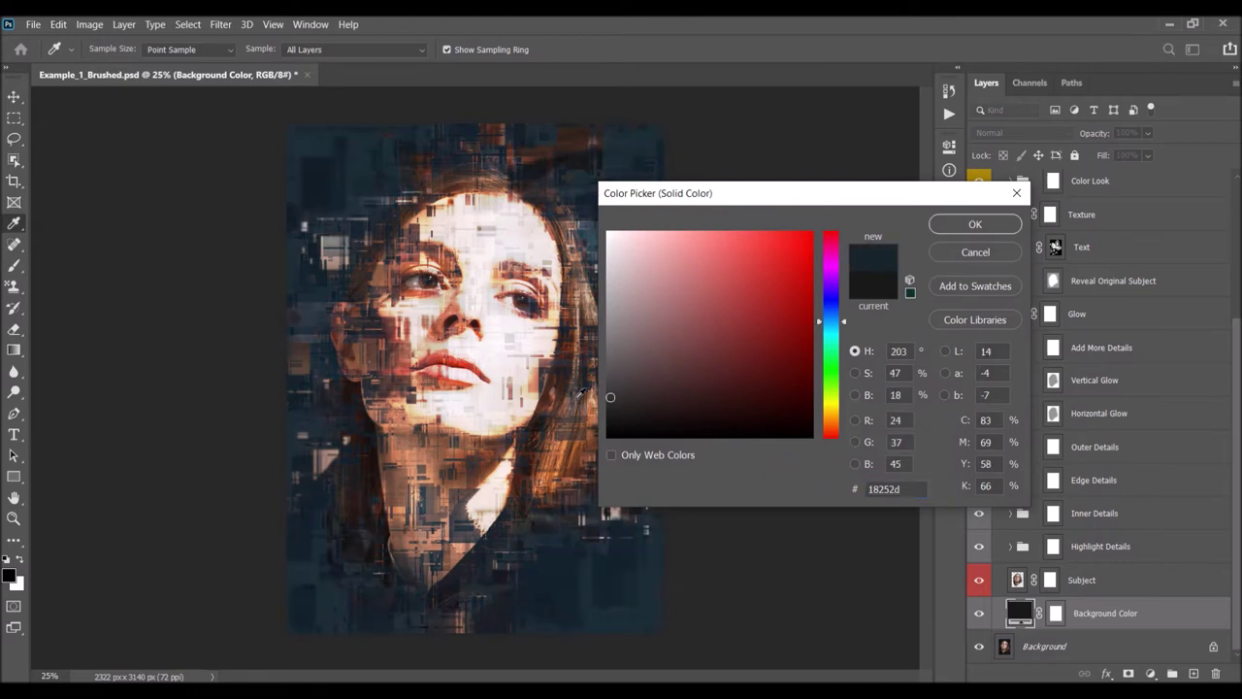
click(536, 382)
click(530, 384)
click(382, 344)
click(407, 194)
click(419, 127)
drag(422, 120, 487, 417)
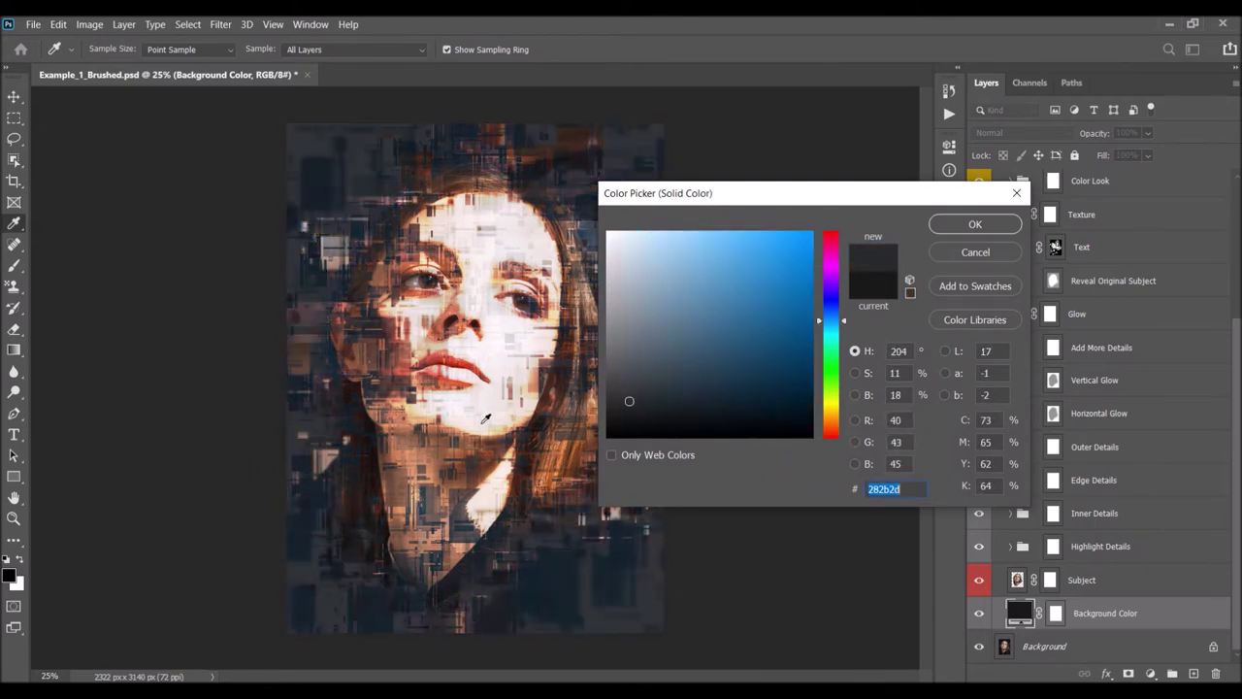
click(973, 254)
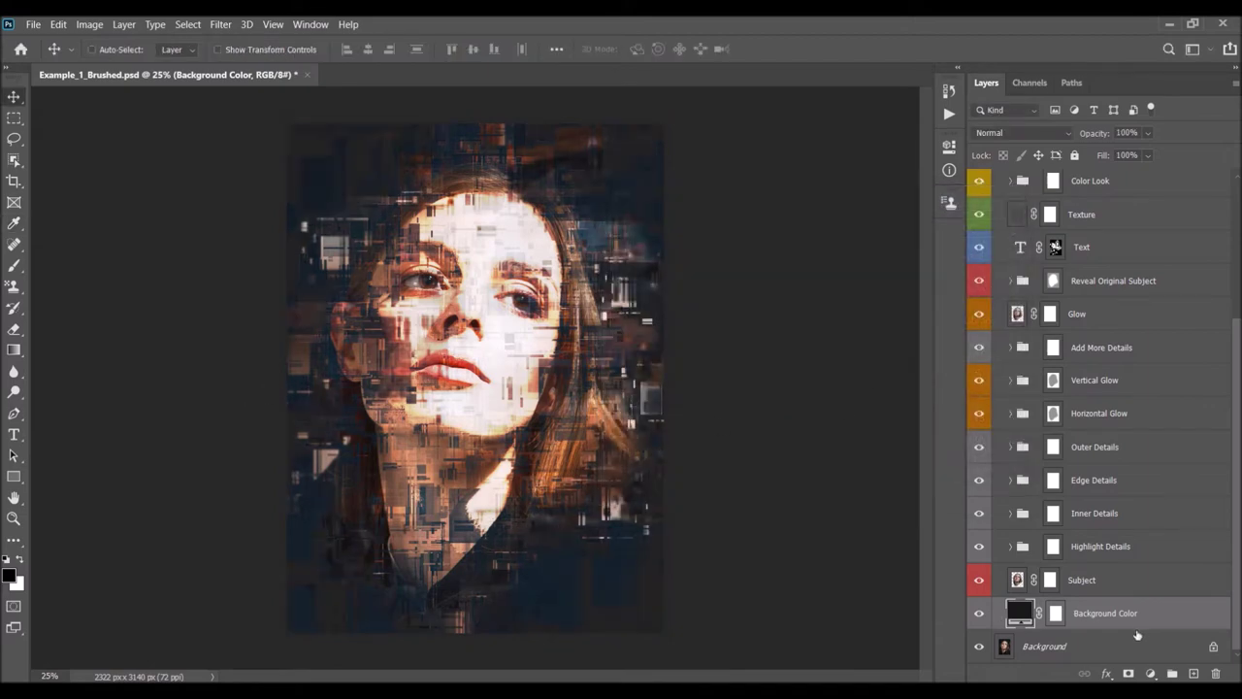
Select the Subject layer and switch its visibility off and on to compare the image.
click(1098, 581)
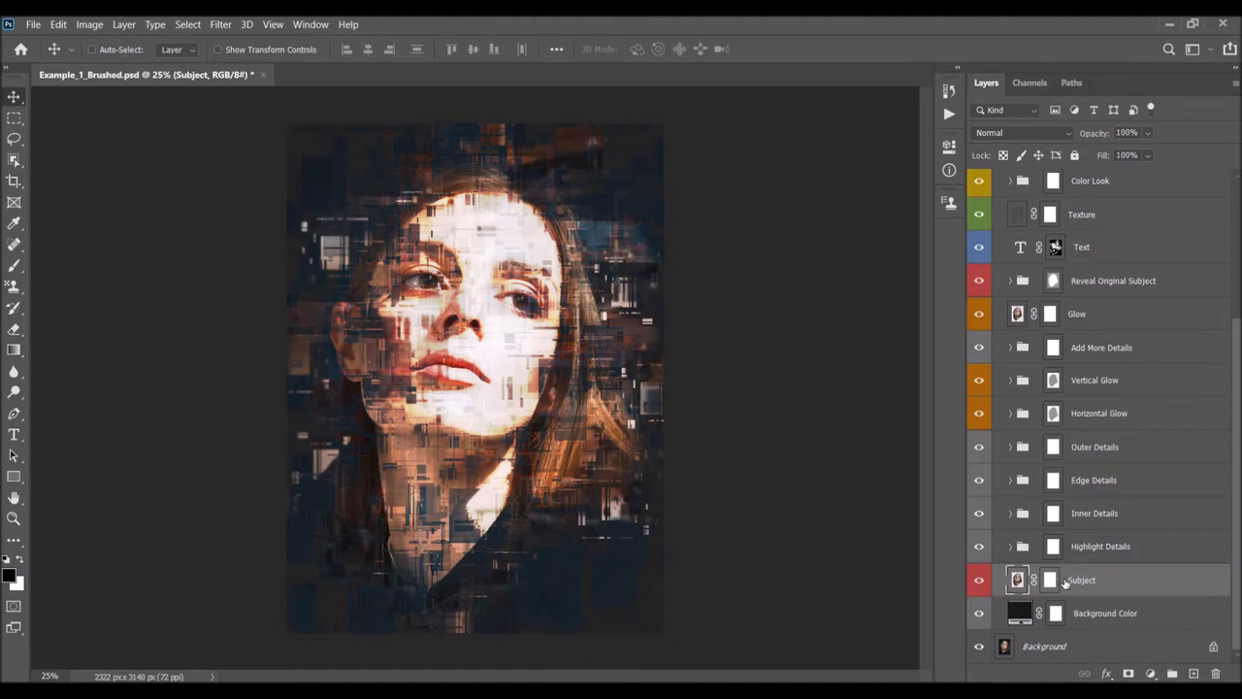
click(975, 581)
click(974, 581)
Target the Subject layer's mask and set up a Soft Round brush at 1100 px with black as the foreground colour.
click(1050, 580)
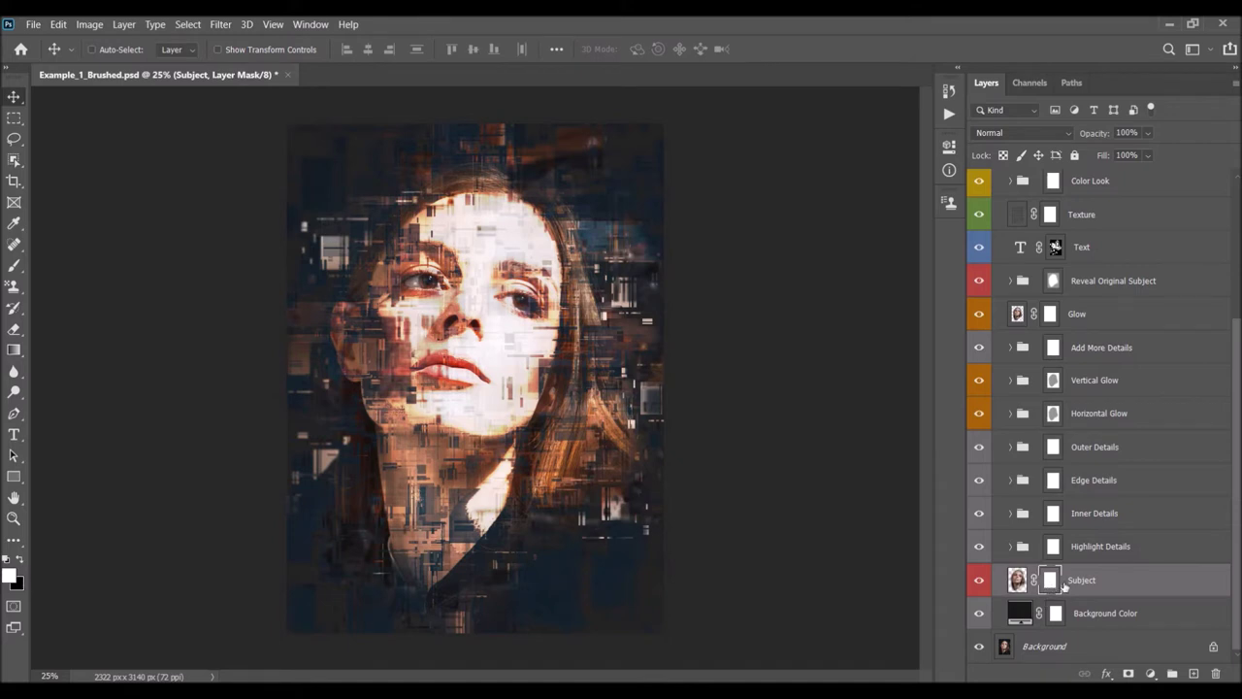
key(b)
right_click(448, 332)
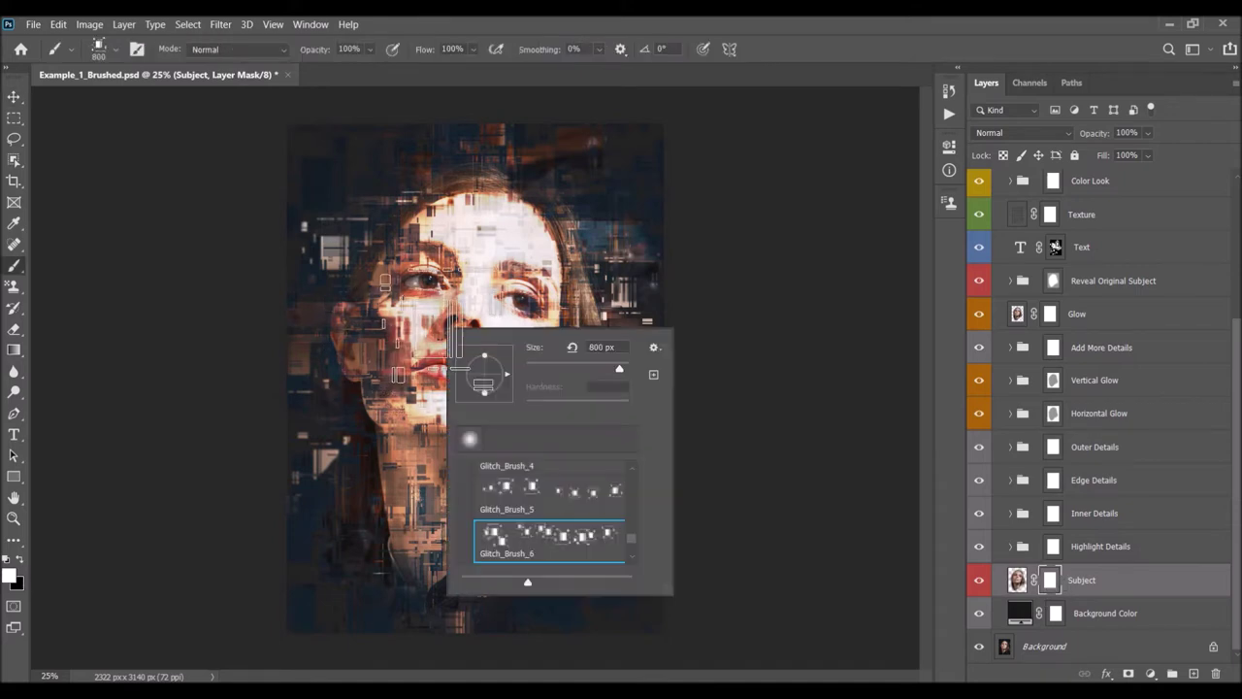
scroll(519, 505, up, 10)
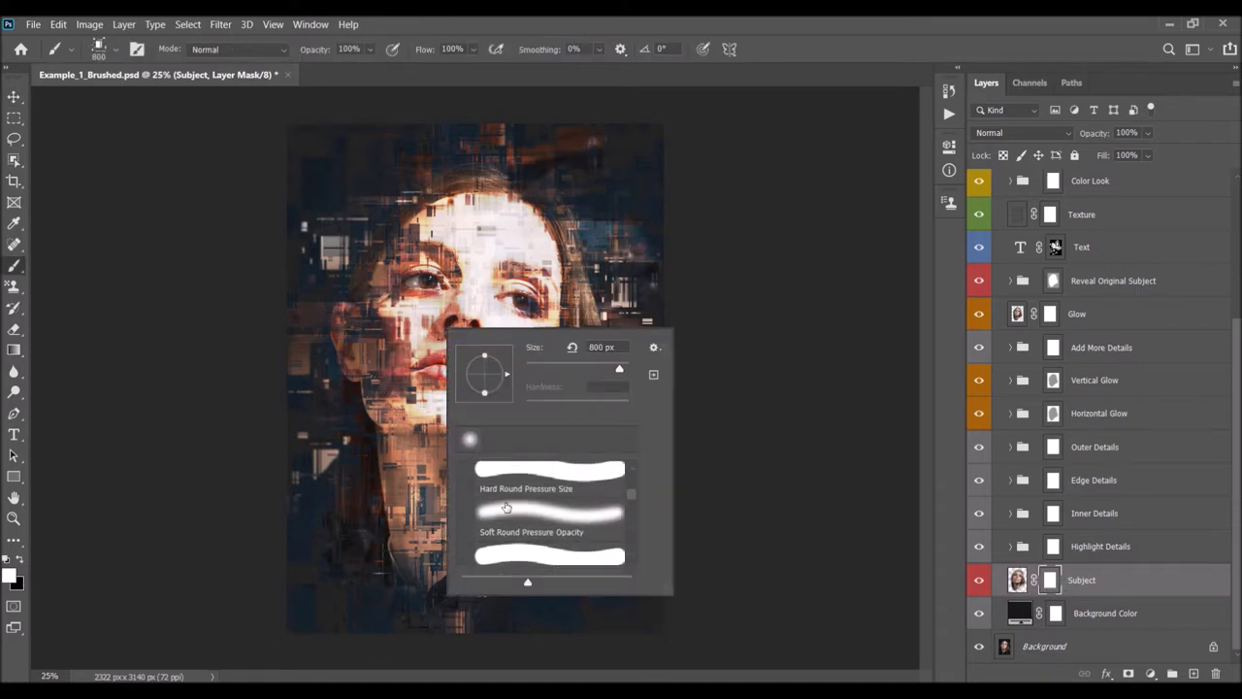
click(510, 504)
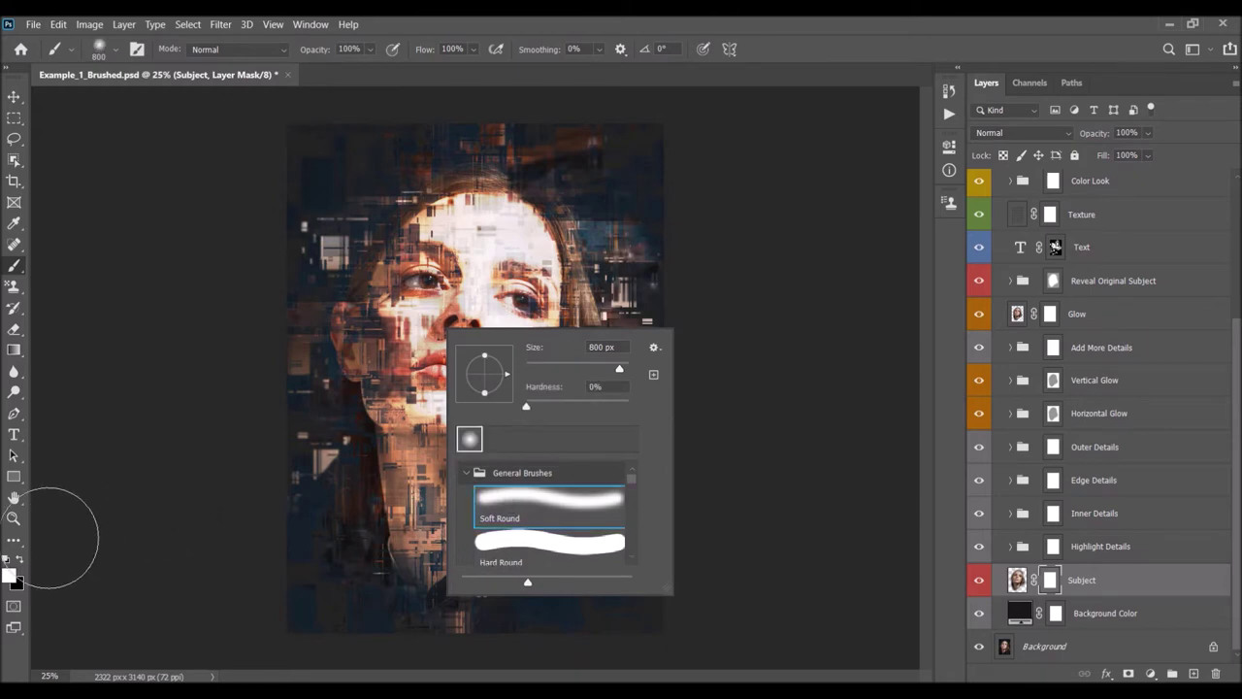
key(Return)
click(21, 561)
key(bracketright)
key(bracketright)
key(bracketright)
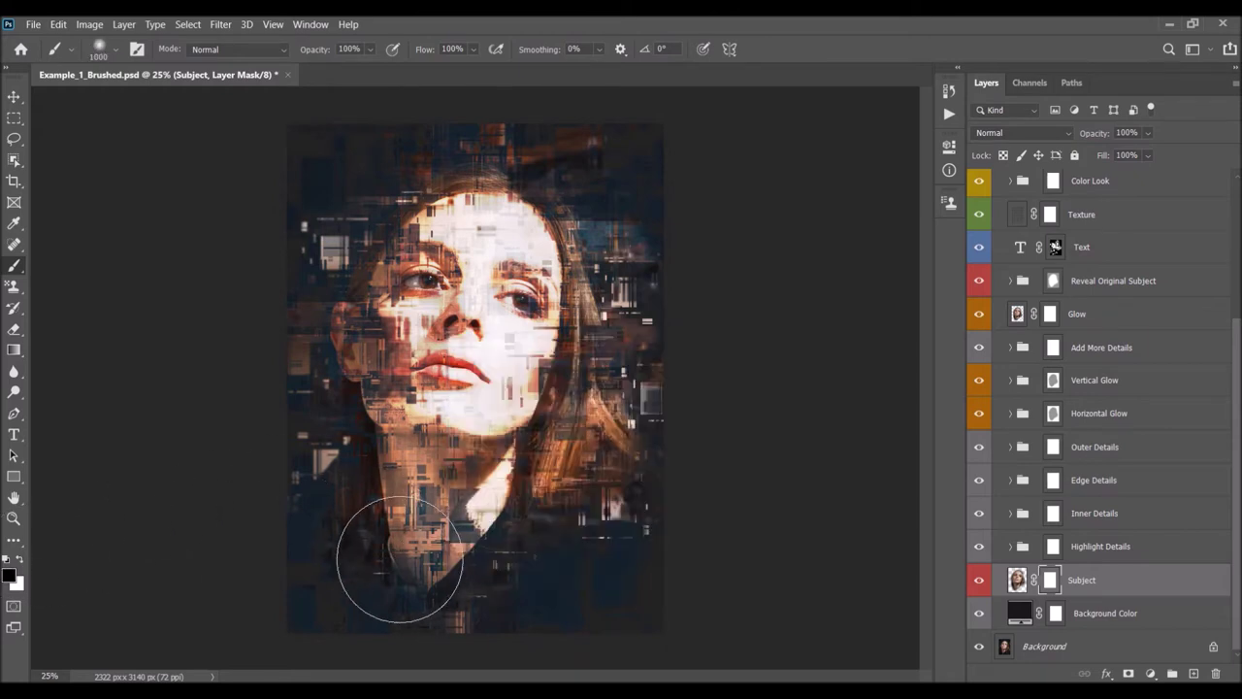
Try painting black across the lower part of the portrait on the Subject mask, and undo the stroke.
mouse_move(434, 580)
mouse_down()
mouse_move(513, 569)
mouse_move(615, 524)
mouse_move(637, 491)
mouse_move(597, 534)
mouse_move(699, 483)
mouse_up()
key(ctrl+z)
key(v)
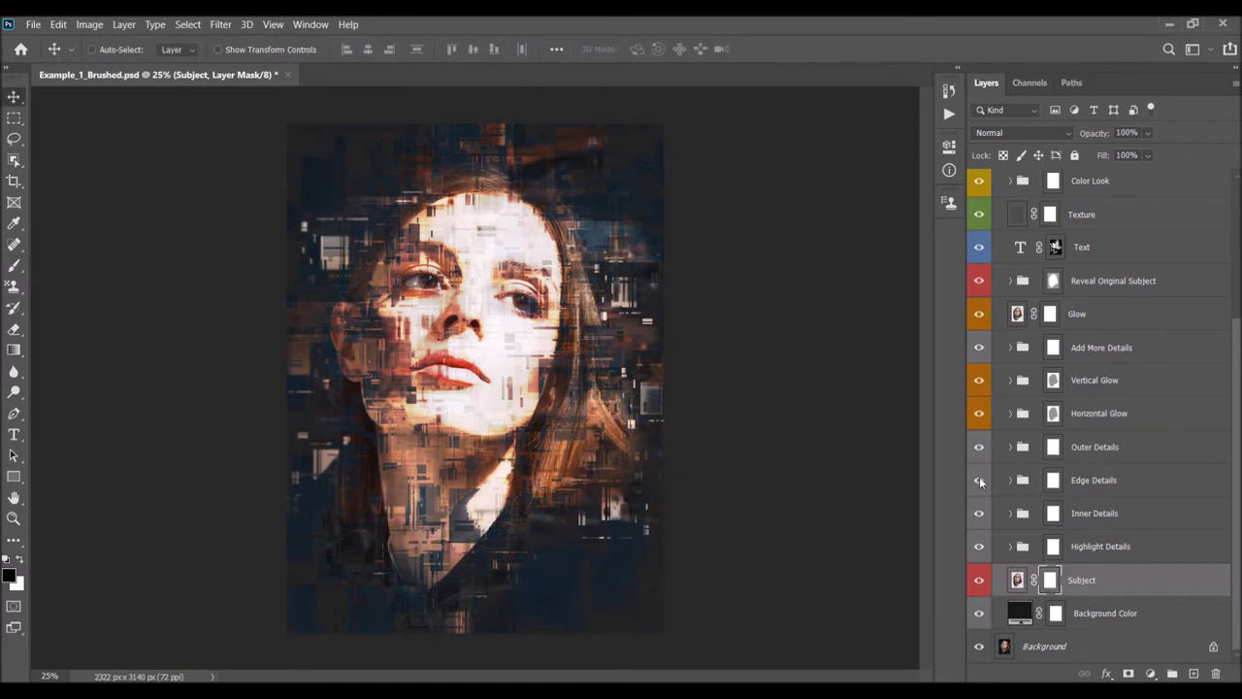
Review the Highlight Details, Inner Details, Edge Details and Outer Details groups one after another.
drag(1103, 137, 1239, 137)
click(1076, 549)
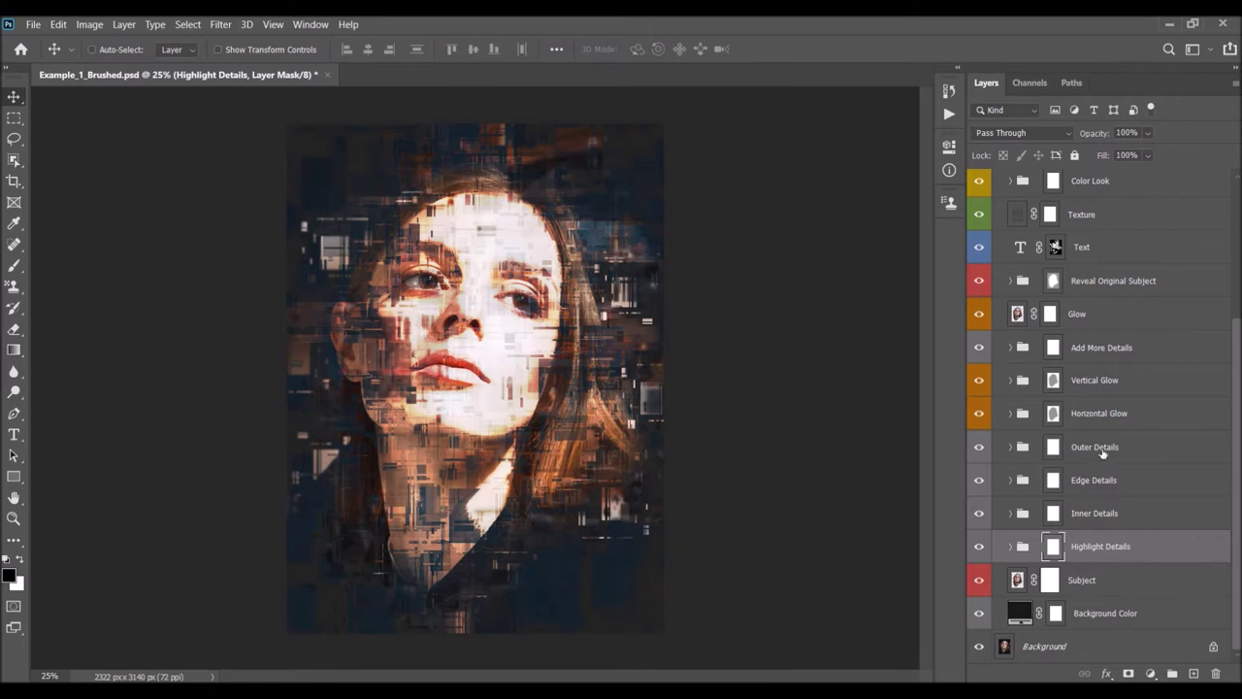
click(1124, 455)
click(1096, 547)
click(1111, 514)
click(1095, 481)
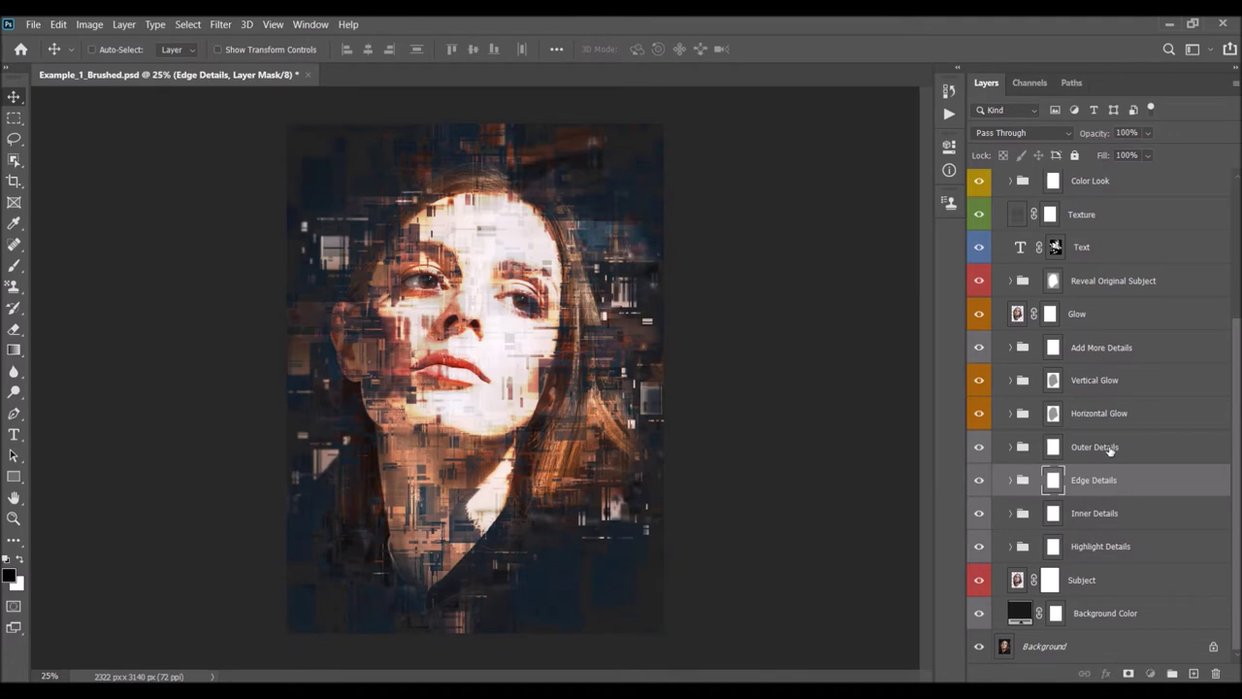
click(1111, 449)
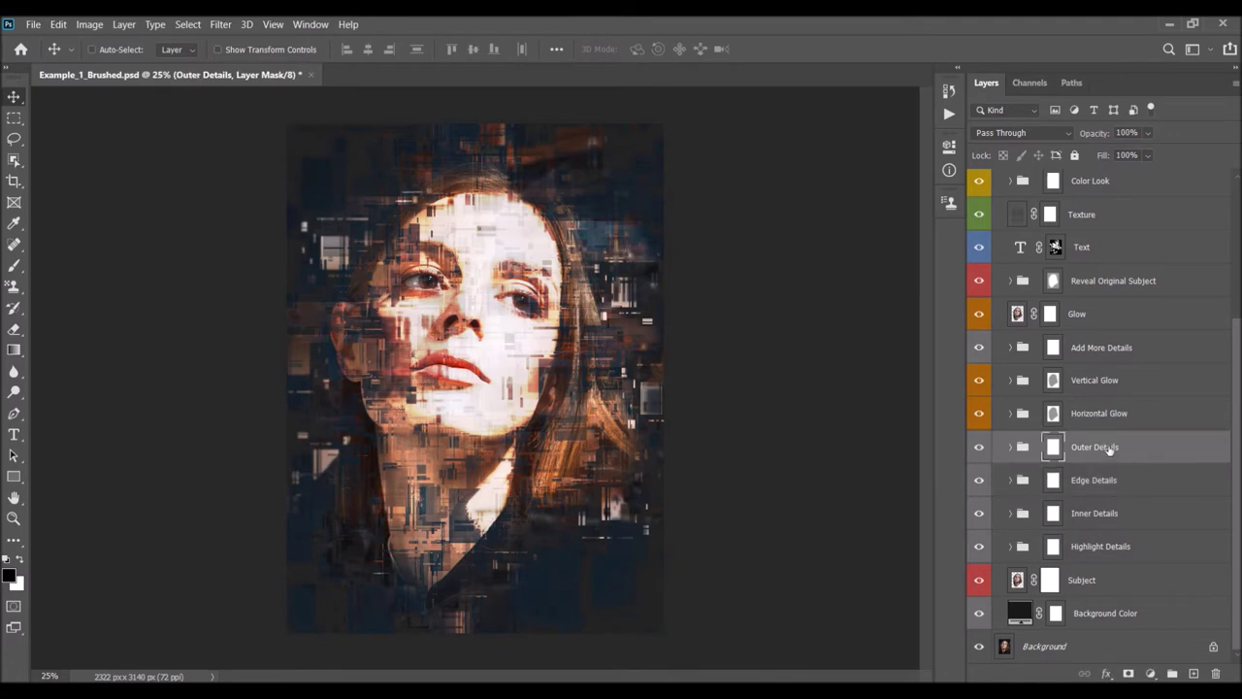
drag(978, 449, 978, 546)
Expand the Highlight Details group and switch it off and on to compare its effect on the face.
click(1106, 549)
click(1010, 546)
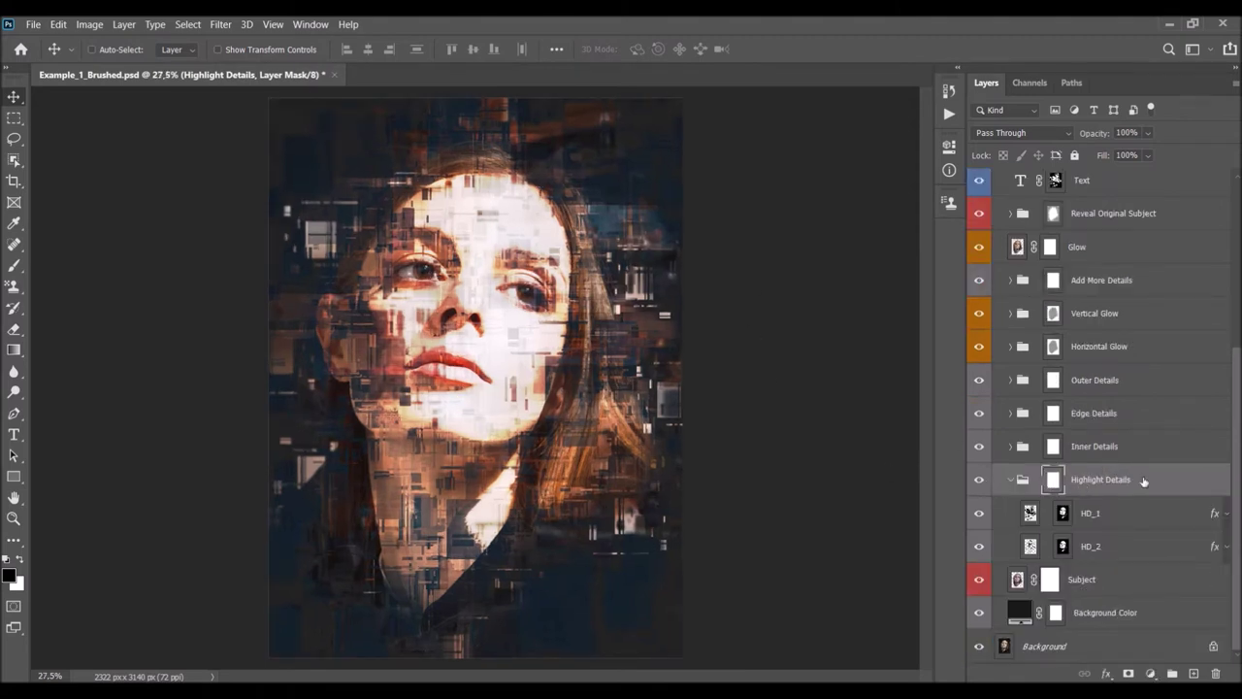
click(980, 481)
click(979, 481)
Select the HD_1 layer, check its visibility, and try shifting its details slightly over the face.
click(1081, 515)
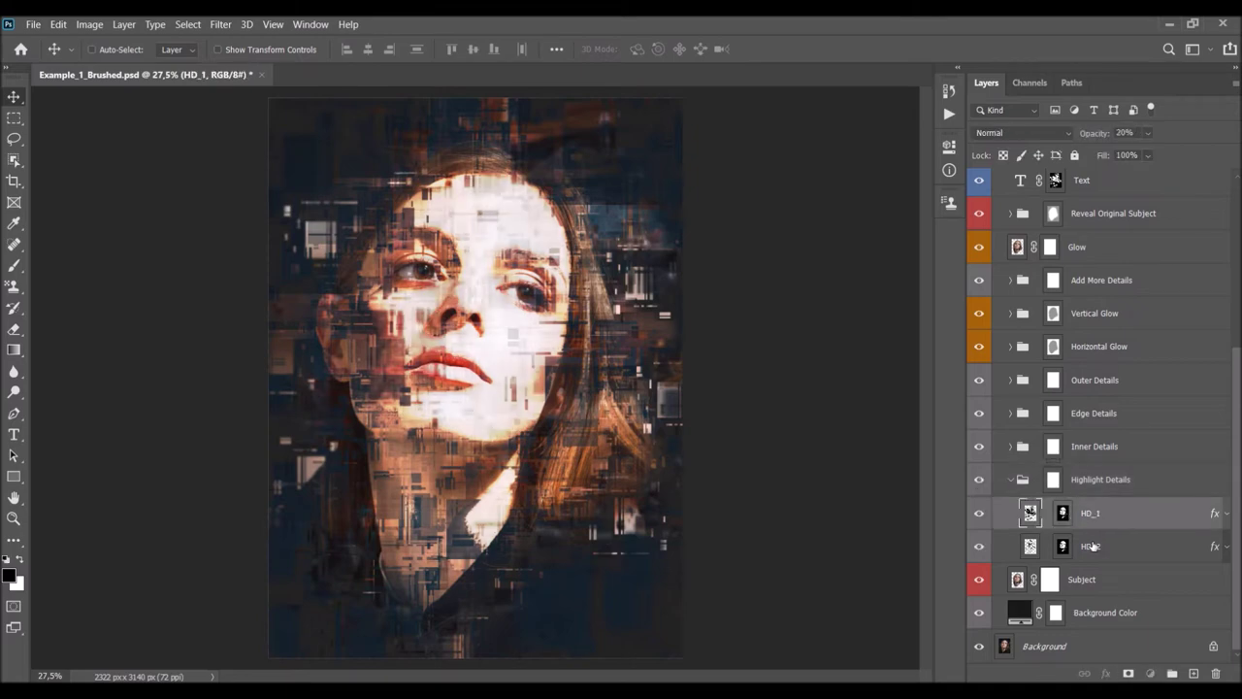
click(979, 514)
drag(554, 344, 545, 373)
key(ctrl)
Try painting black over the face on the HD_1 layer's mask, and undo the stroke.
click(1062, 513)
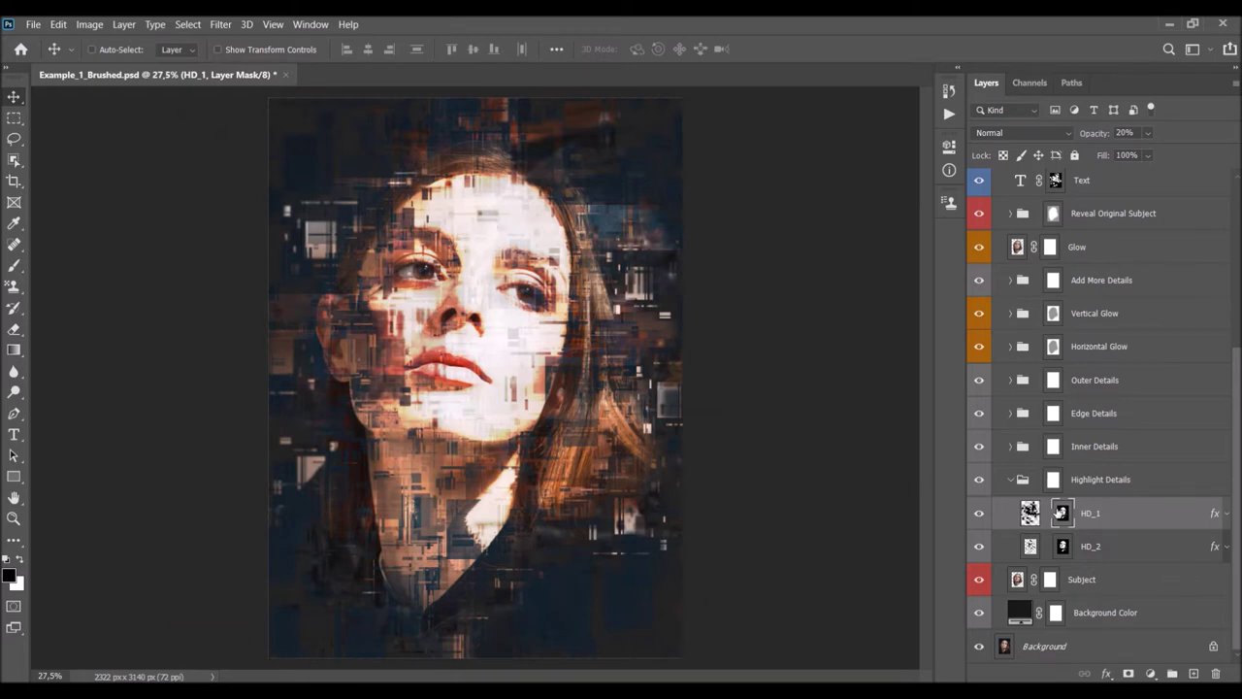
key(b)
mouse_move(516, 398)
mouse_down()
mouse_move(635, 346)
mouse_move(497, 291)
mouse_move(414, 175)
mouse_up()
key(ctrl+z)
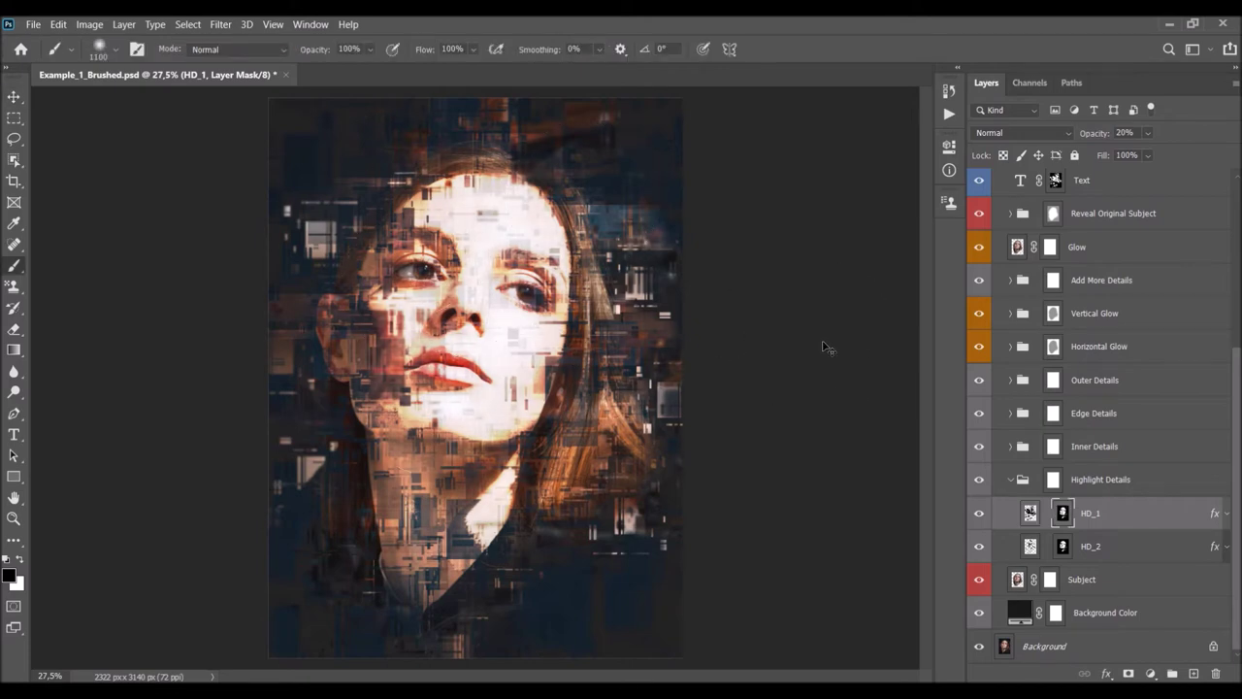
key(v)
Open the Pattern Overlay of HD_1, try repositioning the portrait pattern on the image, and cancel the changes.
click(1228, 517)
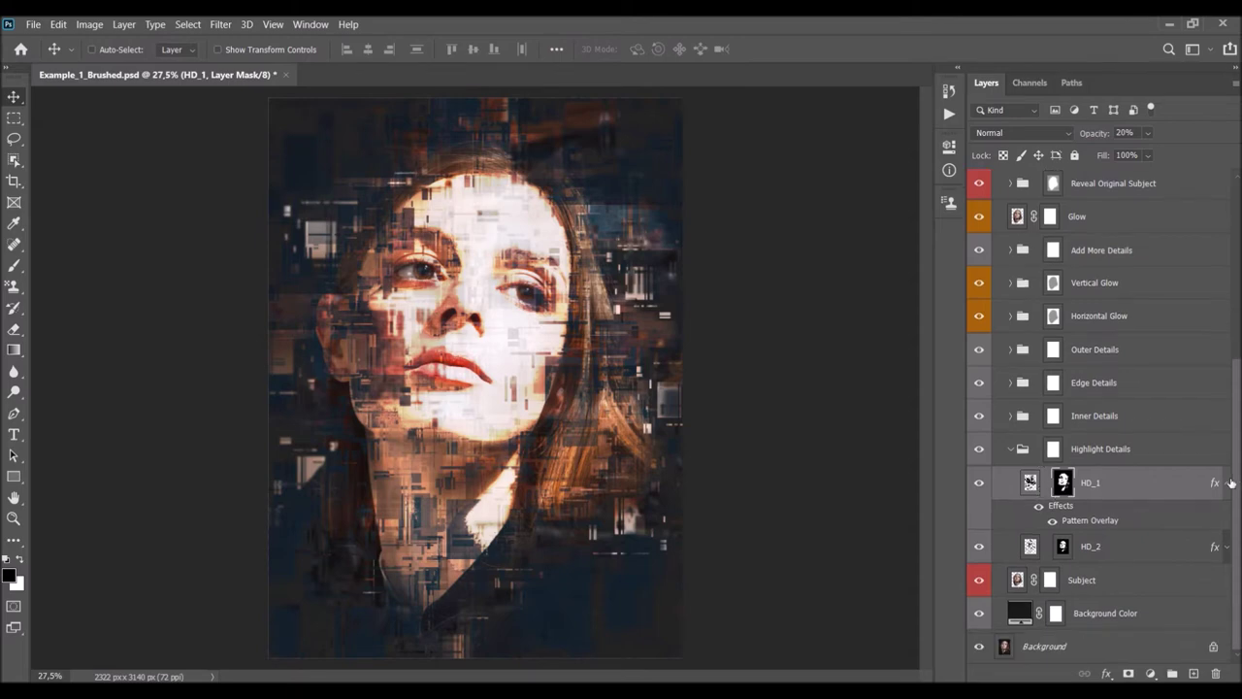
double_click(1081, 521)
drag(606, 151, 890, 173)
click(534, 242)
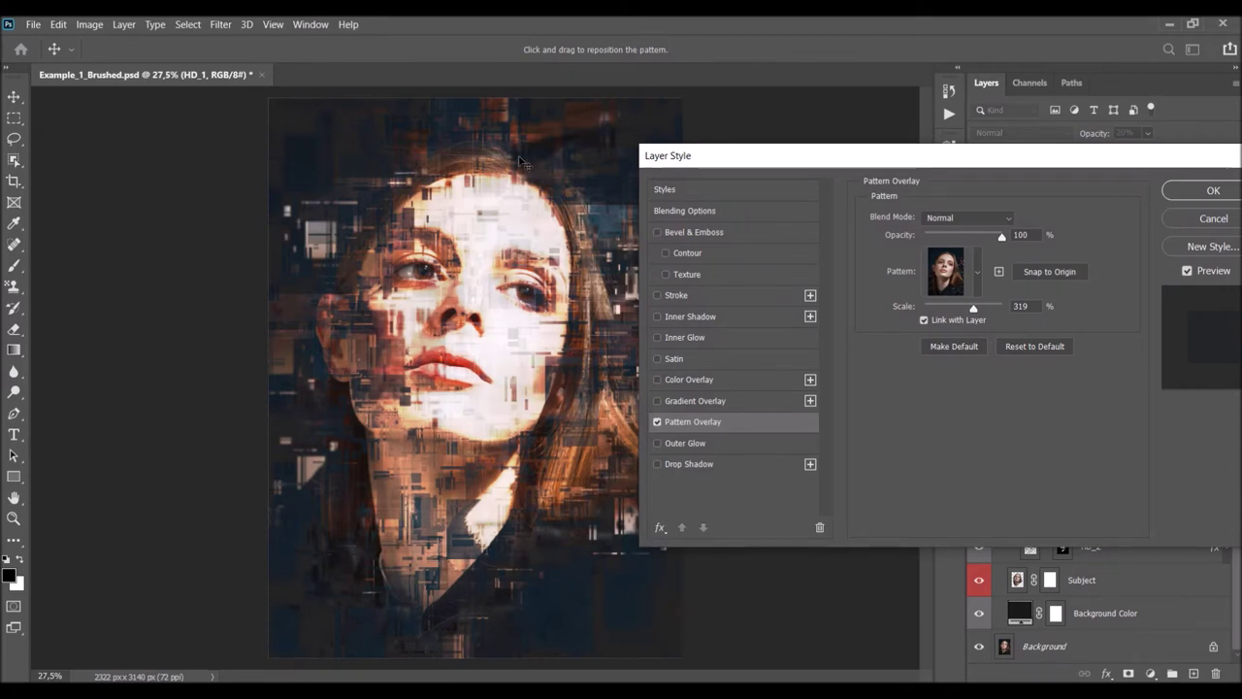
click(417, 337)
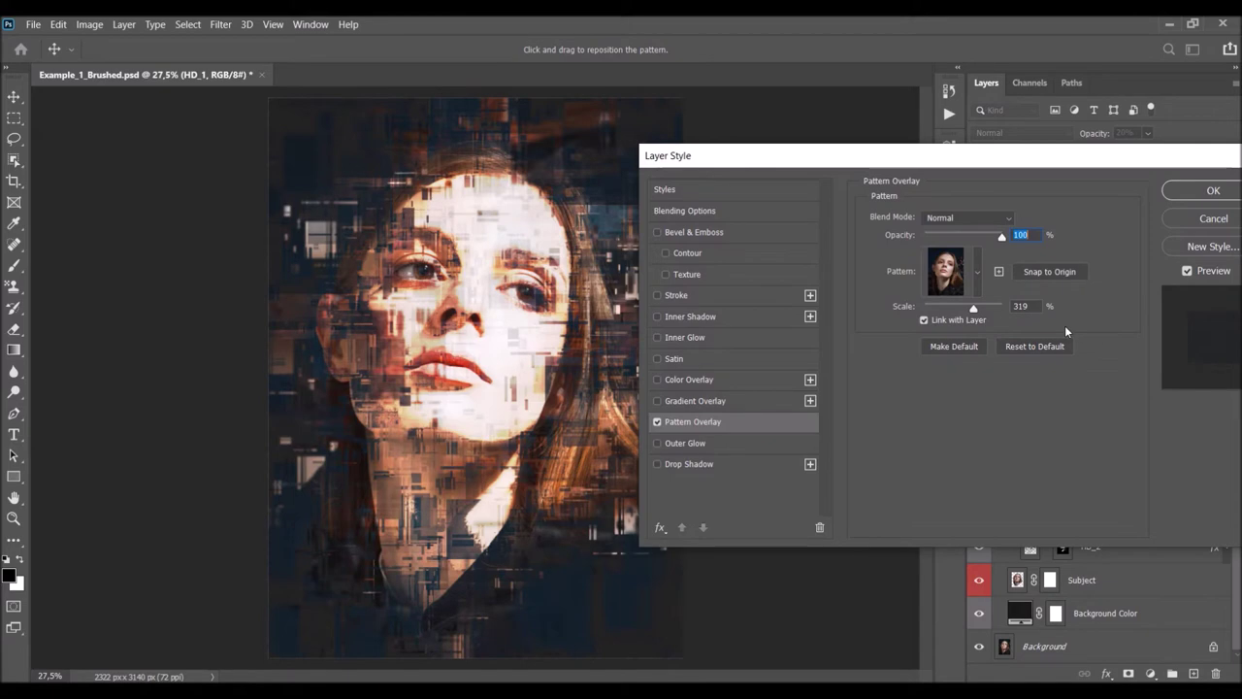
click(1207, 219)
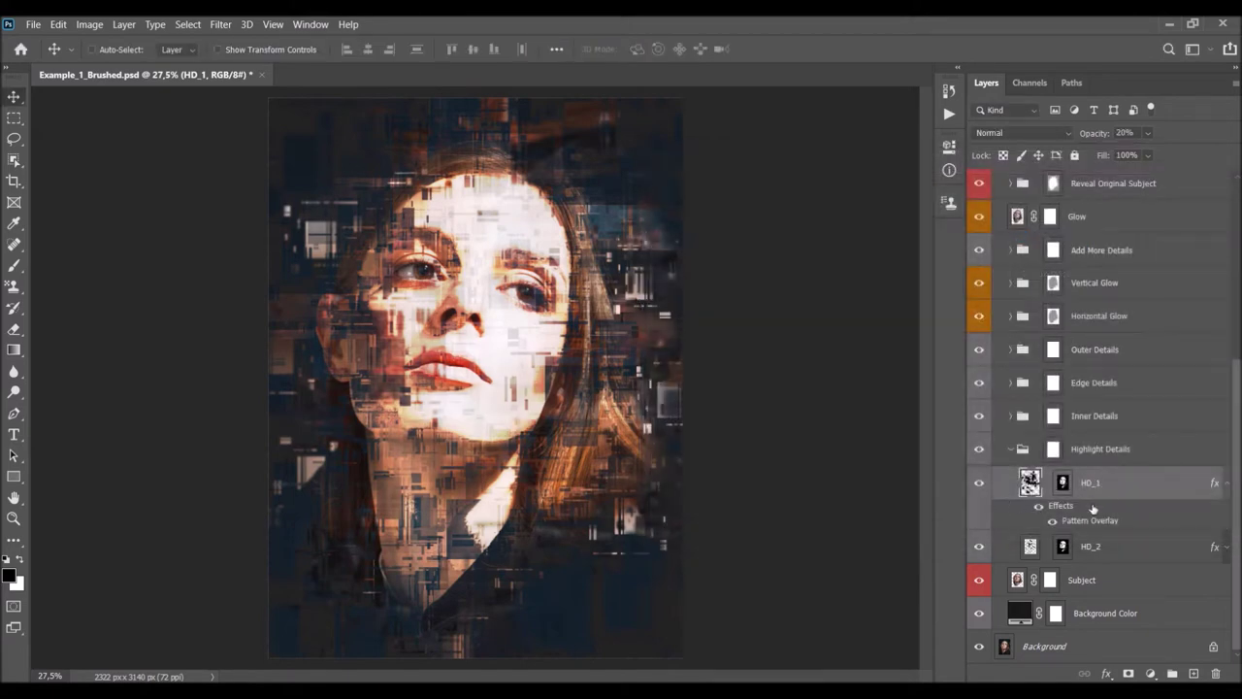
Compare the image with the Highlight Details group off and on, and collapse HD_1's effects and the group.
click(1125, 558)
click(1227, 484)
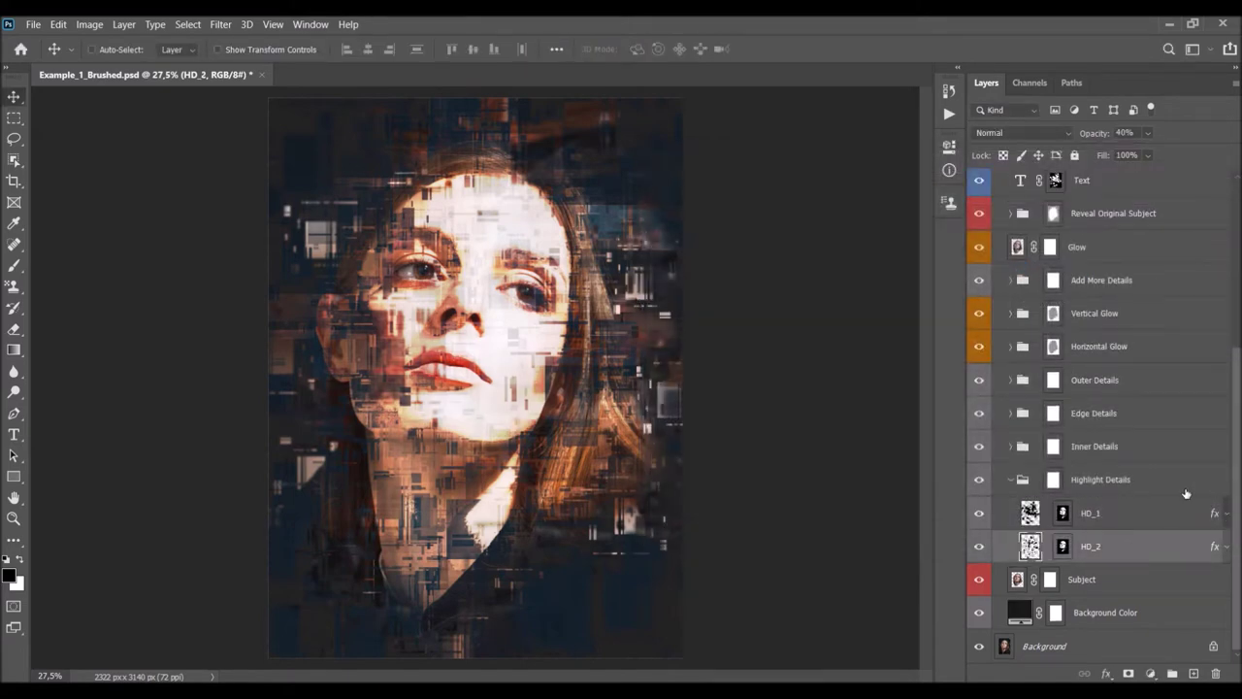
click(1129, 509)
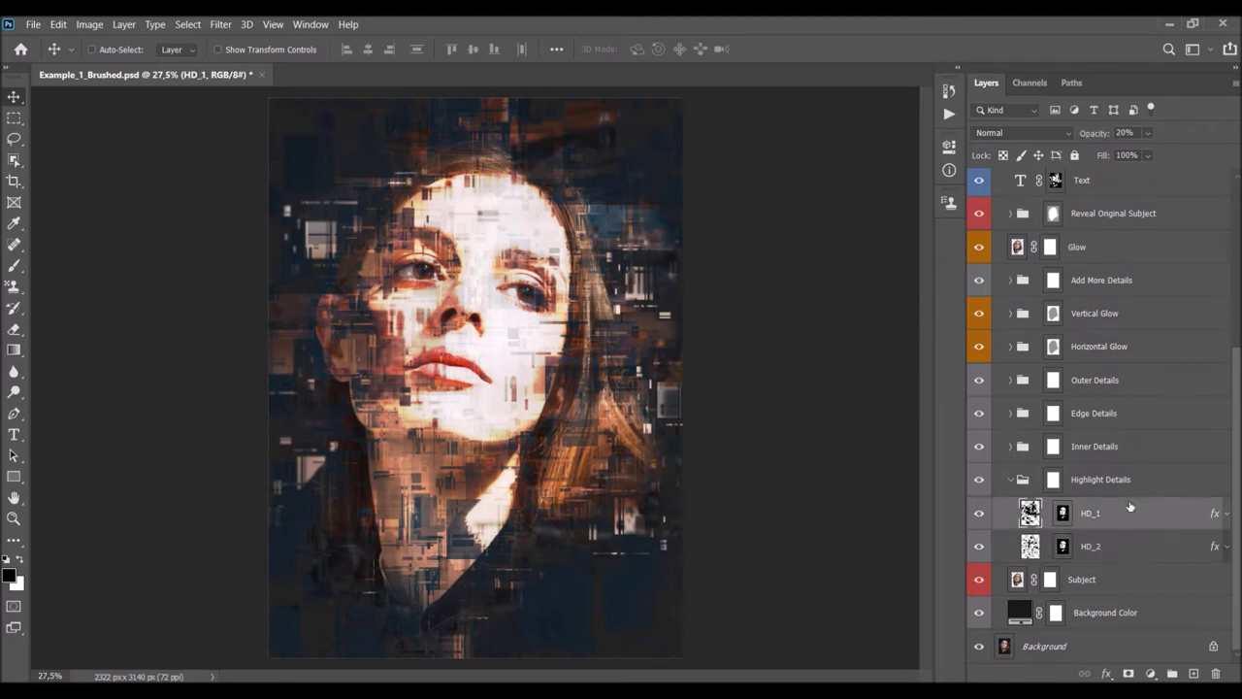
click(979, 480)
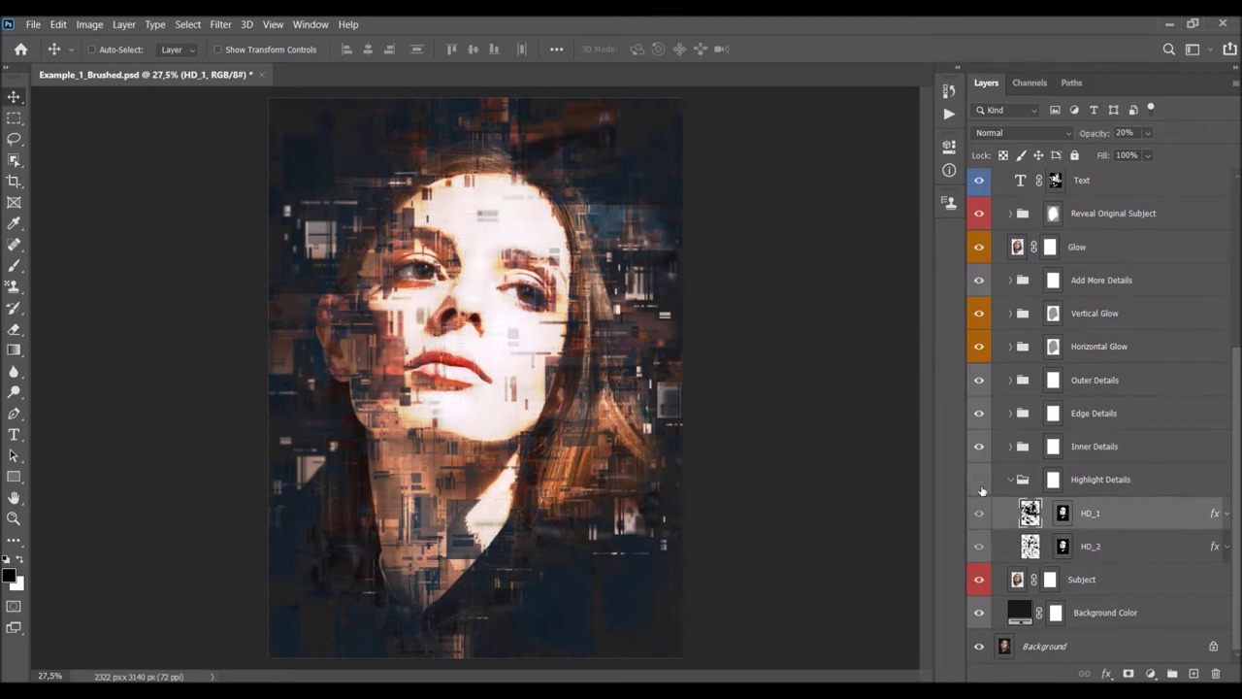
click(980, 479)
click(1010, 481)
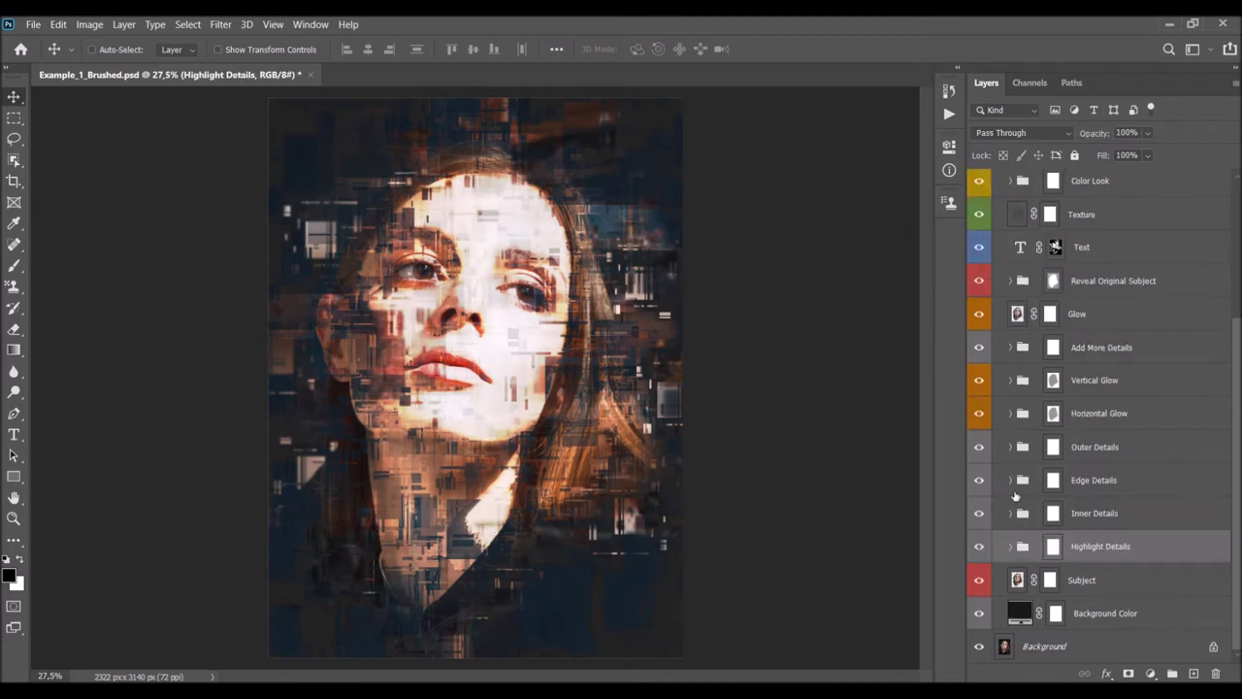
Expand the Inner Details group, select ID_1, and switch the group off and on to compare its effect.
click(1017, 516)
click(1011, 515)
scroll(1117, 491, down, 3)
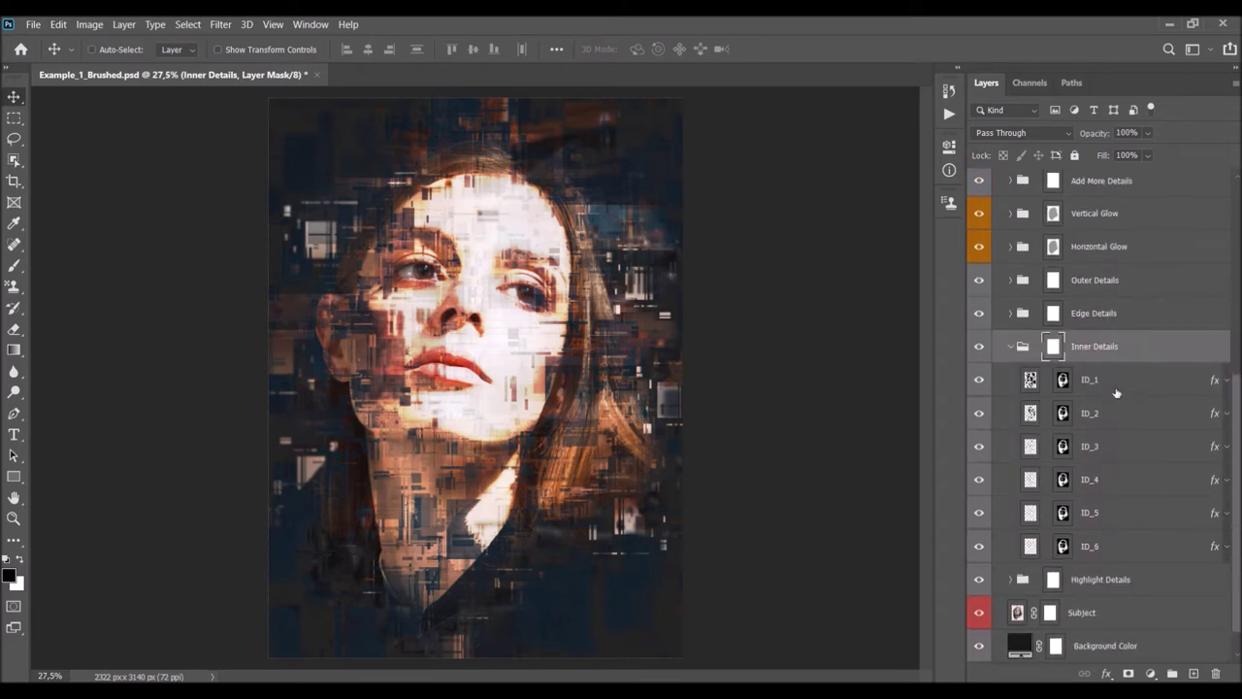
click(1098, 385)
click(981, 345)
click(981, 345)
click(982, 346)
click(982, 346)
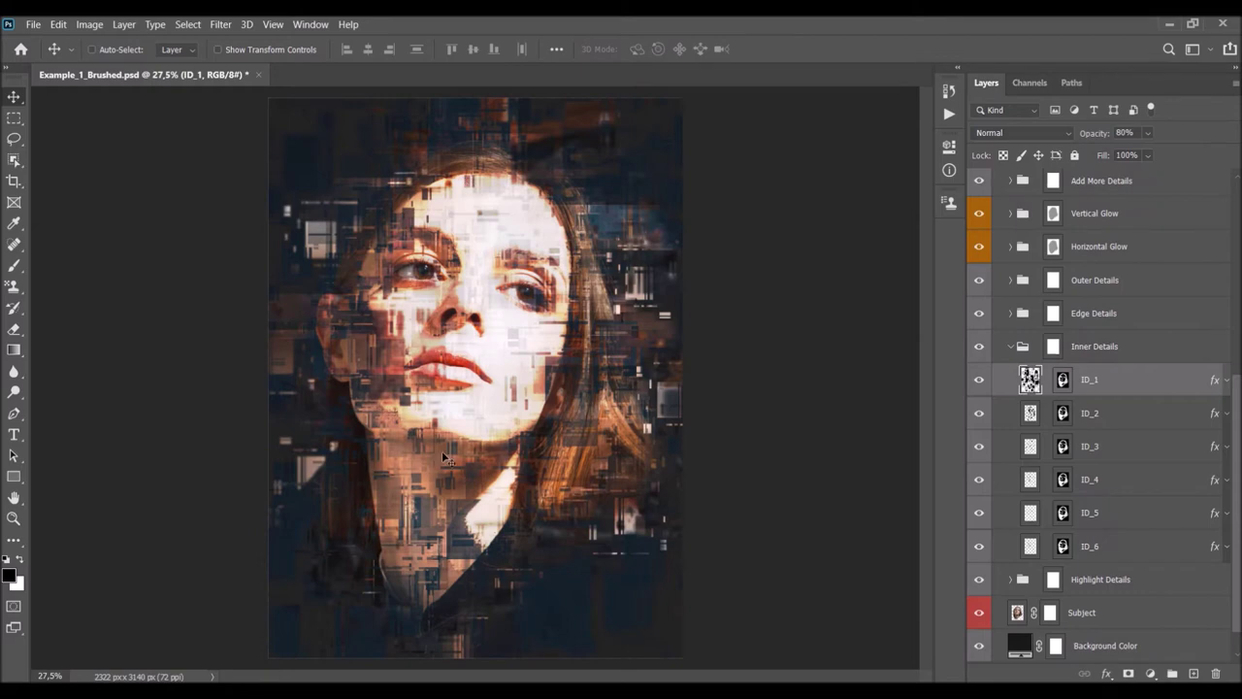
scroll(1009, 187, up, 8)
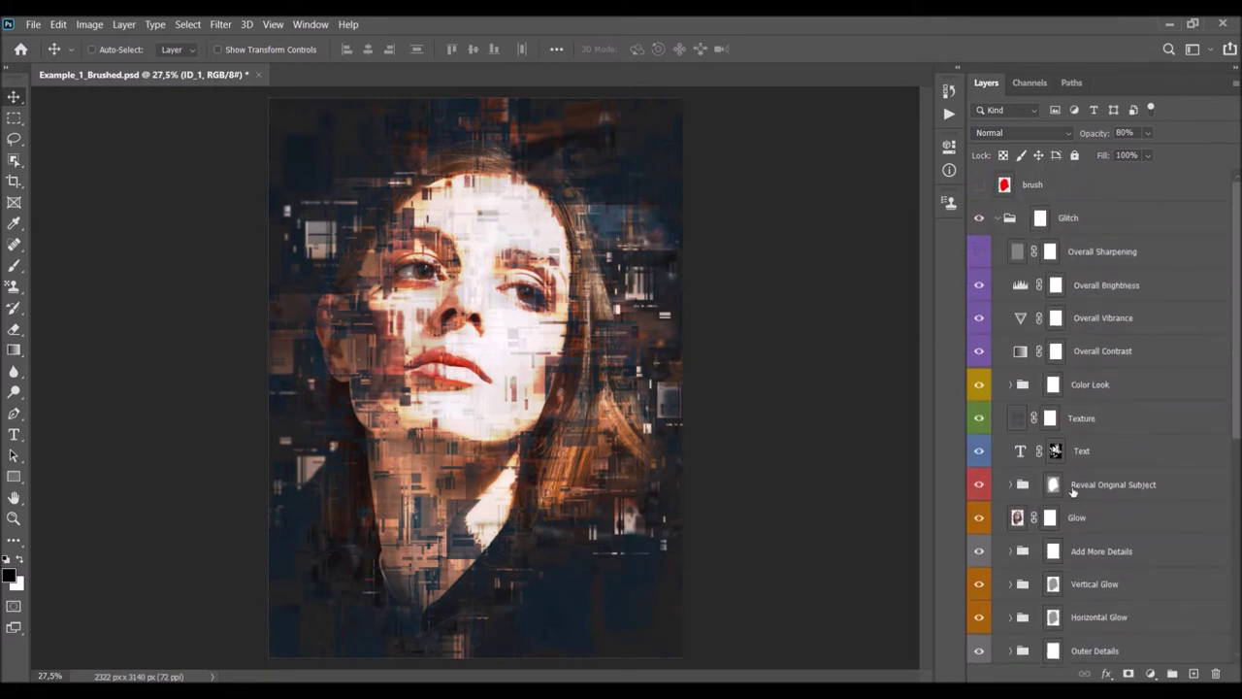
scroll(1072, 491, down, 8)
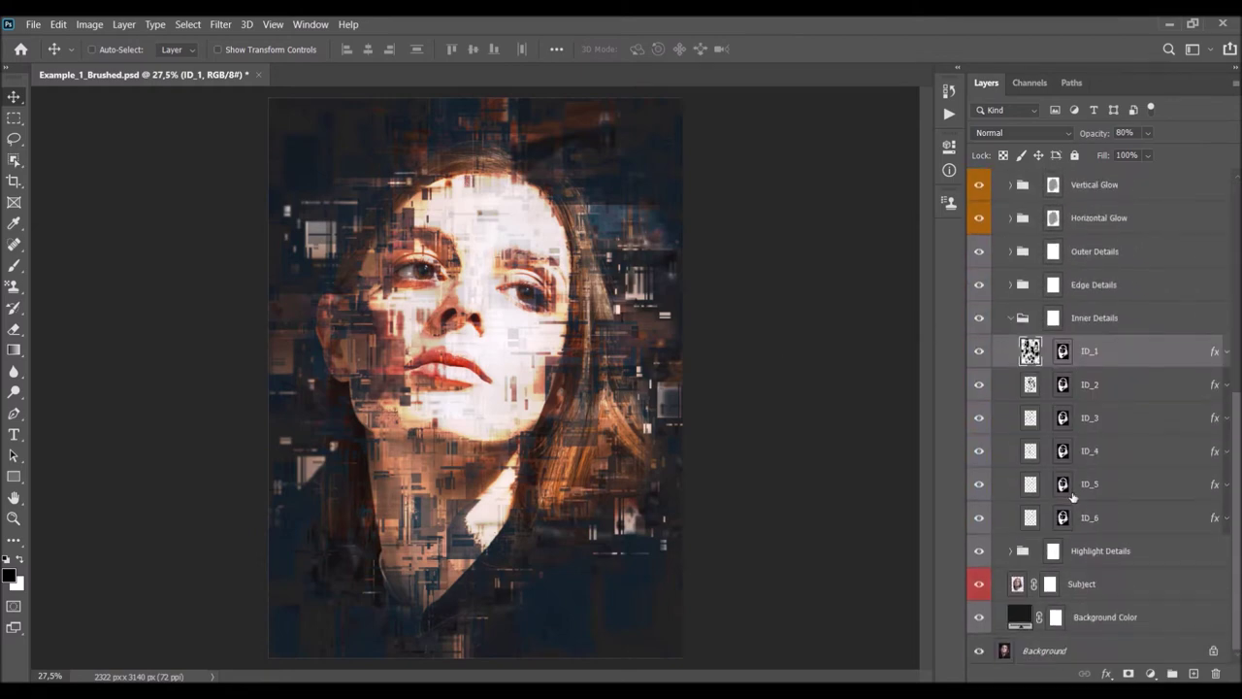
Open the Pattern Overlay of ID_1, try shifting the portrait pattern on the image, and snap it back to the origin.
click(1226, 348)
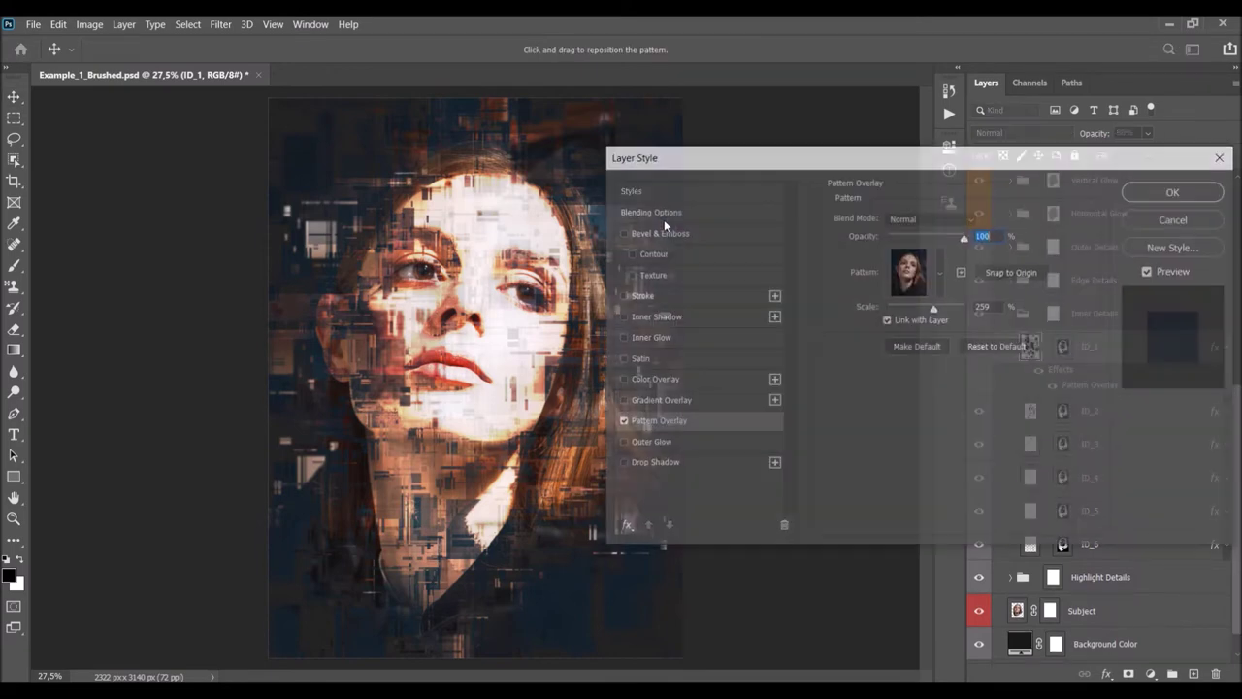
drag(720, 159, 869, 175)
drag(506, 233, 423, 235)
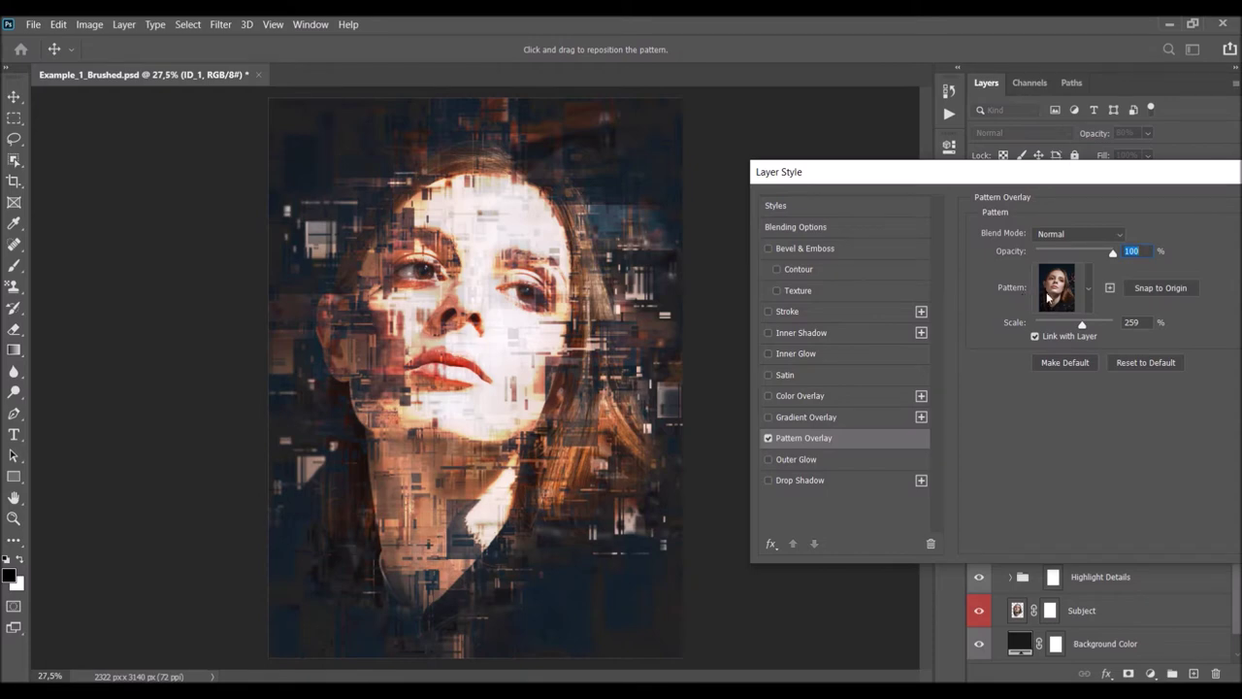
drag(593, 440, 390, 336)
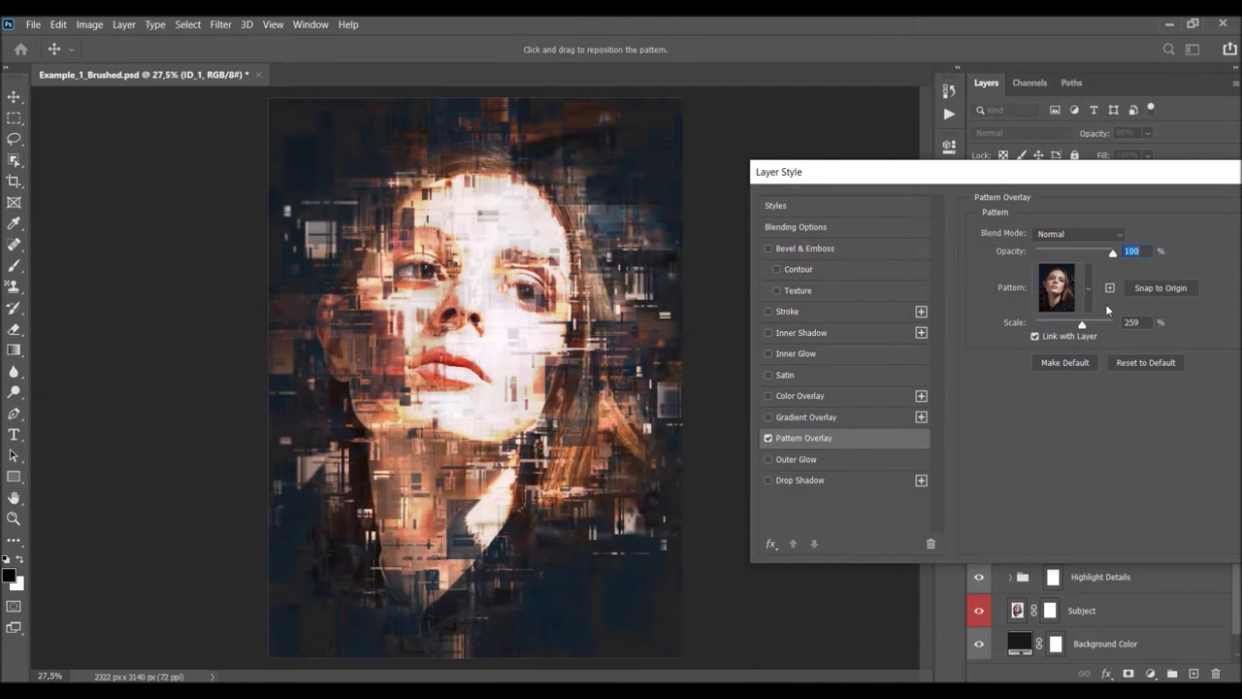
click(1153, 289)
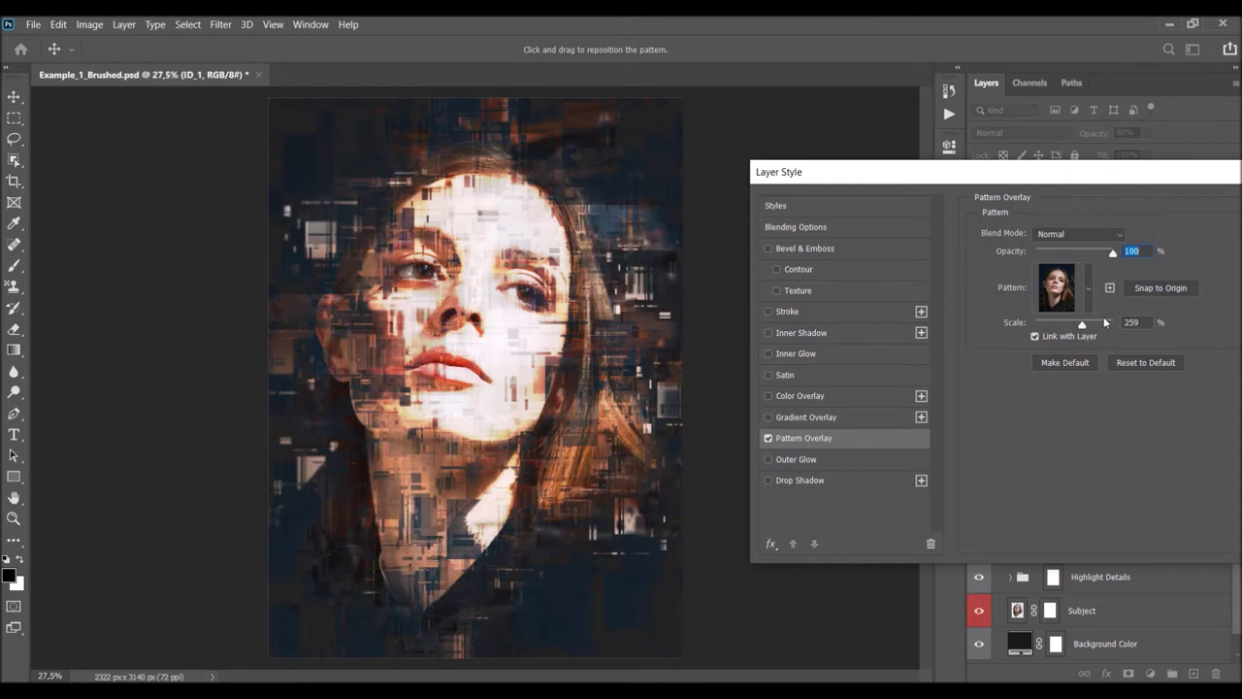
Reposition the portrait pattern of ID_1 directly on the image and apply the Pattern Overlay settings.
drag(1037, 181, 957, 174)
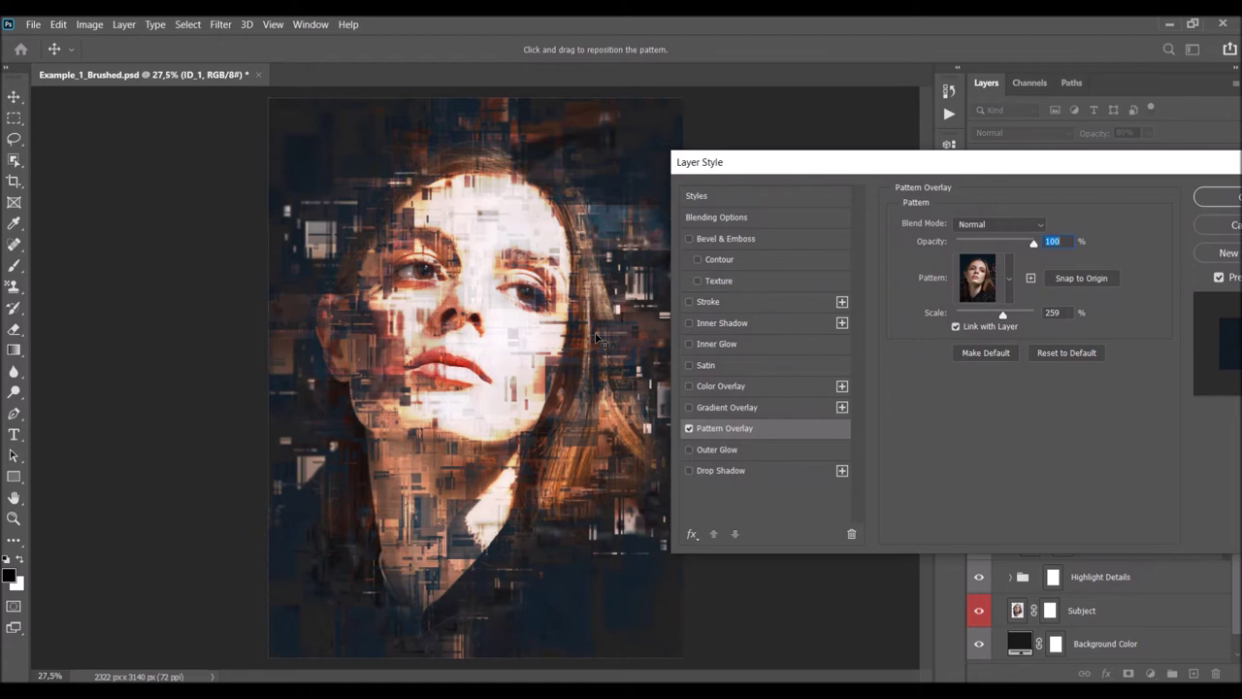
drag(593, 336, 504, 342)
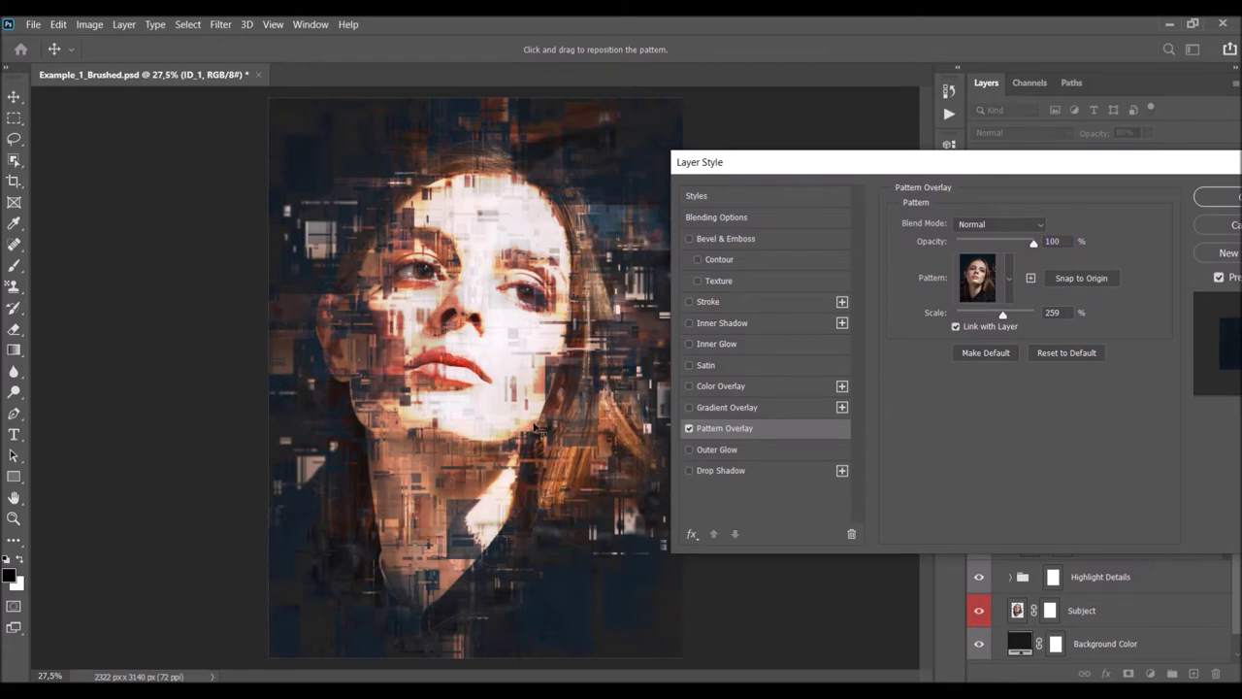
drag(579, 416, 594, 415)
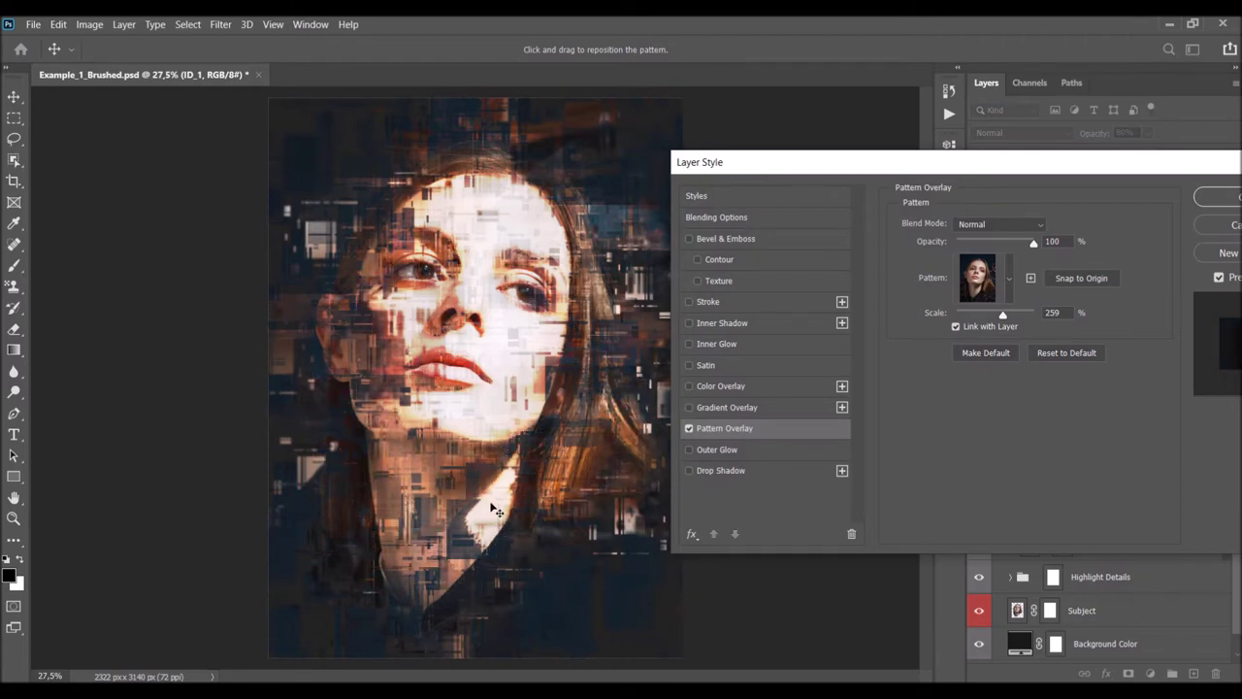
click(1208, 197)
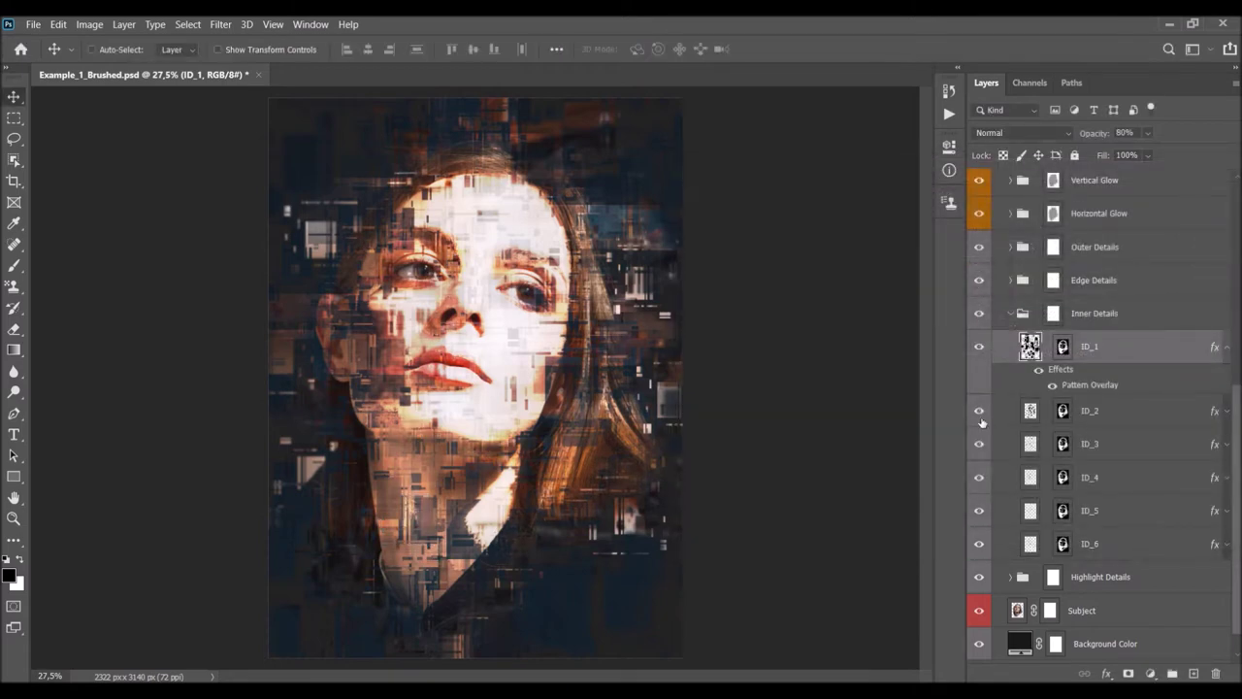
Compare the effect of the individual Inner Details layers by switching the visibility of ID_1 and ID_2.
click(983, 347)
click(983, 347)
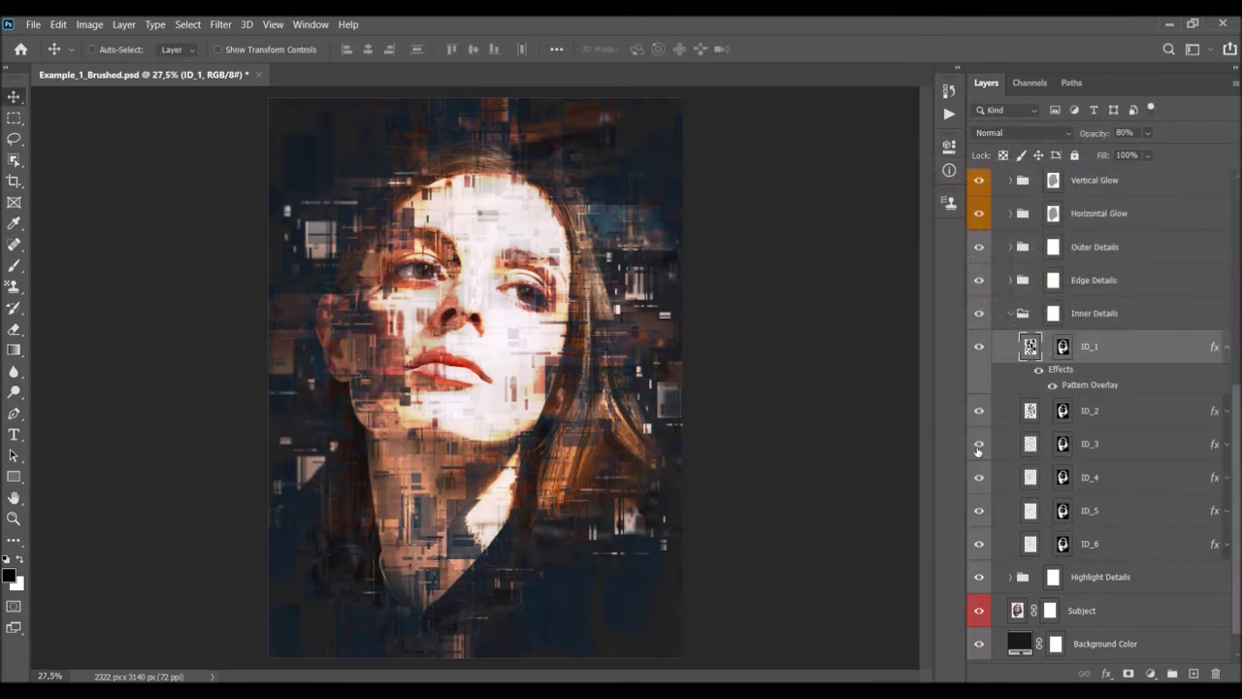
drag(978, 443, 983, 555)
click(1124, 408)
click(979, 409)
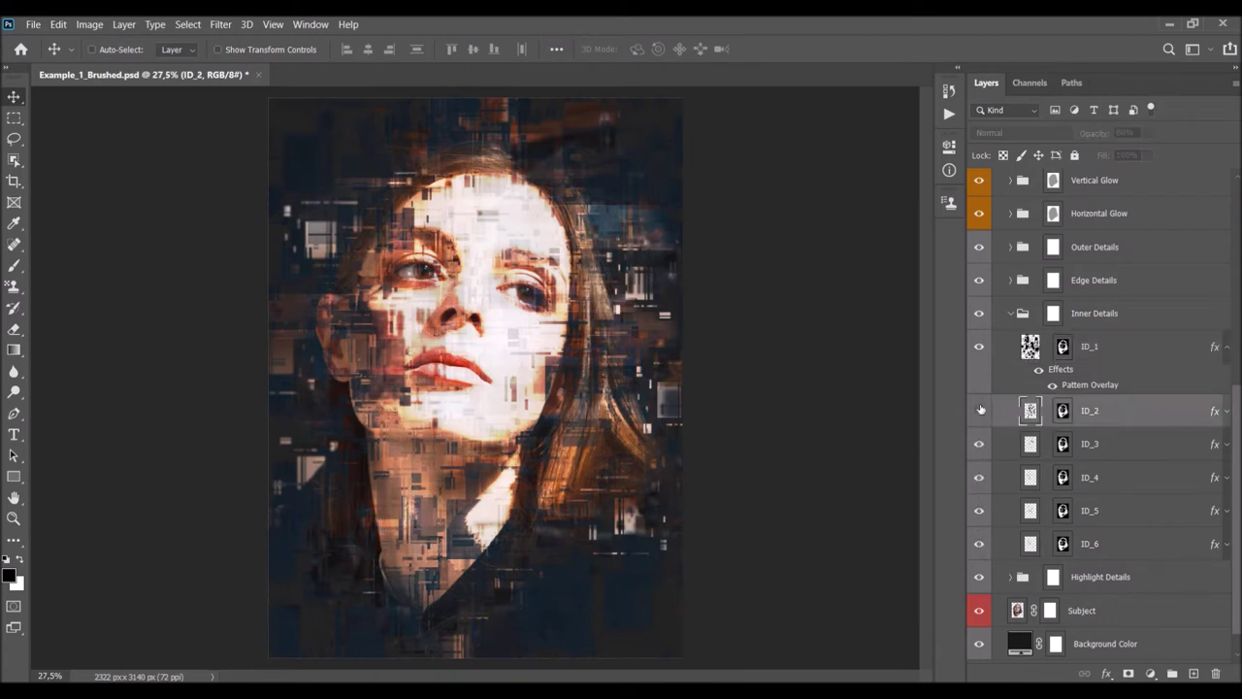
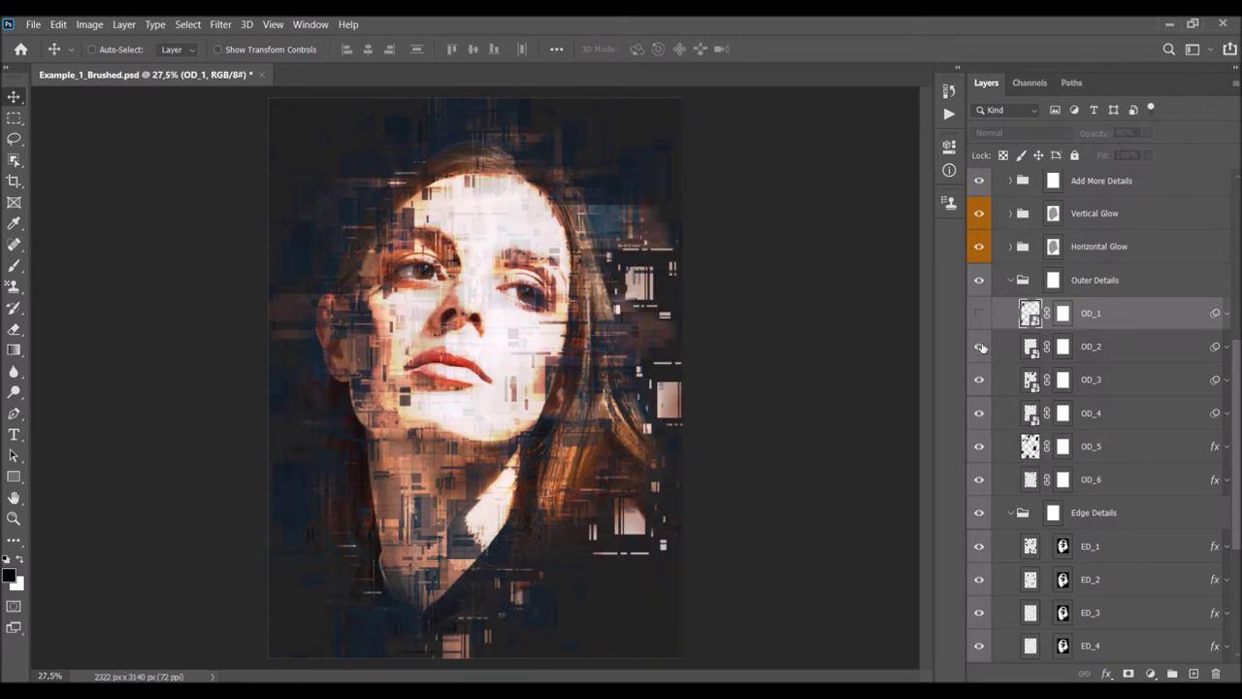
Select OD_4 in the Outer Details group and switch it off and on to compare its effect.
click(1129, 424)
click(979, 413)
click(979, 413)
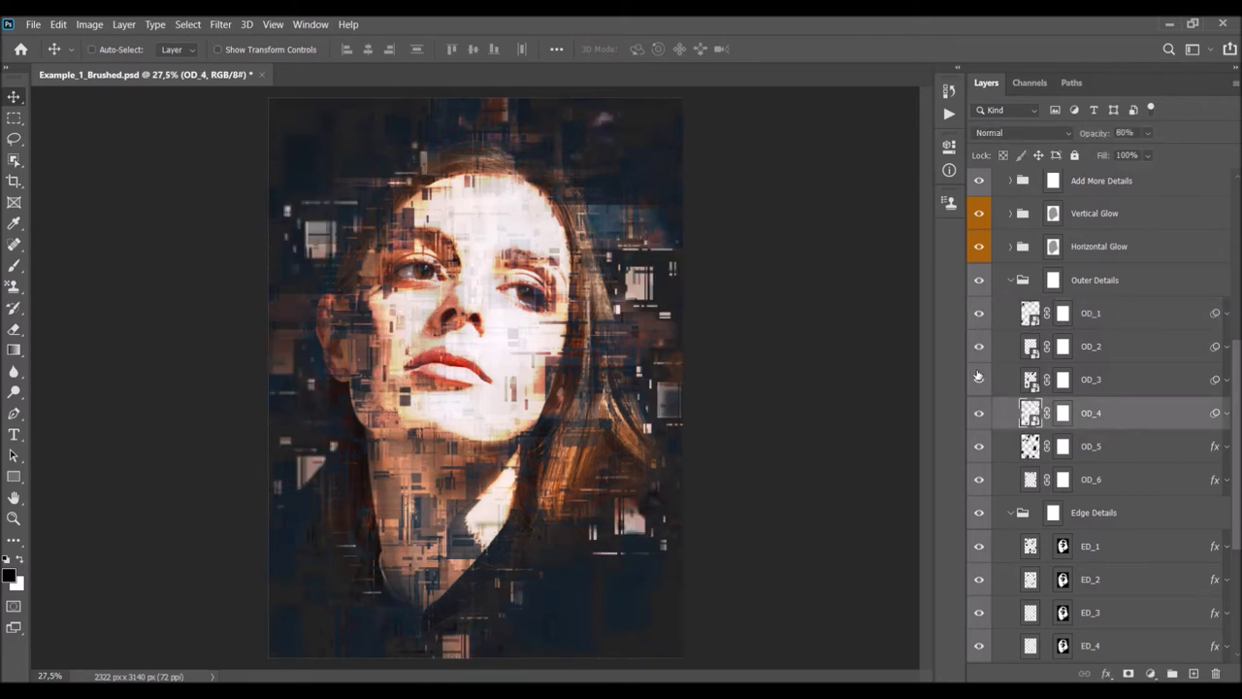
Open the contents of the OD_3 smart object in the Outer Details group for editing.
click(1125, 387)
double_click(1030, 382)
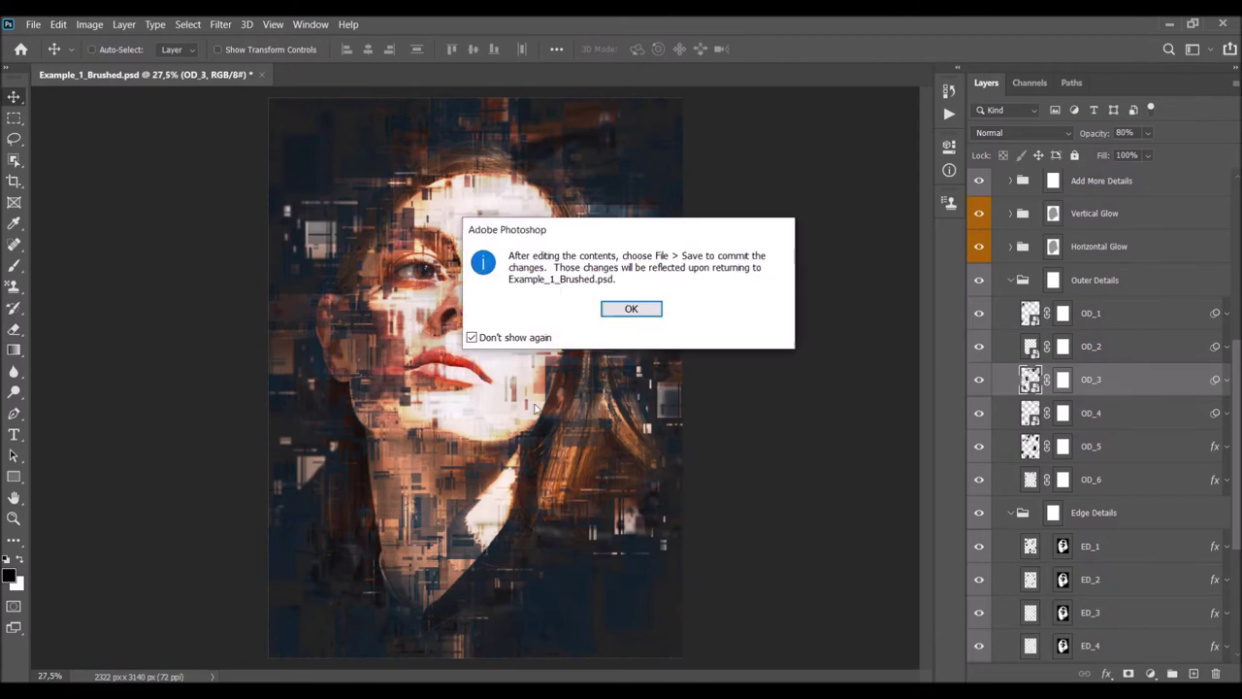
click(632, 308)
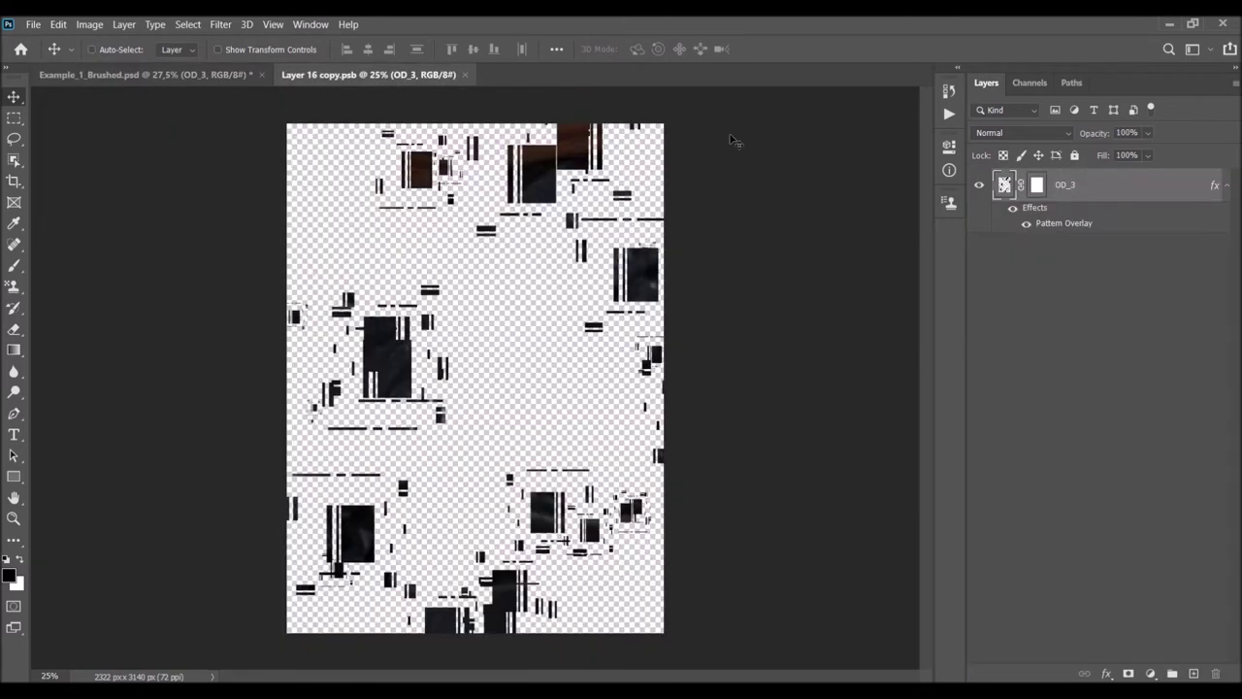
Shift the portrait pattern in the Pattern Overlay of OD_3 so skin tones fill the glitch blocks, and apply it.
double_click(1070, 229)
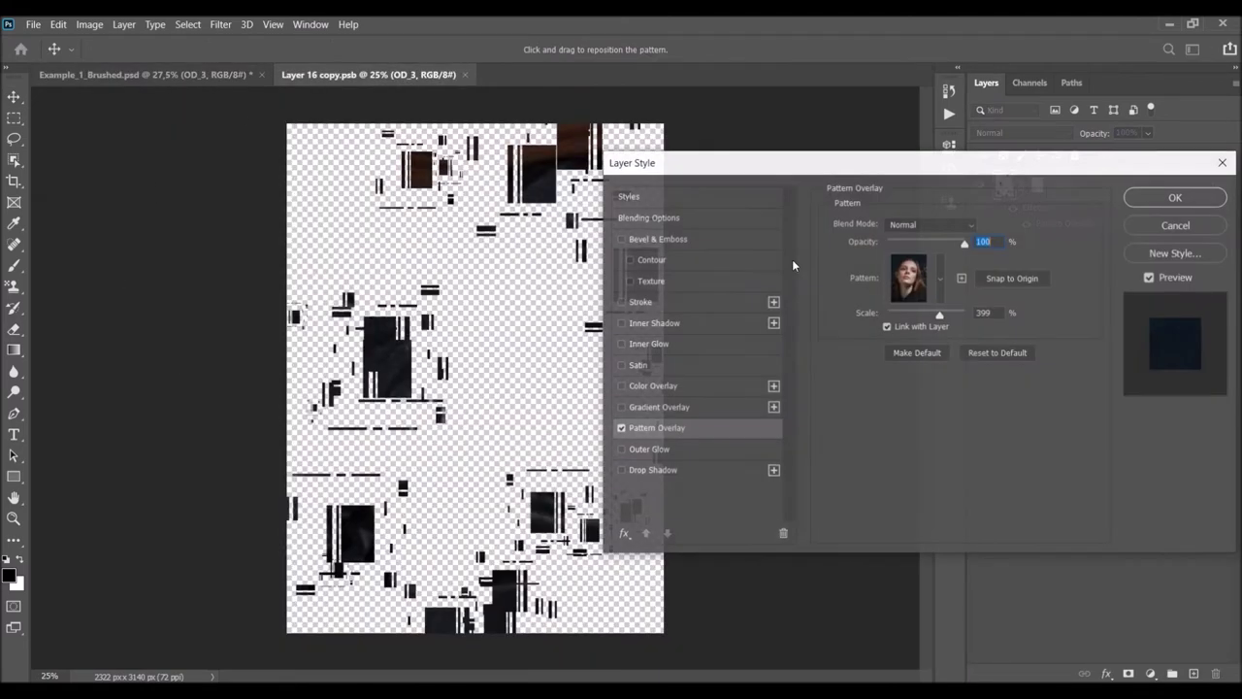
drag(772, 173, 878, 177)
drag(565, 373, 551, 249)
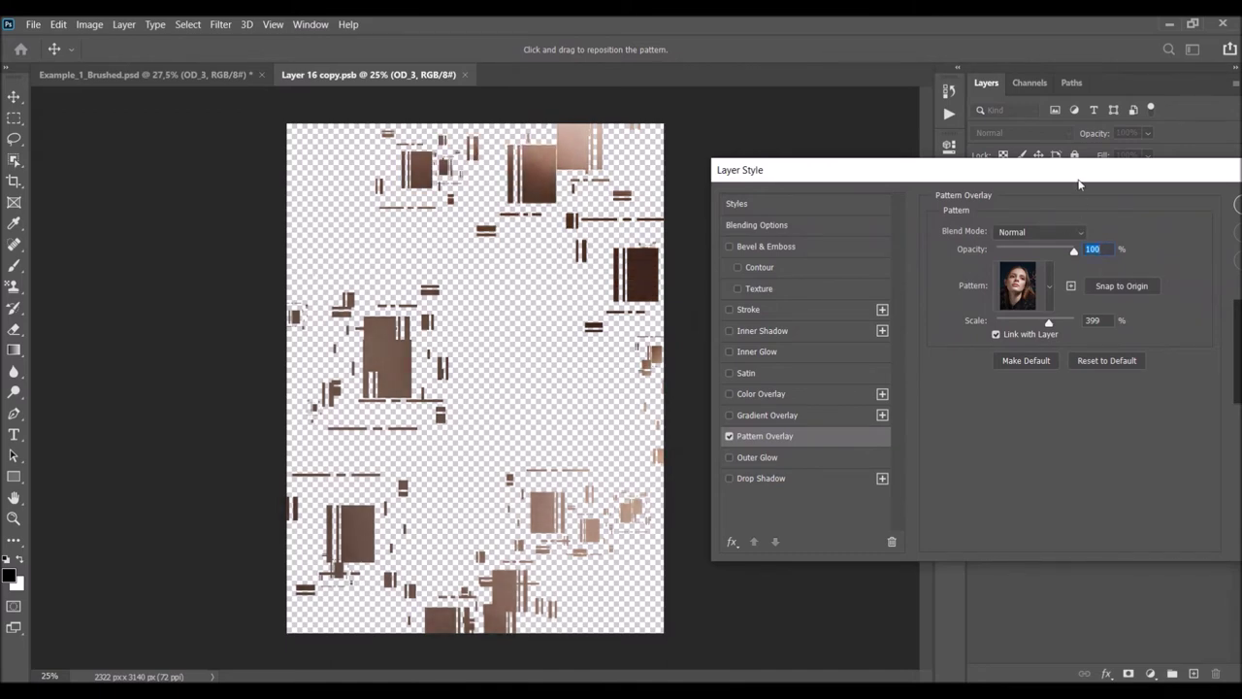
drag(1068, 173, 857, 167)
click(1074, 201)
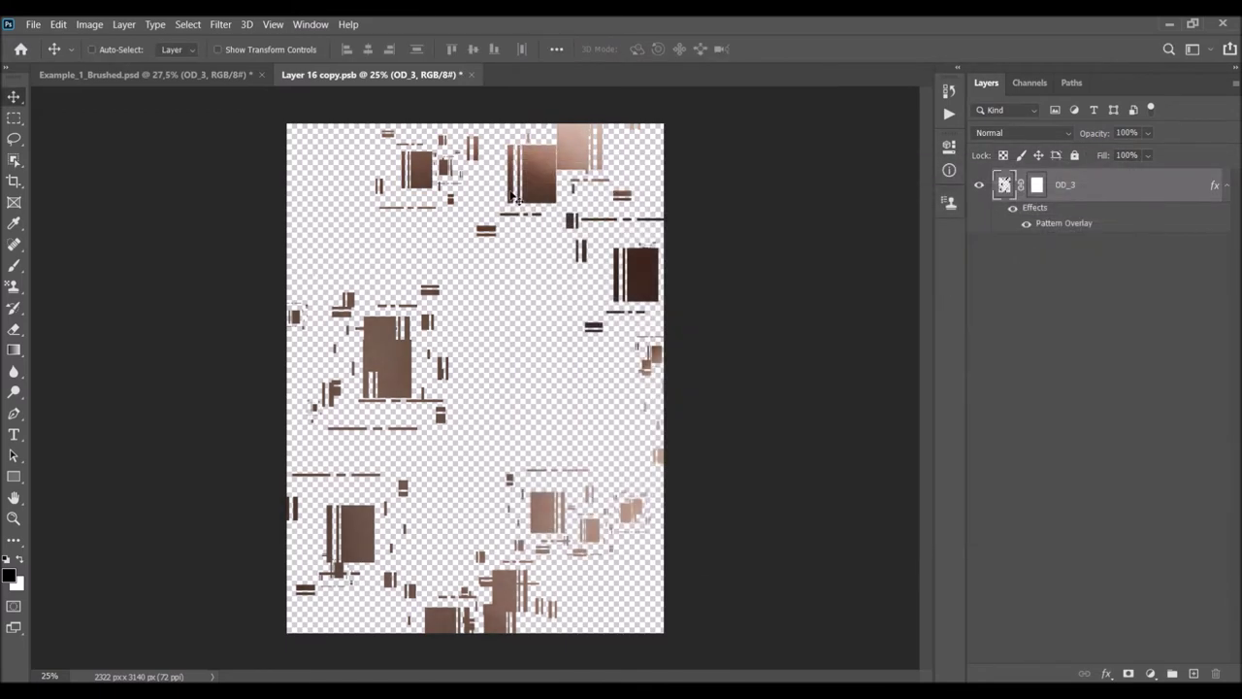
Save the edited OD_3 smart object contents and close them to return to the portrait document.
click(33, 24)
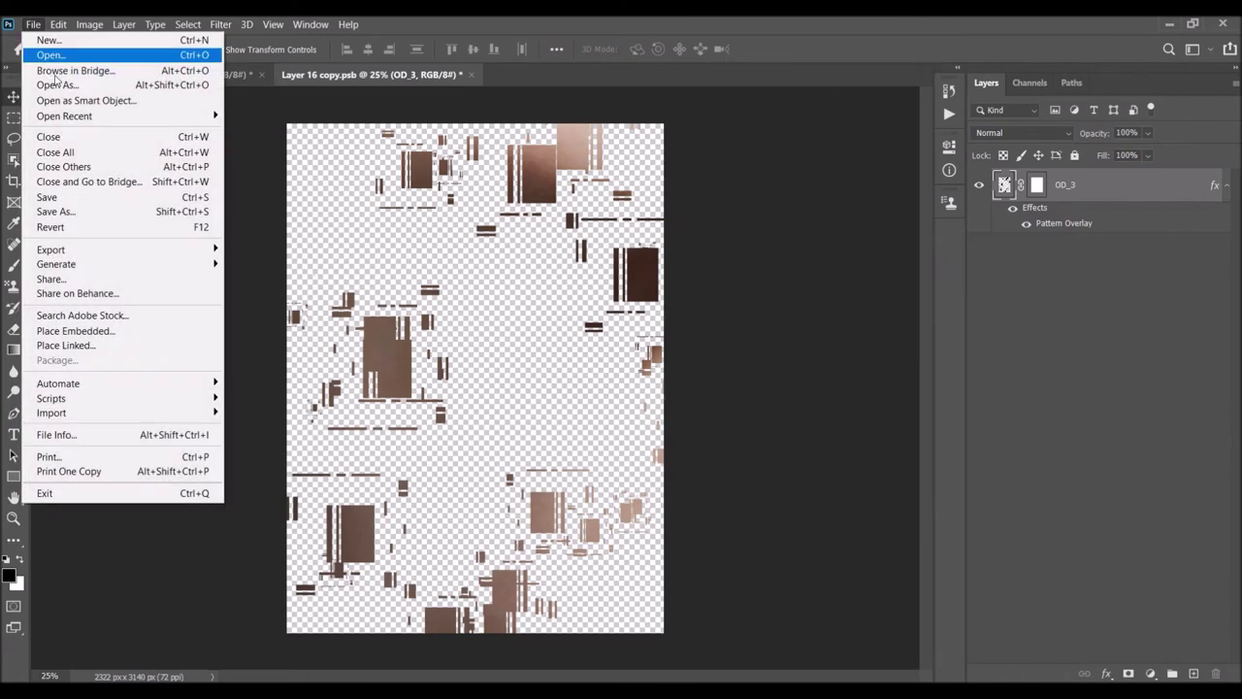
click(54, 196)
click(467, 75)
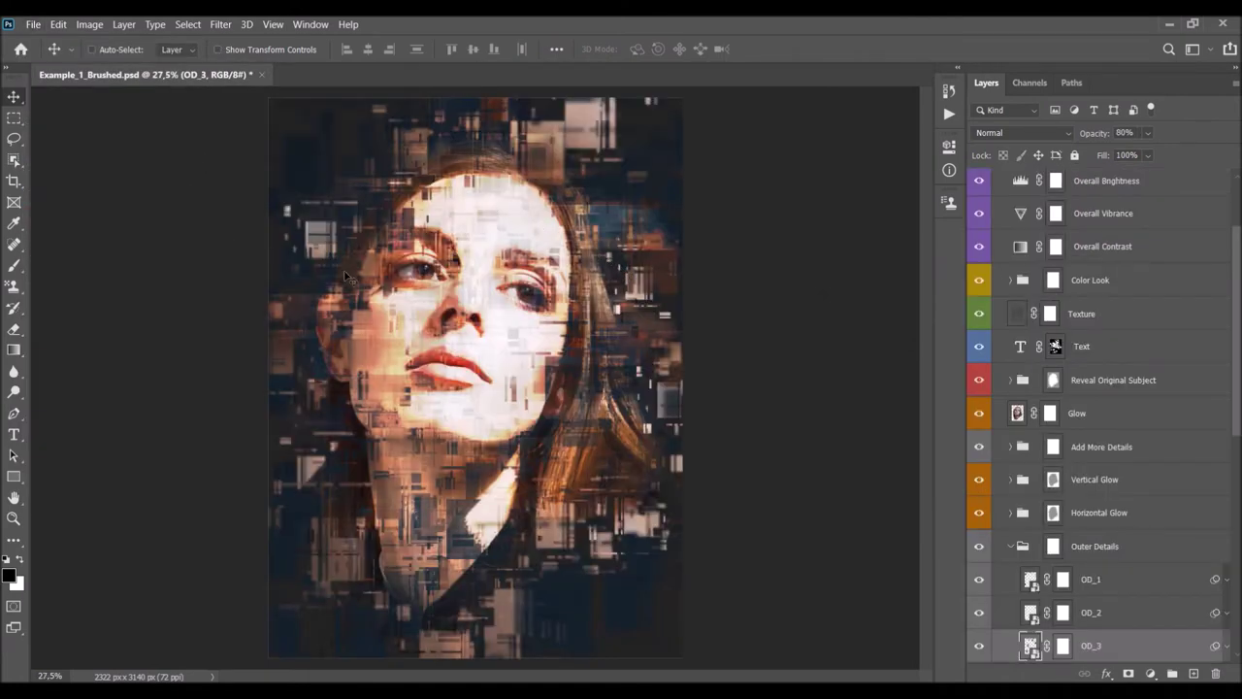
key(ctrl+minus)
key(ctrl+plus)
Open the Pattern Overlay of OD_5, reposition the portrait pattern on the image, and apply the change.
scroll(1173, 361, down, 3)
scroll(1173, 361, down, 1)
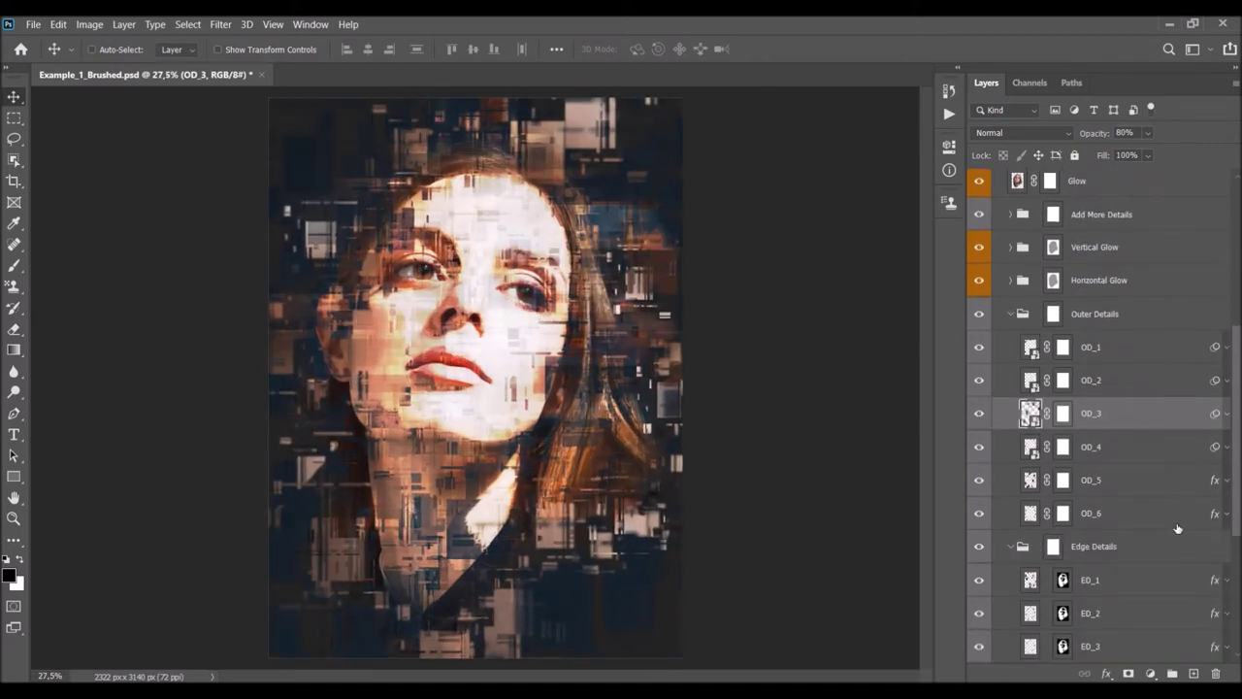
click(1225, 482)
click(1114, 520)
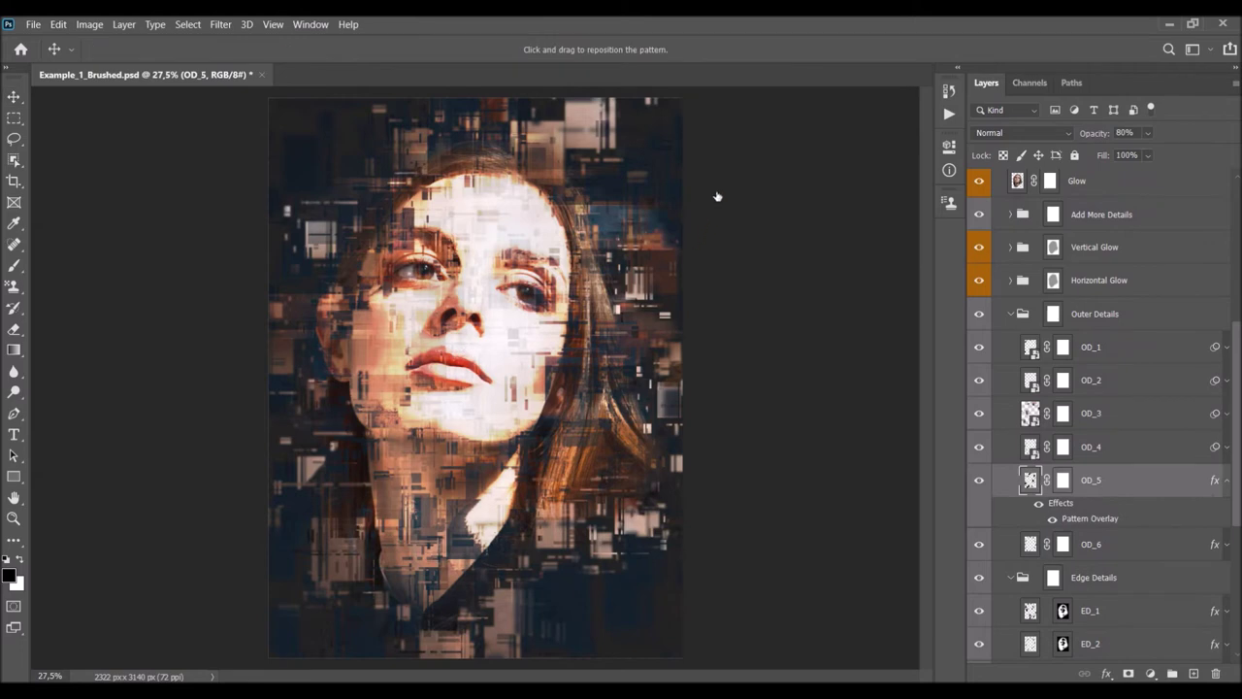
drag(733, 174, 888, 157)
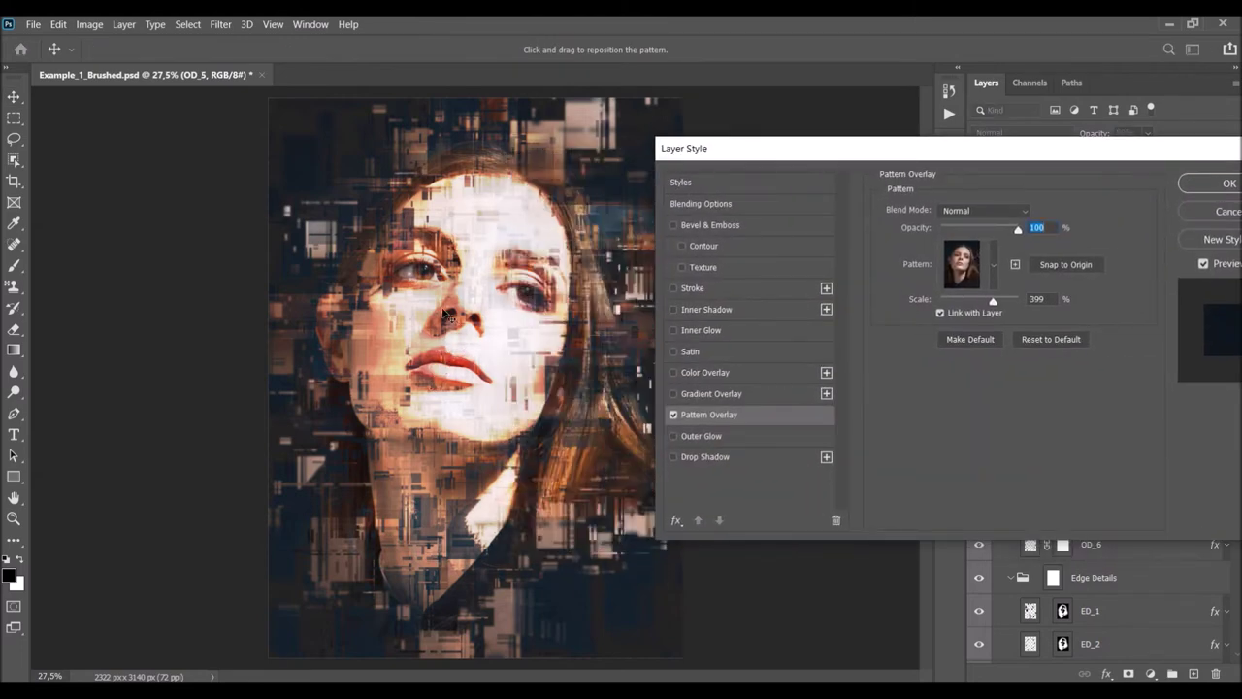
click(232, 286)
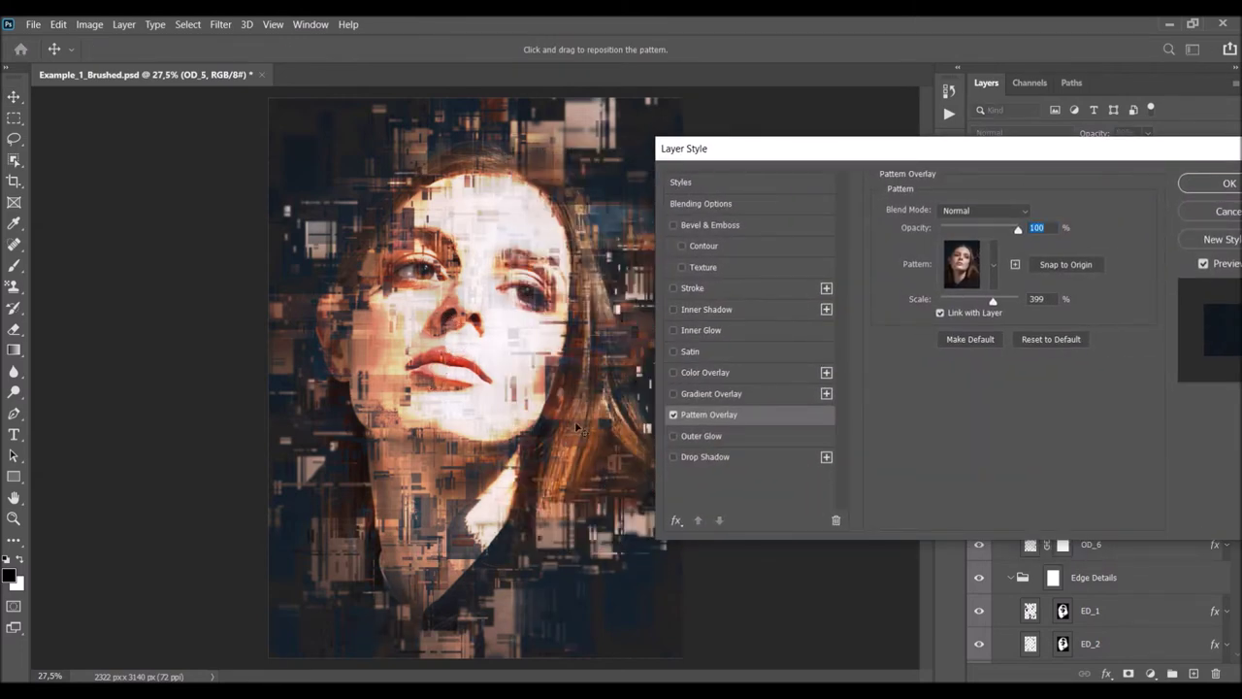
drag(472, 337, 466, 333)
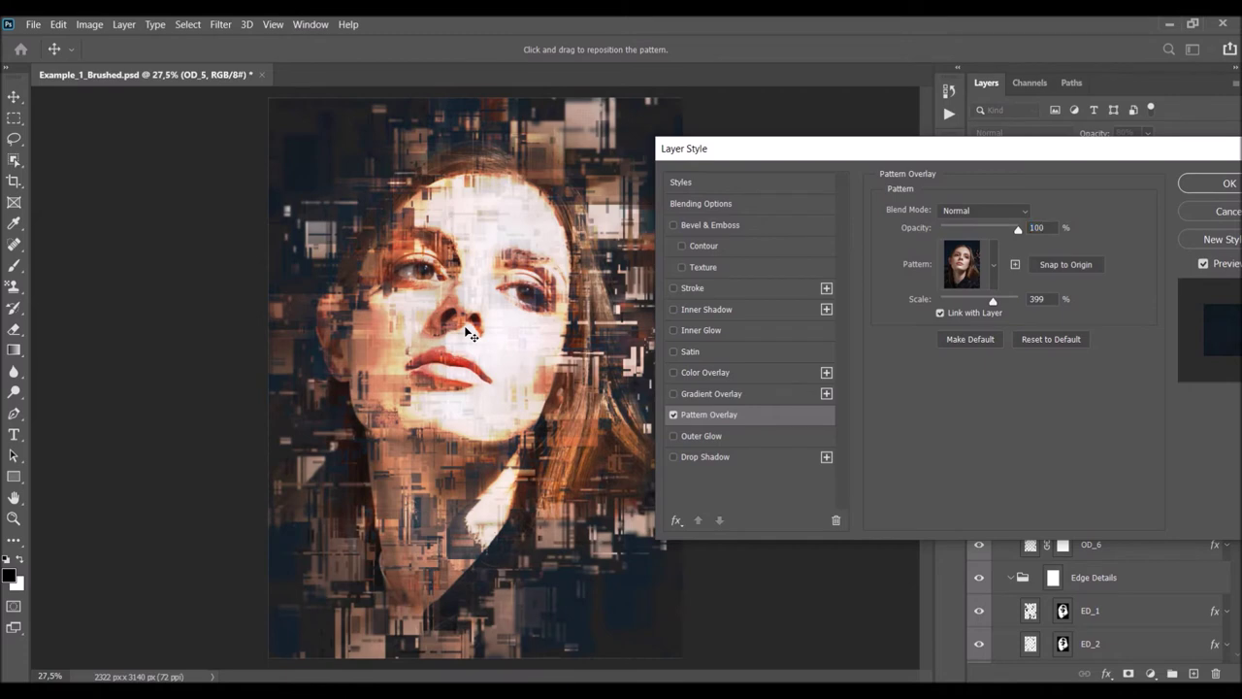
click(1189, 184)
Adjust the pattern scale in the Pattern Overlay of OD_6, trying 748% and 1%, and apply an enlarged pattern.
click(1226, 544)
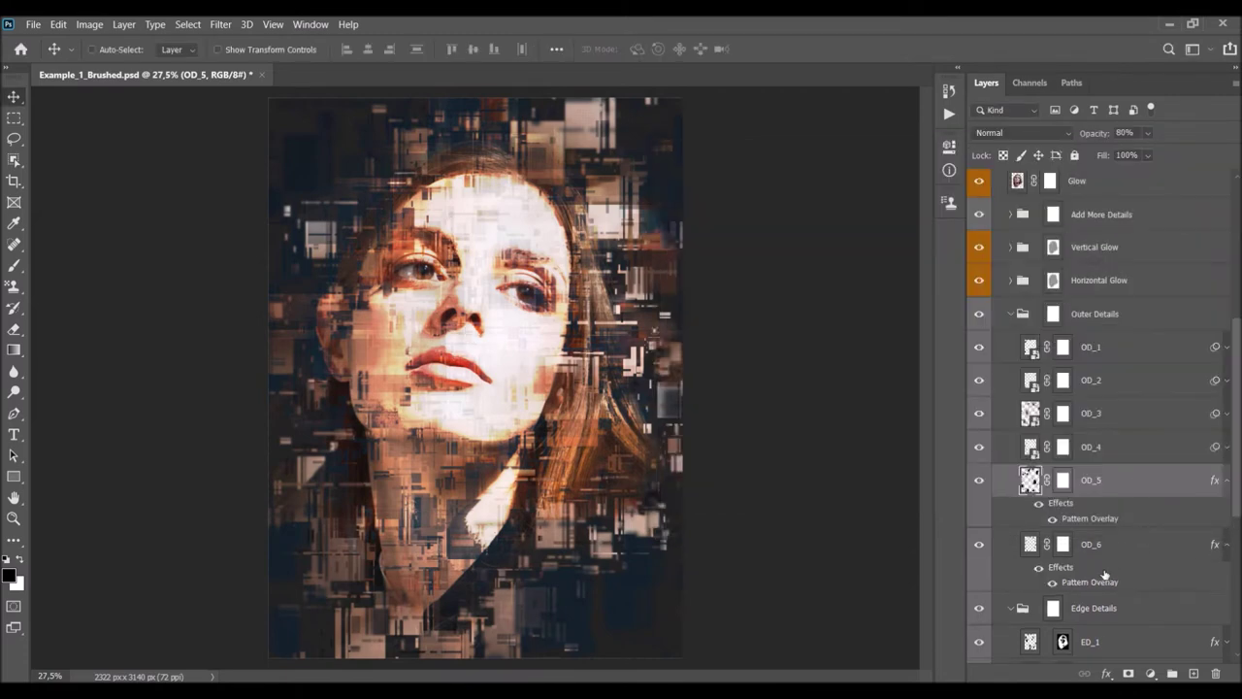
double_click(1096, 583)
drag(924, 303, 954, 303)
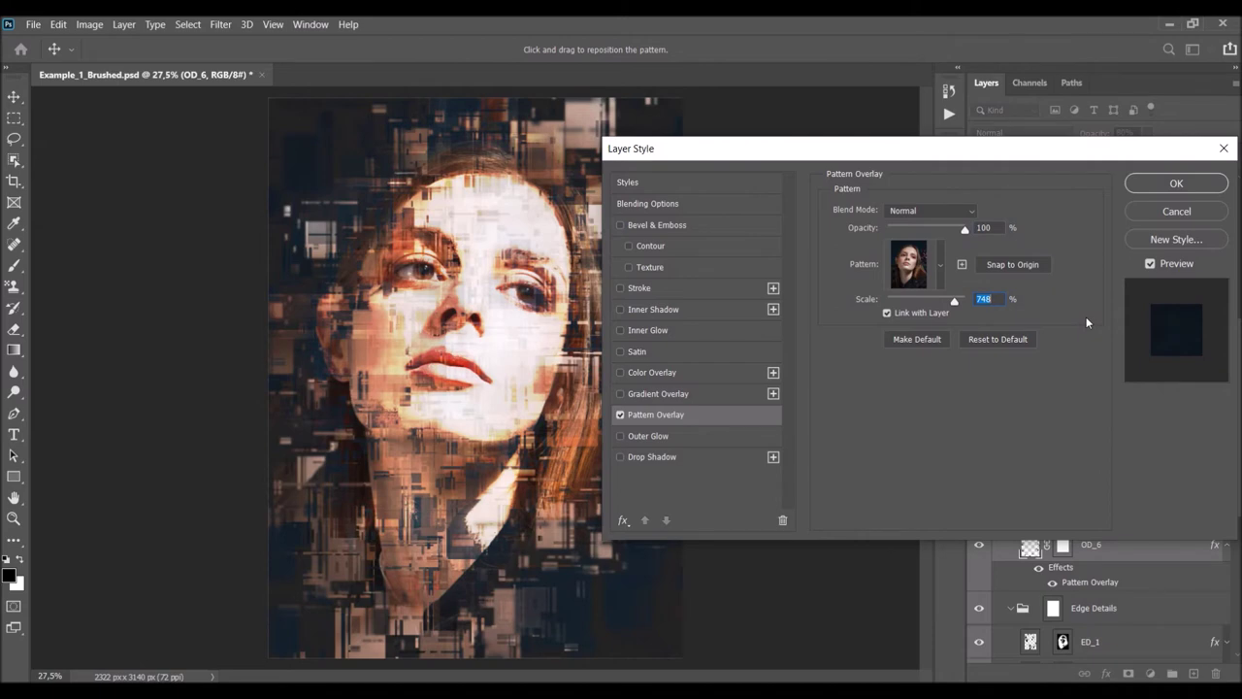
mouse_move(893, 302)
mouse_down()
mouse_move(977, 307)
mouse_move(885, 311)
mouse_up()
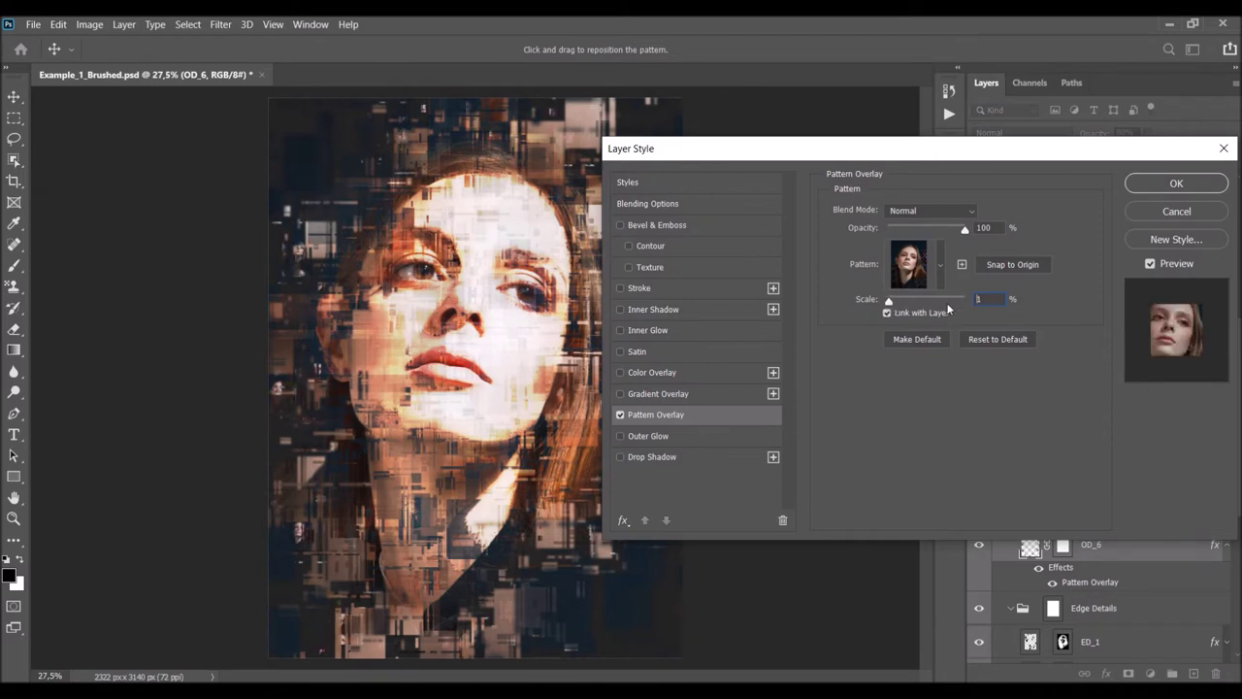
click(947, 303)
key(Return)
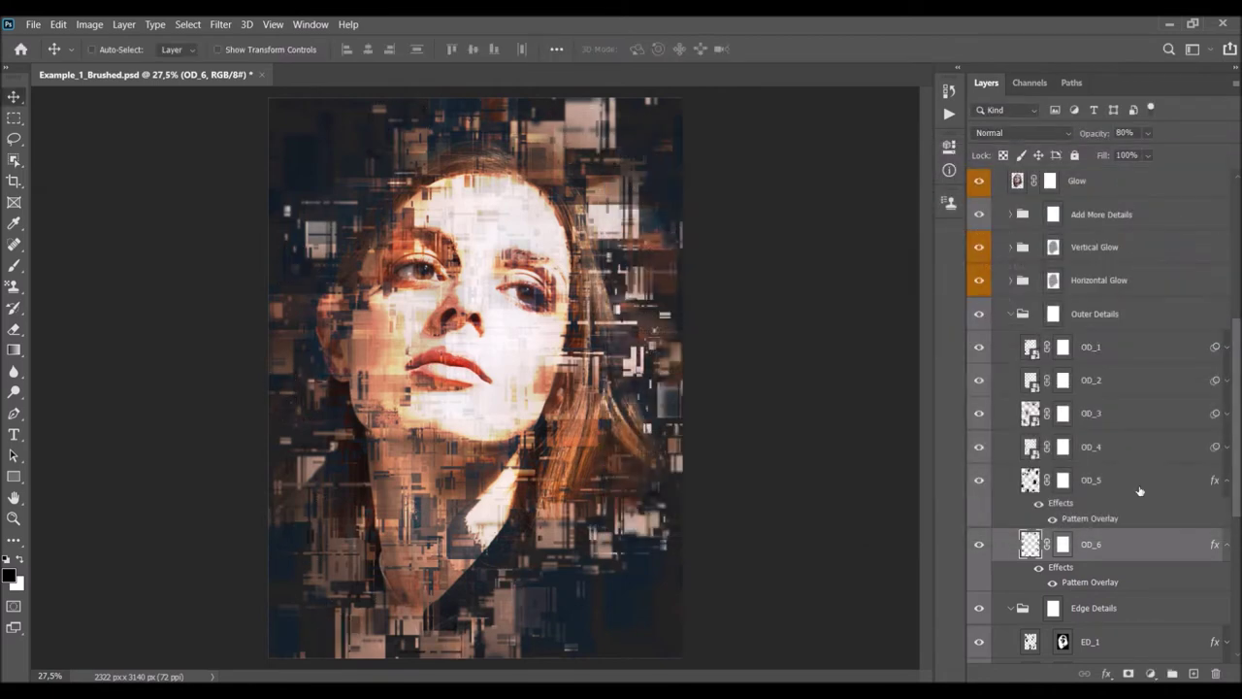
Select the OD_1 layer's mask with the Brush tool ready, and go through the masks of OD_5 and ED_1.
click(1137, 496)
scroll(1136, 495, down, 1)
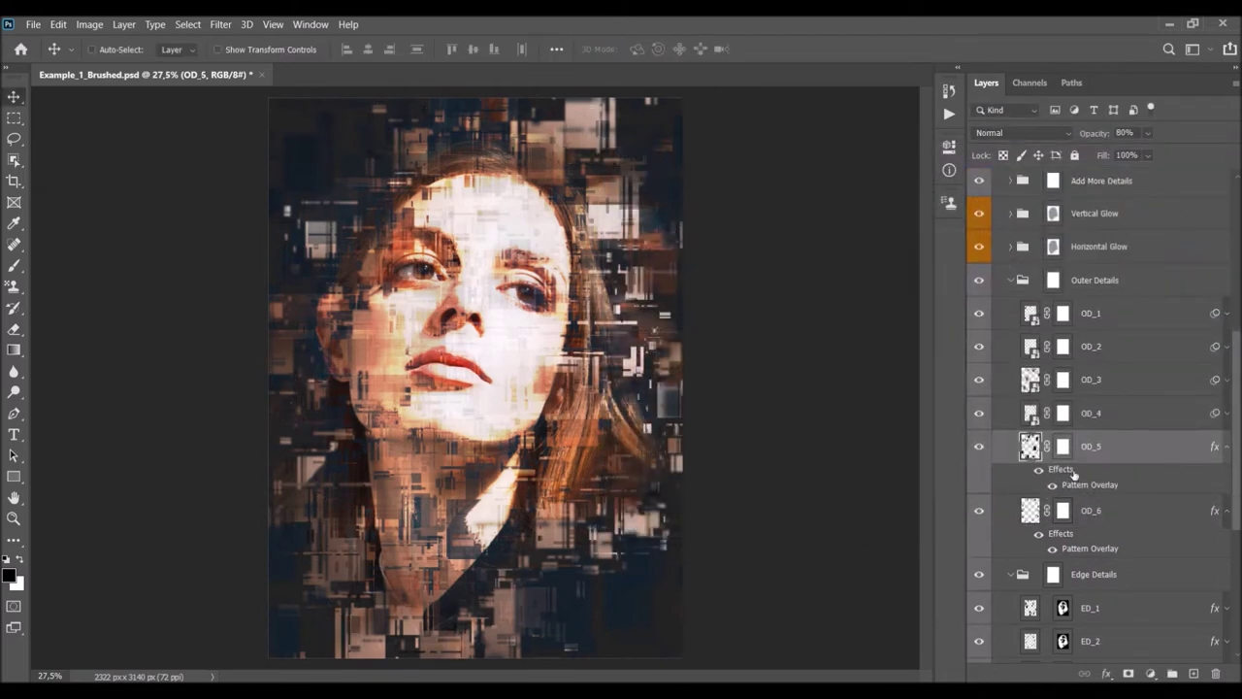
click(1089, 320)
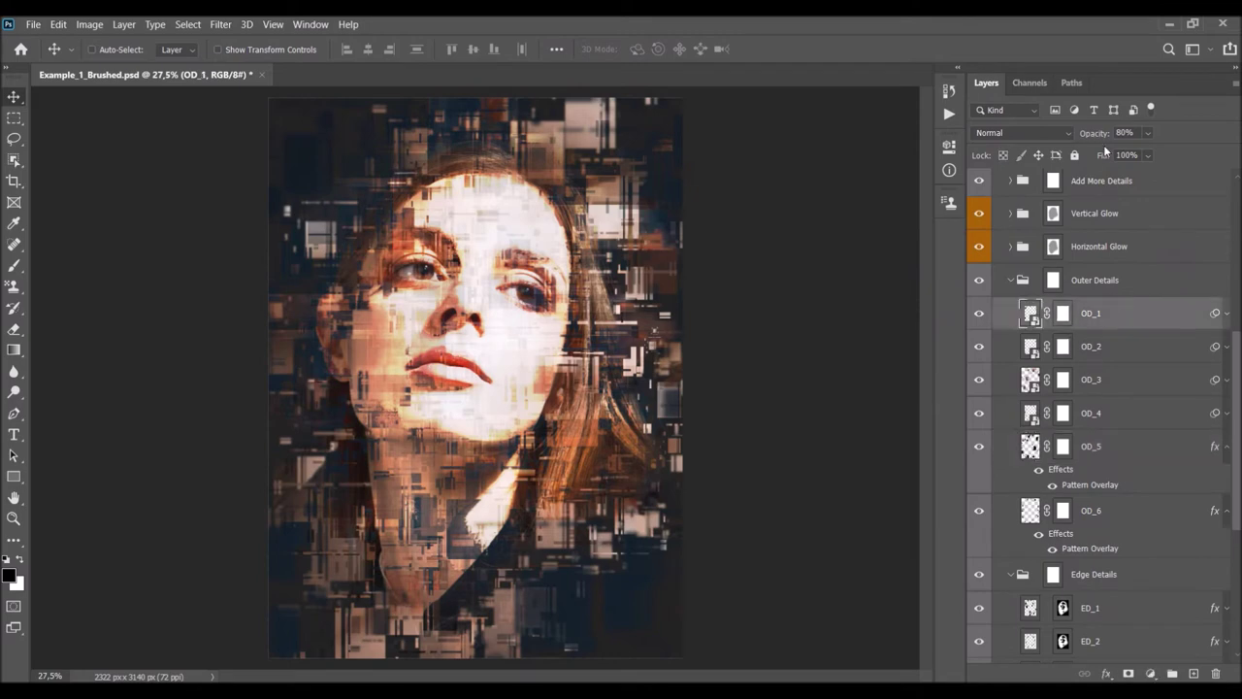
click(1063, 314)
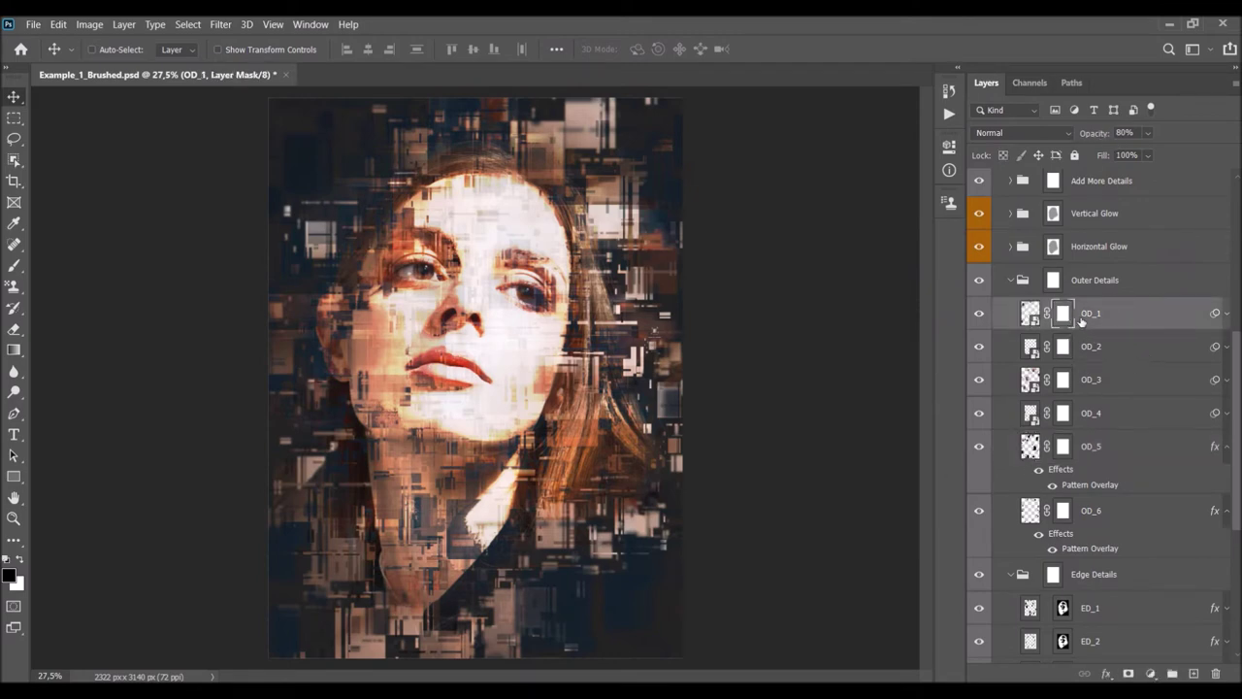
key(b)
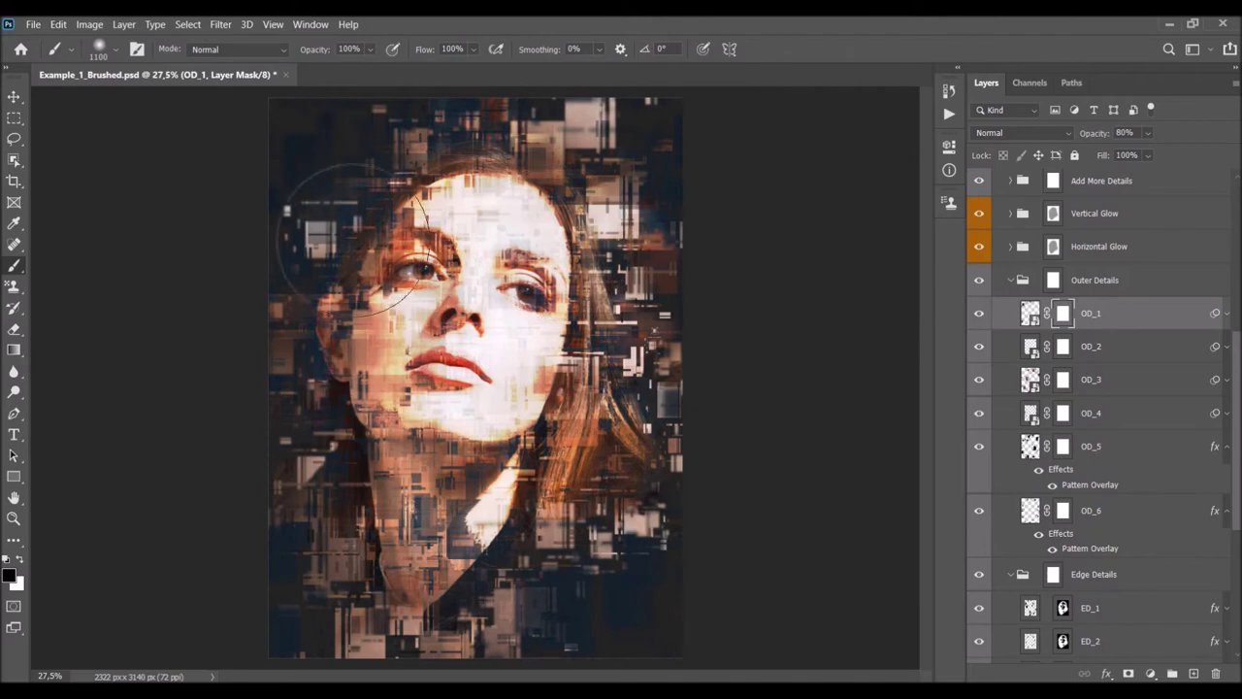
click(1063, 447)
scroll(1053, 398, down, 3)
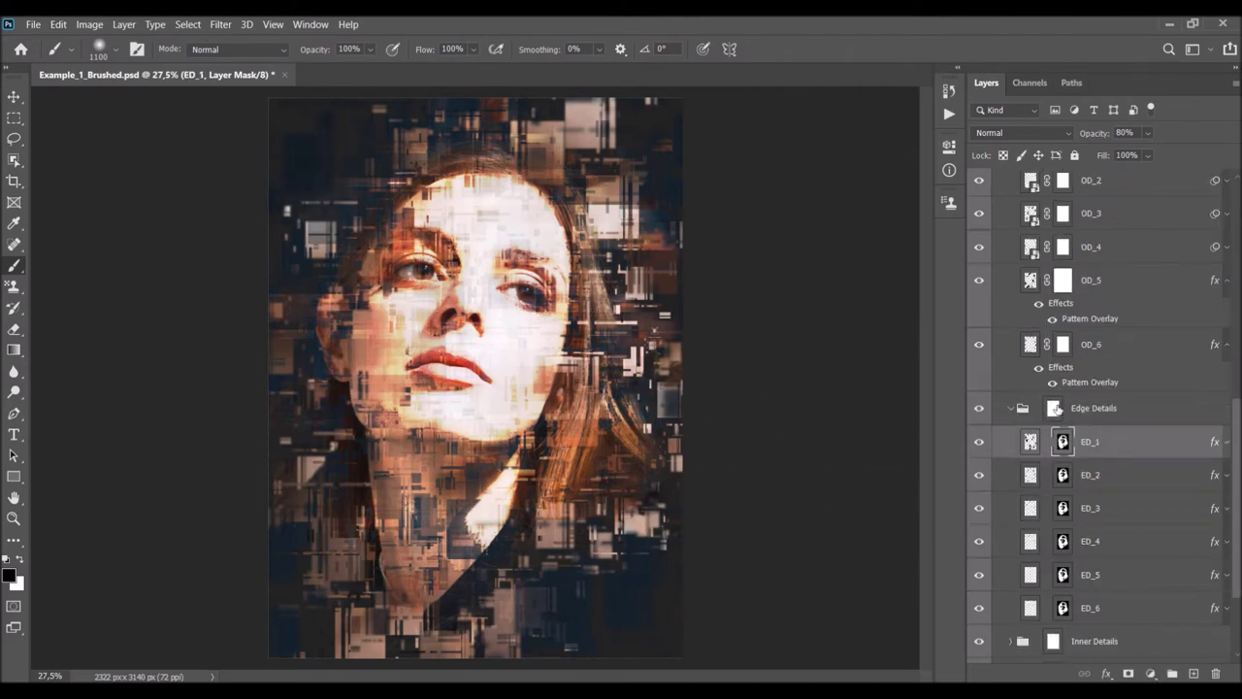
Try turning the Edge Details group's mask black to hide its details, and return to the Move tool.
click(1056, 412)
scroll(1069, 412, down, 2)
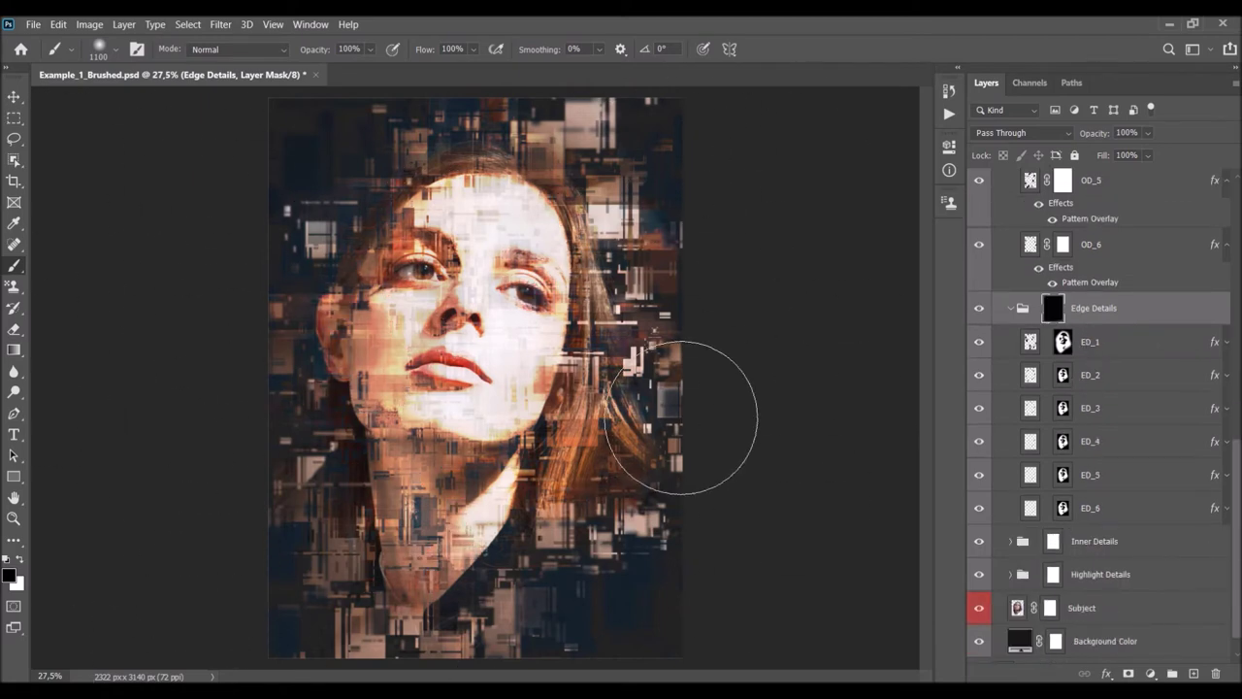
key(v)
scroll(1144, 417, up, 8)
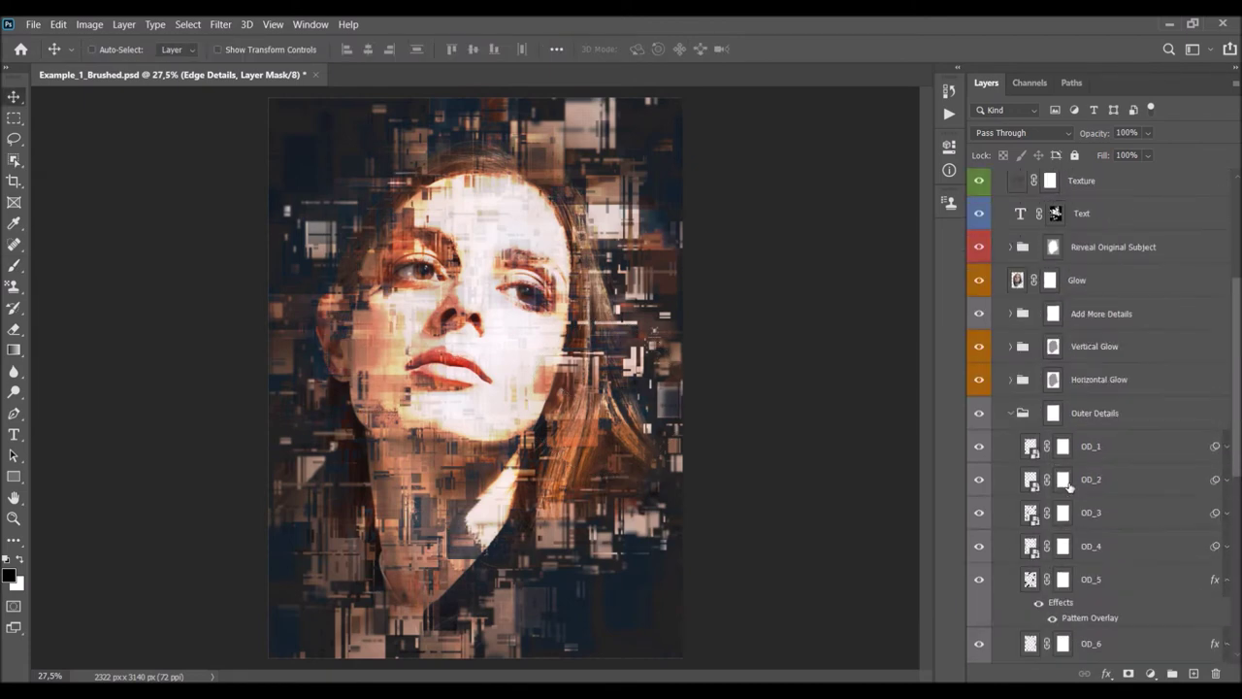
Collapse the open detail groups, then expand the Add More Details group and select its AMD_1 layer.
click(1011, 414)
click(1011, 447)
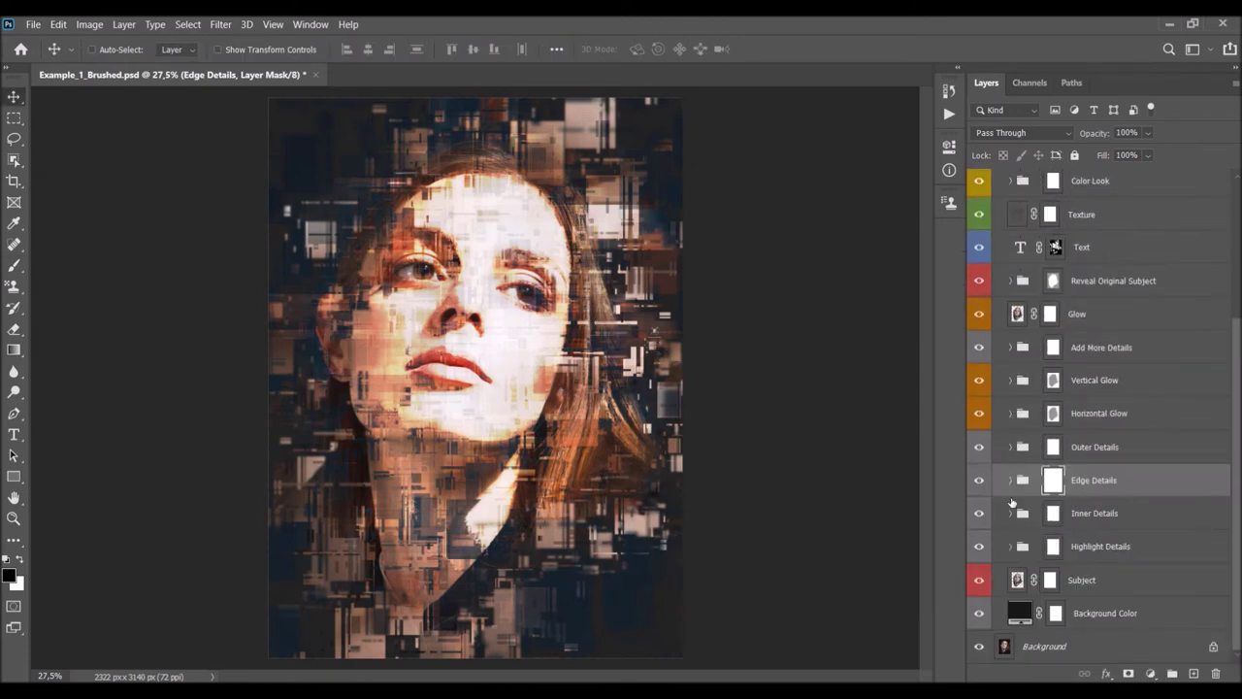
click(1107, 441)
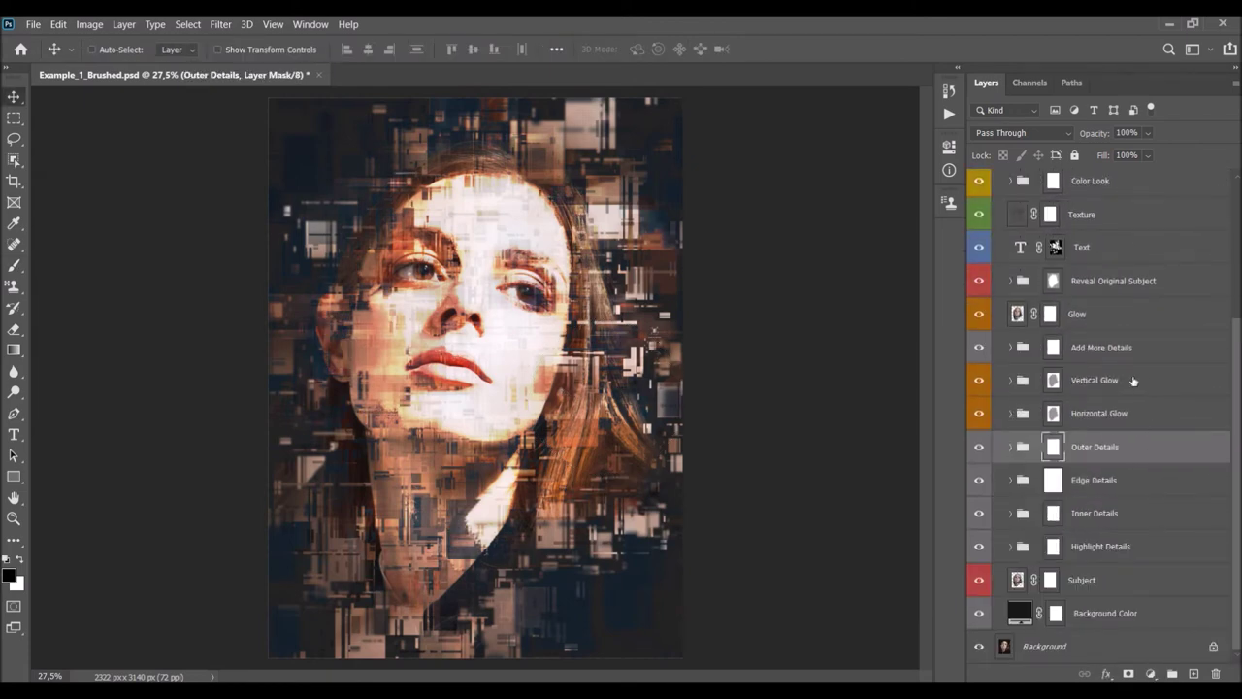
click(1078, 352)
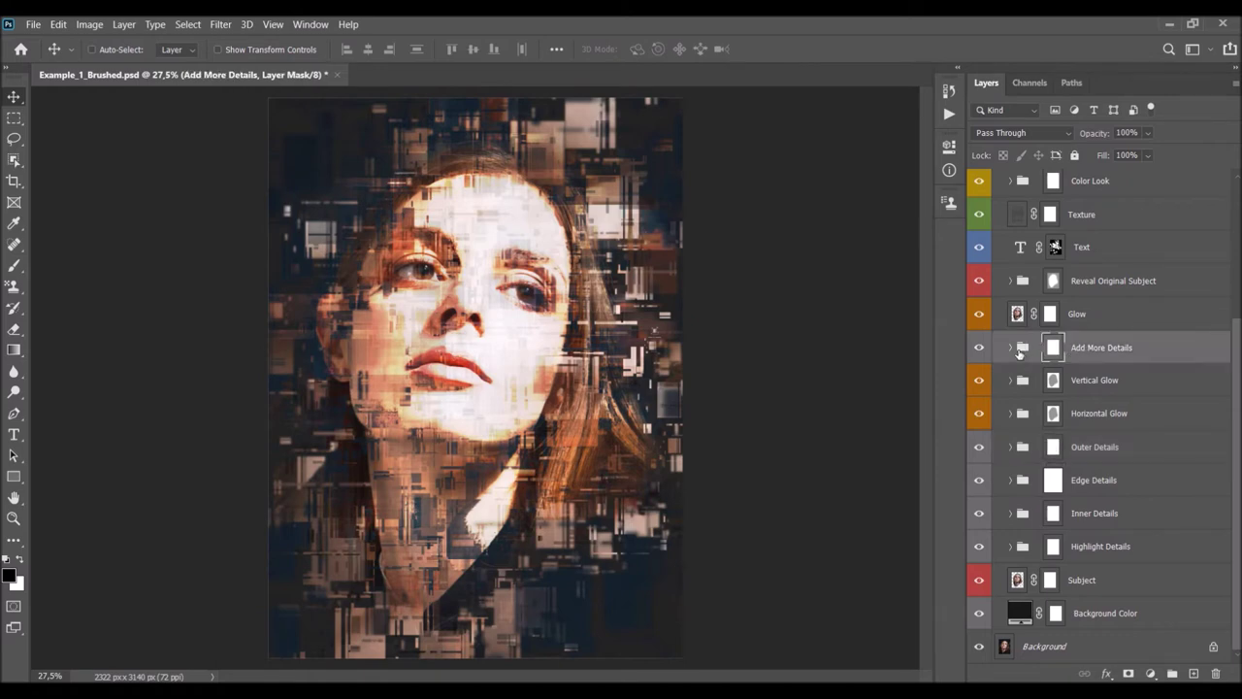
click(1011, 348)
click(1091, 418)
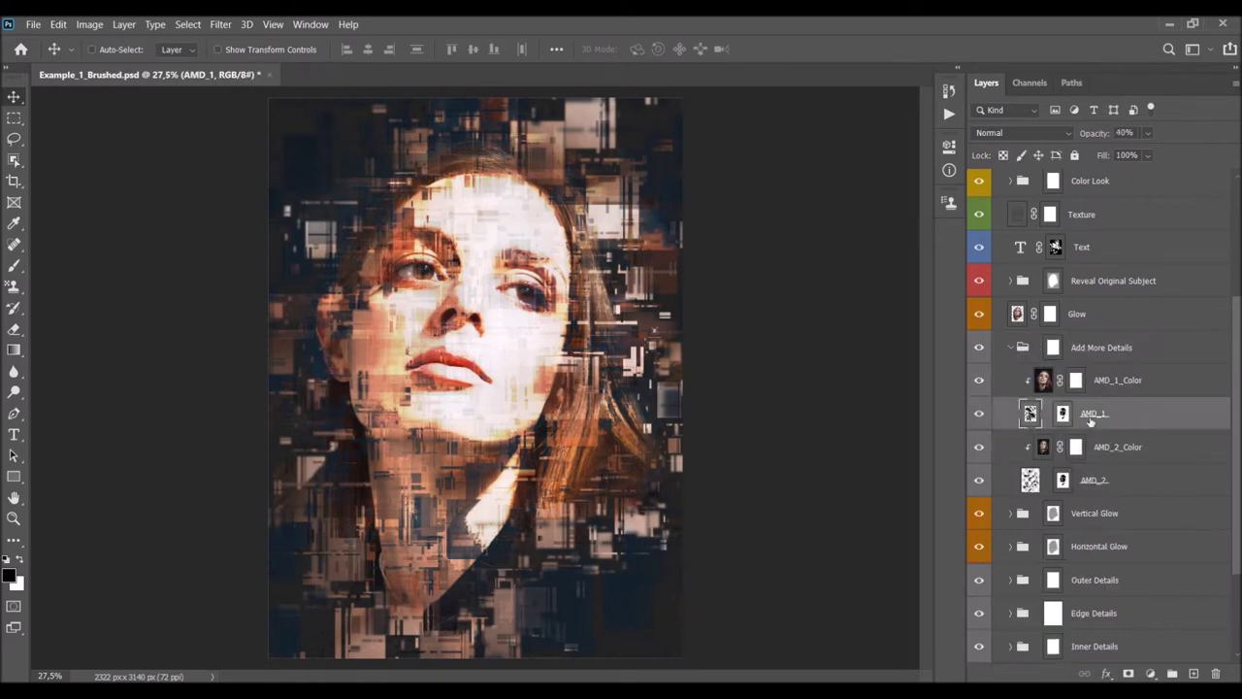
Compare the portrait with AMD_1, AMD_2 and the whole Add More Details group hidden and shown.
click(979, 413)
click(979, 414)
click(979, 481)
click(979, 481)
click(979, 348)
click(979, 347)
click(980, 348)
click(979, 347)
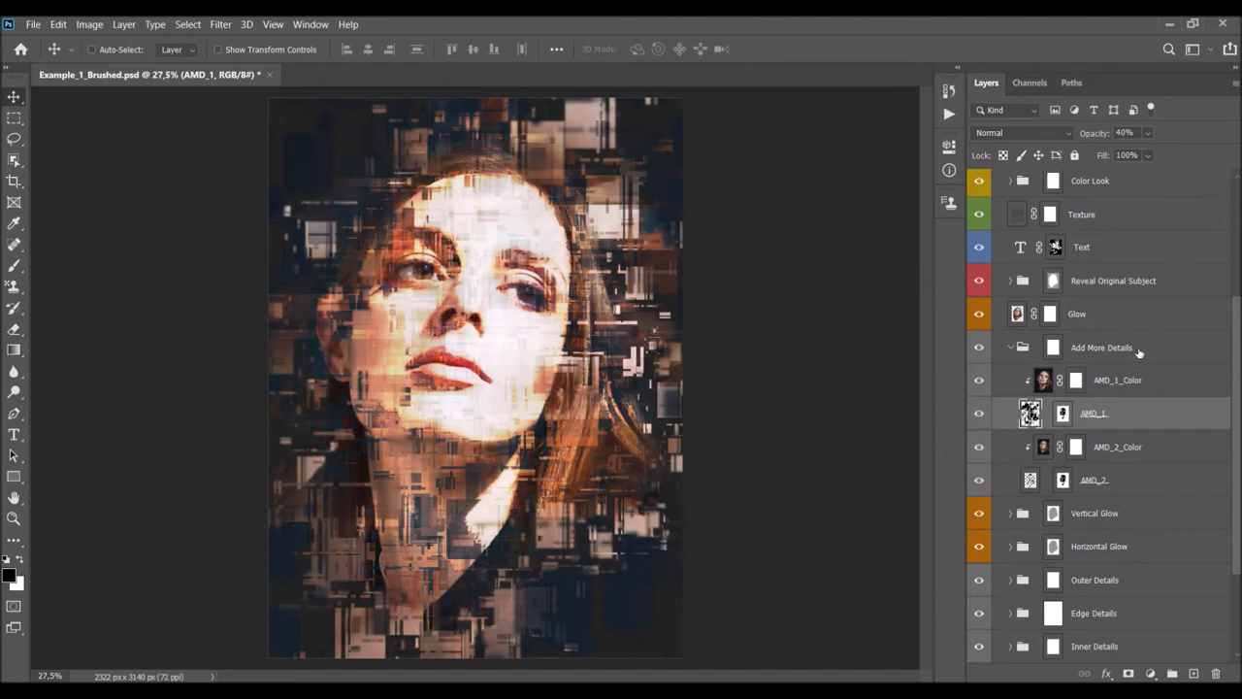
Go through the AMD_2_Color, AMD_1_Color, AMD_1 and AMD_2 layers of the Add More Details group.
click(1109, 456)
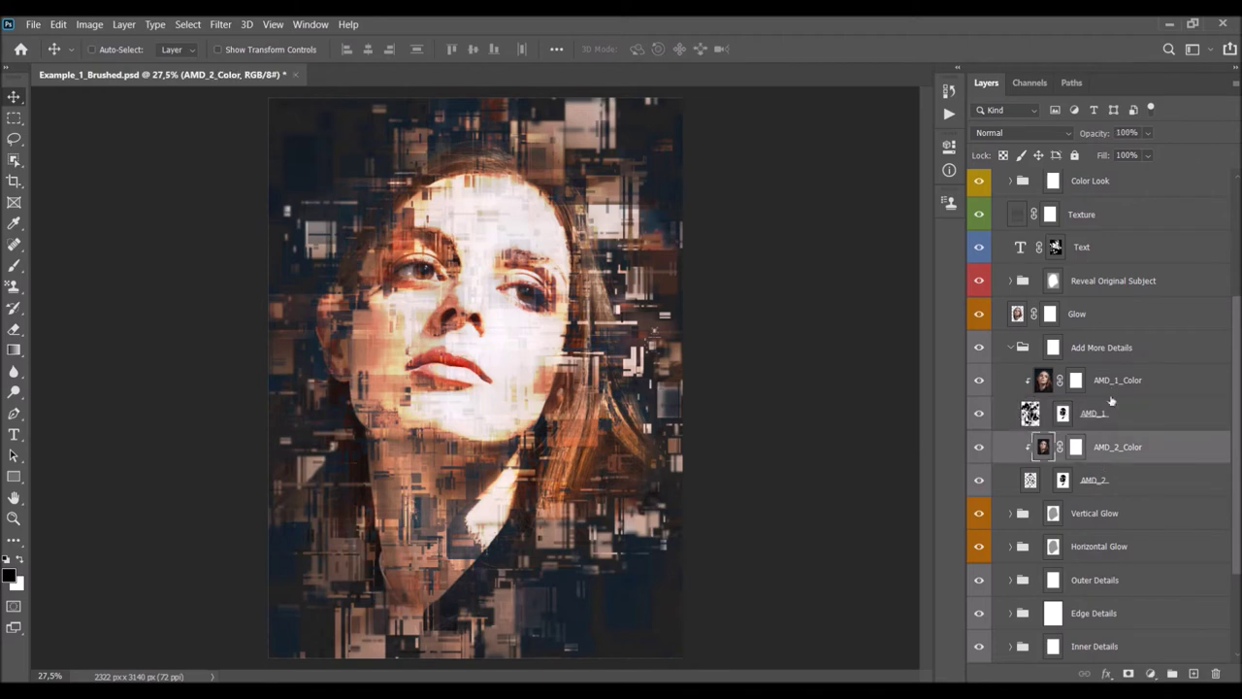
click(1112, 388)
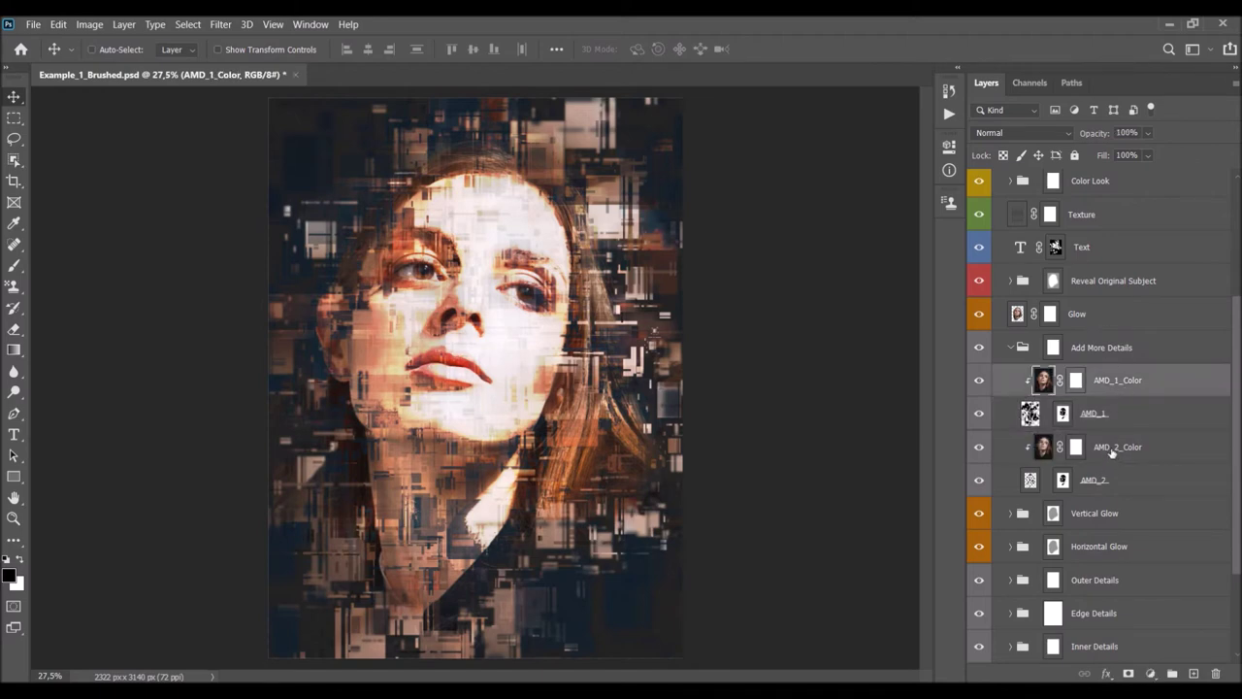
click(1102, 417)
click(1094, 480)
Try adjusting the opacity of AMD_1, and set the opacity of AMD_2 to 80%.
click(1101, 419)
drag(1097, 133, 1221, 210)
click(1100, 480)
drag(1097, 133, 416, 167)
text(80)
key(Return)
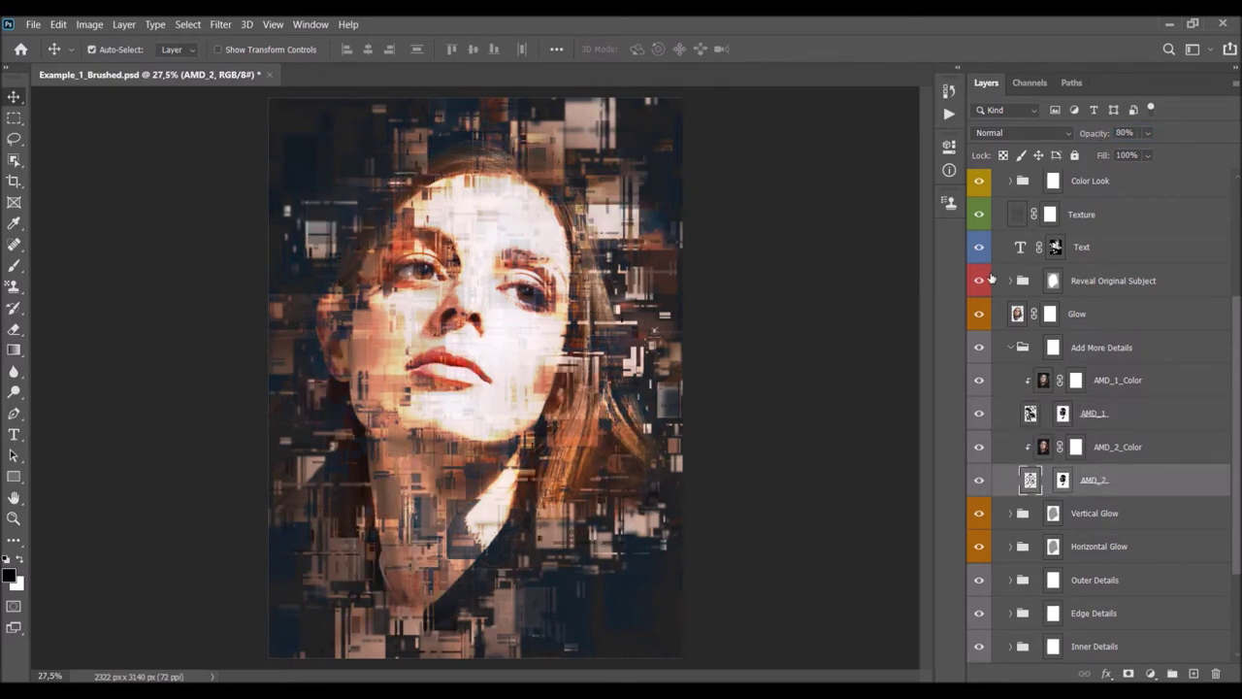
Select AMD_1_Color and check the effect of the AMD_1_Color and AMD_2_Color layers by switching their visibility.
click(1126, 421)
click(1120, 448)
click(1117, 386)
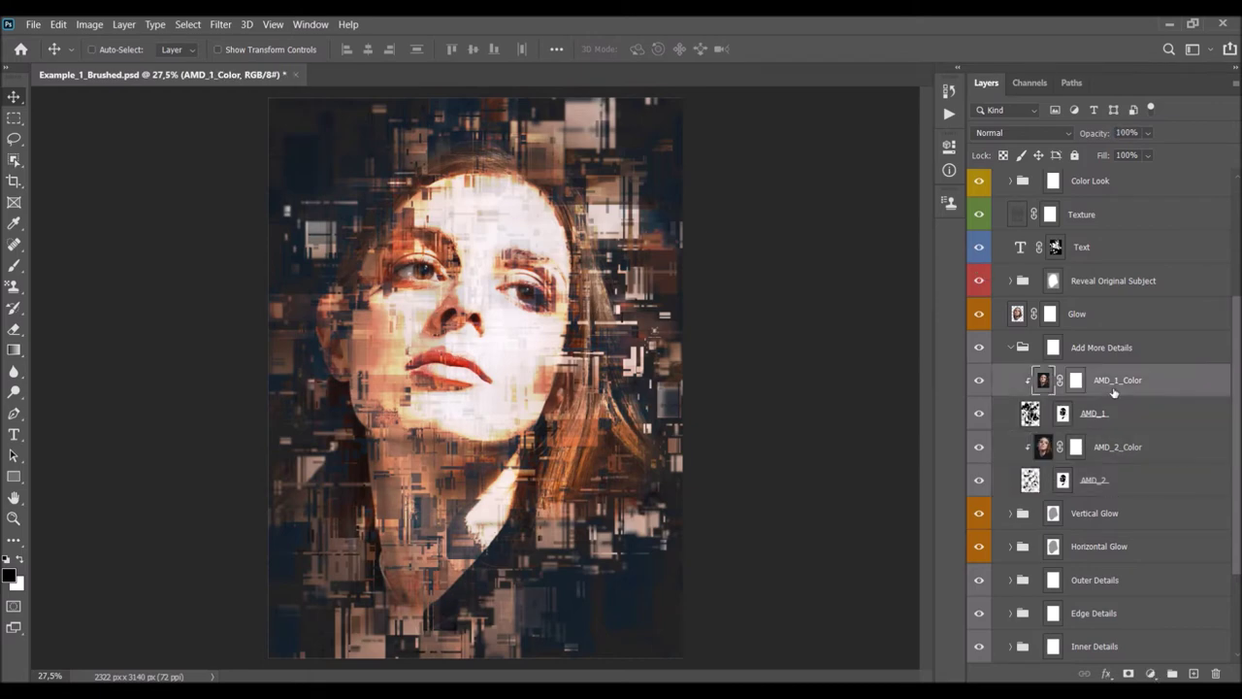
click(978, 381)
click(979, 382)
click(978, 446)
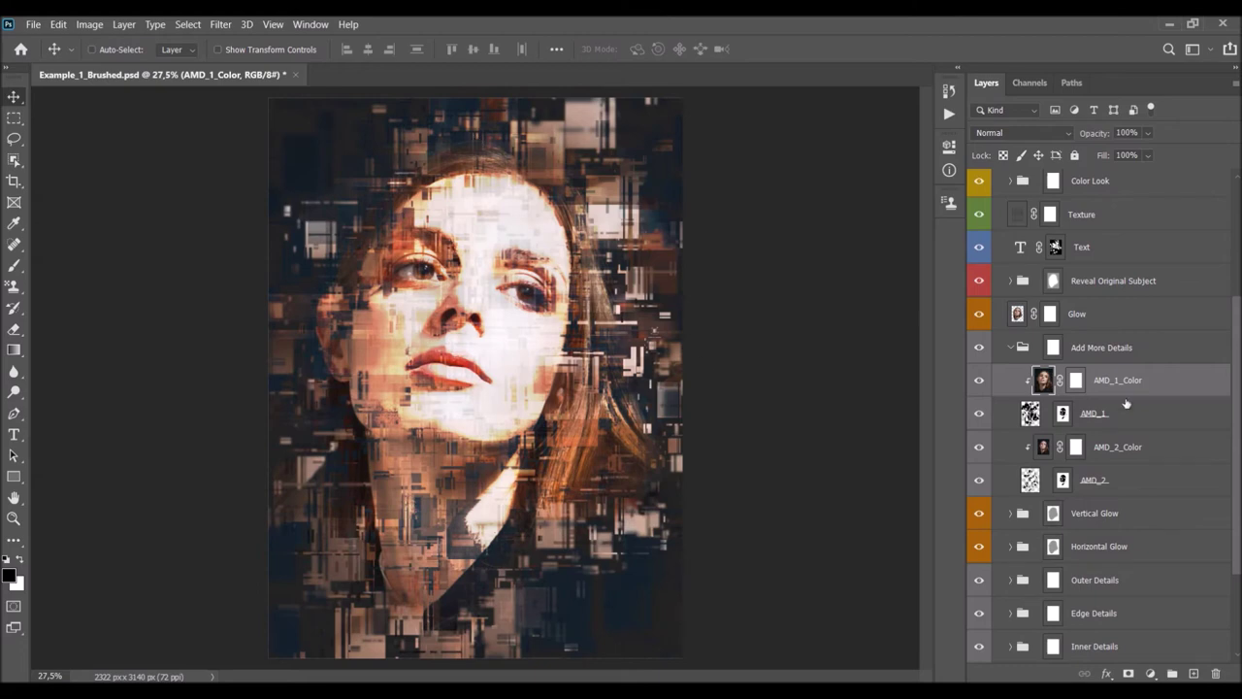
Collapse the Add More Details group and compare the portrait with the group hidden and shown.
click(1008, 348)
click(978, 347)
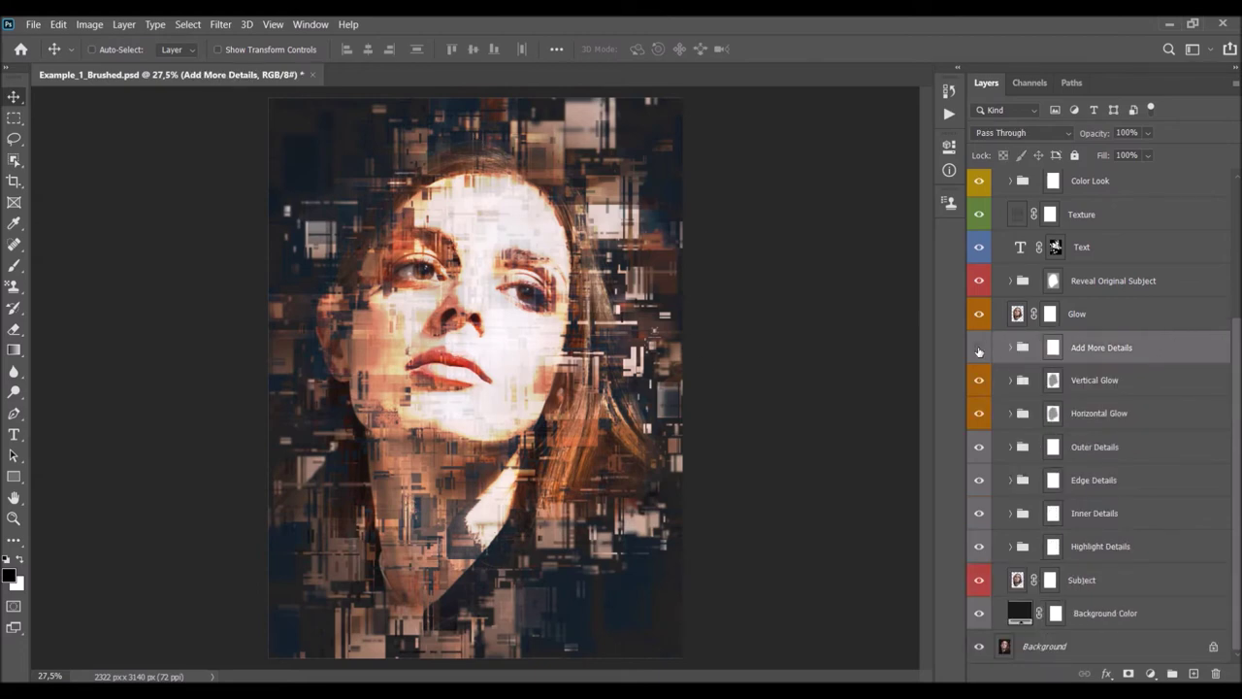
click(978, 347)
Compare the portrait with the Vertical Glow and Horizontal Glow groups each hidden and shown.
click(1107, 418)
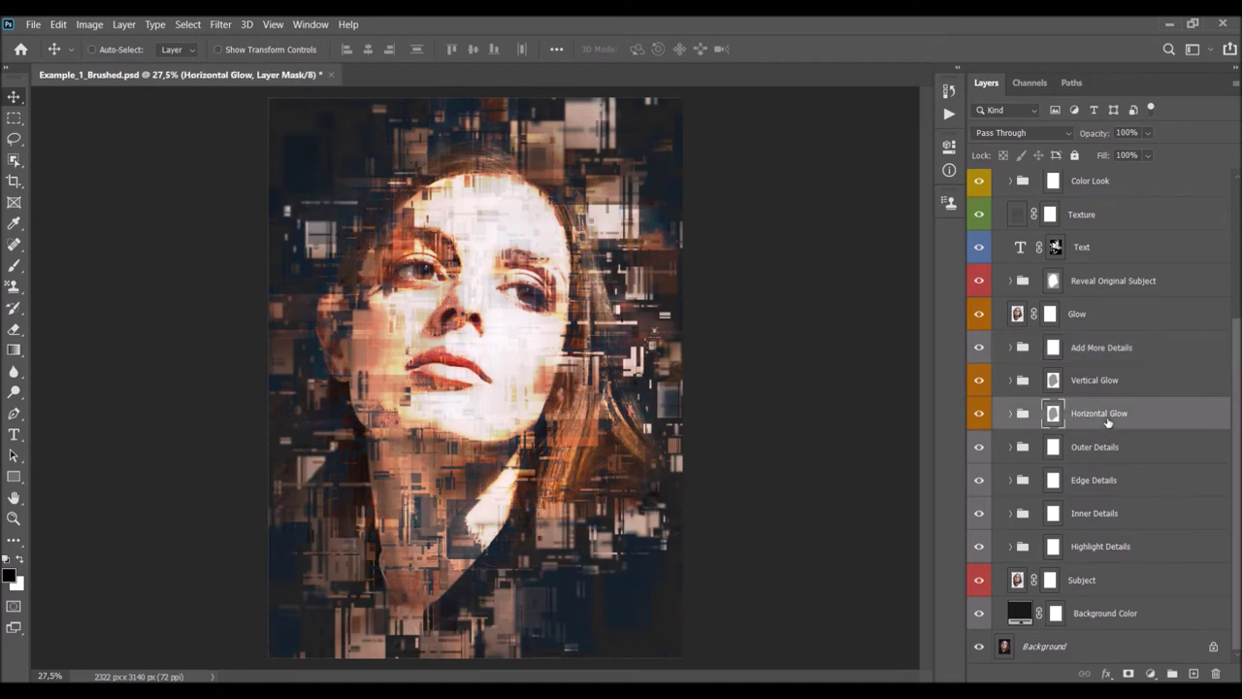
click(1119, 382)
click(1123, 415)
click(1093, 388)
click(978, 380)
click(978, 381)
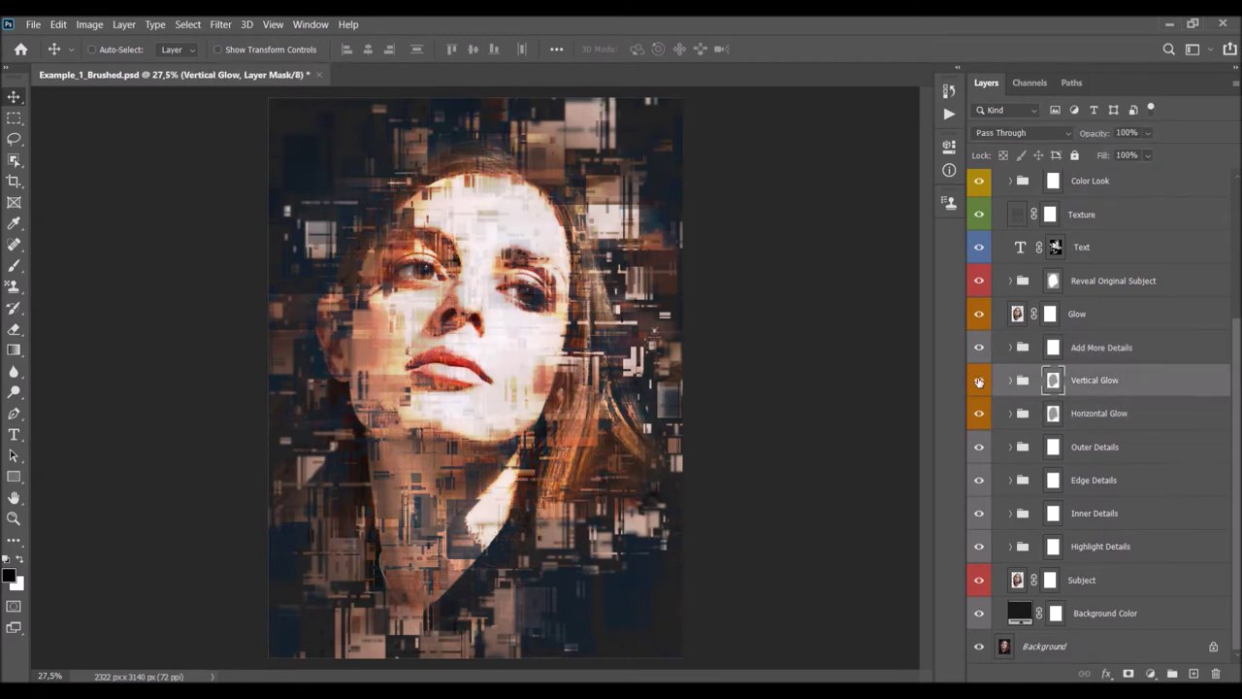
click(1140, 425)
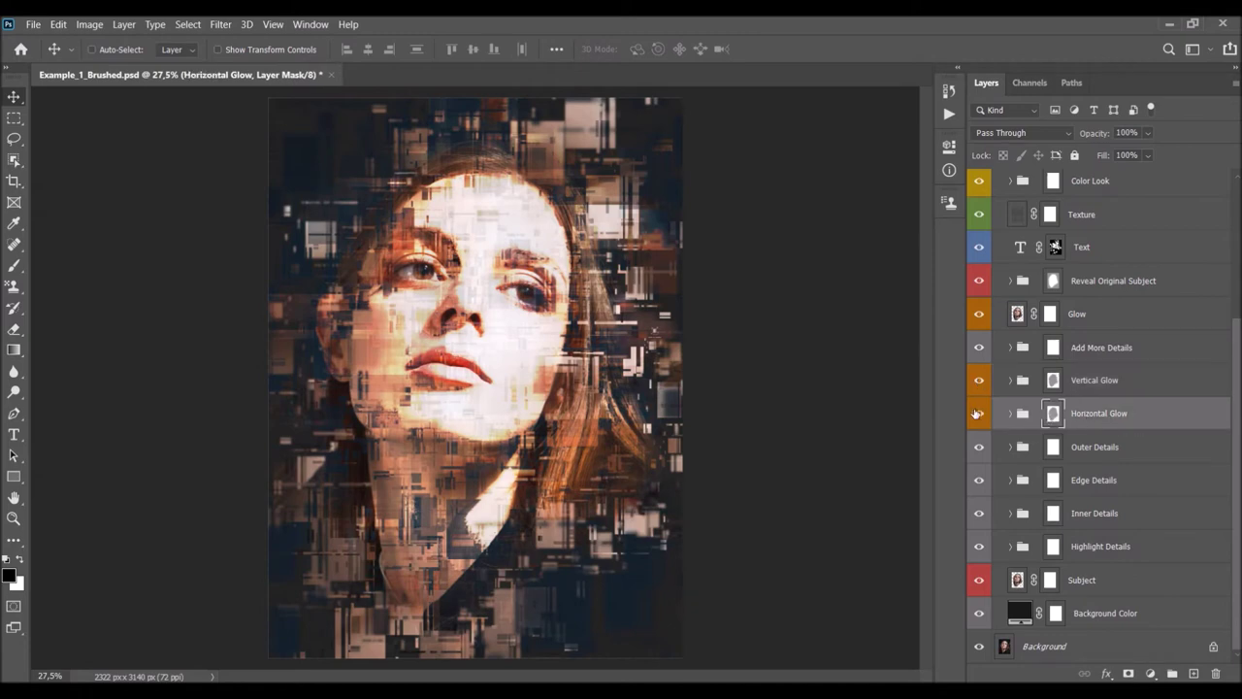
click(978, 413)
click(978, 414)
Expand the Horizontal Glow group and hide HG_1 through HG_4, leaving only HG_5 visible.
click(1012, 415)
key(alt+bracketleft)
key(alt+bracketleft)
key(alt+bracketleft)
key(alt+bracketleft)
key(alt+bracketleft)
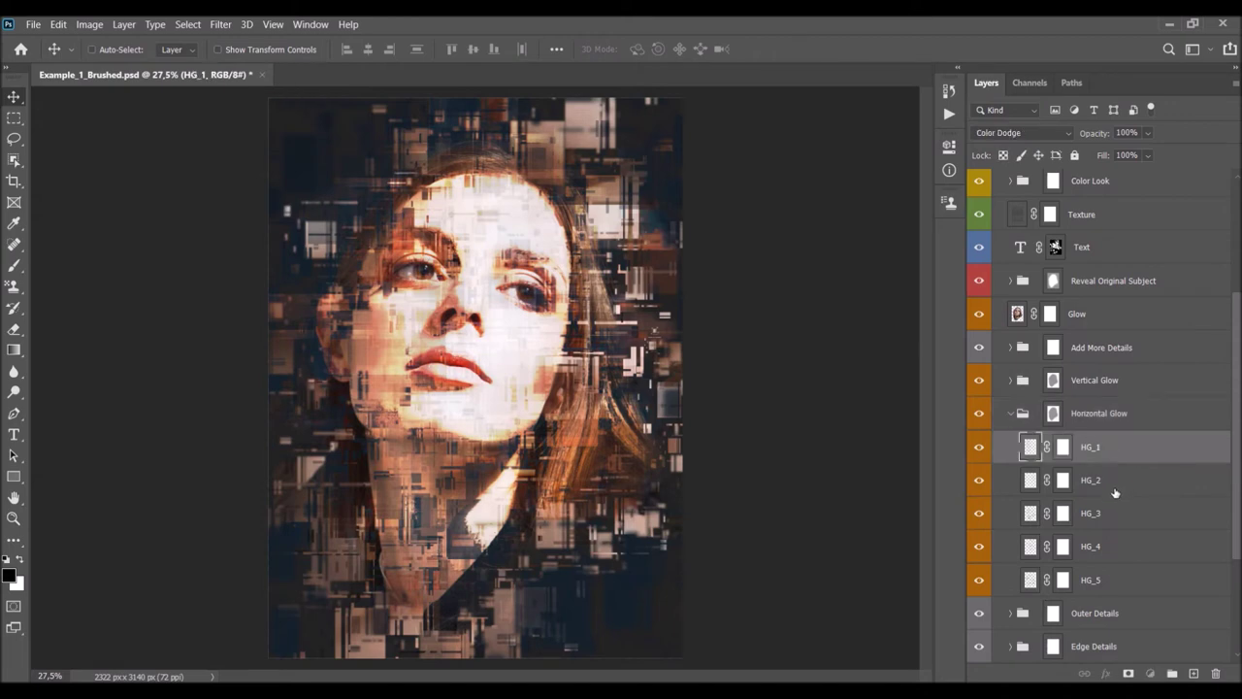
drag(979, 447, 979, 583)
click(978, 582)
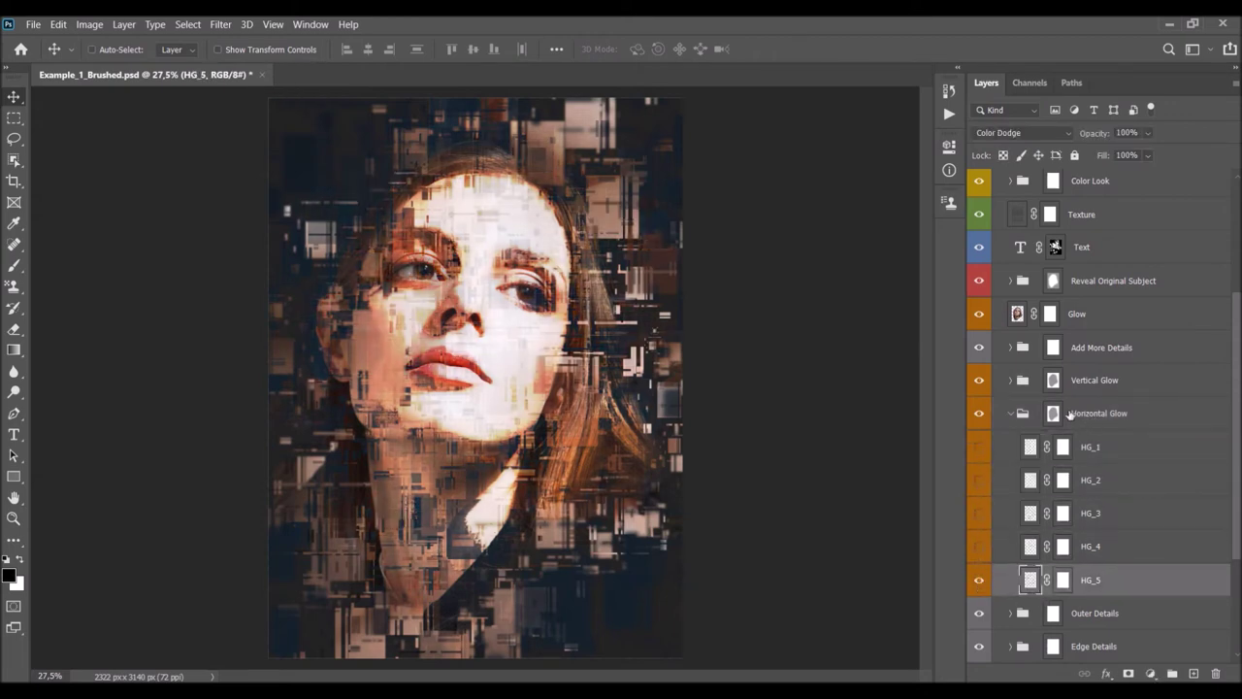
Show the layers HG_4, HG_3, HG_2 and HG_1 again one at a time.
click(980, 548)
click(979, 514)
click(979, 479)
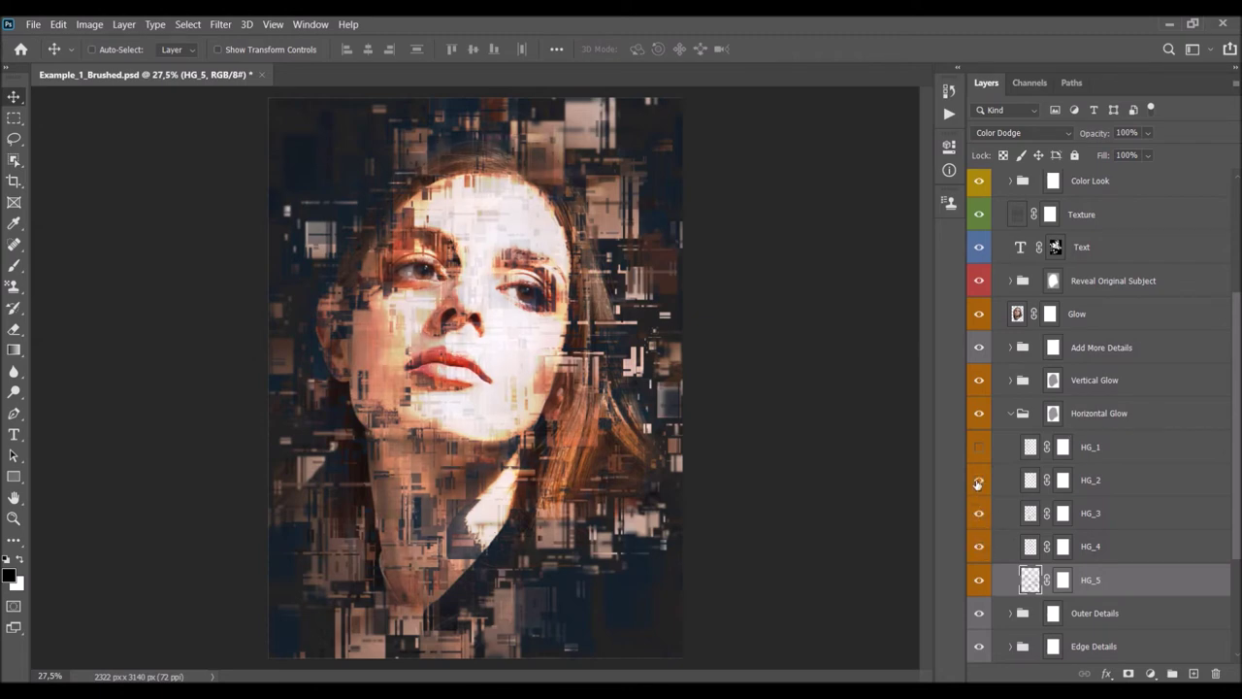
click(979, 447)
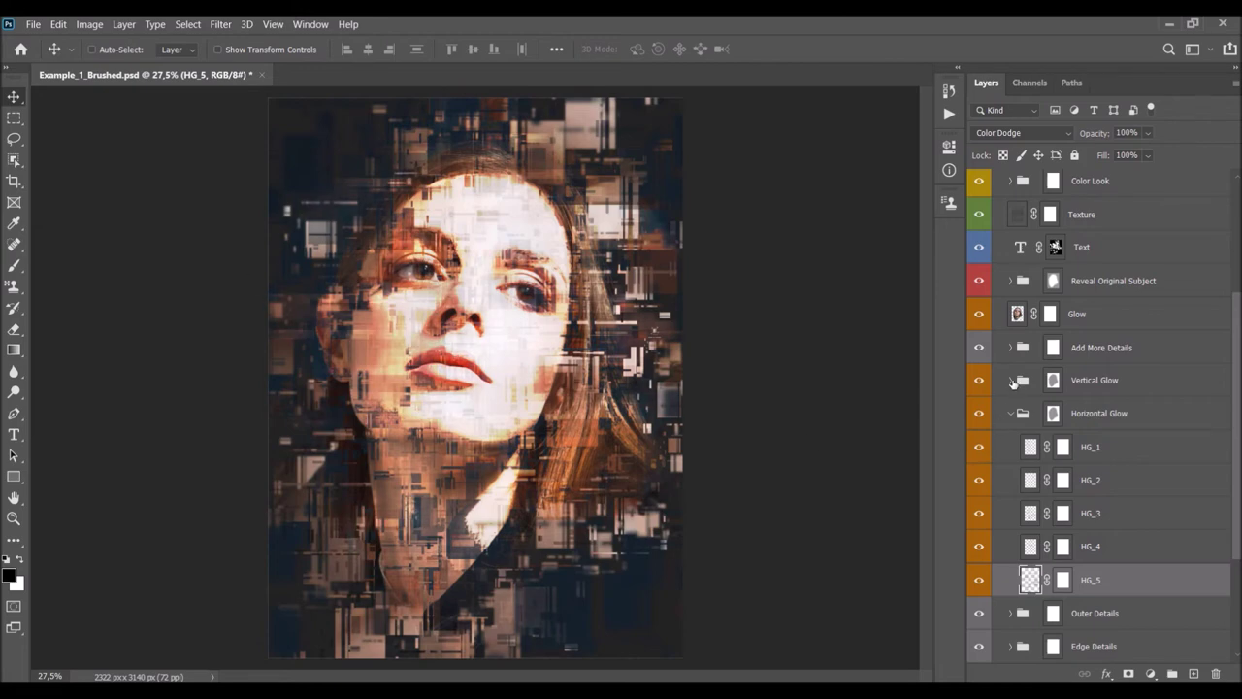
Expand the Vertical Glow group and hide, then show again, its upper VG layers.
click(1011, 381)
drag(982, 415, 979, 482)
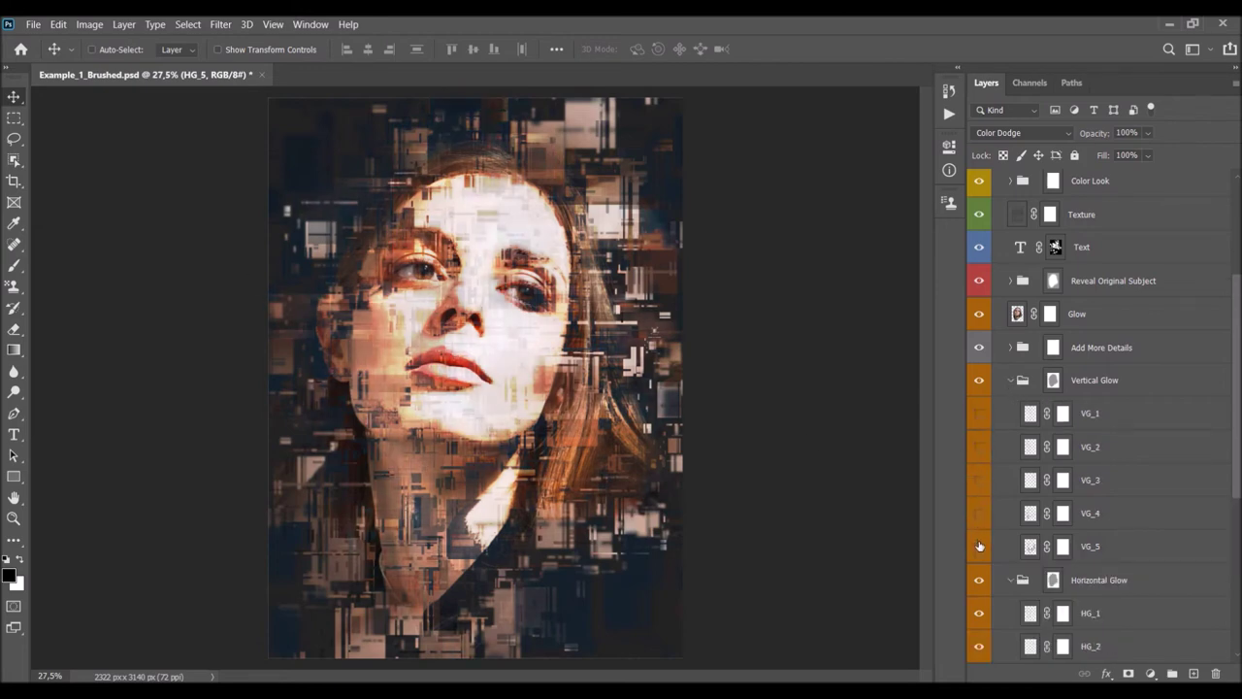
drag(980, 480, 979, 414)
scroll(1087, 412, down, 3)
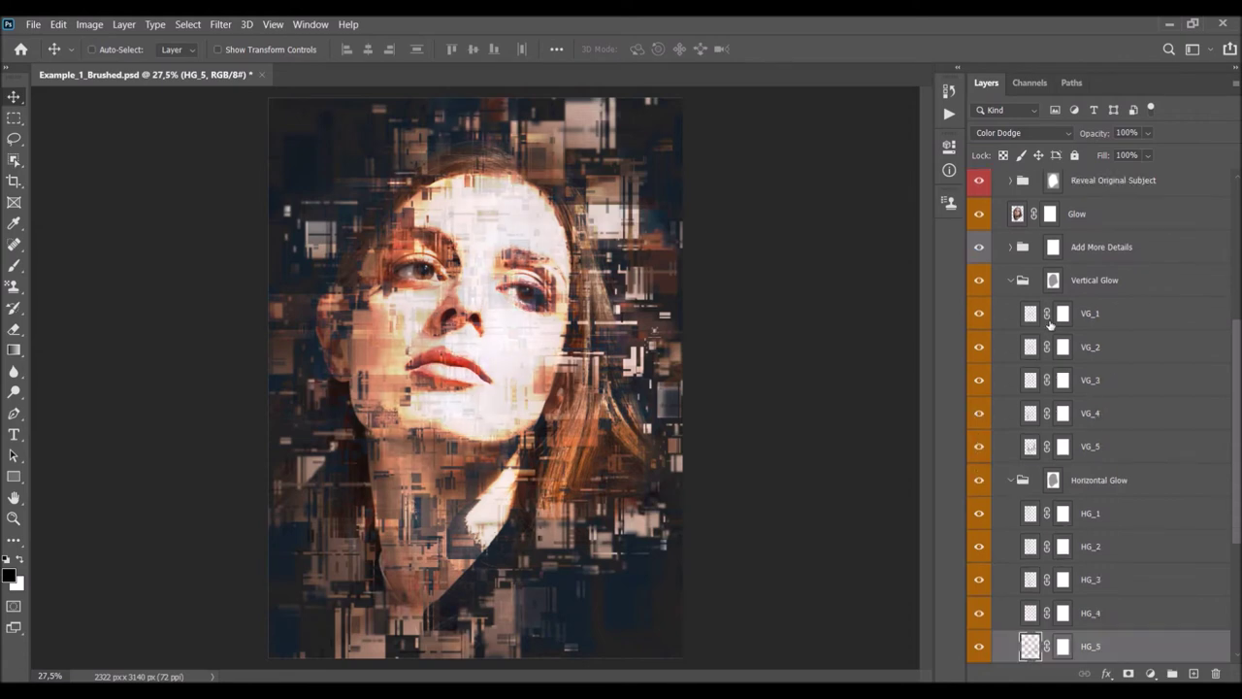
Compare the portrait without the Vertical Glow group and its first VG layers, and collapse both glow groups.
click(980, 281)
click(980, 281)
drag(981, 314, 982, 396)
drag(979, 346, 979, 314)
click(1010, 280)
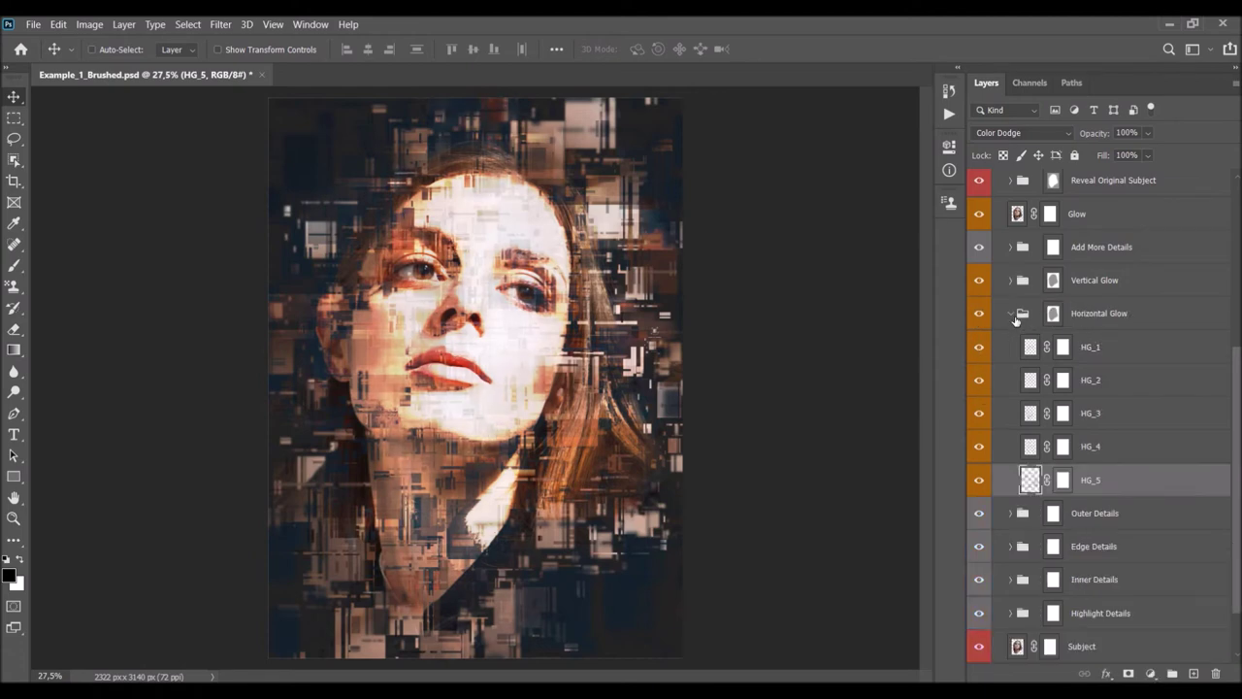
click(1015, 317)
Try adjusting the opacity of the Vertical Glow group.
click(1101, 384)
click(1095, 134)
drag(1239, 216, 775, 355)
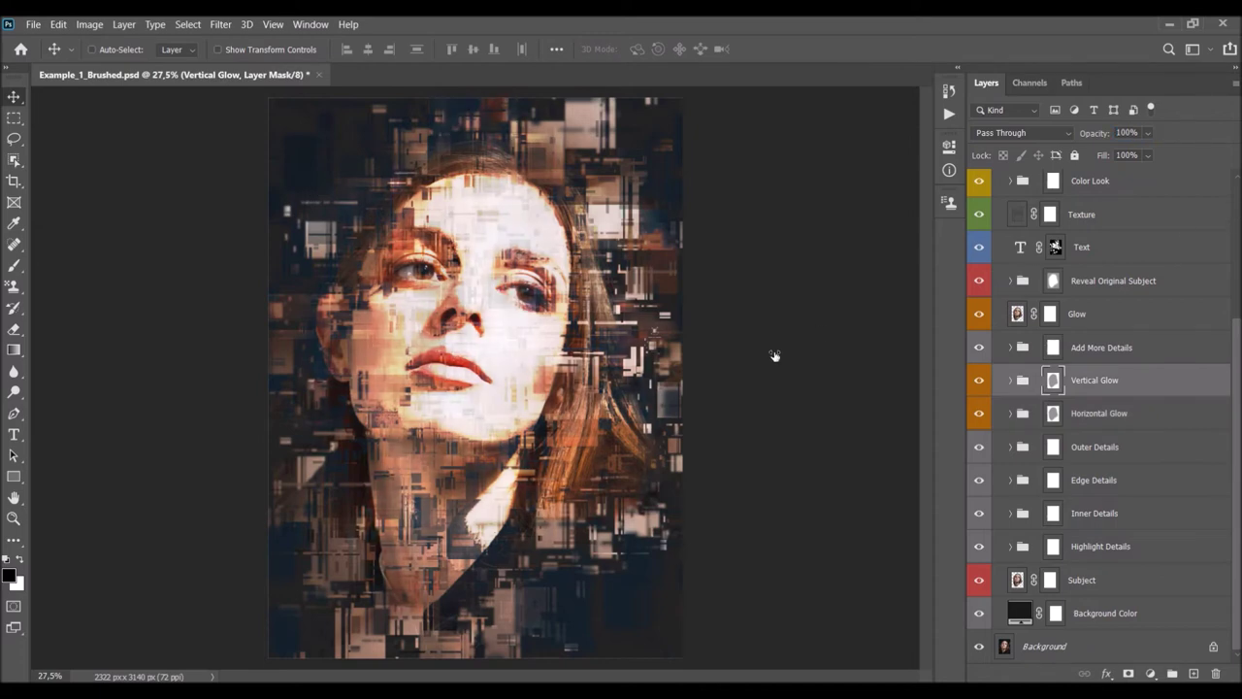
Open the mask properties of the Vertical Glow group to examine its density, and close them again.
click(1053, 415)
click(1051, 390)
click(949, 145)
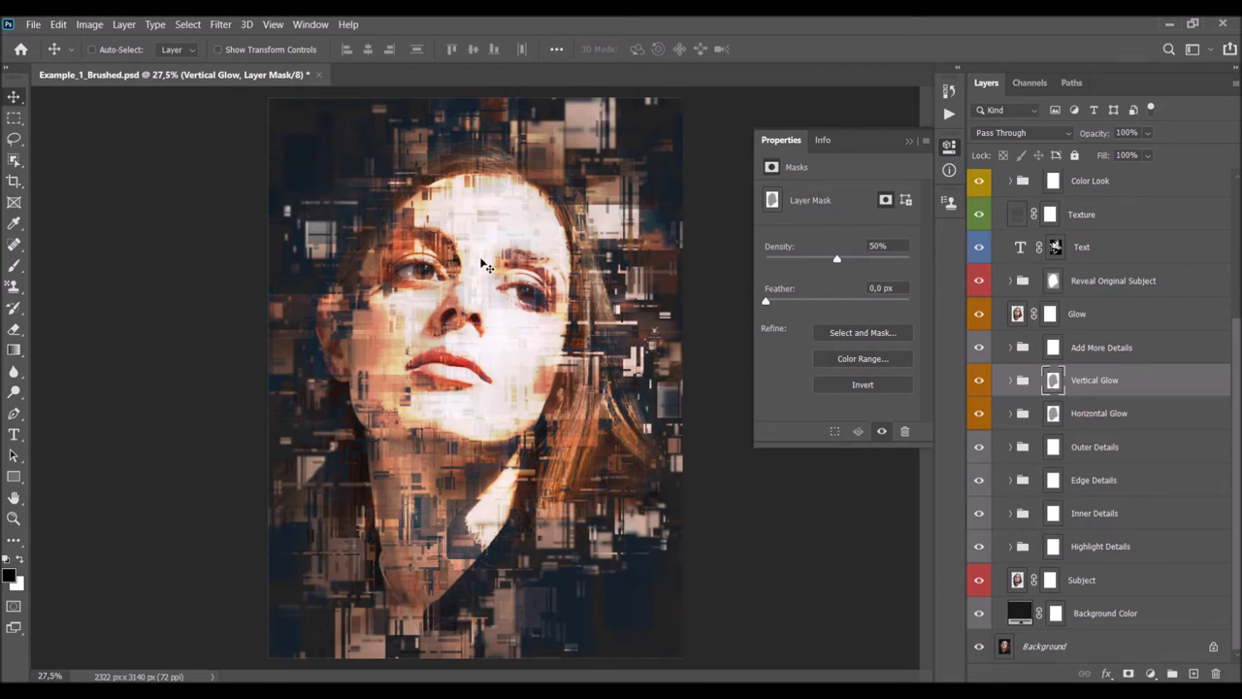
scroll(1090, 248, up, 3)
scroll(1058, 511, up, 2)
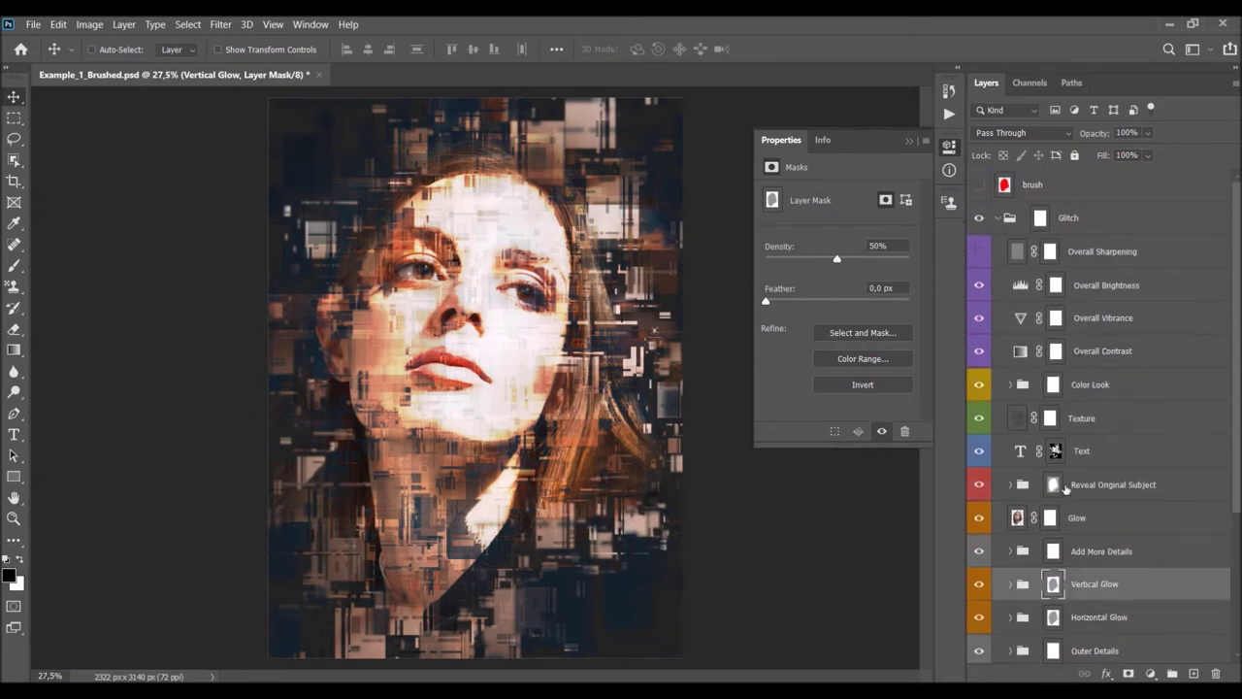
scroll(1040, 321, down, 1)
scroll(1037, 198, up, 1)
scroll(1080, 378, down, 4)
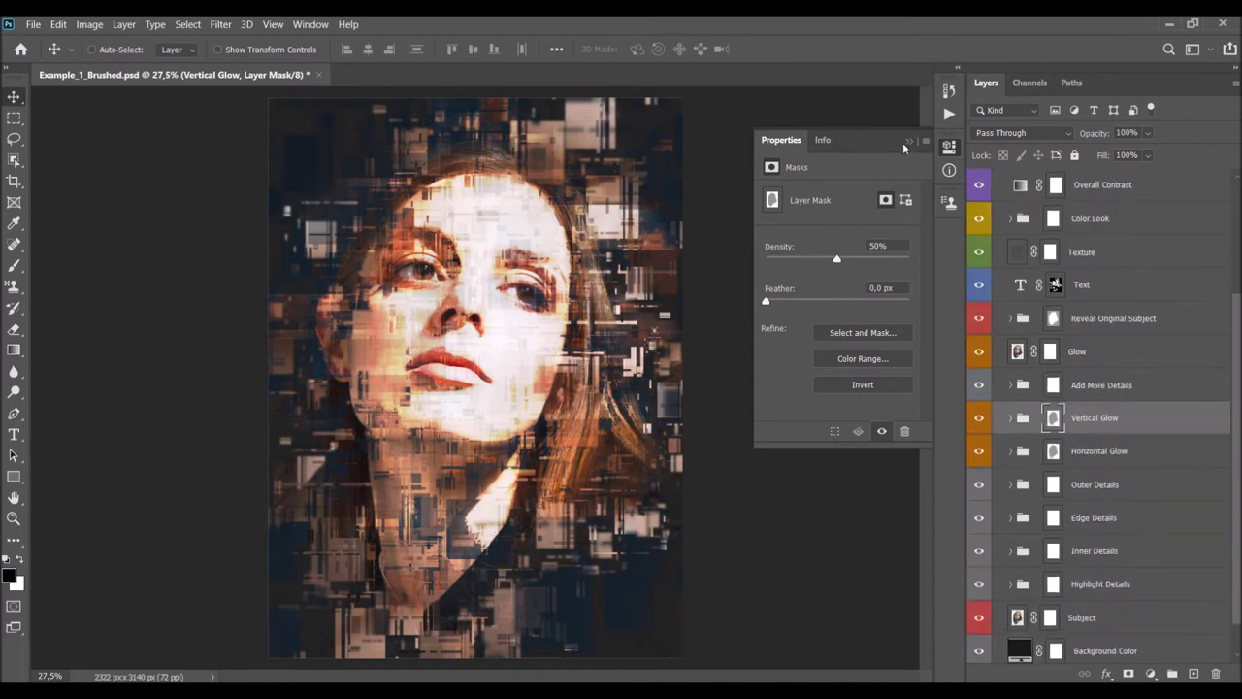
click(907, 142)
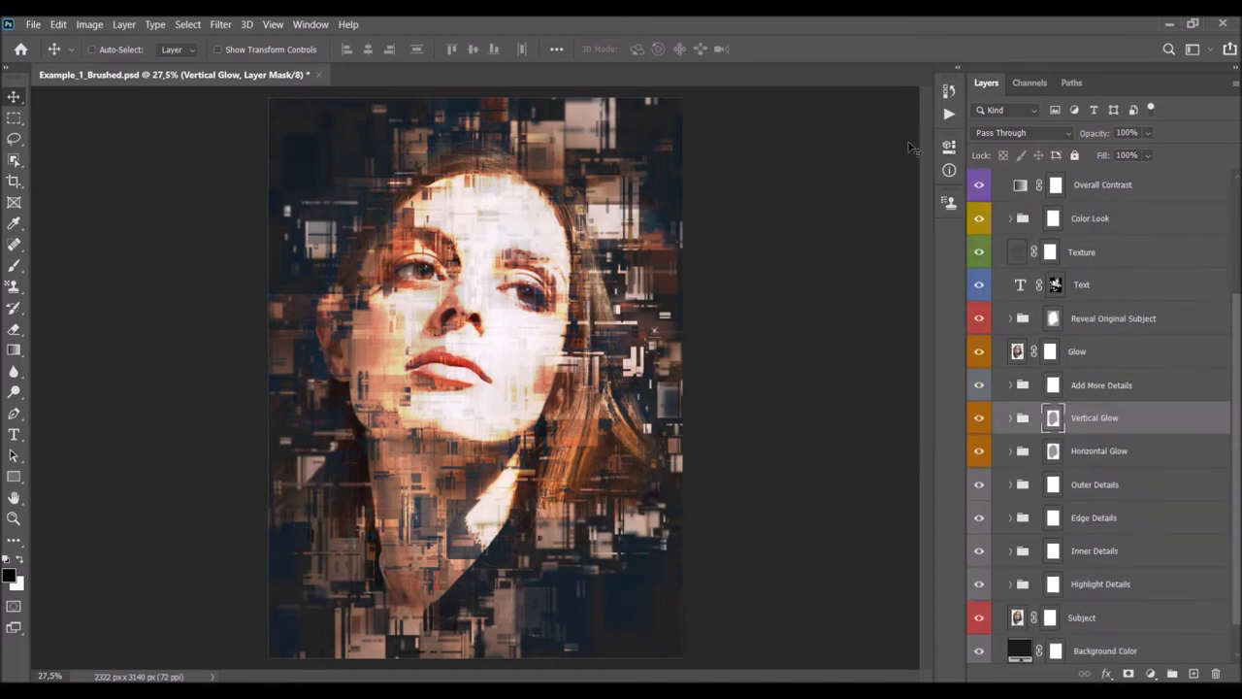
Select the Vertical Glow mask and try disabling and re-enabling the Horizontal Glow mask.
click(1052, 419)
shift+click(1052, 451)
click(1052, 451)
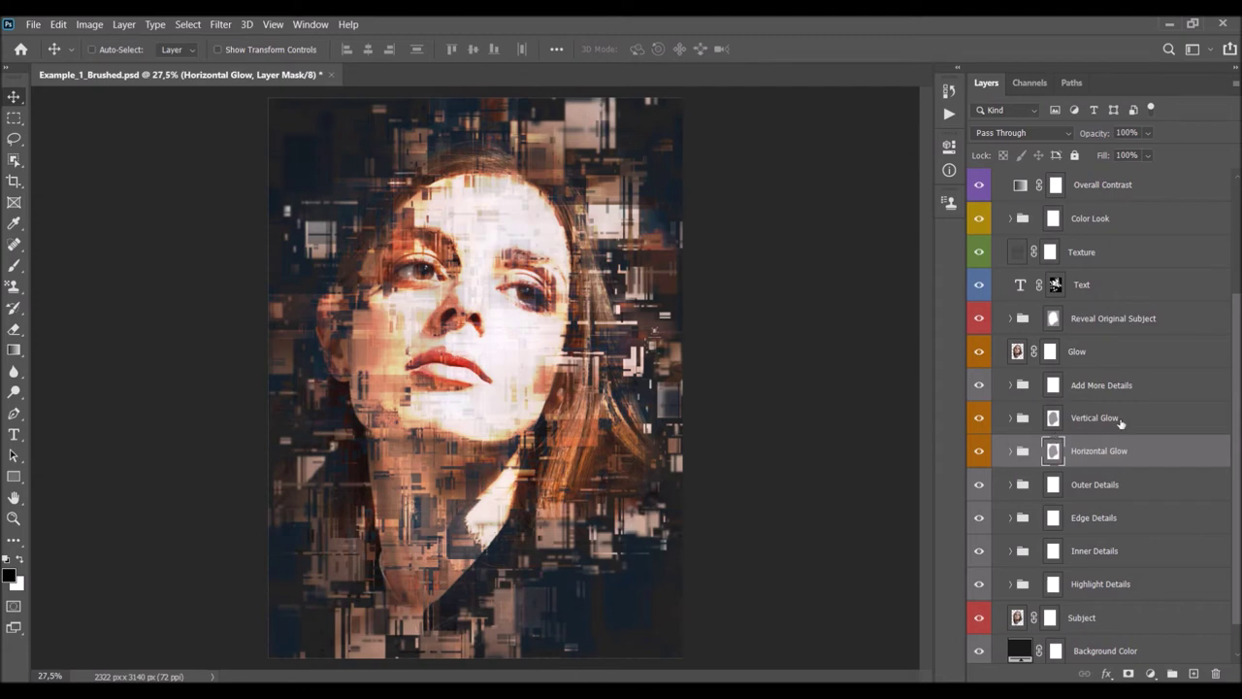
Compare the portrait with the Glow layer hidden and shown, and try adjusting the layer's opacity.
click(1091, 359)
click(977, 352)
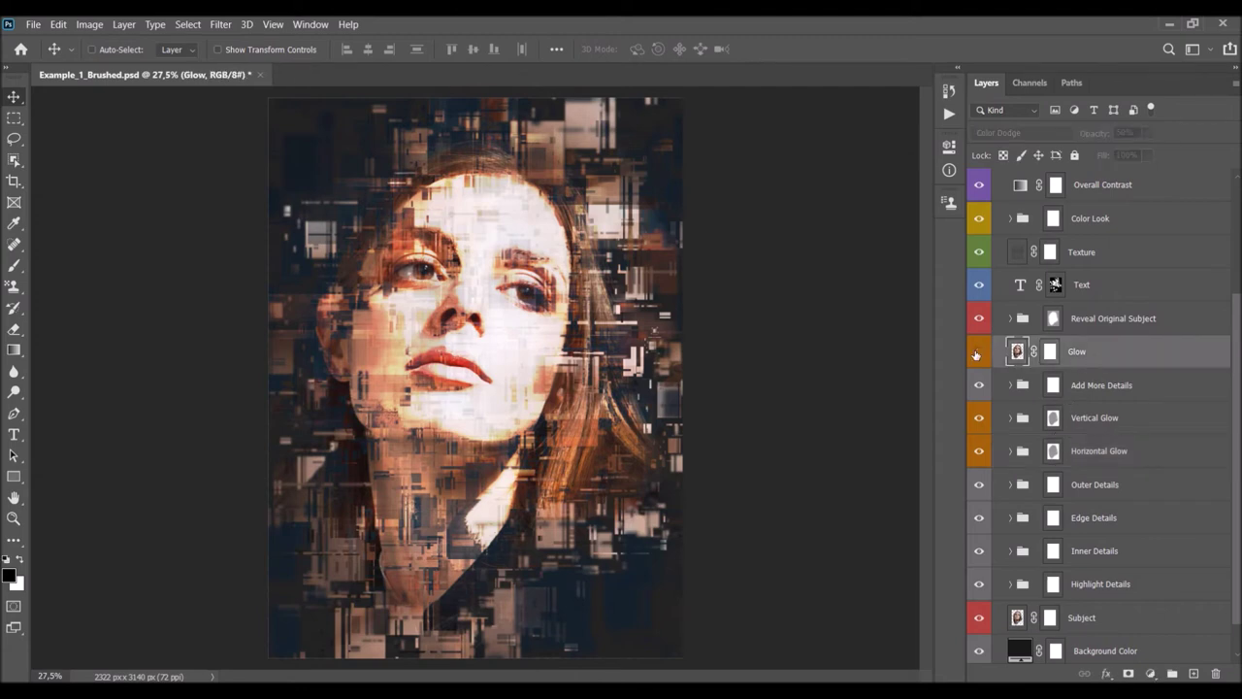
click(977, 352)
click(976, 354)
click(977, 352)
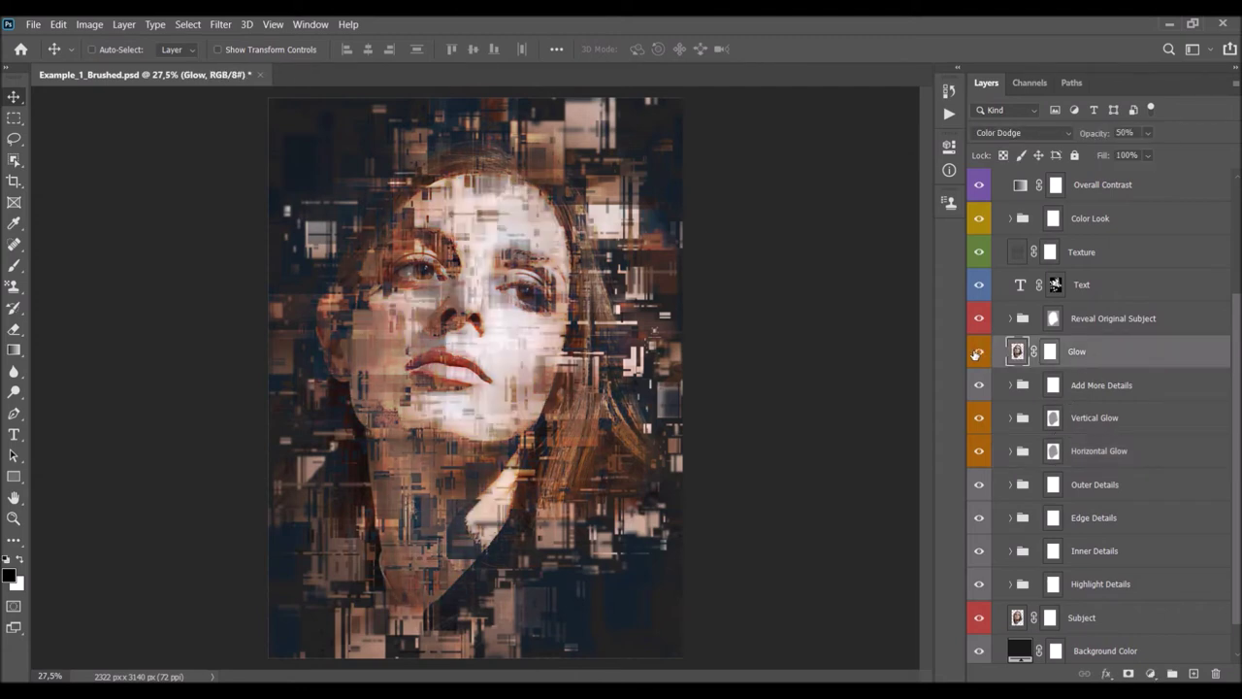
drag(1090, 133, 912, 211)
Expand the Reveal Original Subject group and select the black mask of its _Reveal Original Subject layer.
scroll(1133, 328, up, 1)
click(1051, 353)
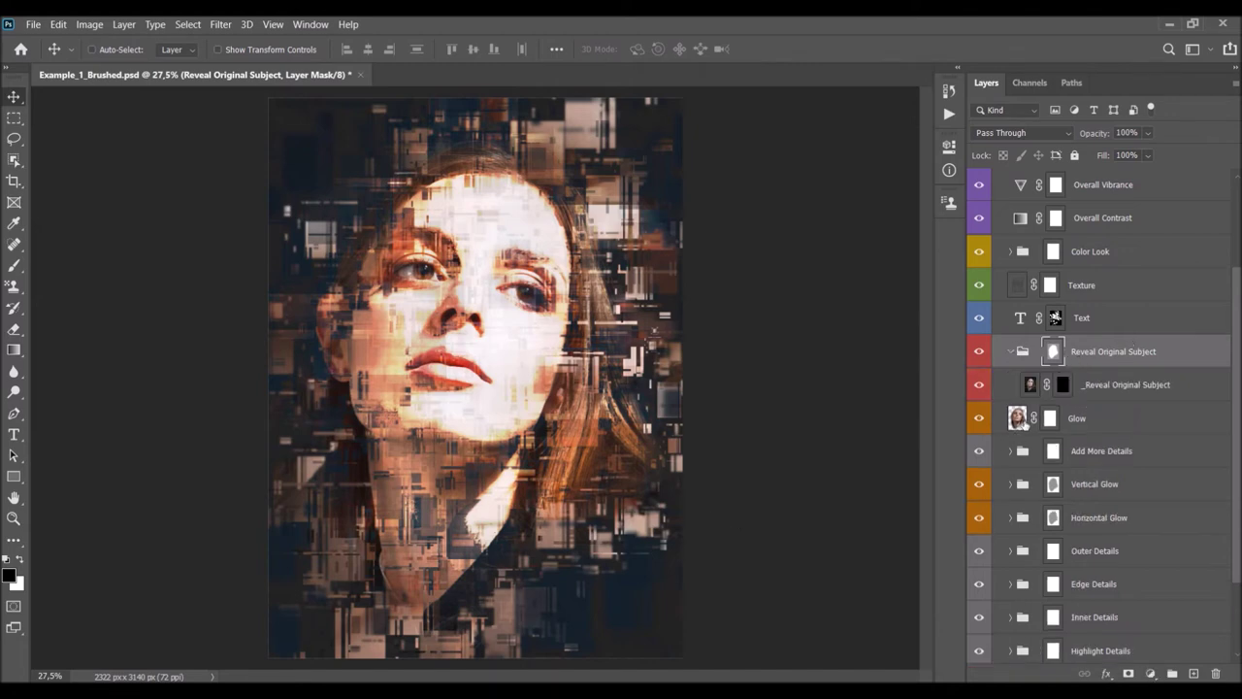
click(1065, 386)
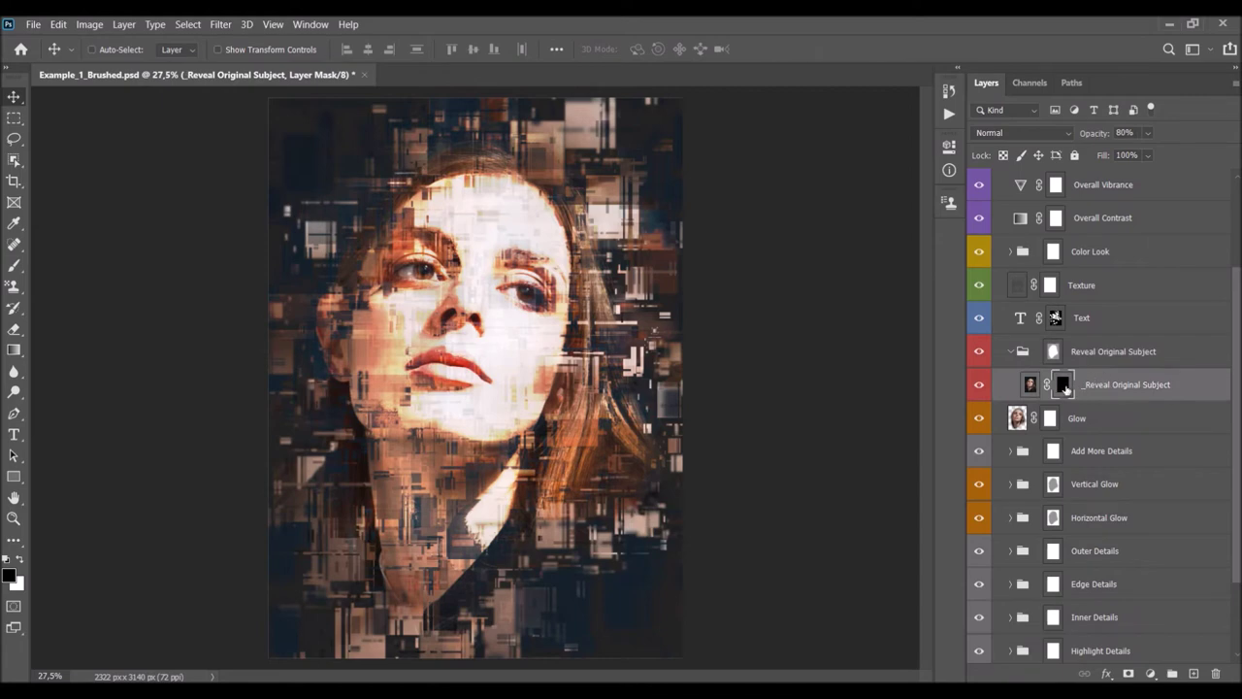
Choose Glitch_Brush_7 from the Glitch Brushes set for painting on the _Reveal Original Subject mask.
scroll(421, 262, up, 3)
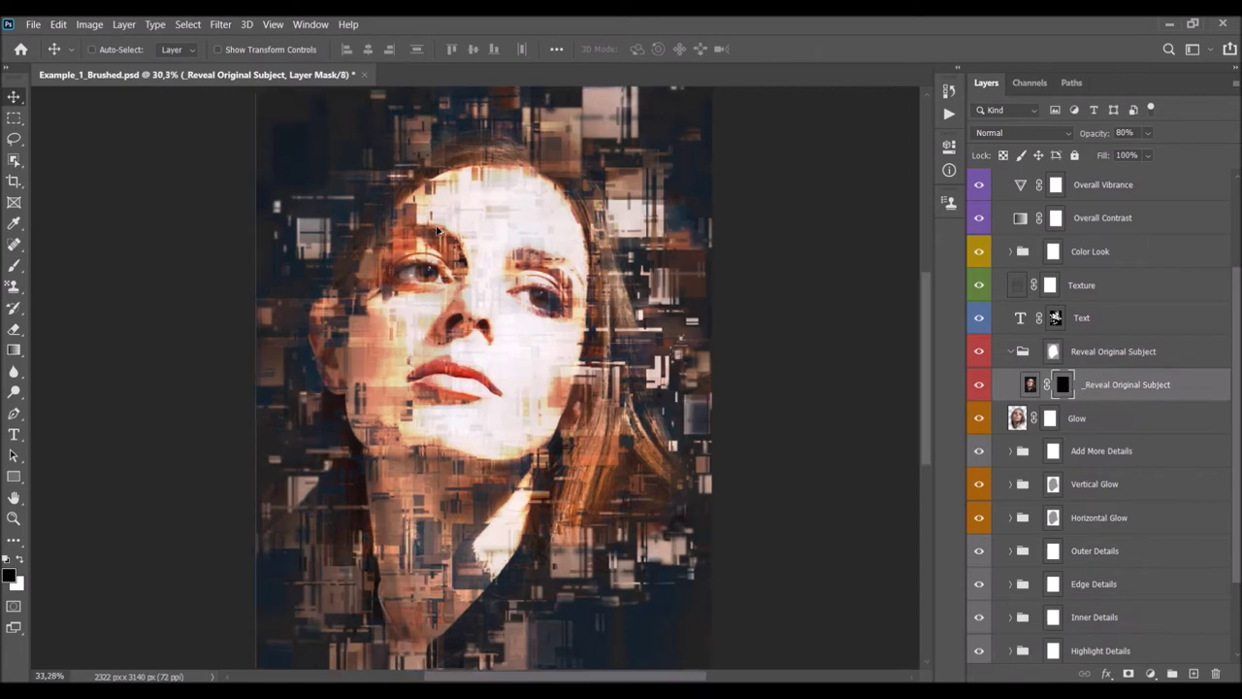
drag(475, 253, 479, 257)
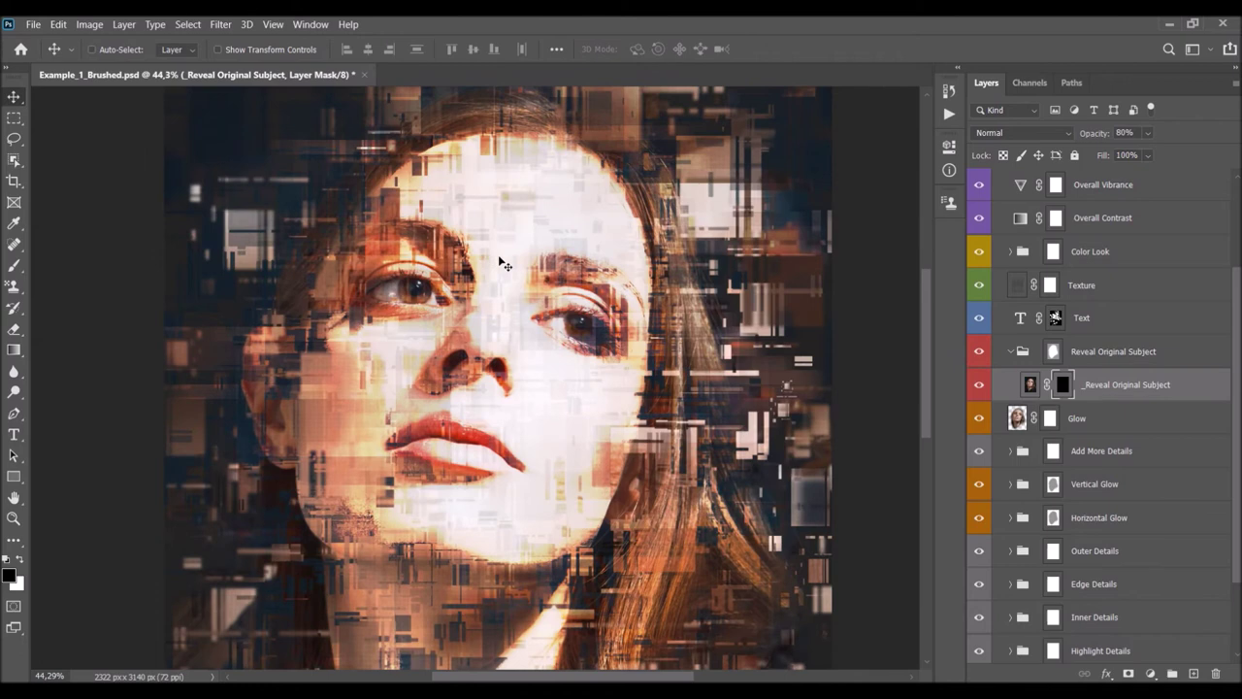
key(b)
right_click(499, 254)
scroll(691, 415, down, 3)
scroll(670, 413, up, 3)
click(524, 396)
scroll(535, 463, down, 1)
click(526, 469)
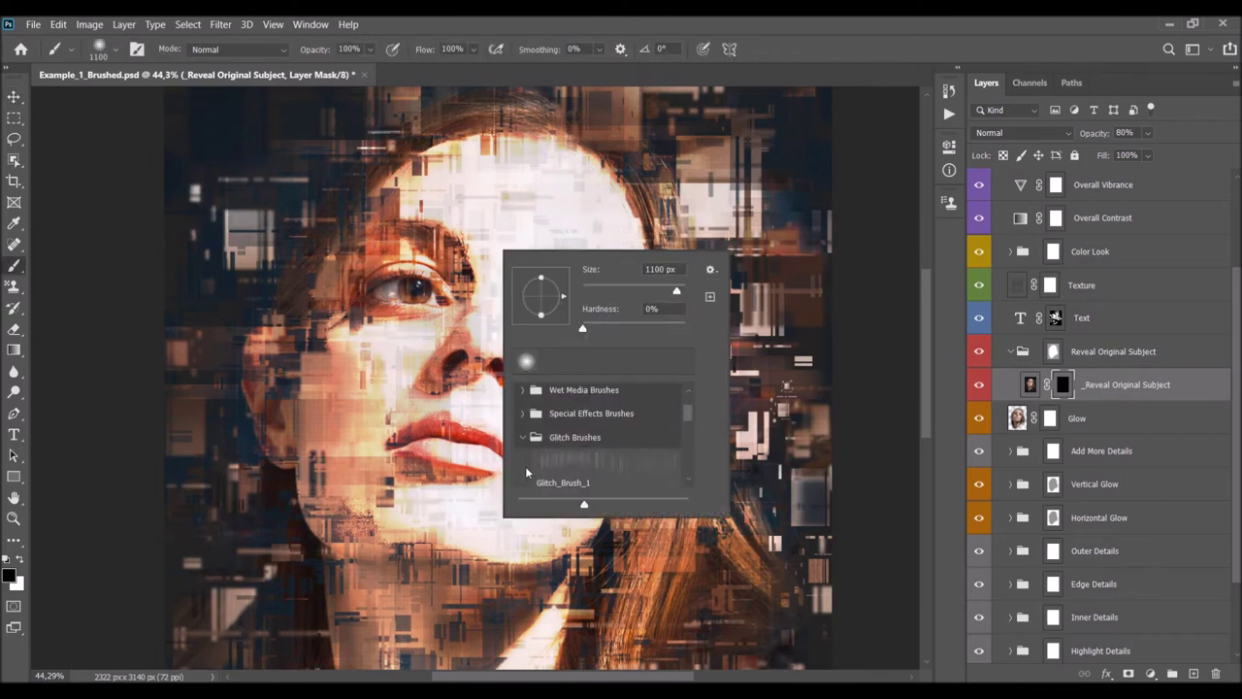
scroll(578, 451, down, 5)
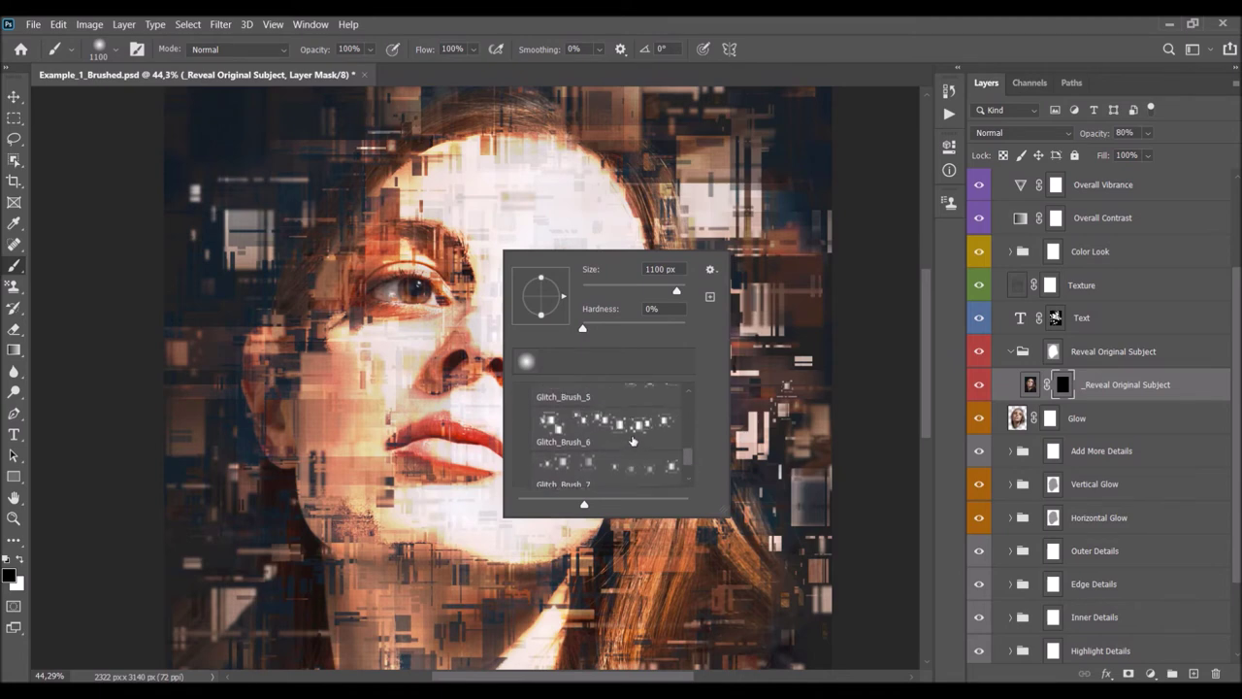
click(636, 417)
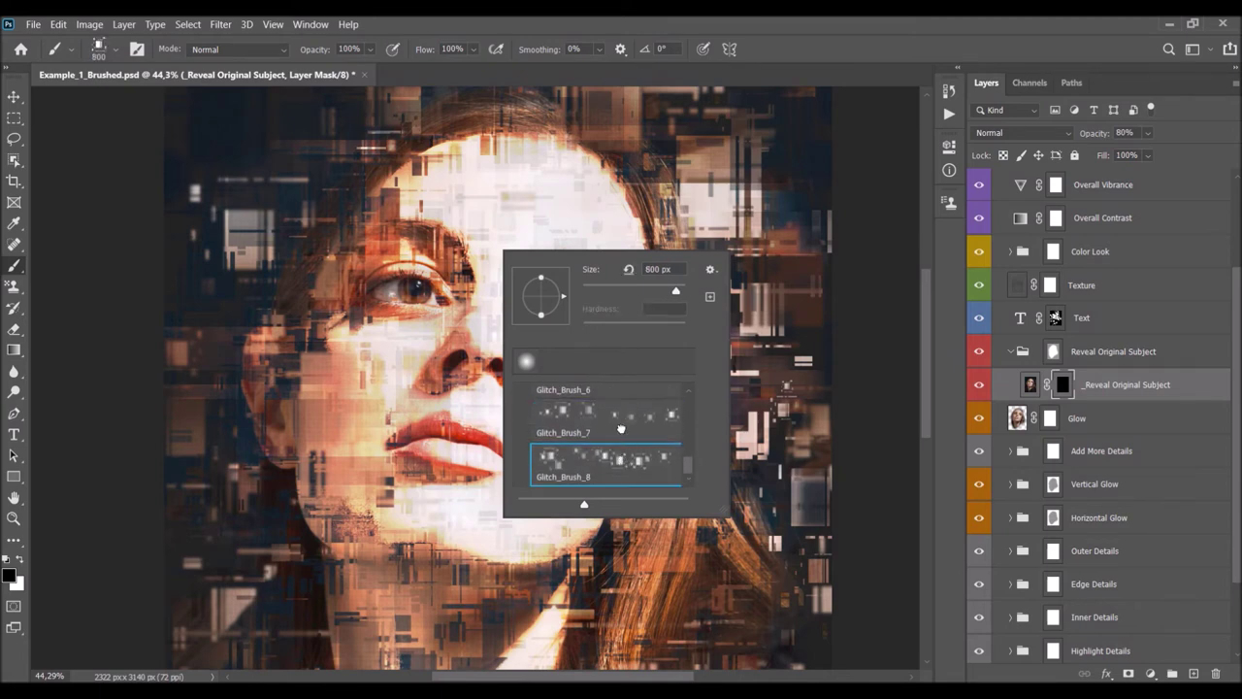
click(613, 455)
key(Return)
Reduce the glitch brush size to 250 px and make white the painting colour.
key(bracketleft)
key(bracketleft)
key(bracketleft)
key(bracketleft)
key(bracketleft)
key(bracketleft)
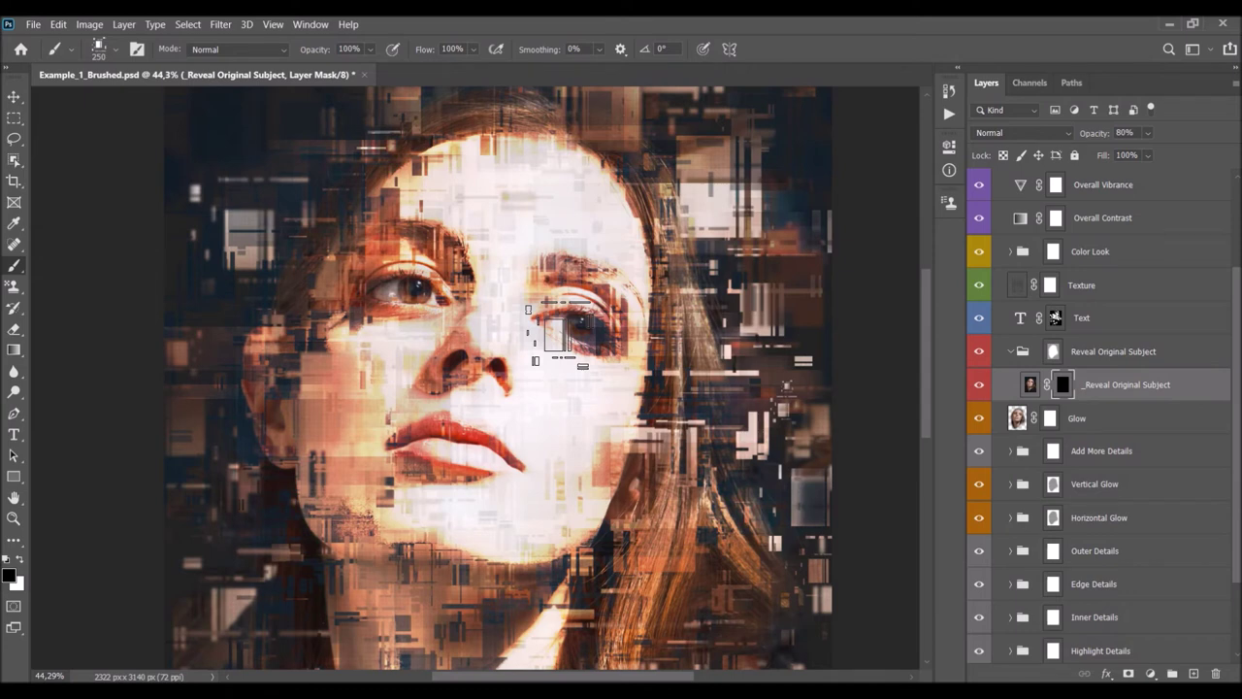
click(19, 560)
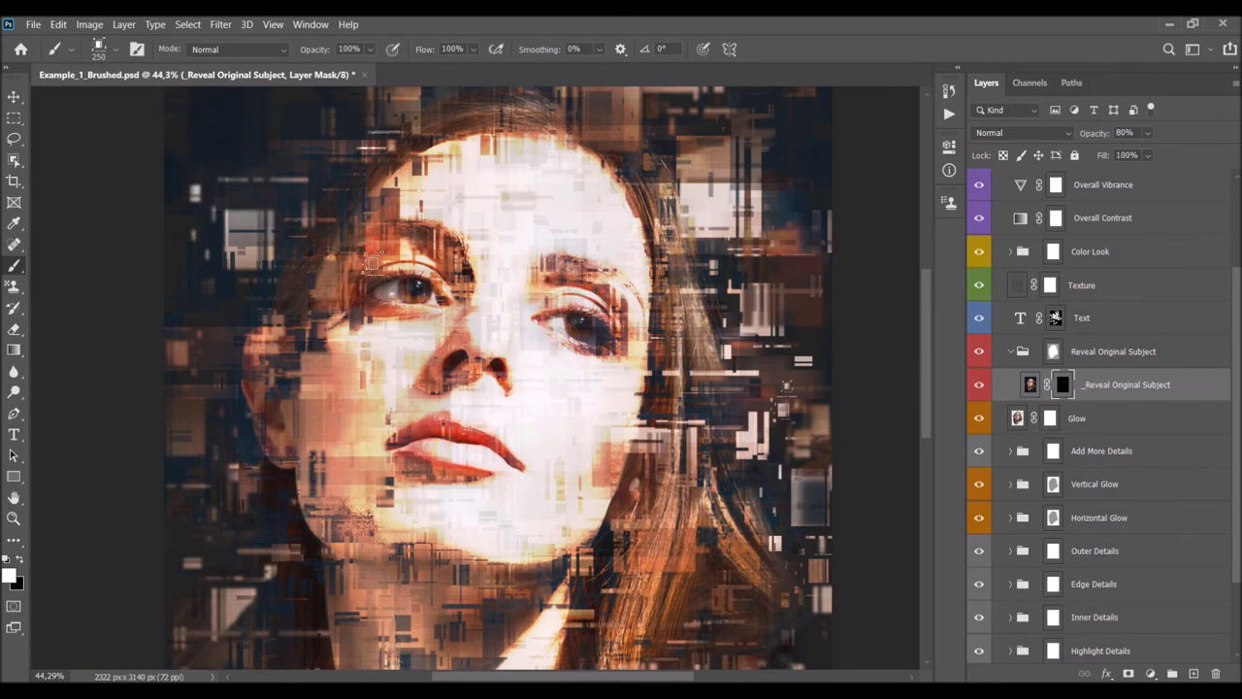
Switch to Glitch_Brush_8 at 200 px and paint white on the mask over the eye on the portrait's right side.
right_click(587, 317)
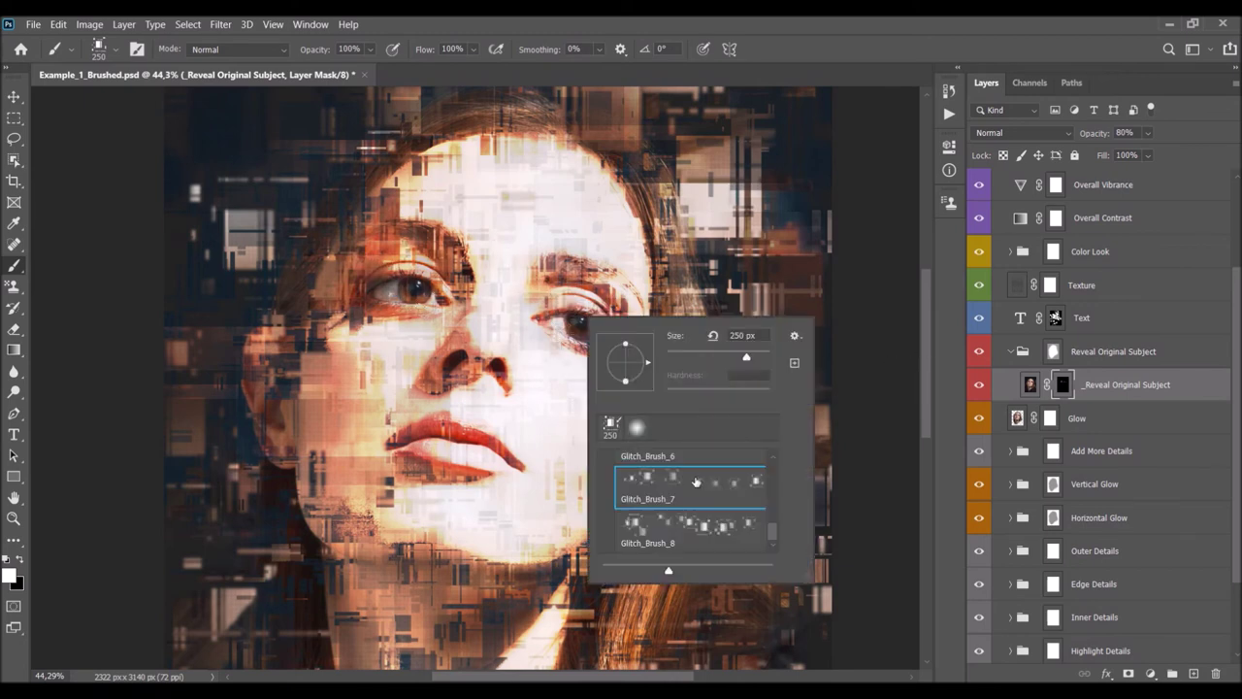
click(690, 523)
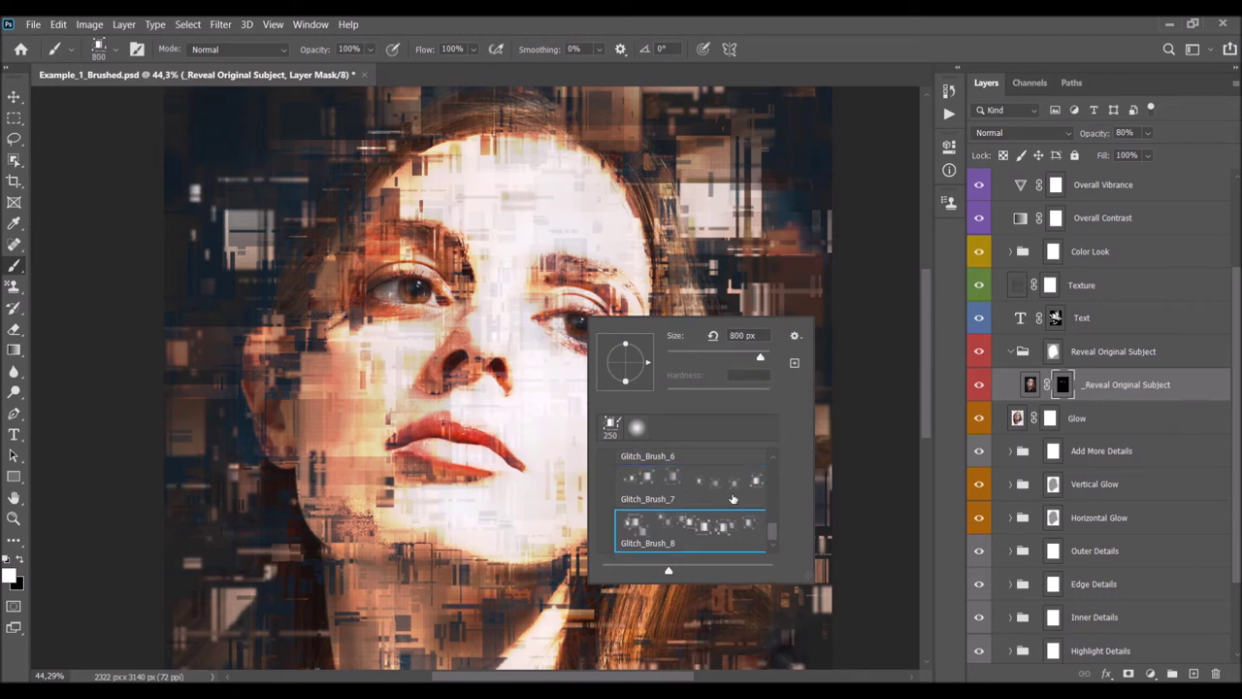
key(Return)
key(bracketleft)
key(bracketleft)
key(bracketleft)
key(bracketleft)
key(bracketleft)
key(bracketleft)
key(bracketleft)
key(bracketleft)
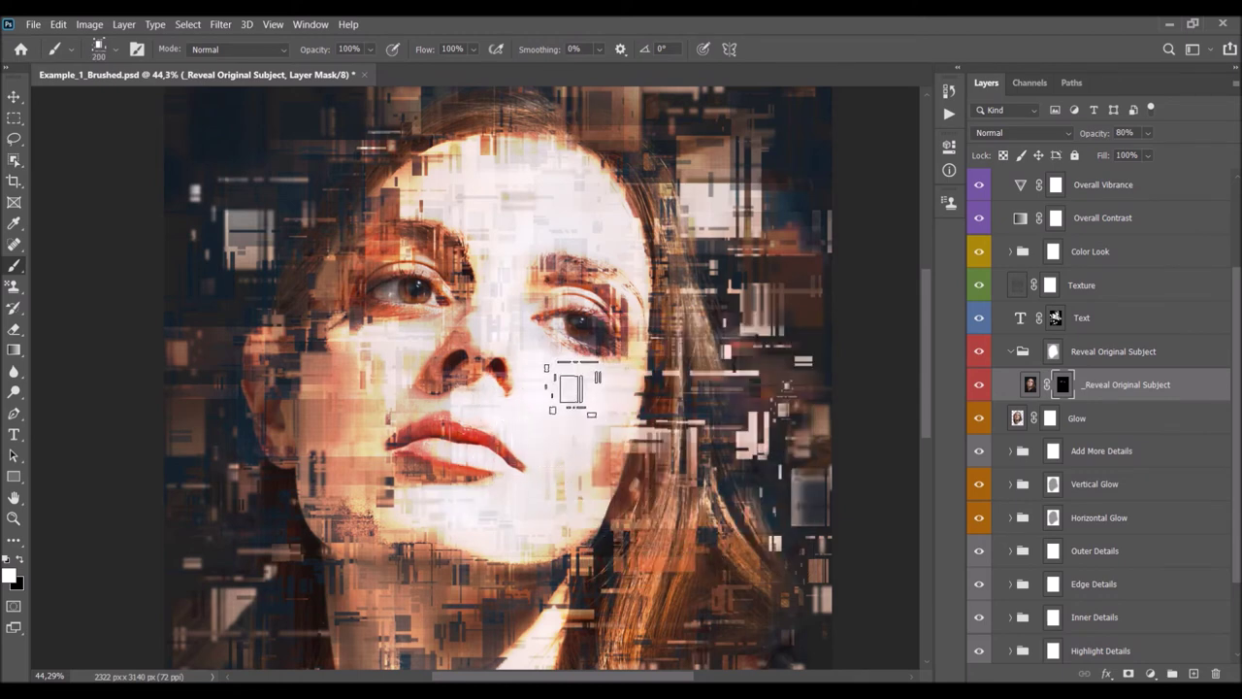
key(bracketleft)
click(573, 335)
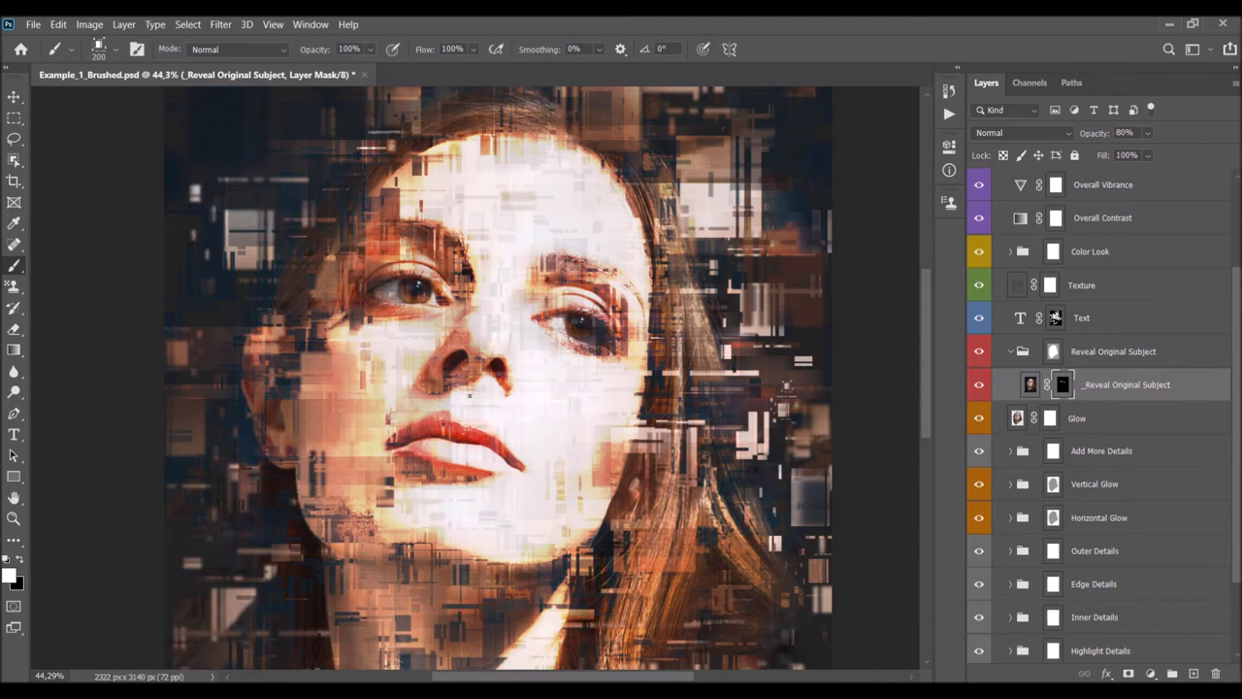
Compare the whole portrait with the _Reveal Original Subject layer hidden and shown.
scroll(548, 500, down, 2)
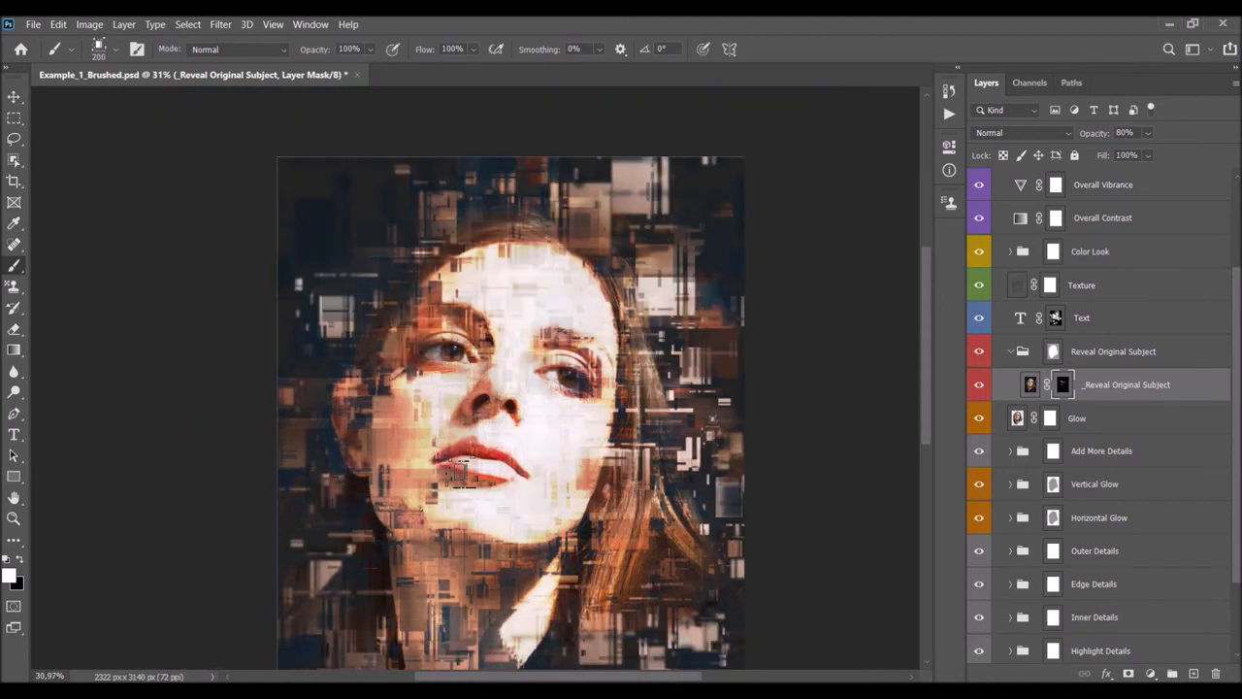
scroll(505, 441, down, 2)
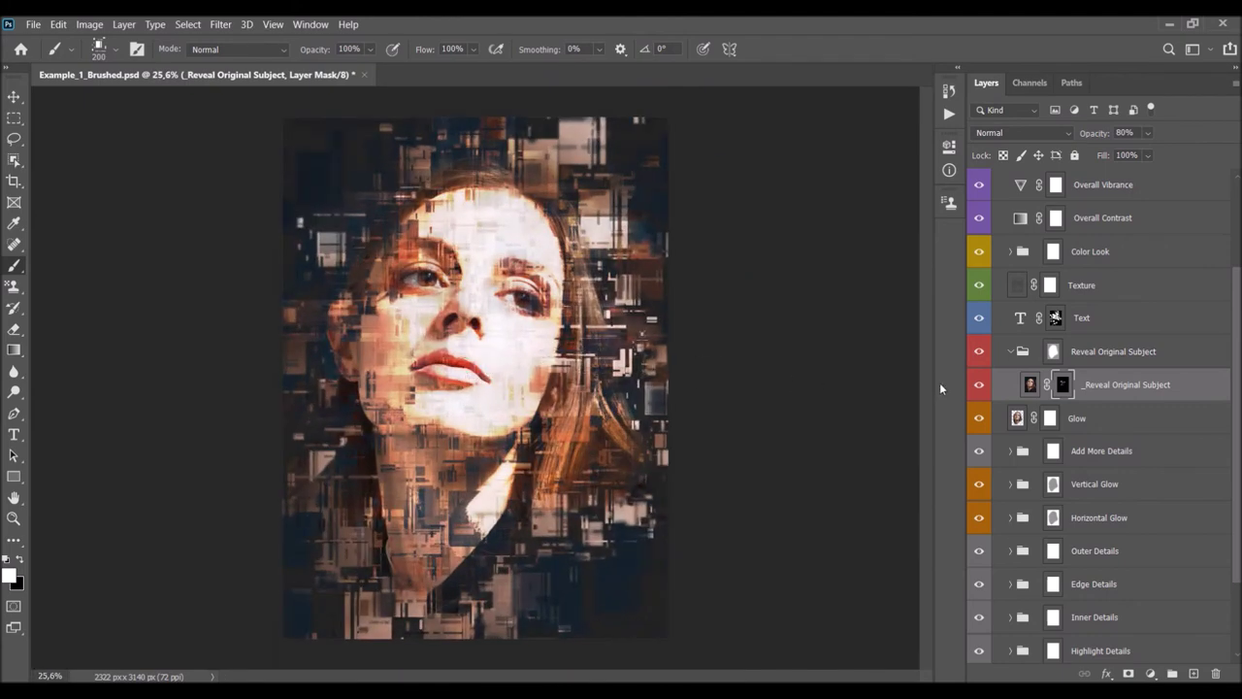
click(977, 384)
click(978, 385)
click(979, 385)
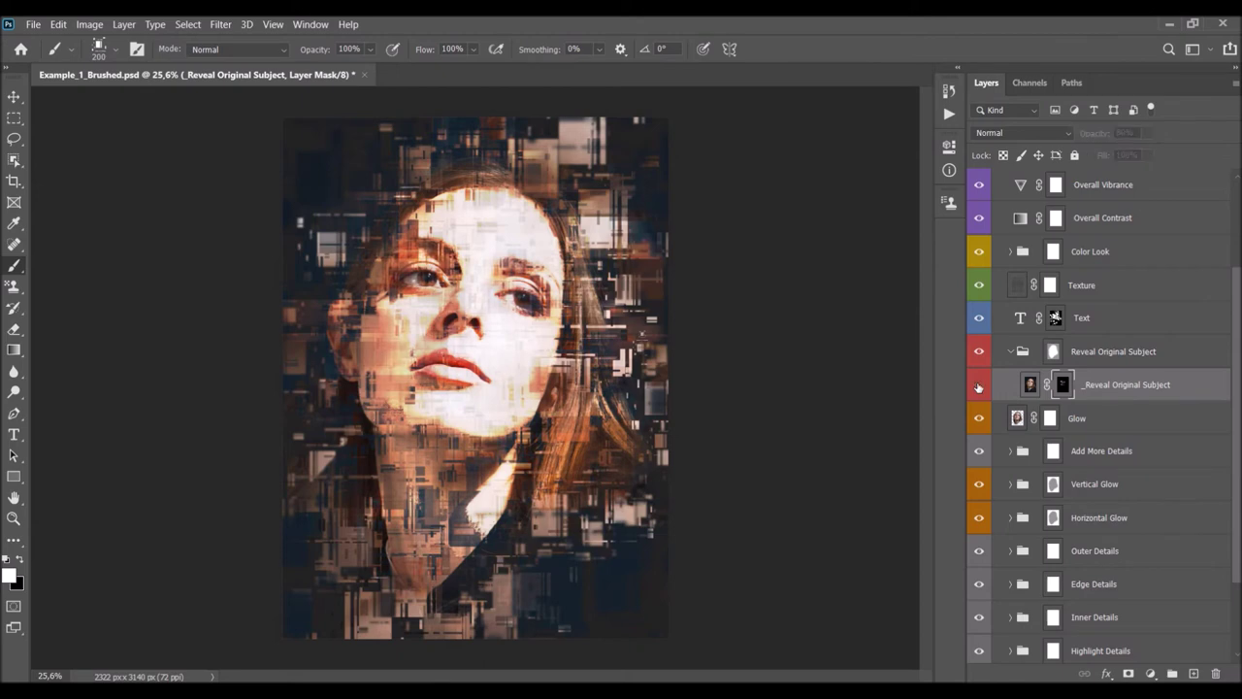
key(ctrl+z)
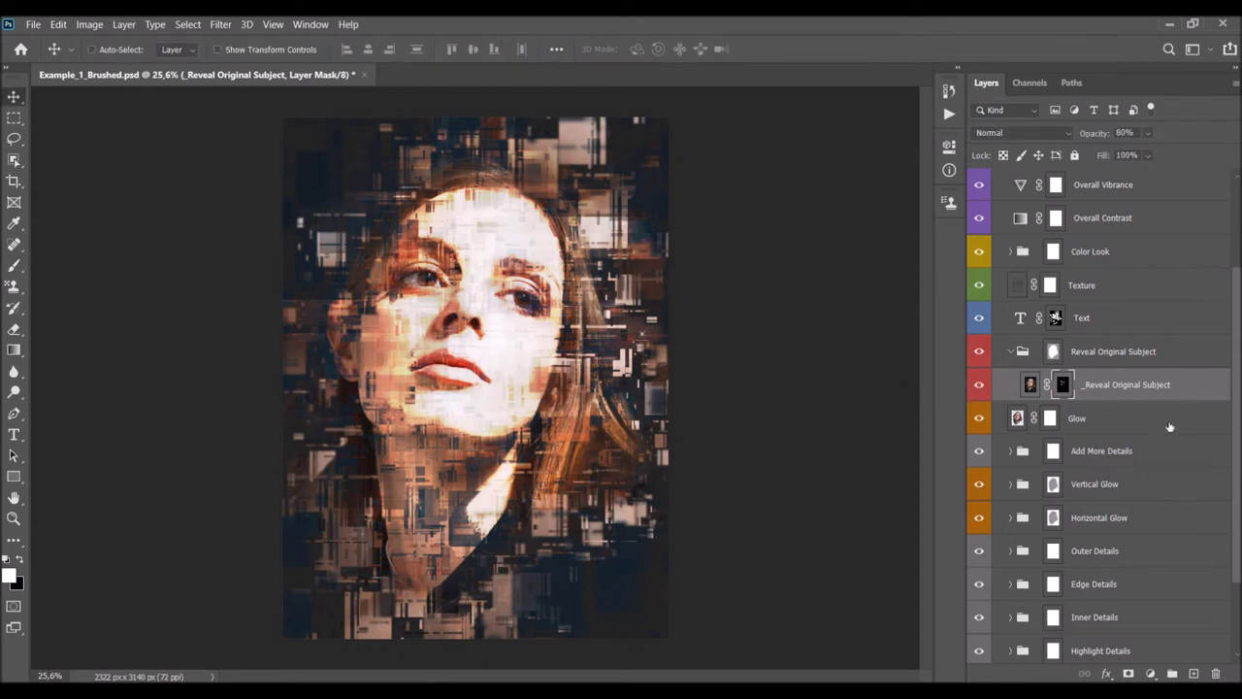
Set the _Reveal Original Subject layer's opacity to 100% and collapse its group.
key(0)
key(b)
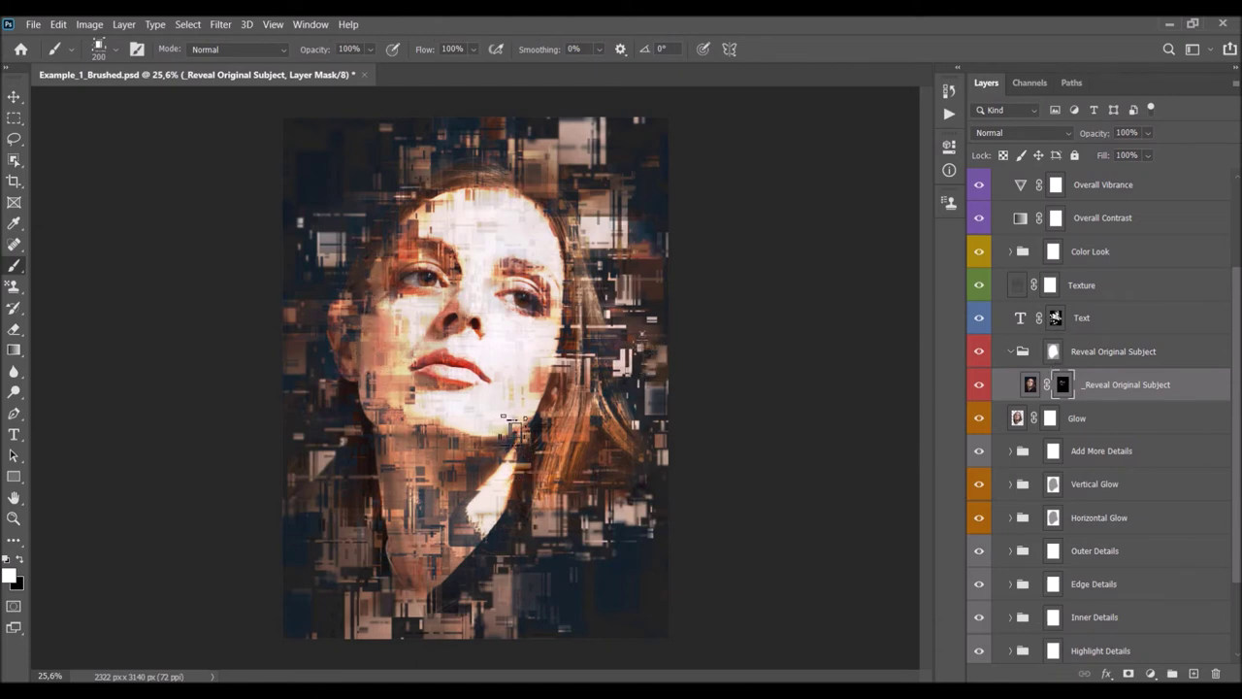
key(v)
click(1009, 351)
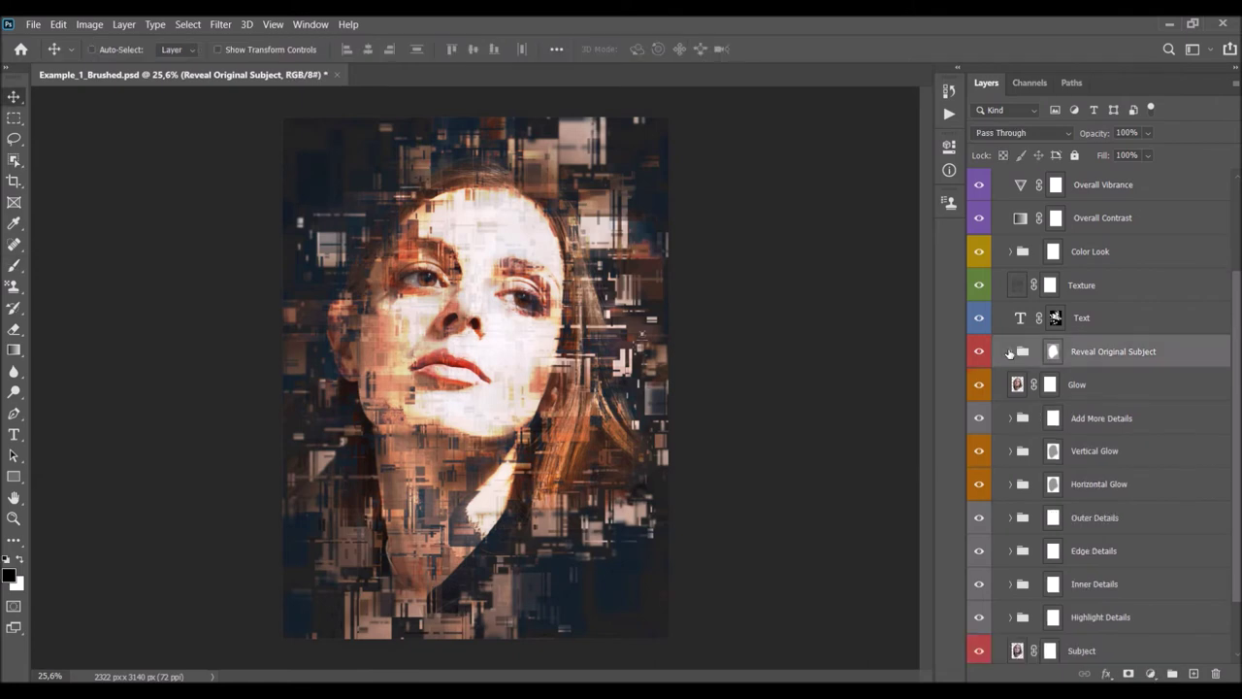
Open the Text layer for editing and resize its paragraph box to cover the whole canvas.
click(1116, 322)
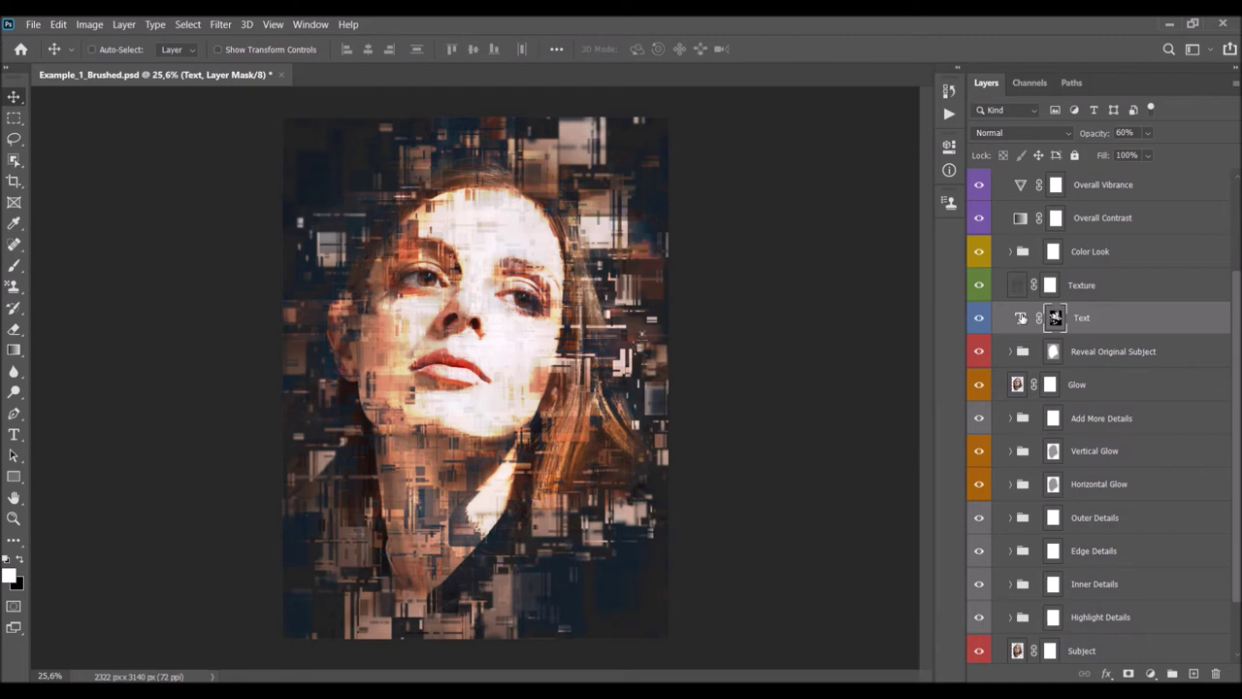
double_click(1021, 318)
drag(467, 369, 281, 117)
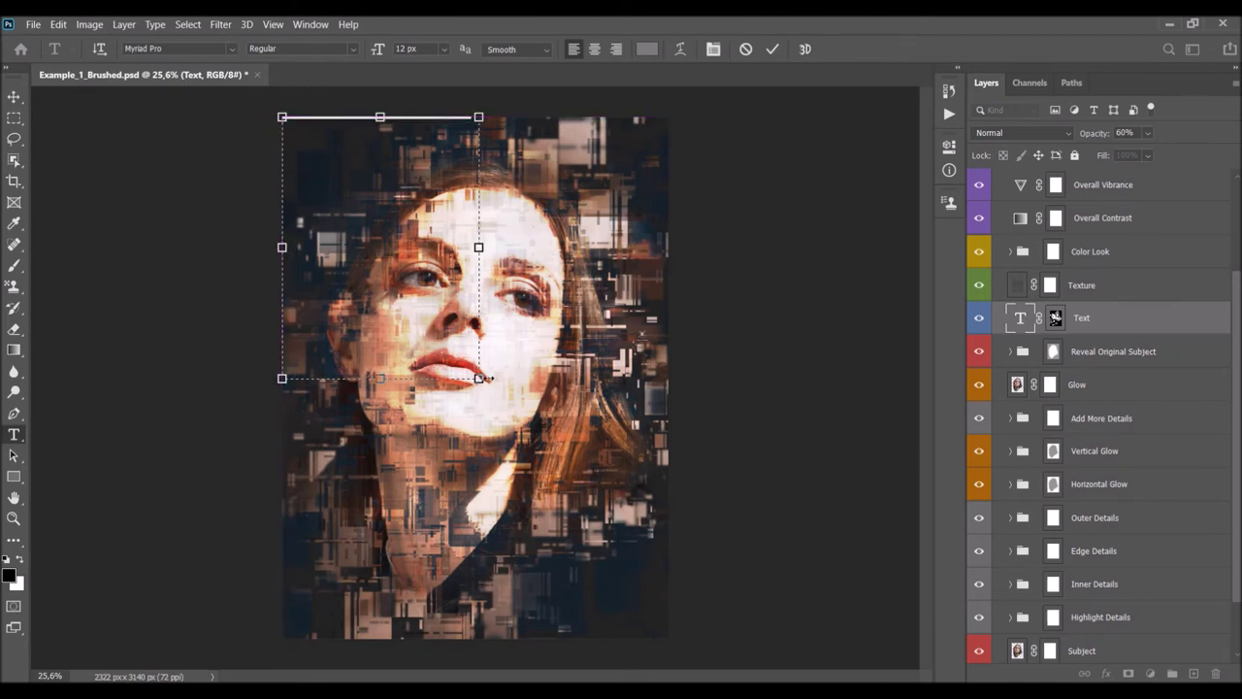
drag(479, 378, 668, 639)
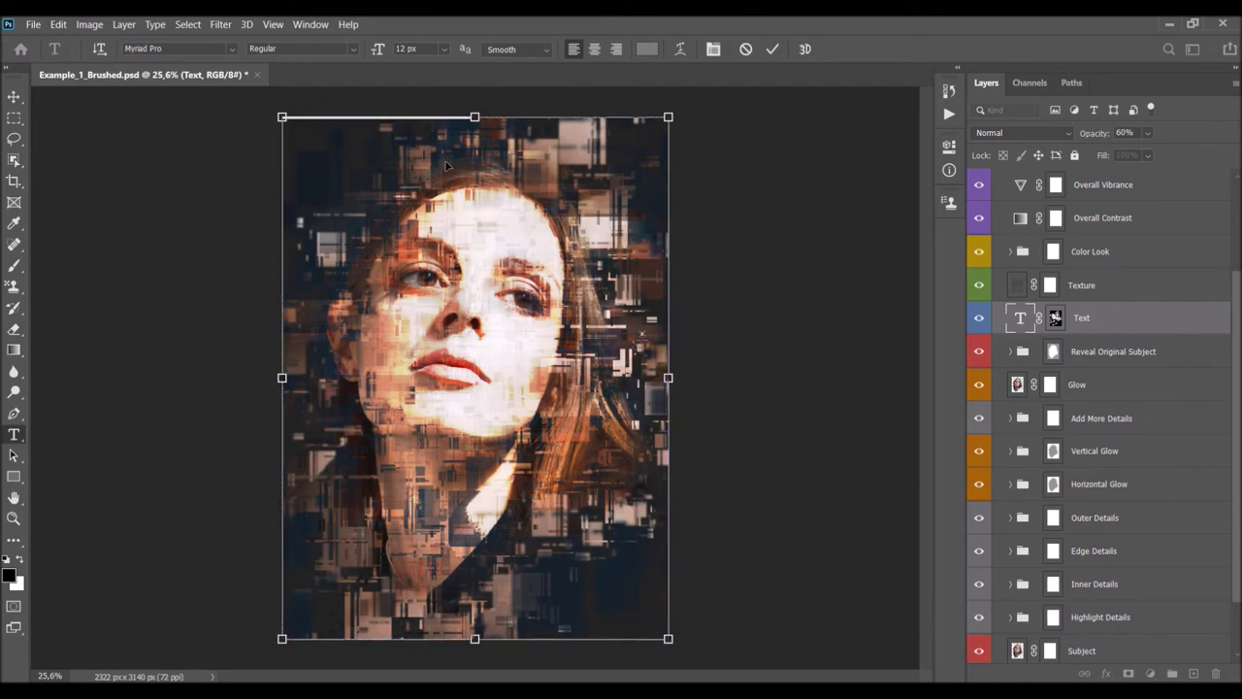
Set the paragraph's font size to 50 px and its colour to white, ffffff.
drag(372, 50, 403, 54)
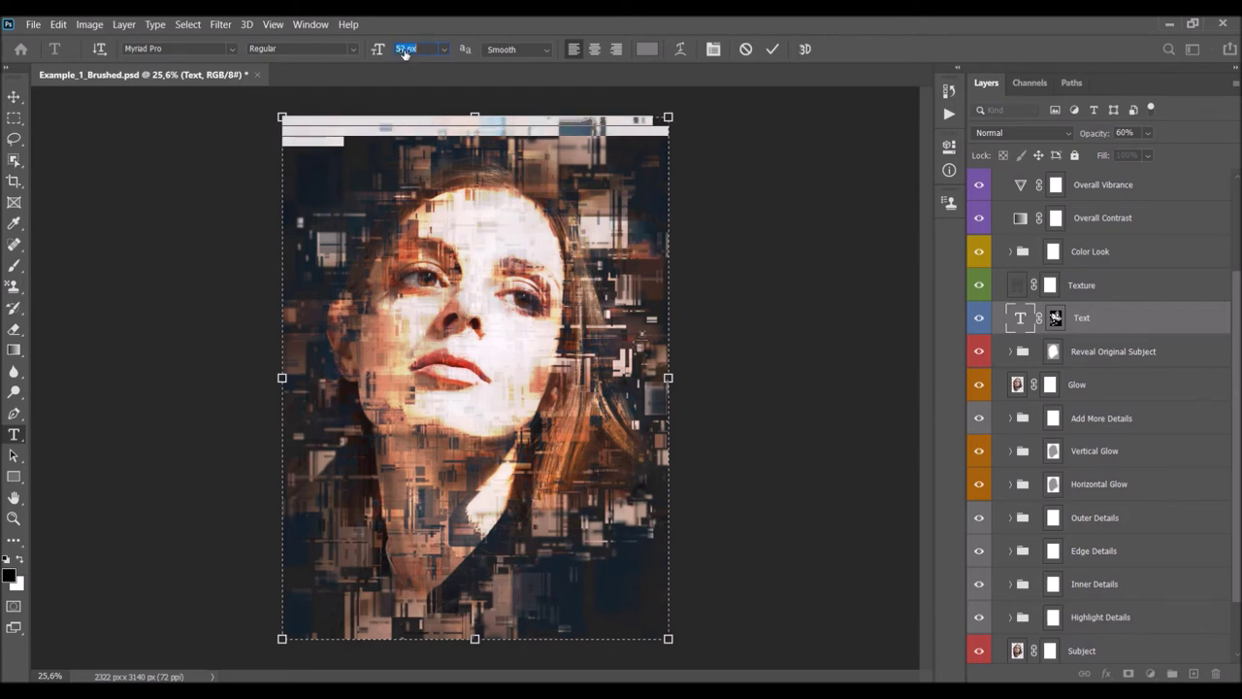
text(50)
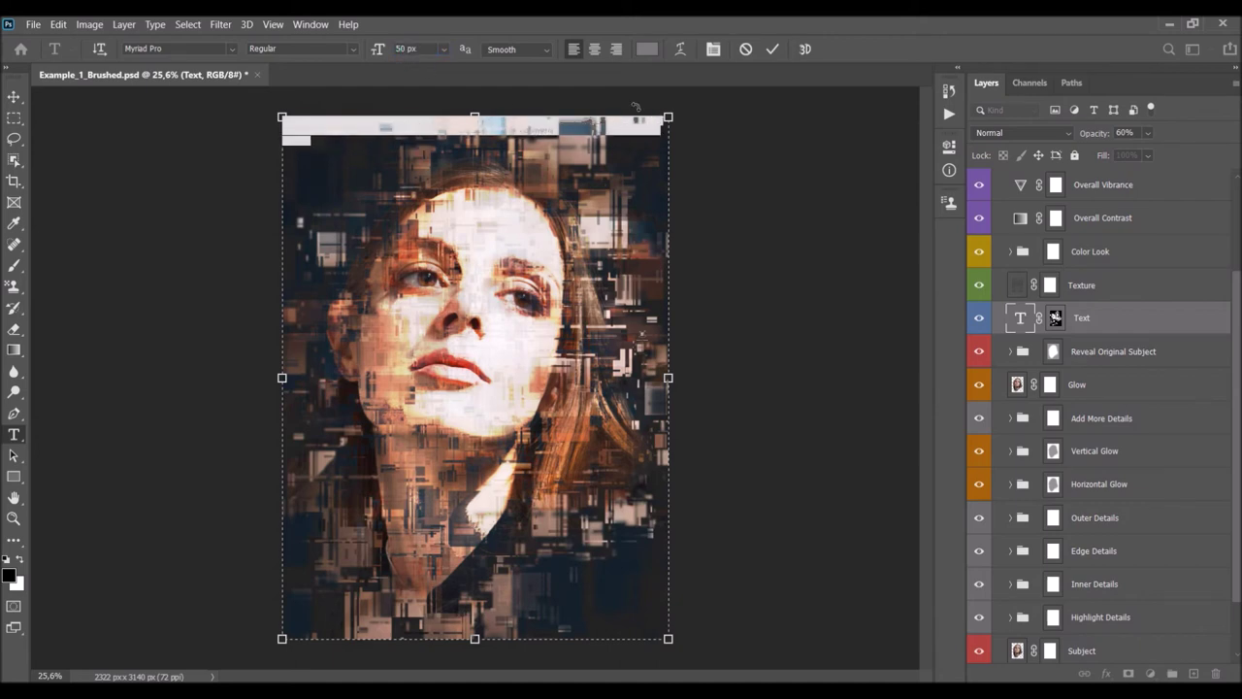
click(652, 51)
text(ffffff)
click(970, 222)
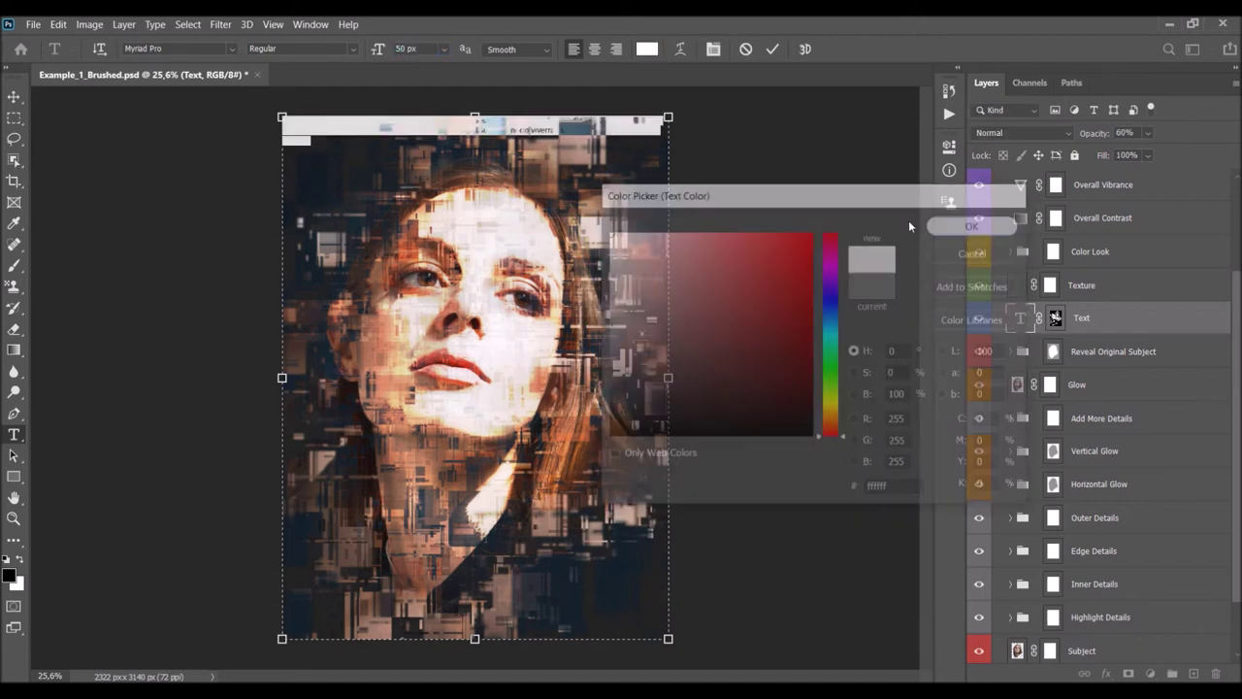
Change the paragraph's font to Bw Modelica Light and commit the text edit.
click(183, 50)
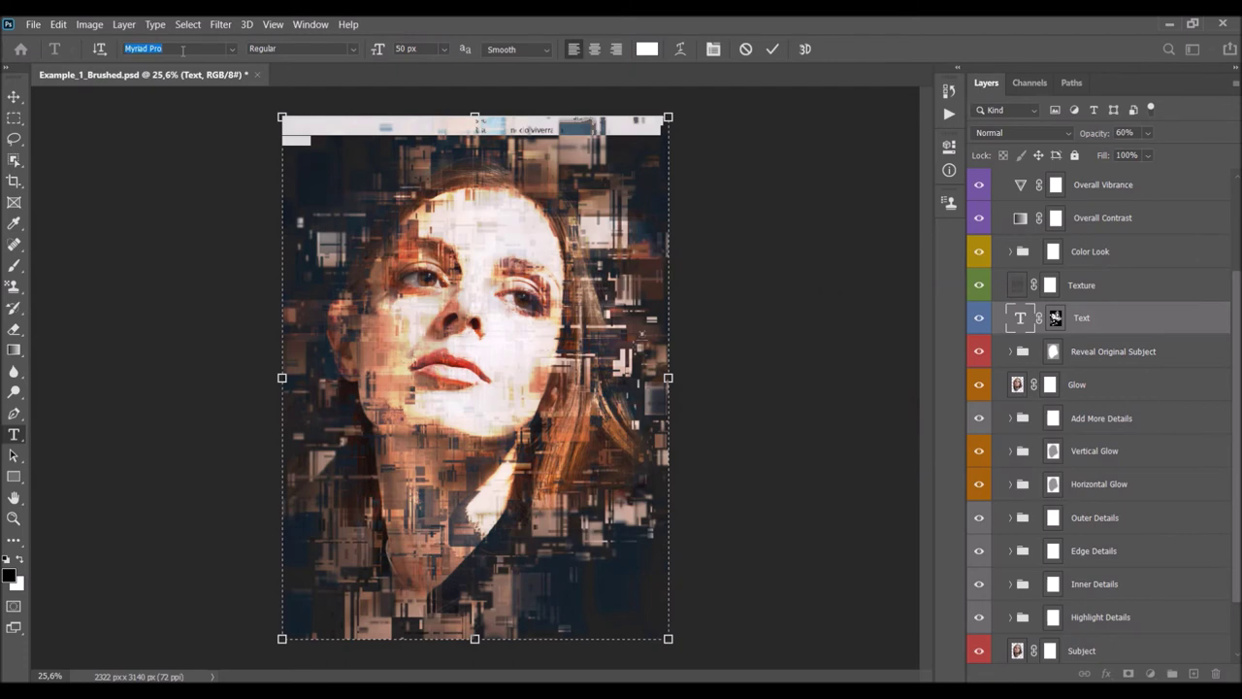
text(model)
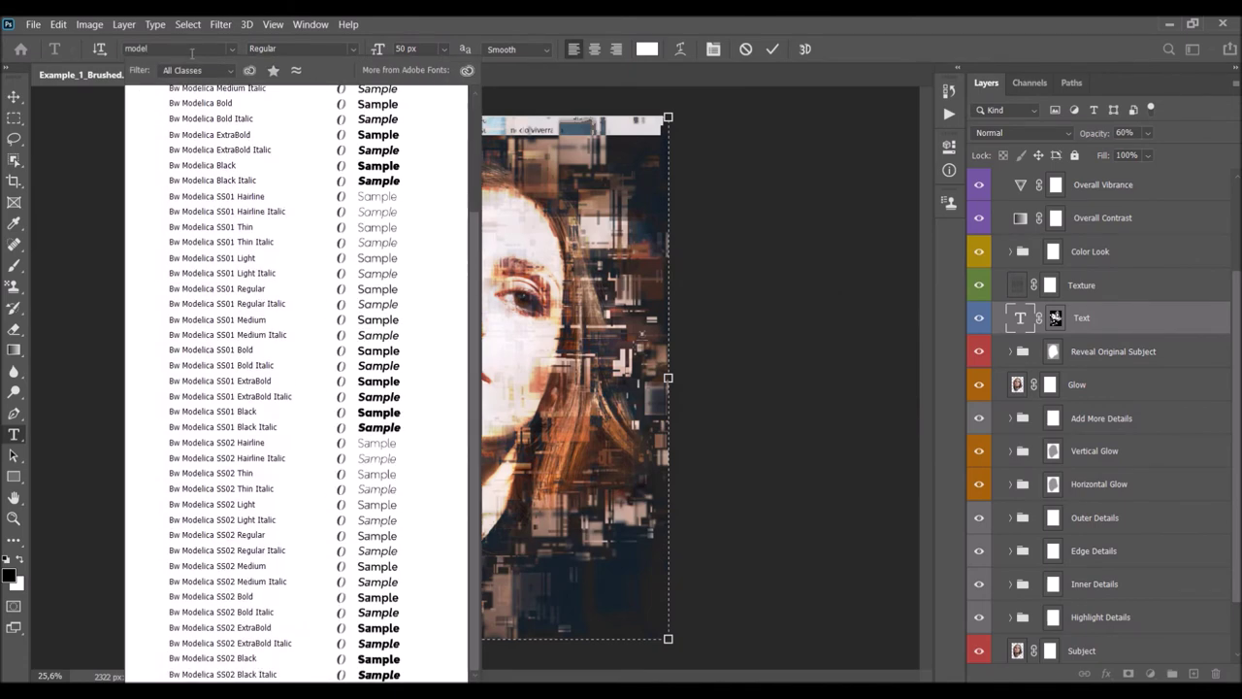
key(Up)
key(Up)
key(Up)
key(Up)
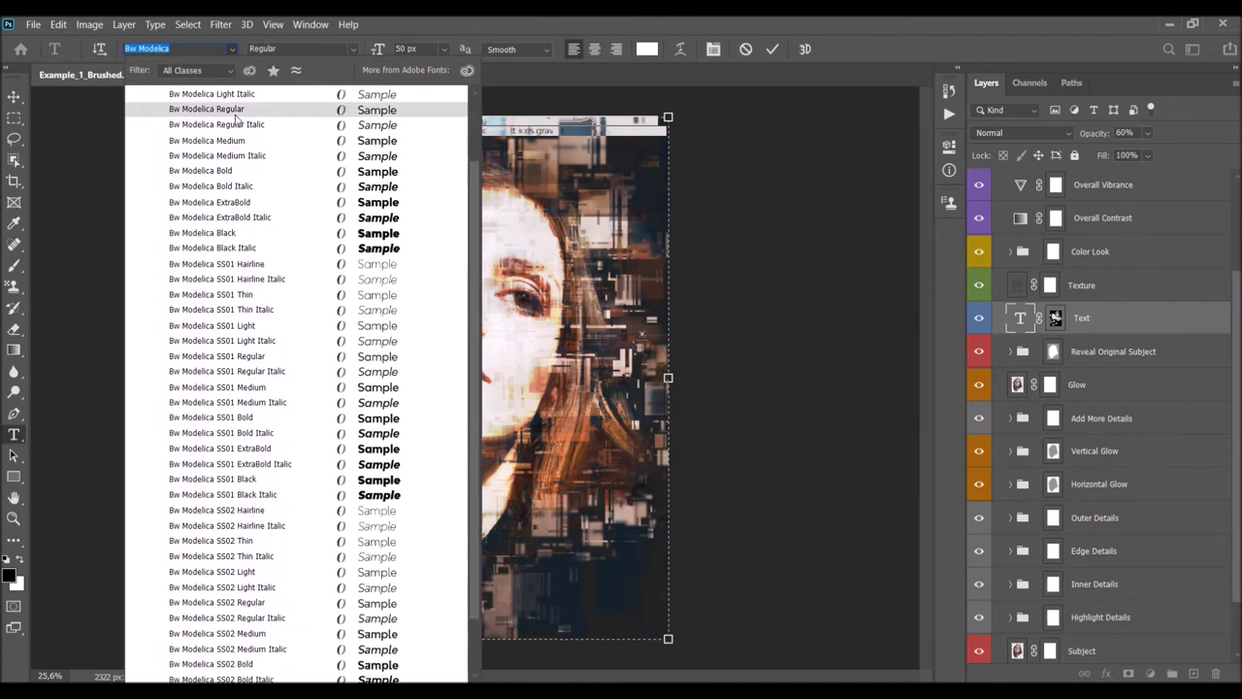
key(Up)
key(Return)
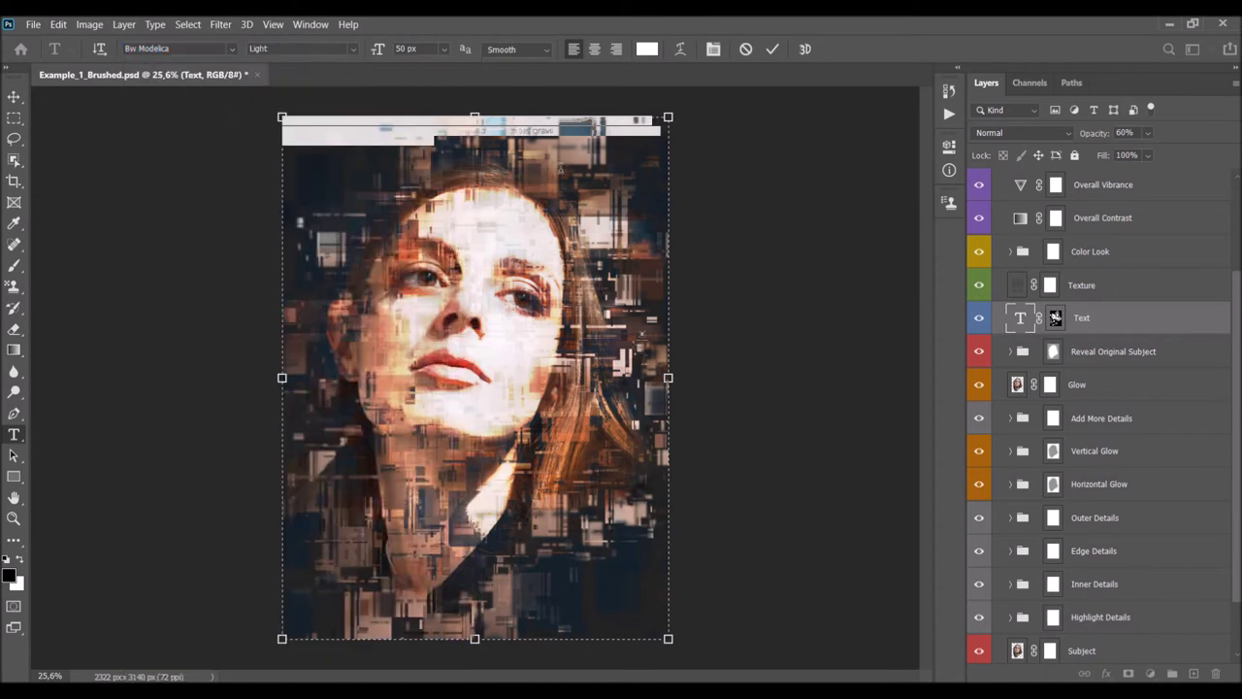
click(772, 49)
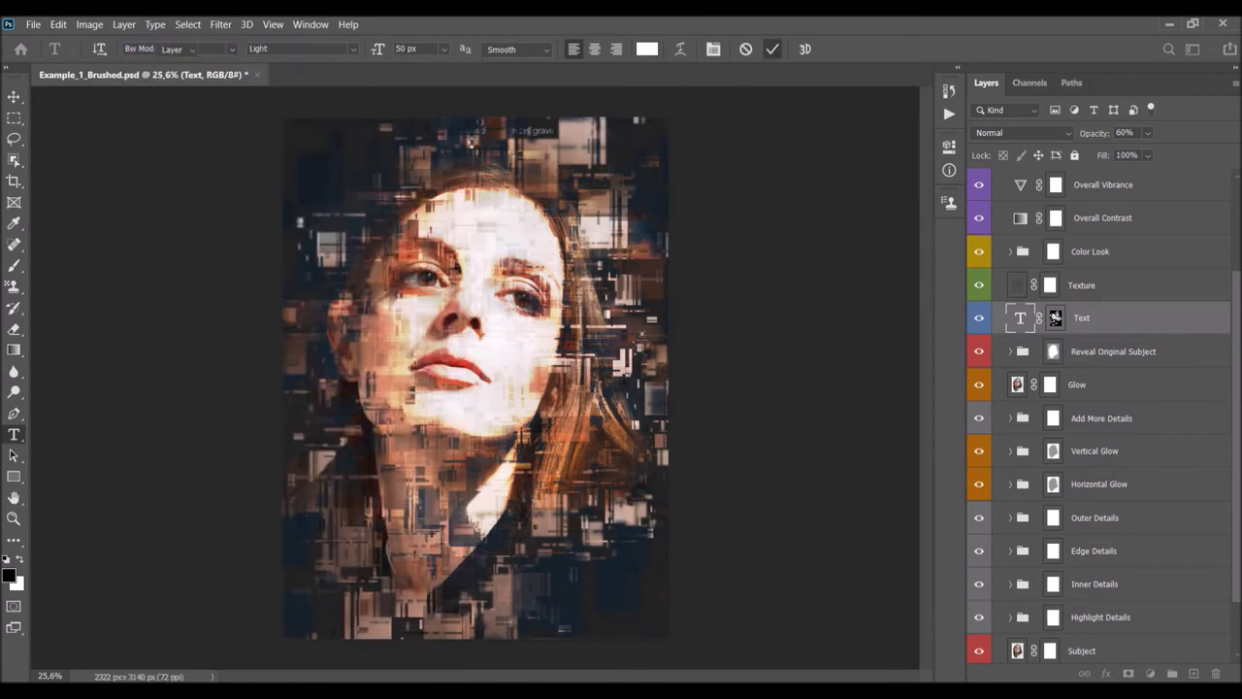
key(v)
Copy the Text layer's entire paragraph and paste it repeatedly until the text fills the canvas-sized box.
double_click(1020, 318)
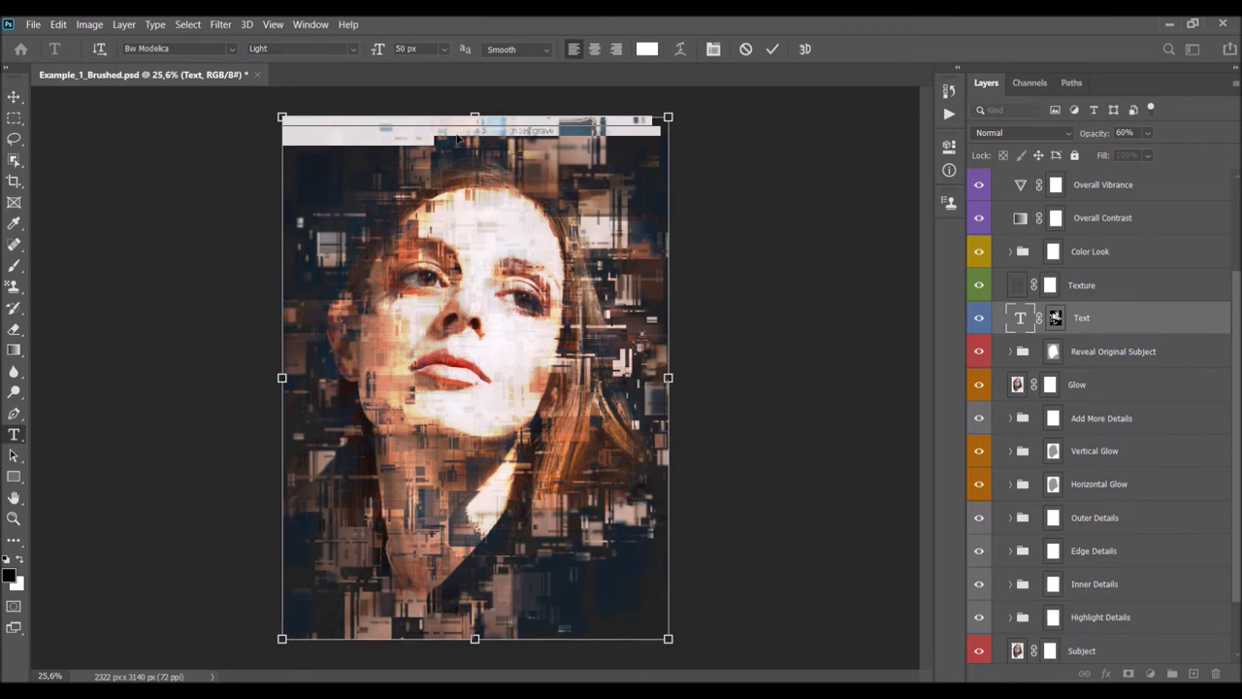
click(452, 146)
key(ctrl+a)
key(ctrl+c)
click(452, 146)
key(ctrl+v)
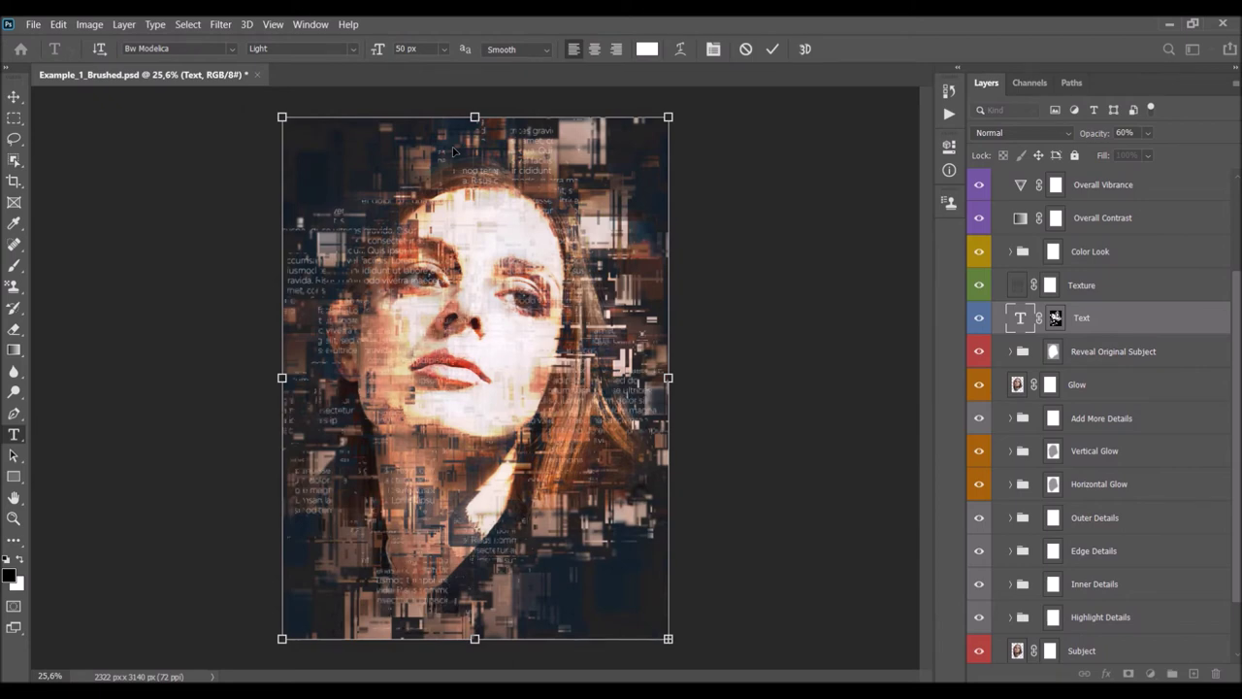
click(13, 96)
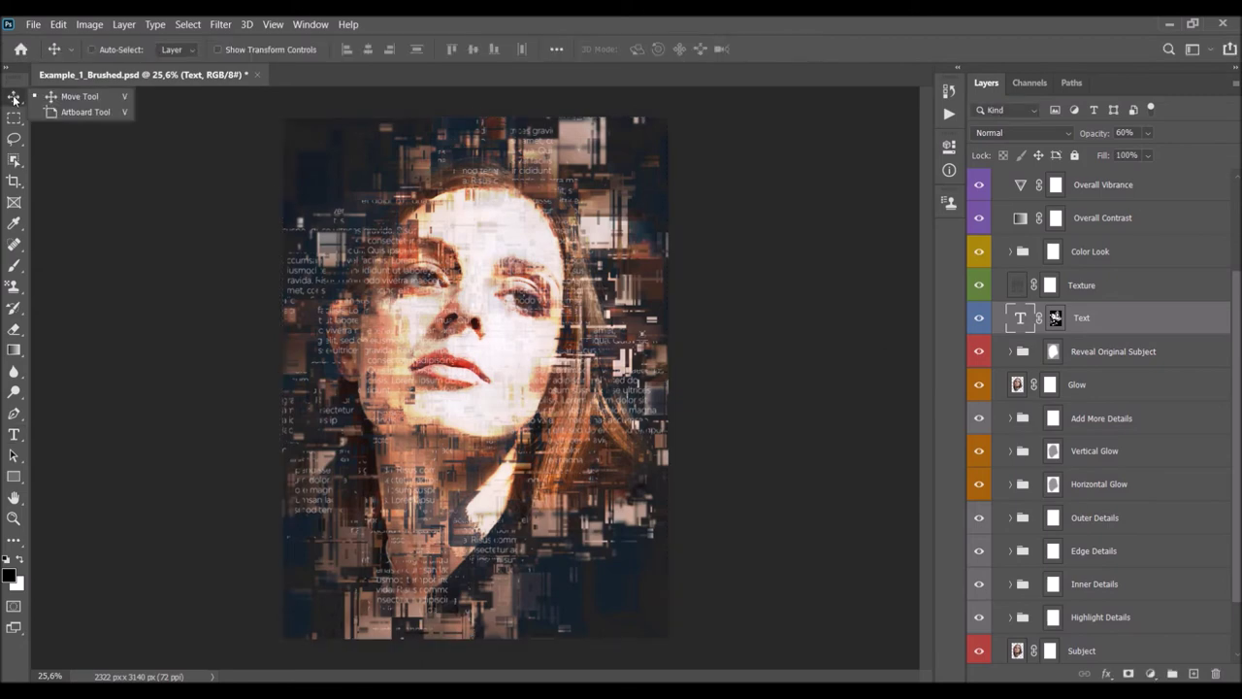
Widen the Text layer's paragraph box past the canvas's right edge and commit the change.
double_click(1020, 318)
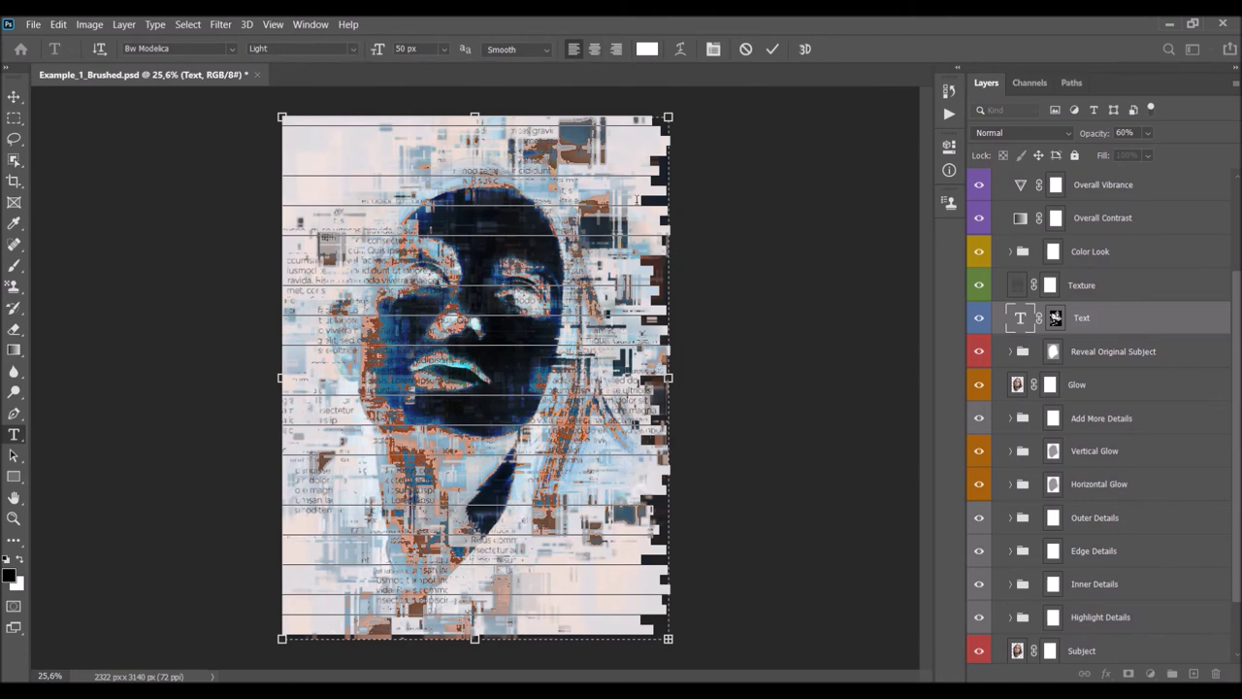
drag(668, 370, 716, 371)
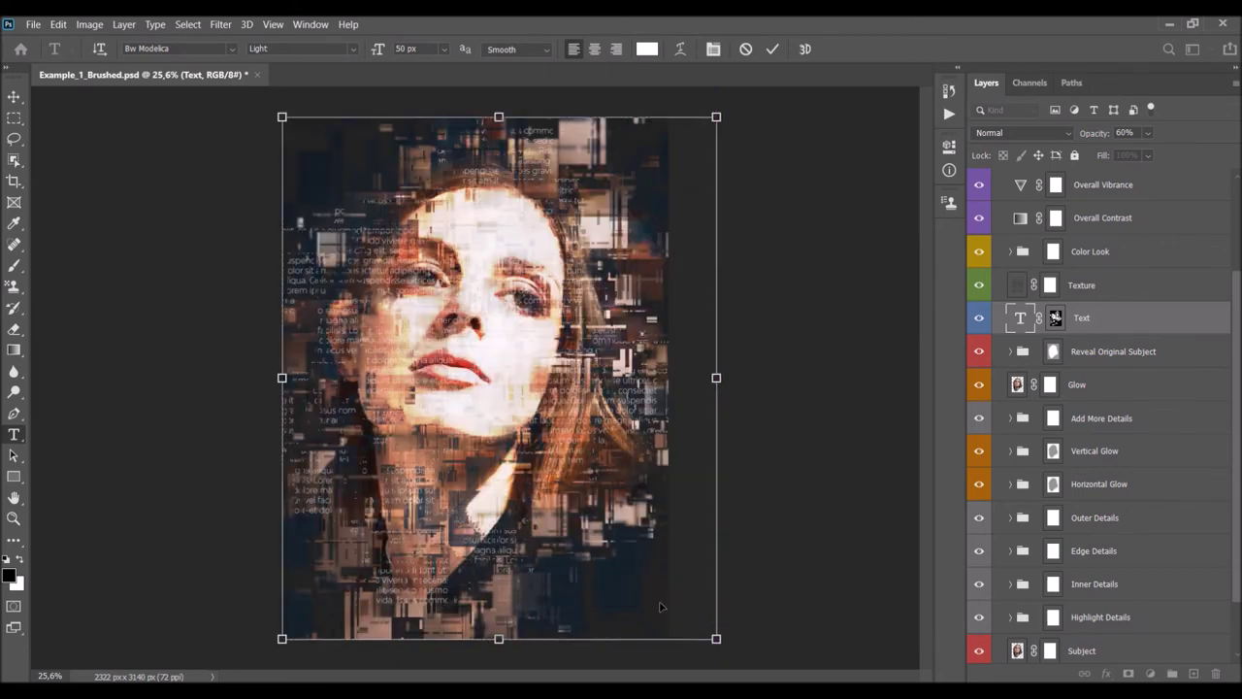
click(772, 48)
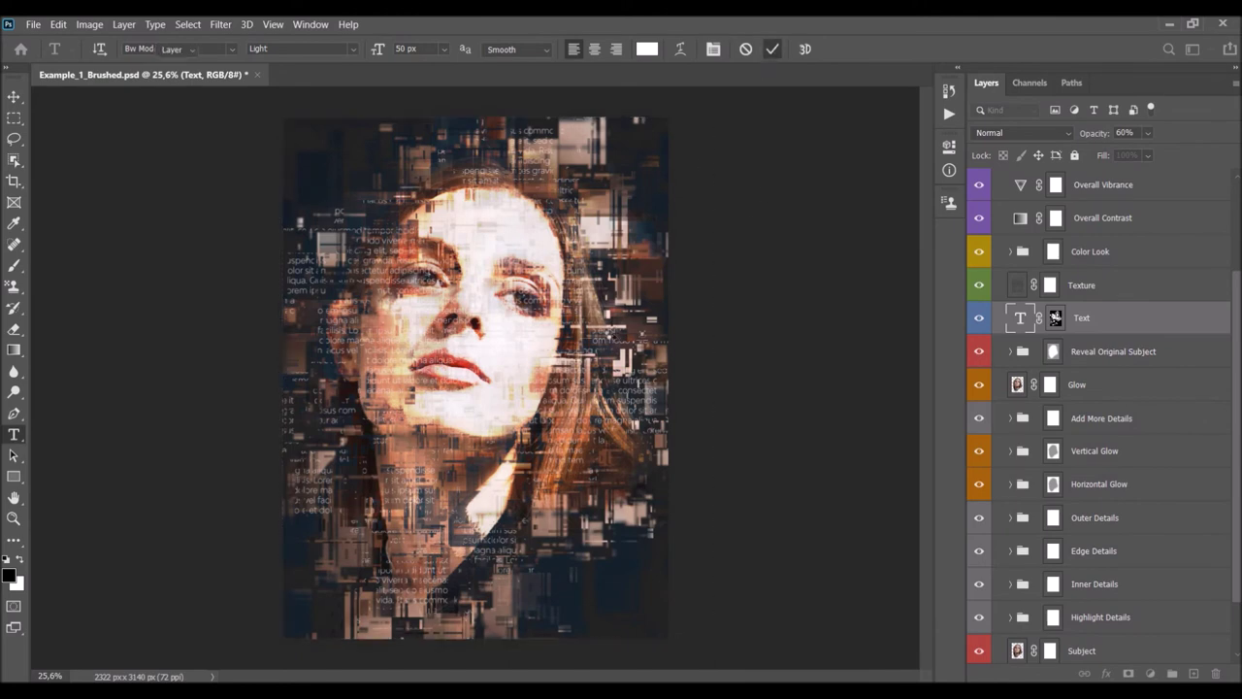
key(v)
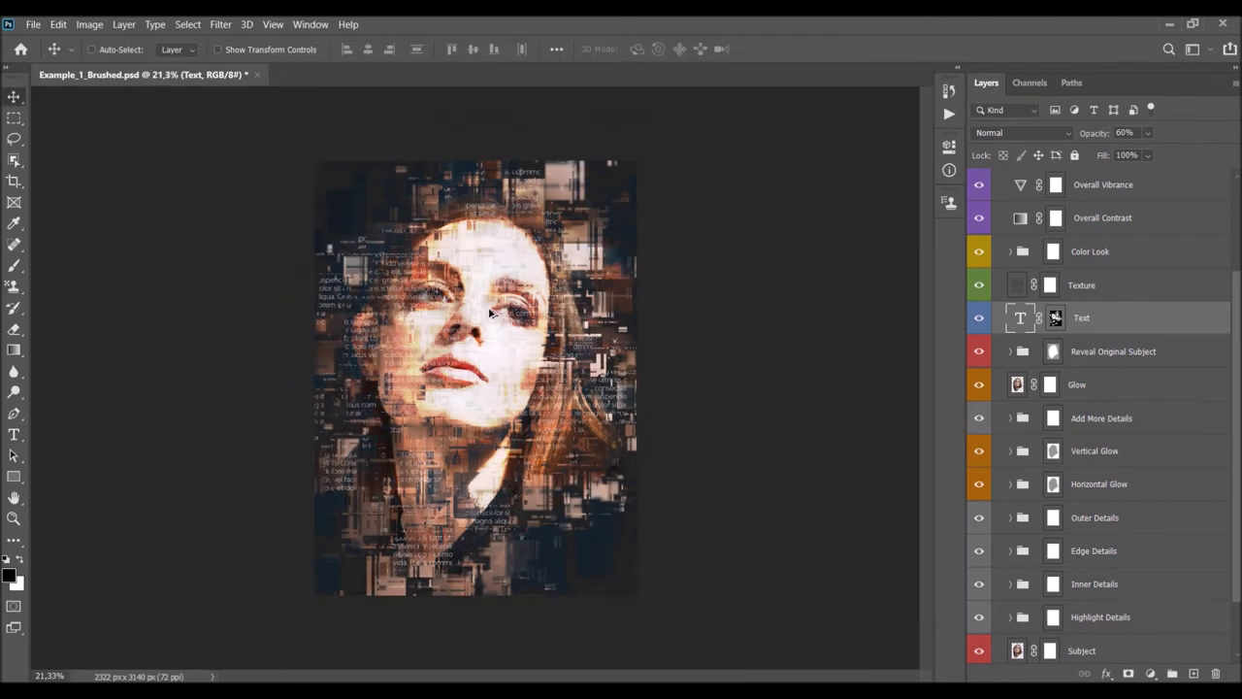
Change the Text layer's colour to beige dbcd9f, sampled from the portrait's face, and commit the text edit.
scroll(493, 312, up, 1)
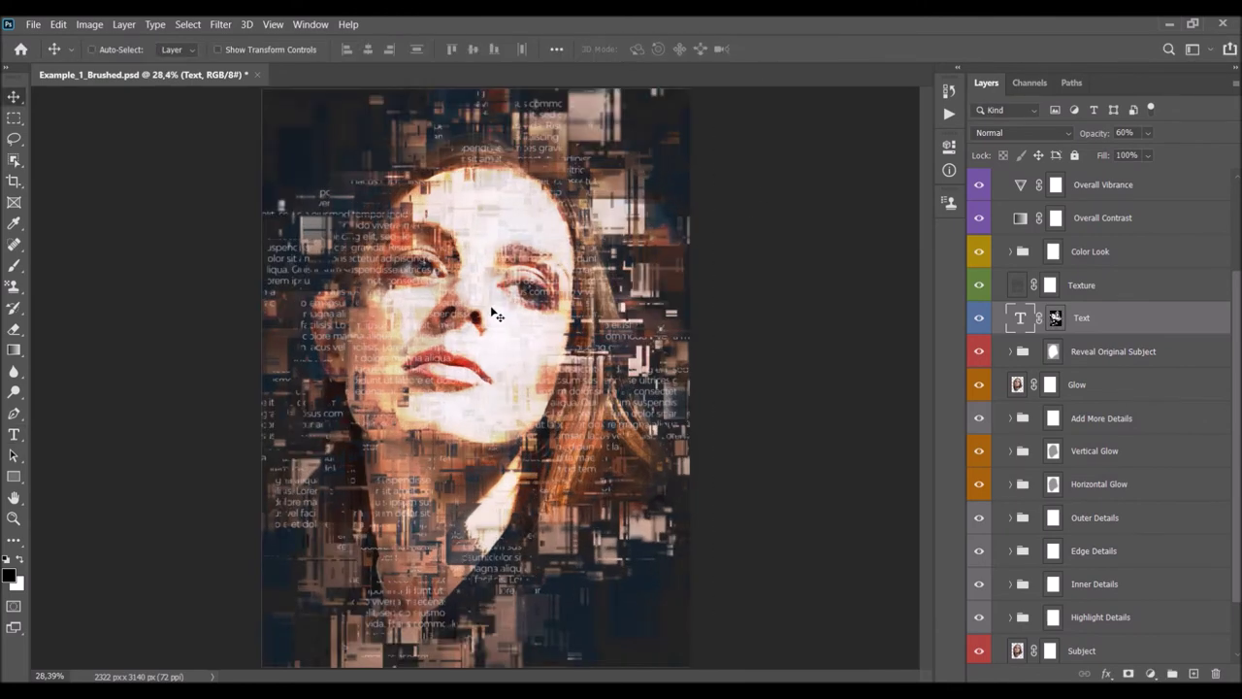
double_click(1021, 318)
click(647, 49)
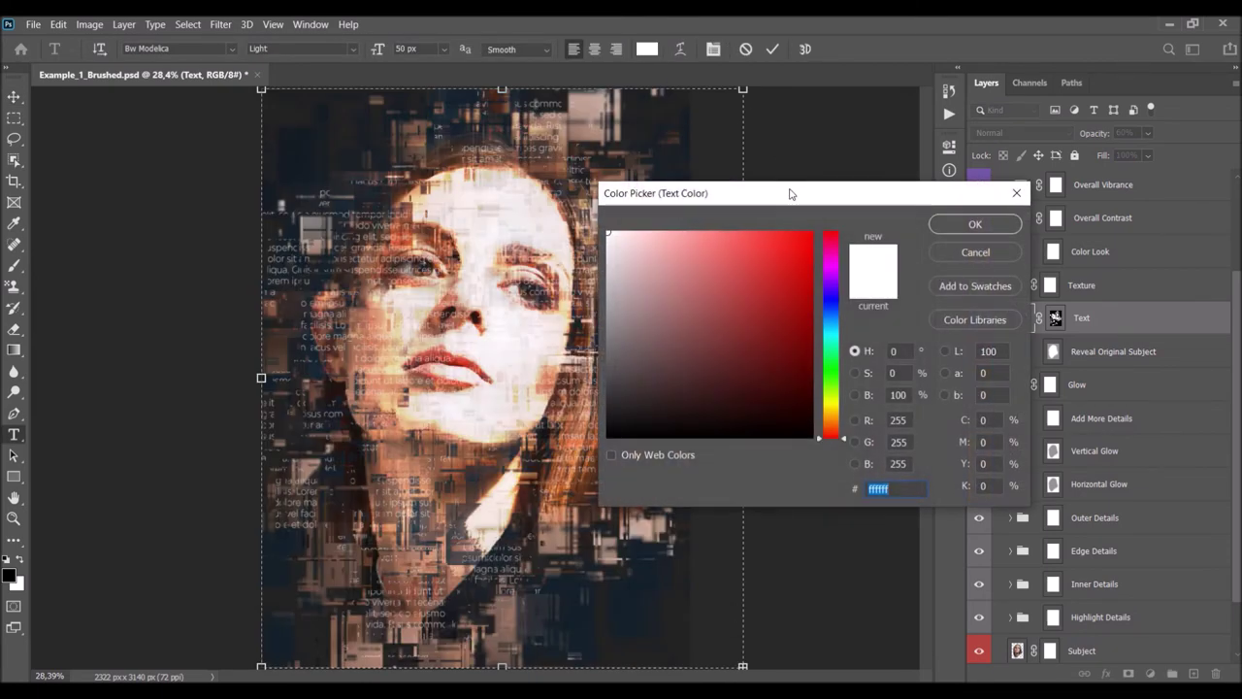
click(404, 313)
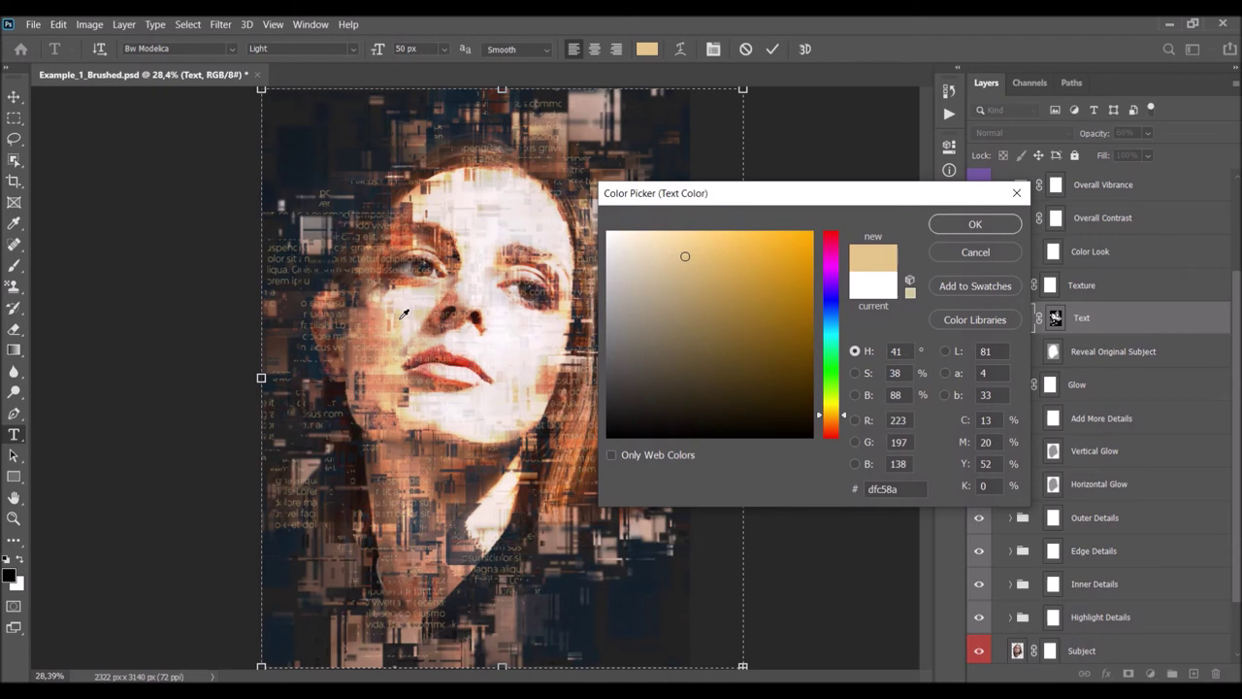
drag(404, 313, 420, 311)
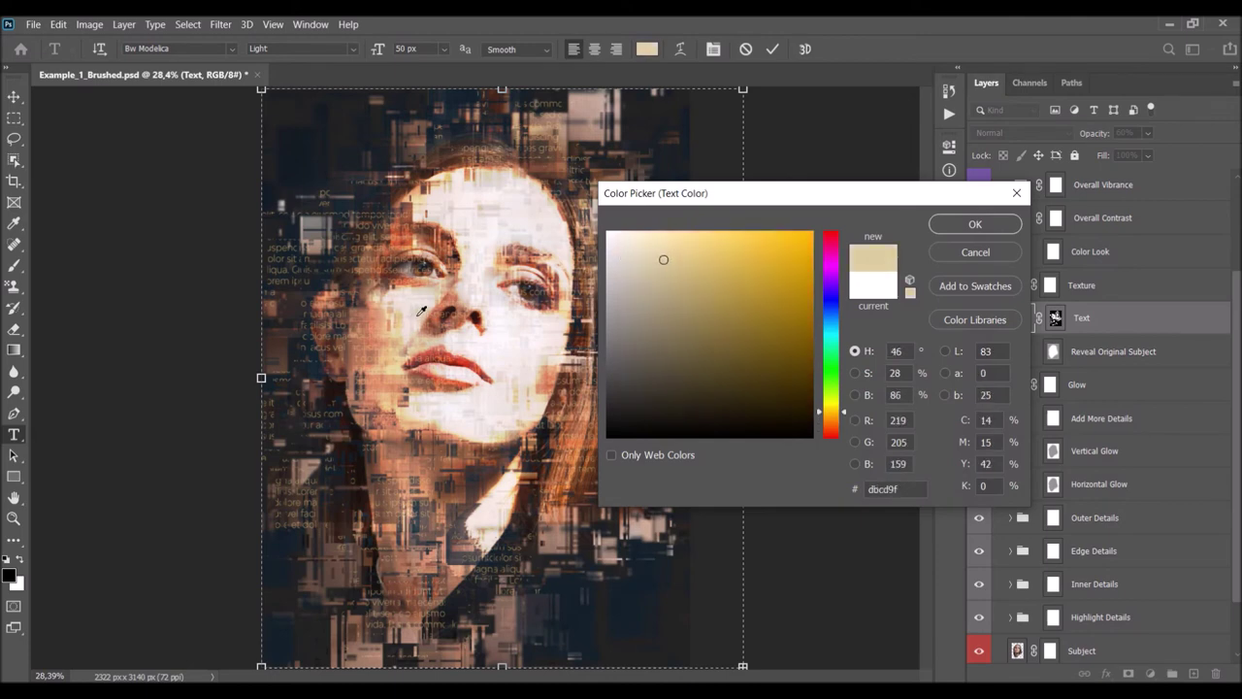
click(975, 225)
click(772, 49)
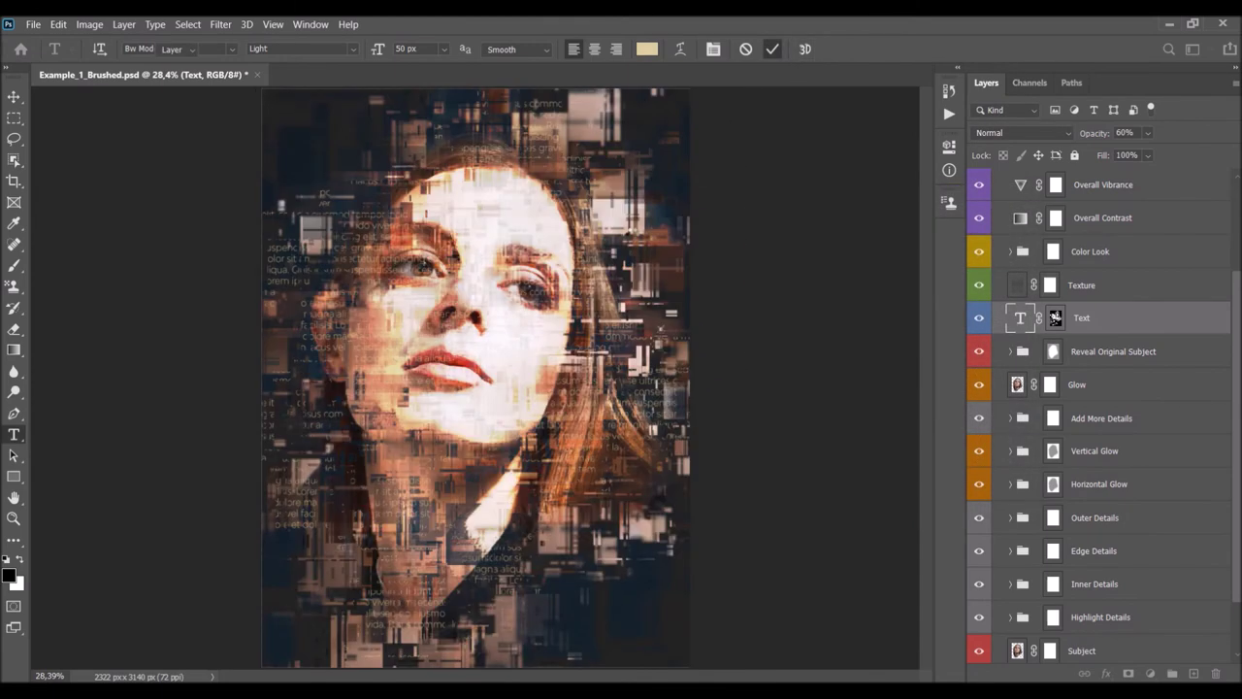
key(v)
Display the Text layer's mask on its own to examine its glitch shapes, and return to the normal image view.
scroll(487, 296, down, 2)
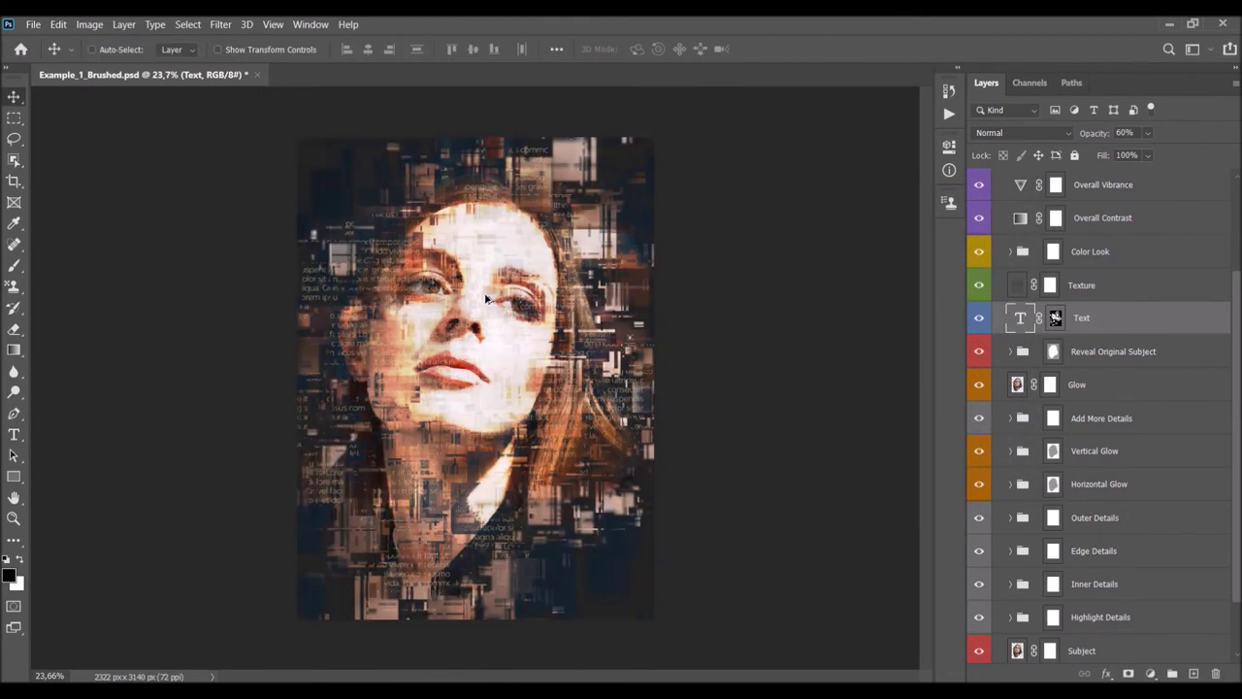
scroll(487, 296, up, 3)
scroll(467, 171, down, 1)
scroll(471, 178, down, 3)
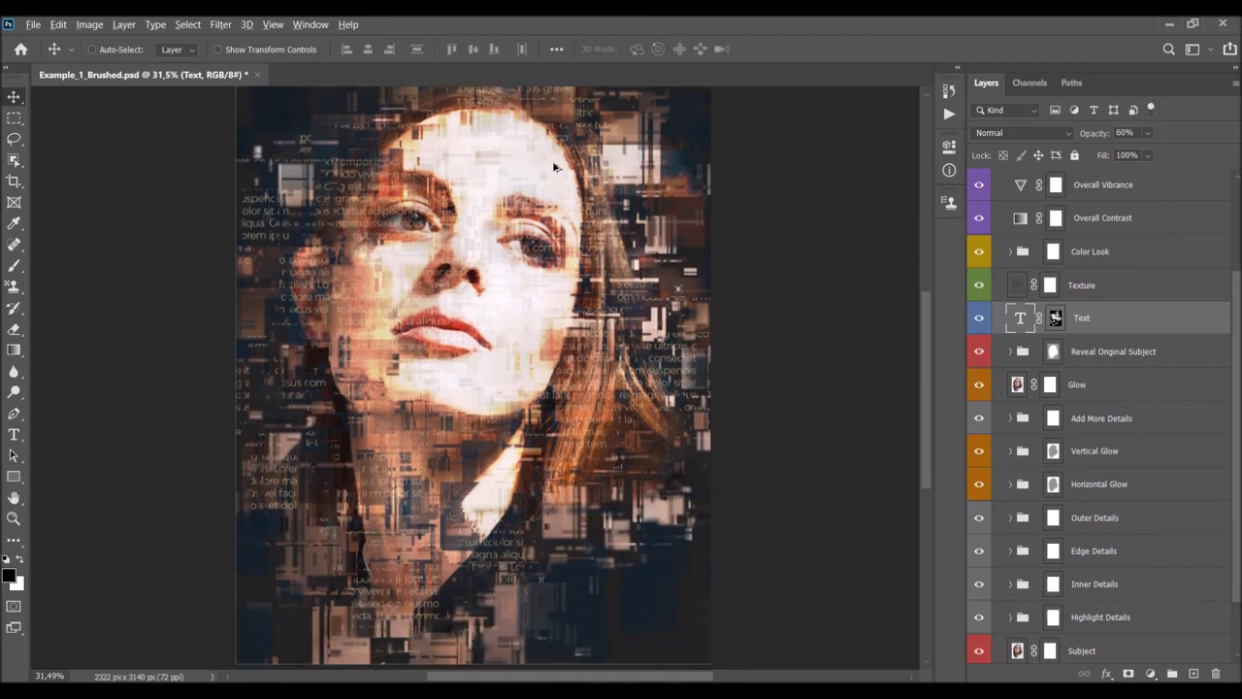
click(1055, 319)
alt+click(1055, 319)
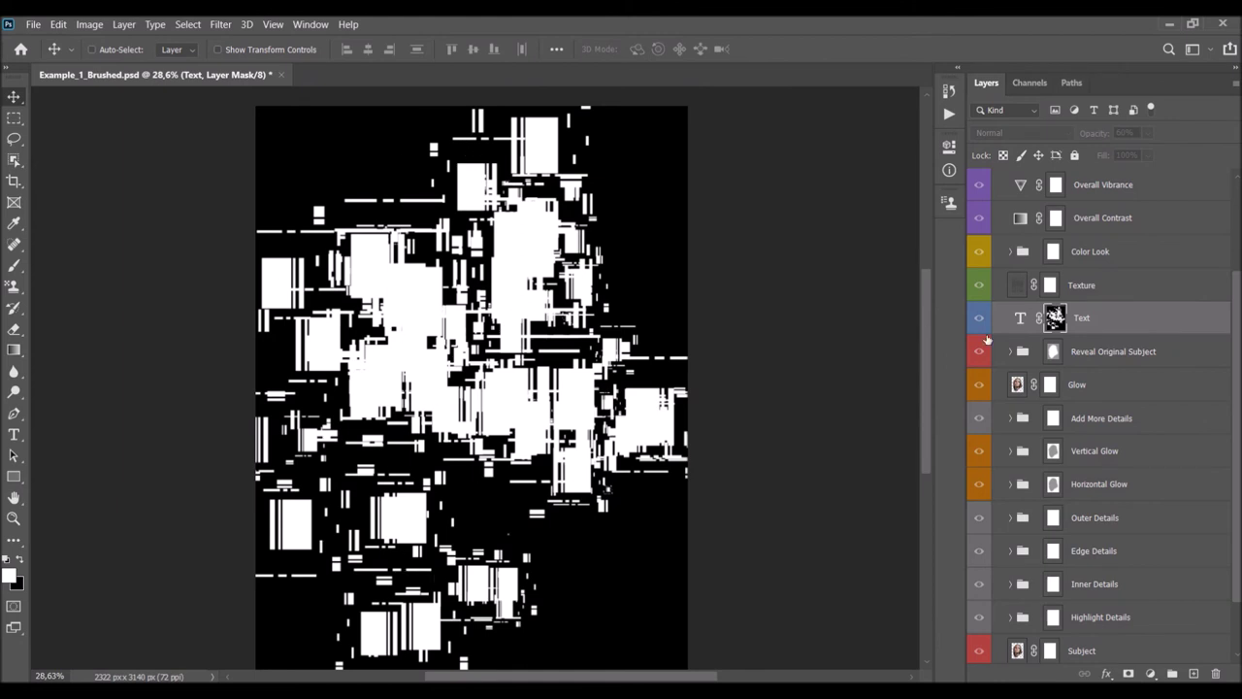
click(980, 318)
scroll(485, 373, down, 1)
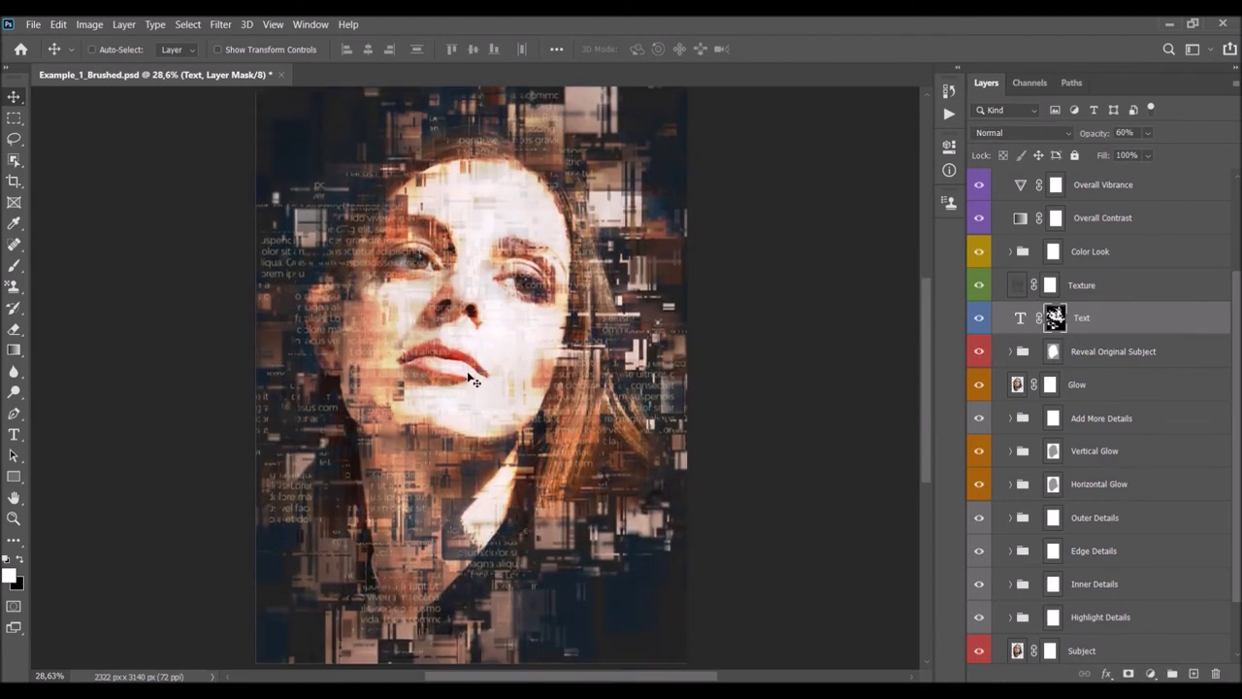
scroll(472, 376, up, 1)
Paint black with a 200 px soft round brush on the Text mask over the eye on the portrait's left side.
key(b)
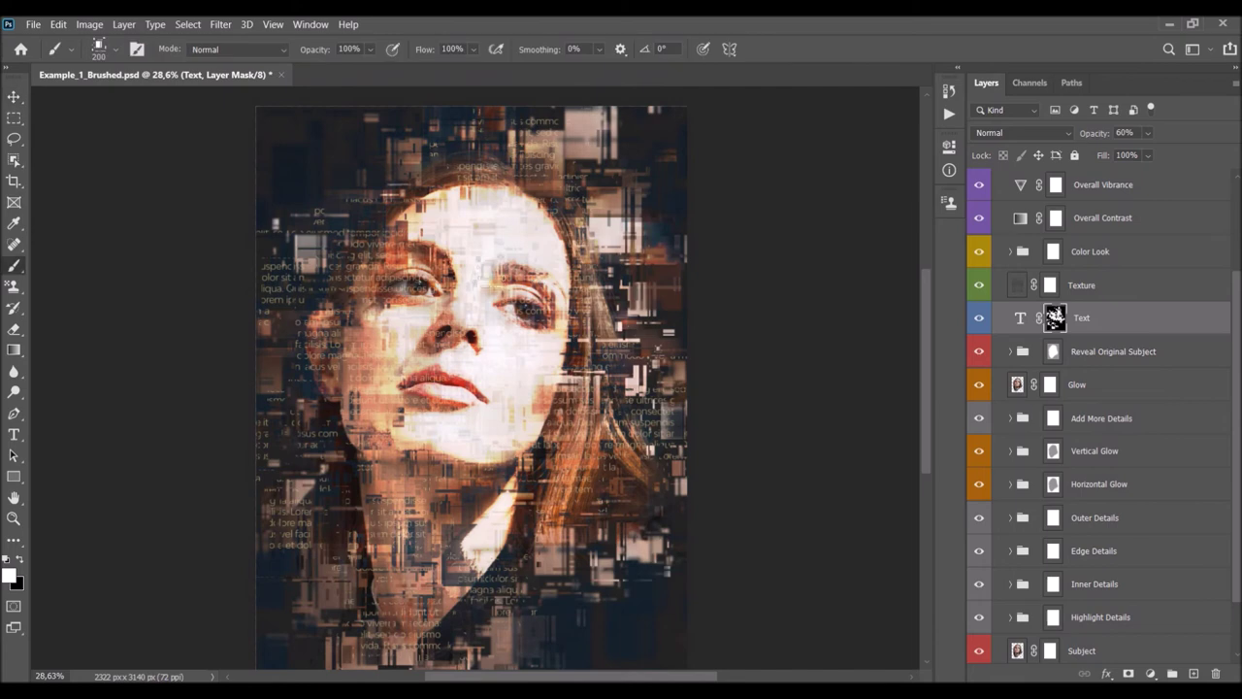
scroll(412, 281, up, 1)
key(x)
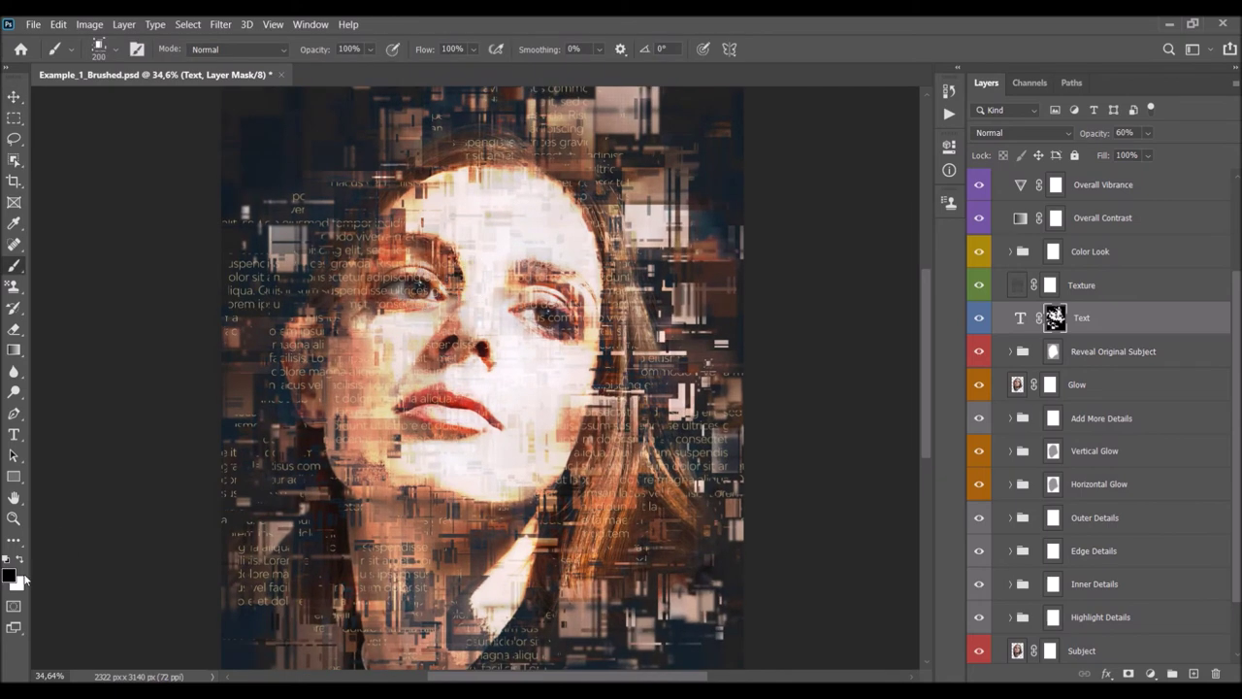
right_click(461, 309)
scroll(590, 490, up, 1)
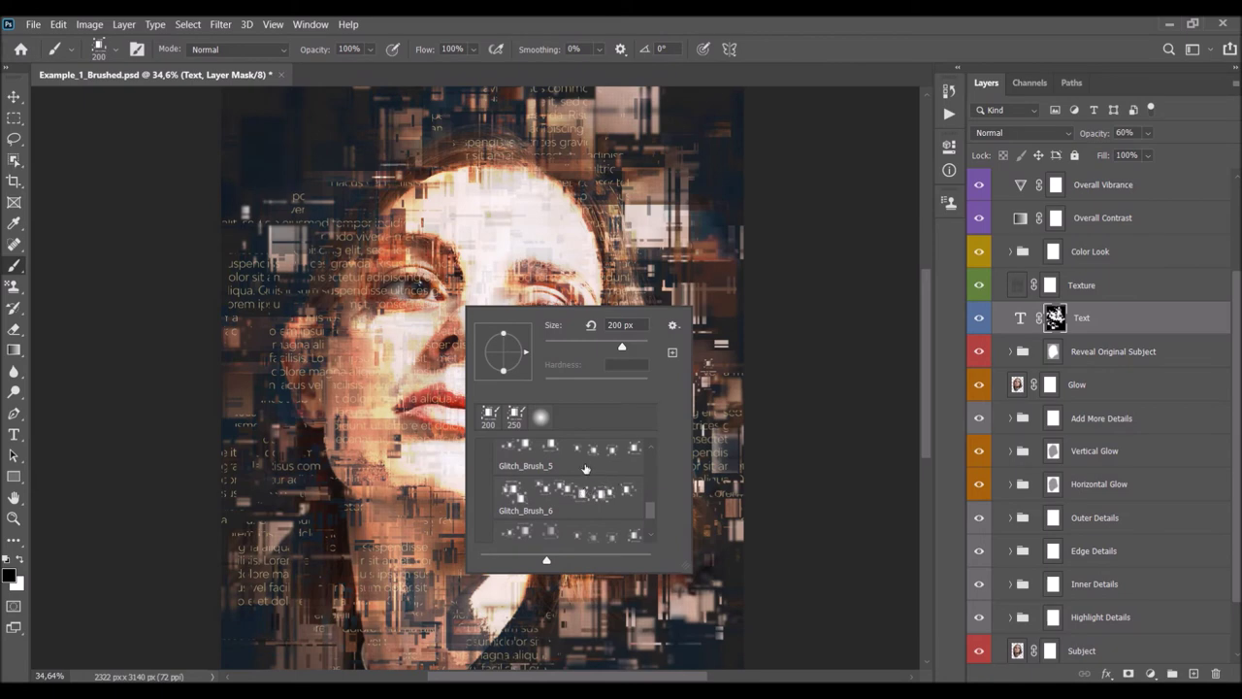
click(541, 419)
drag(389, 272, 460, 317)
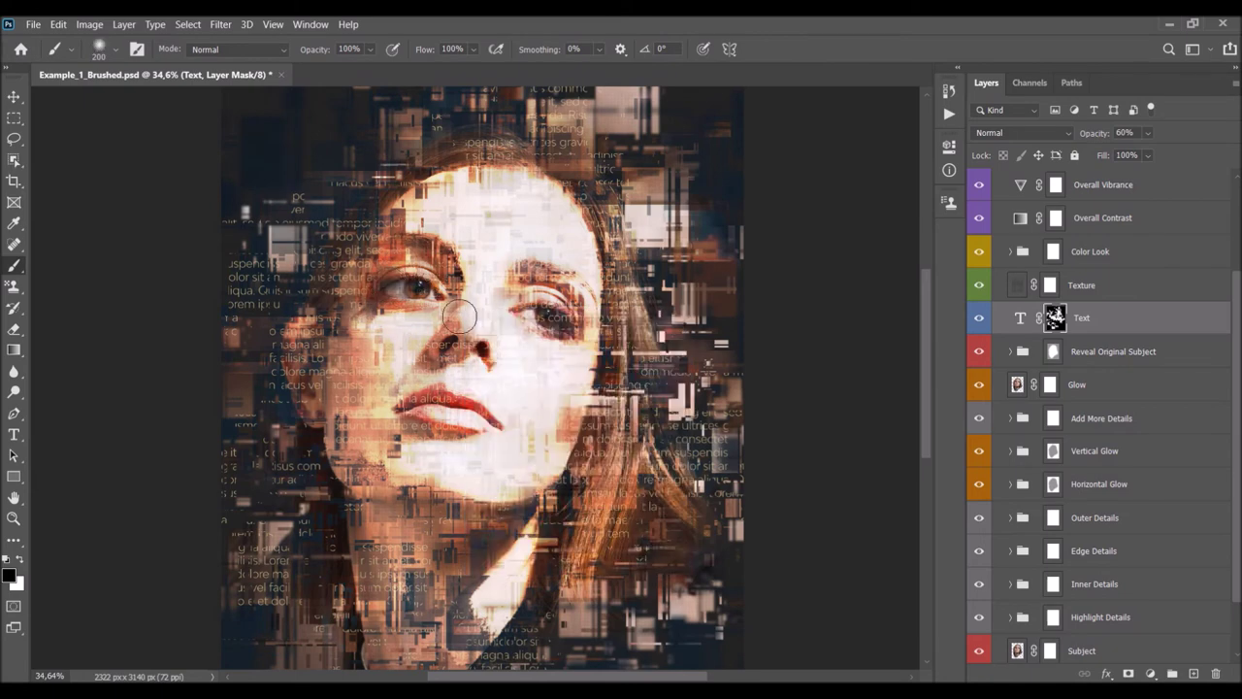
Choose the Glitch_Brush_6 preset at 800 px for painting on the Text mask.
right_click(517, 326)
click(585, 448)
scroll(595, 454, up, 1)
click(595, 454)
click(589, 478)
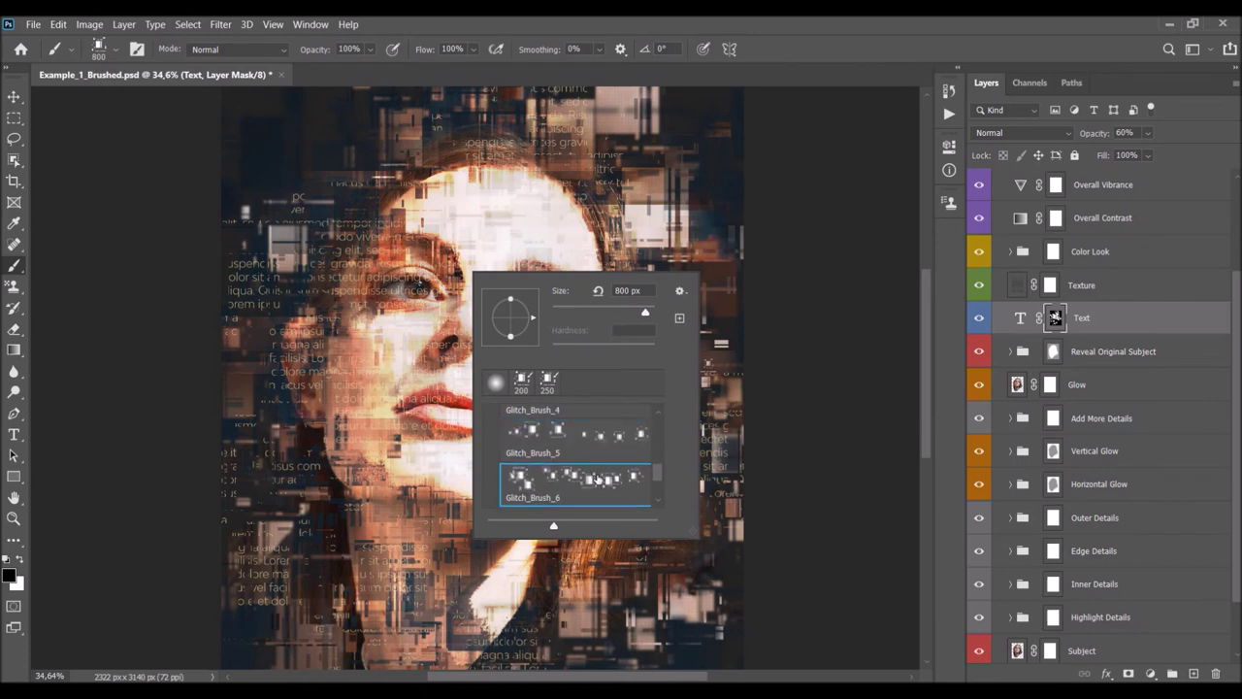
key(Escape)
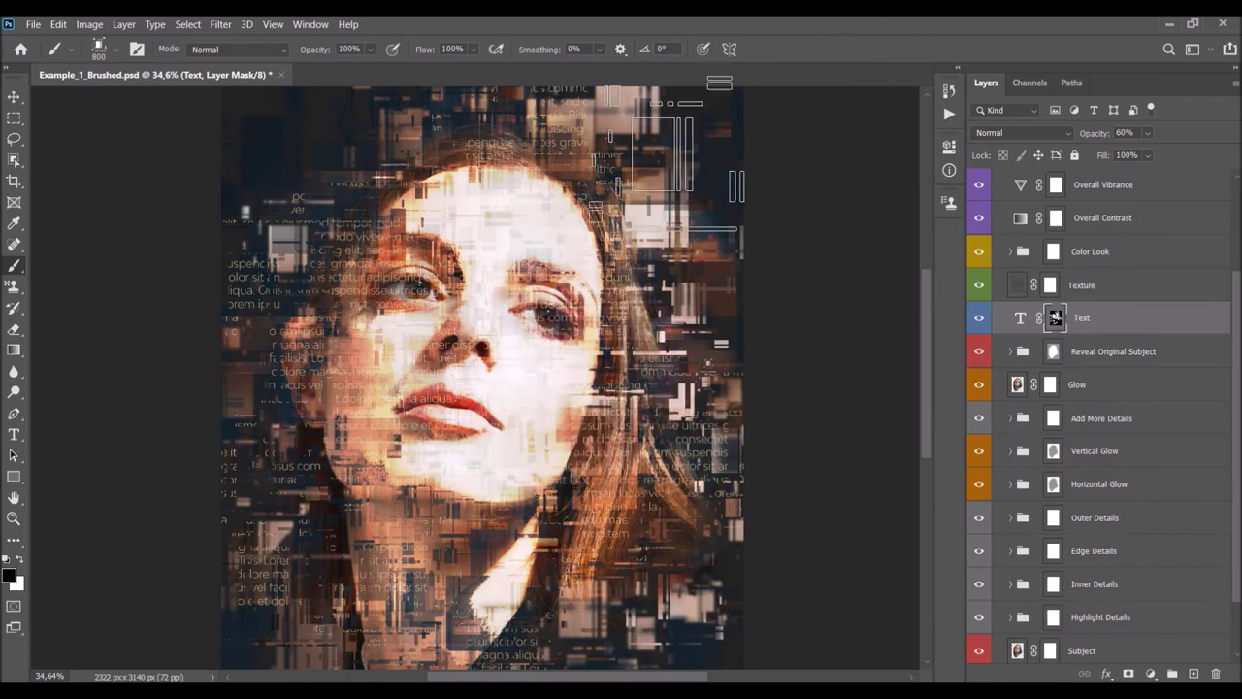
Select a rectangle around the eye on the portrait's left side and fill it with the black foreground colour on the Text mask.
key(m)
drag(359, 264, 460, 314)
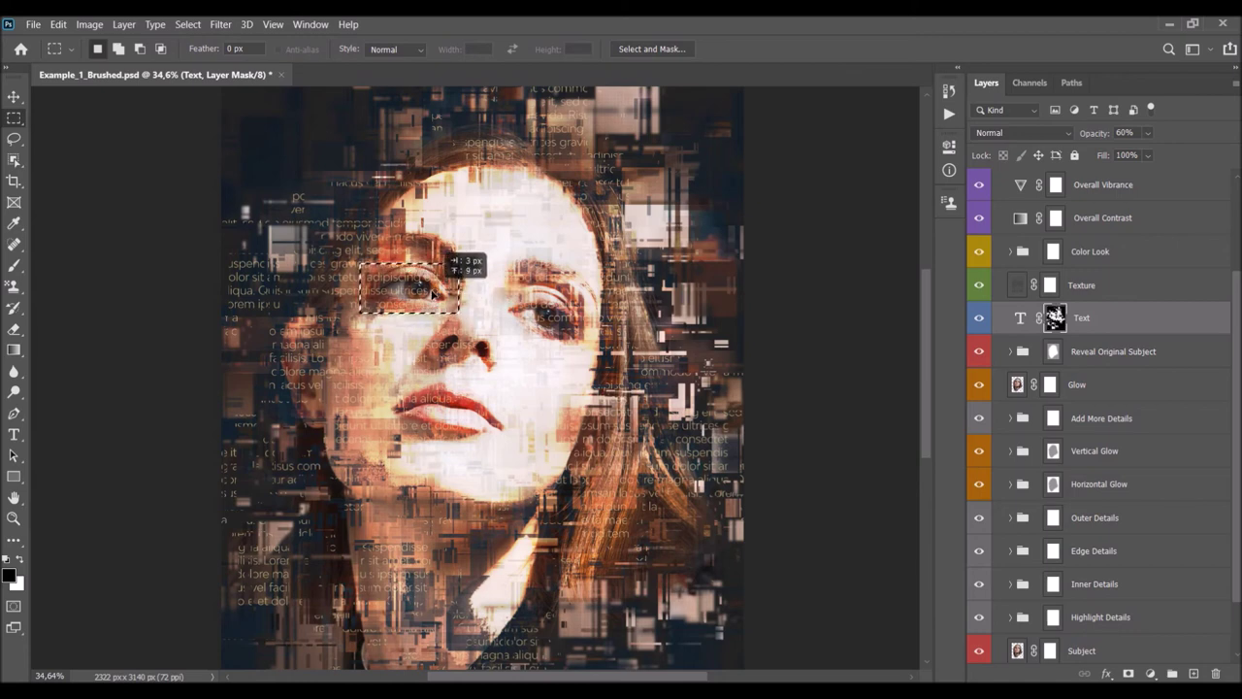
click(56, 25)
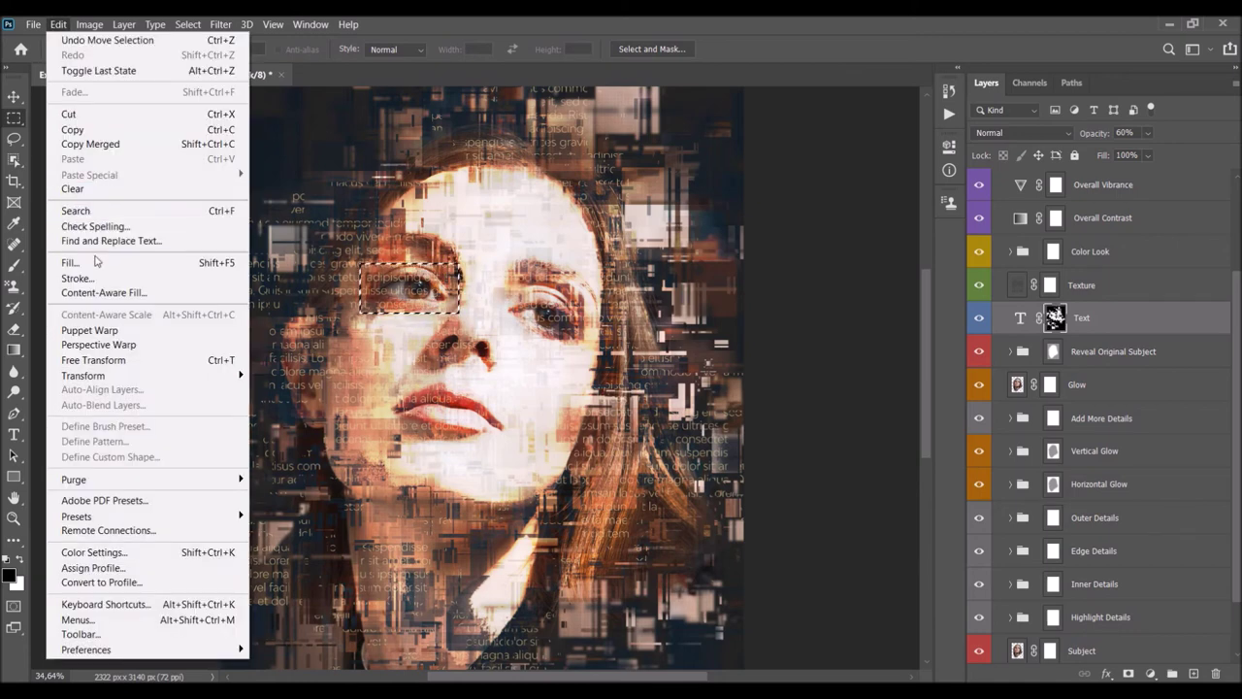
click(73, 262)
click(575, 181)
click(580, 199)
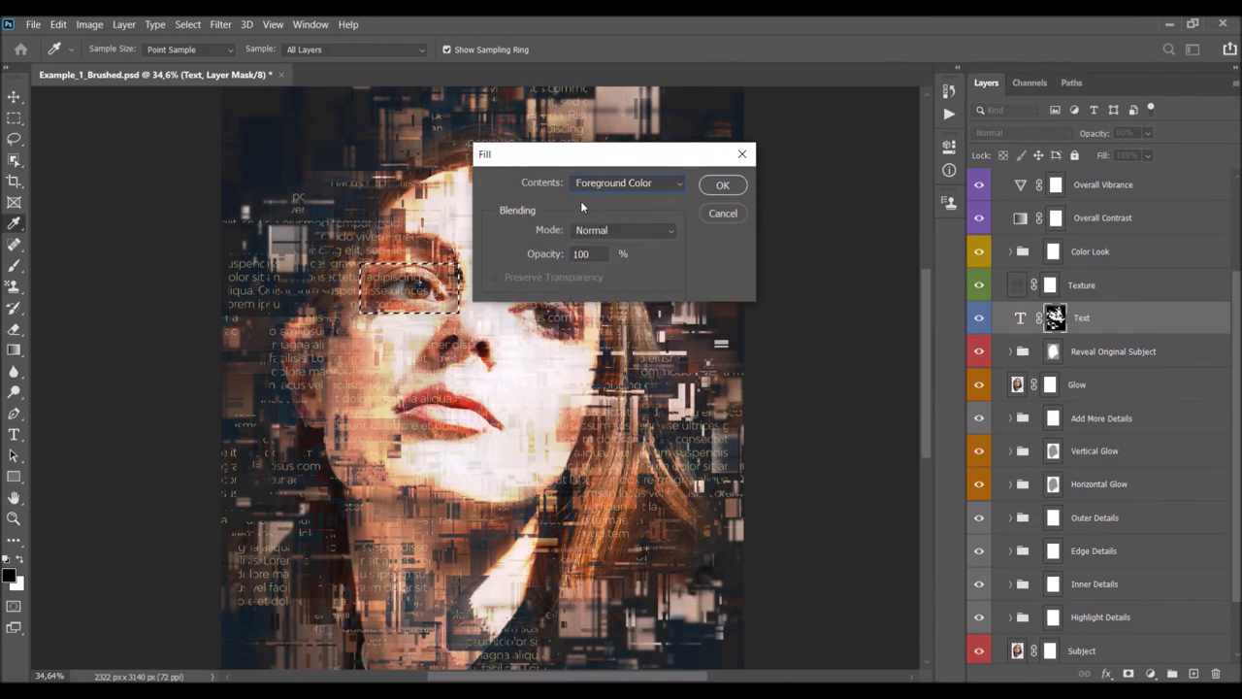
click(718, 185)
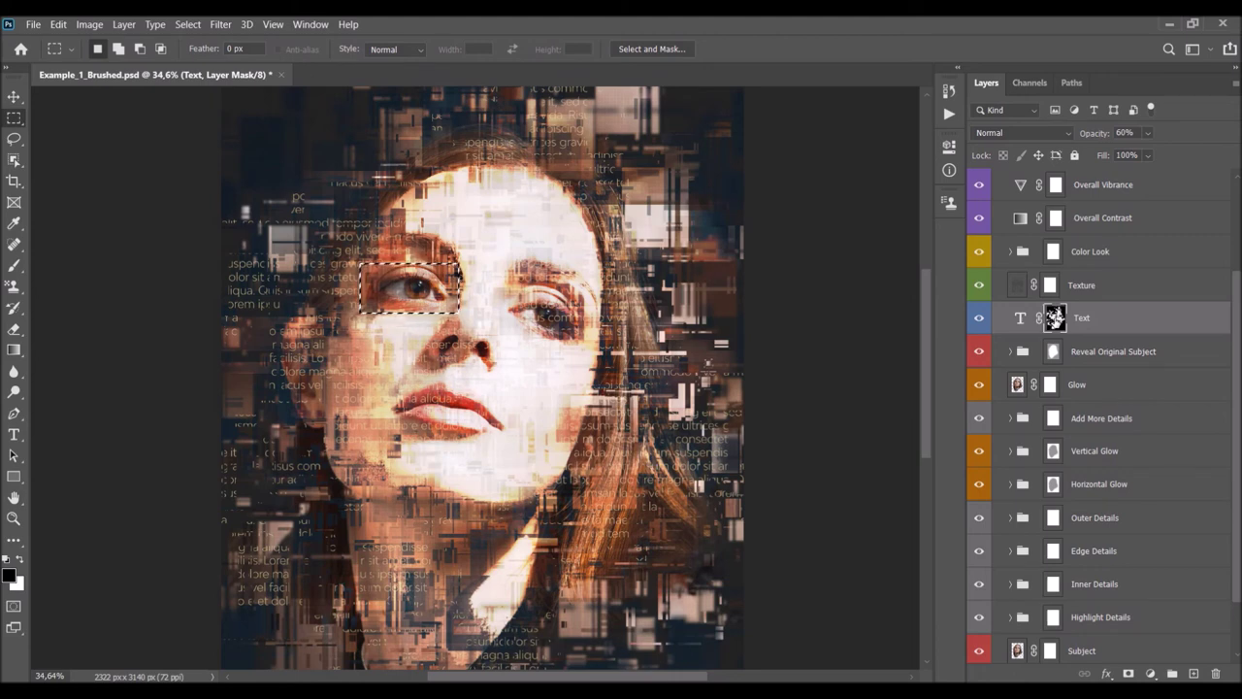
scroll(494, 282, down, 5)
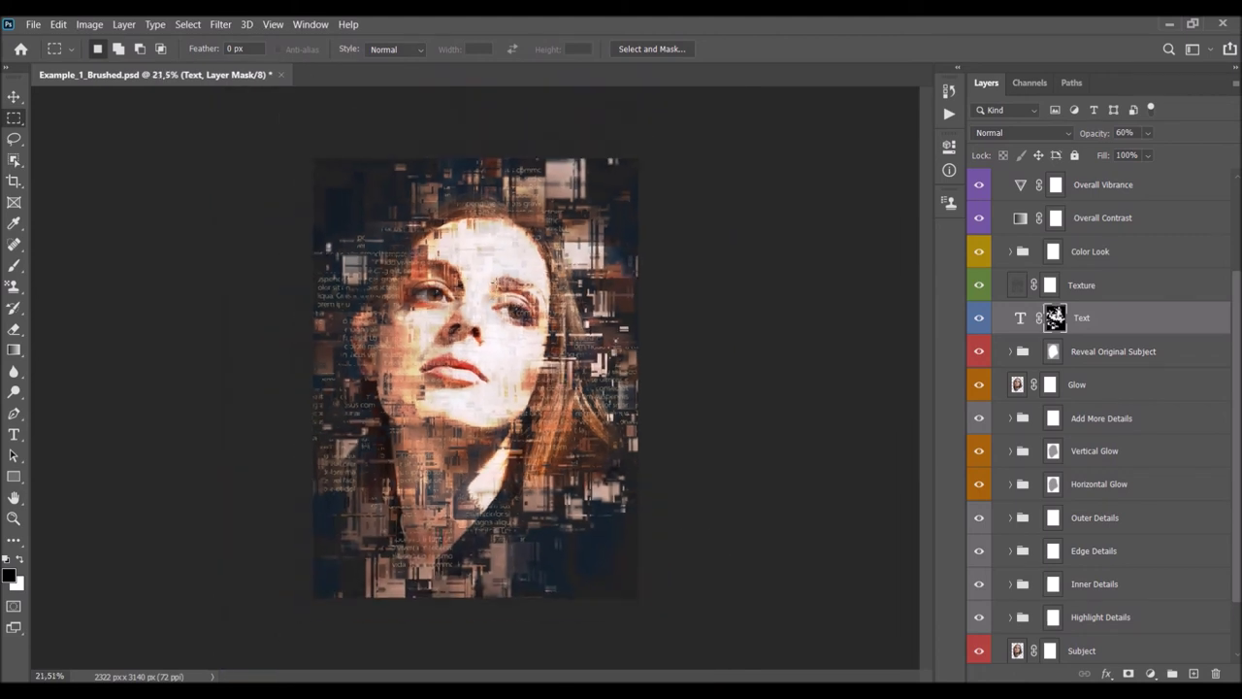
Replace the Text layer's mask with a new one inverted to solid black.
scroll(494, 281, up, 3)
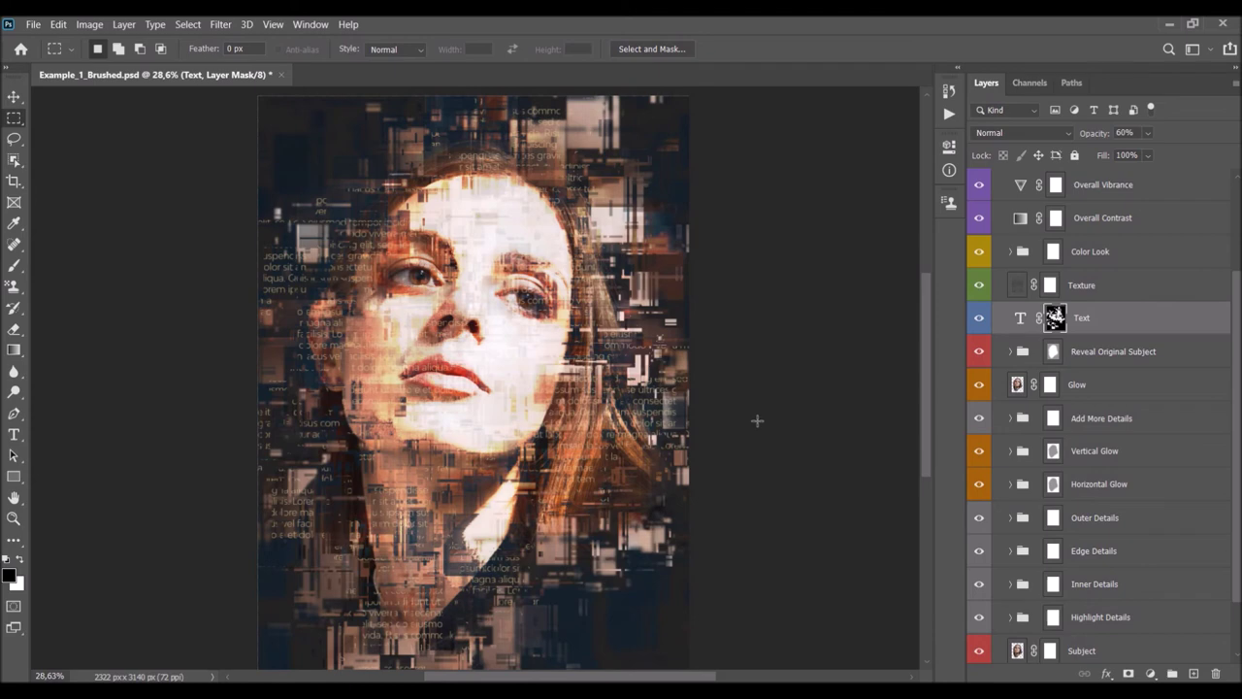
scroll(679, 311, down, 1)
scroll(637, 301, up, 2)
scroll(589, 261, down, 3)
scroll(563, 178, up, 1)
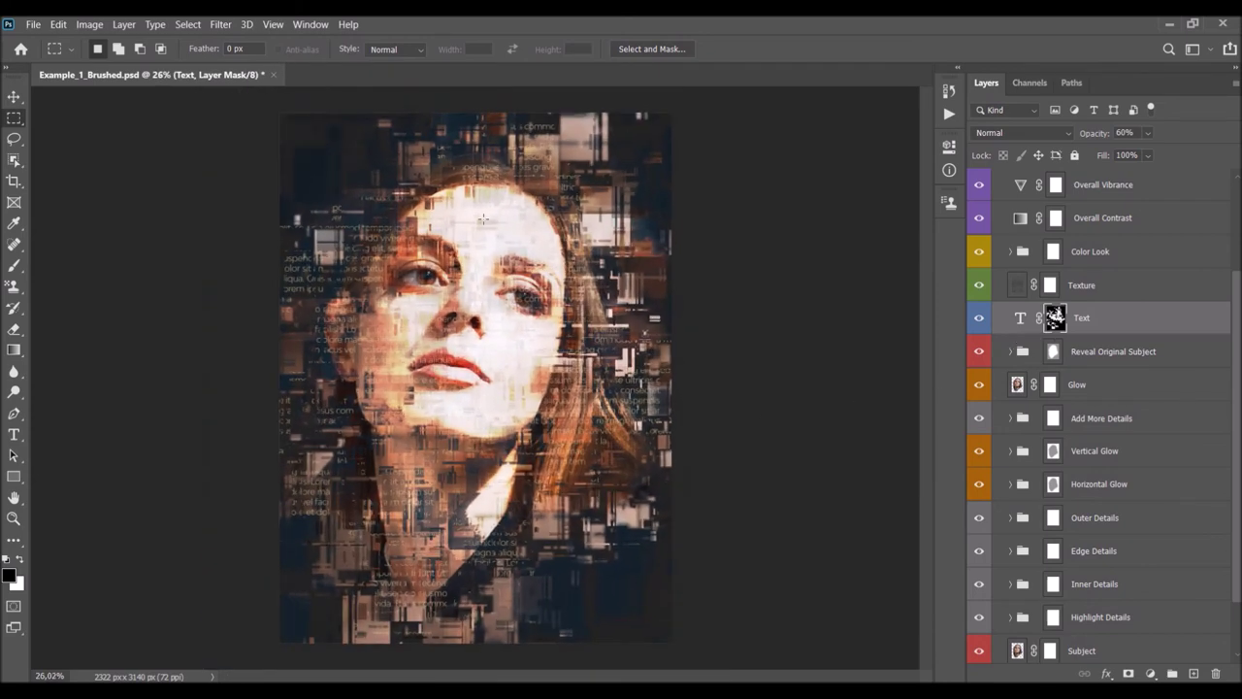
right_click(1061, 319)
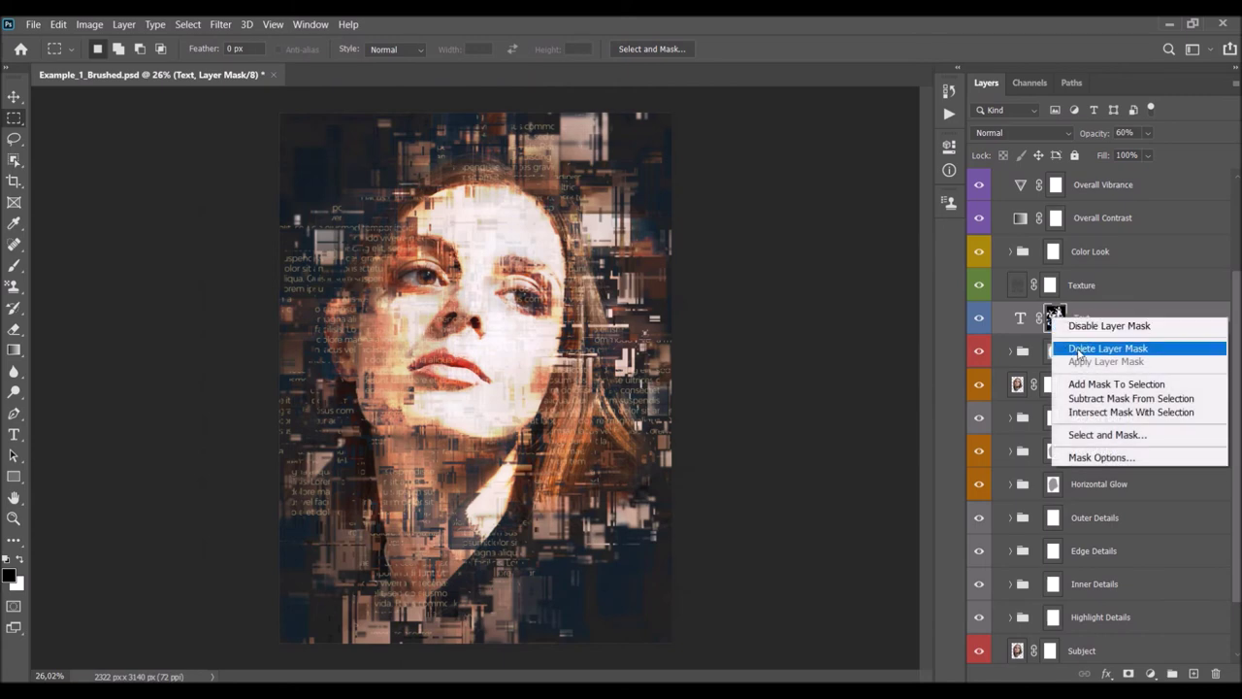
click(1067, 349)
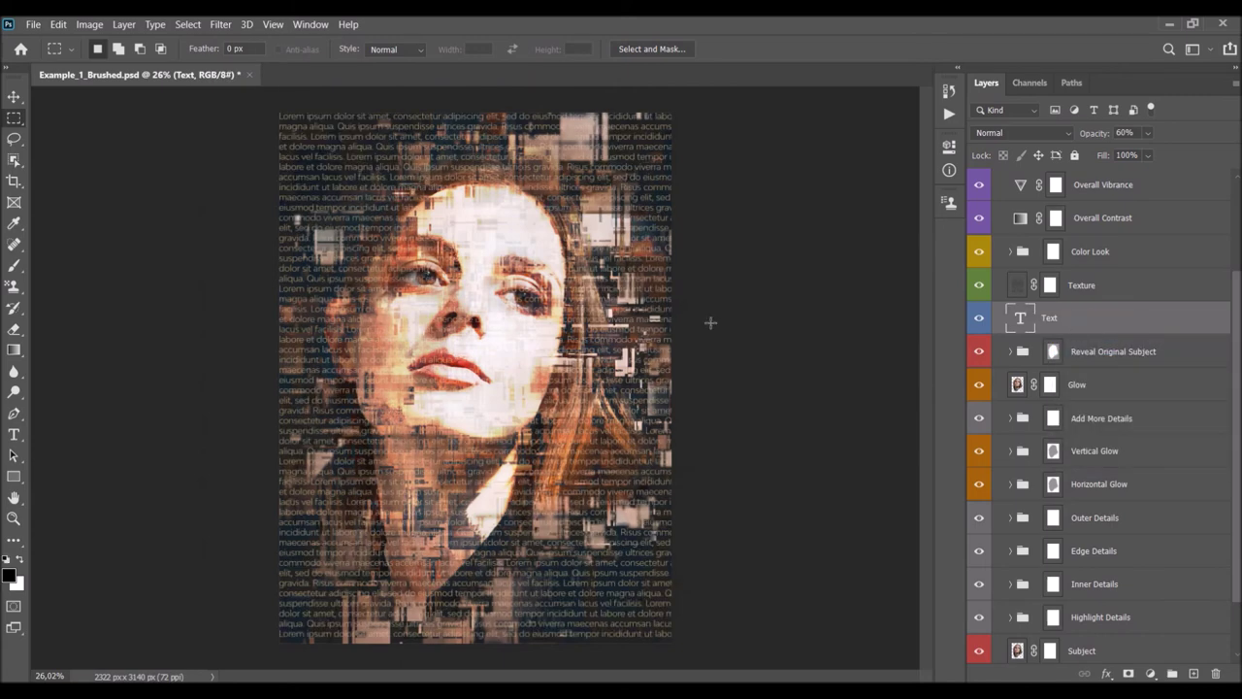
click(1130, 674)
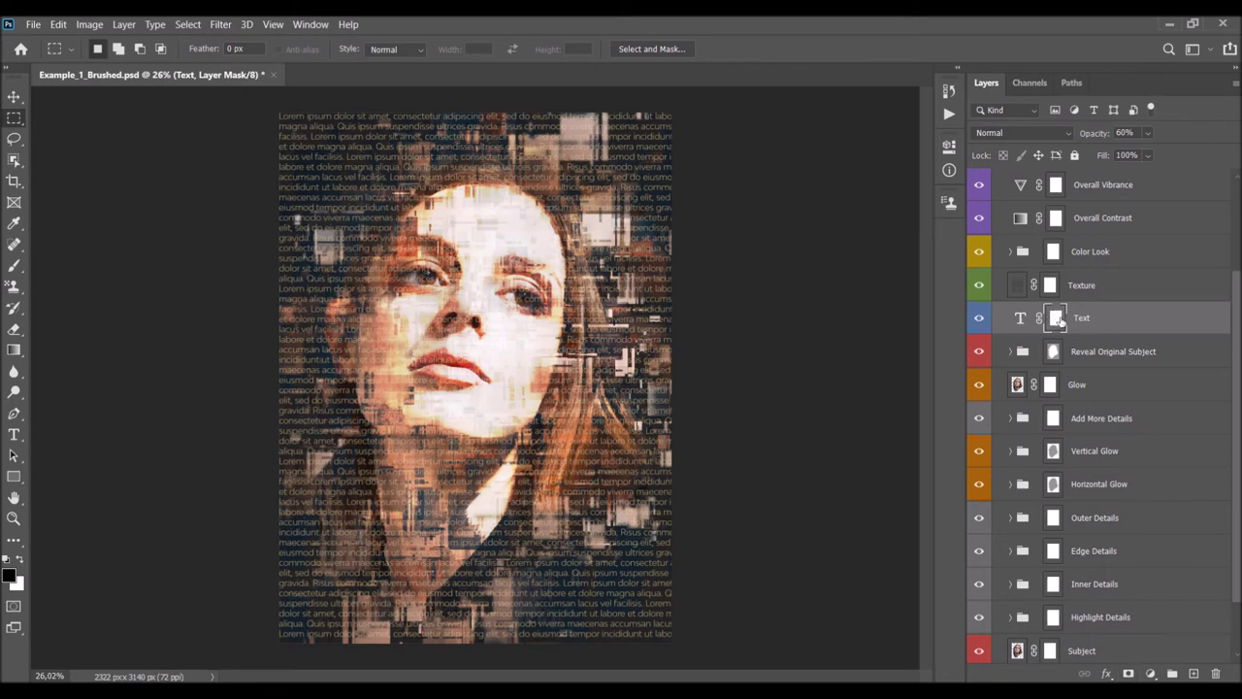
key(ctrl+i)
key(ctrl+0)
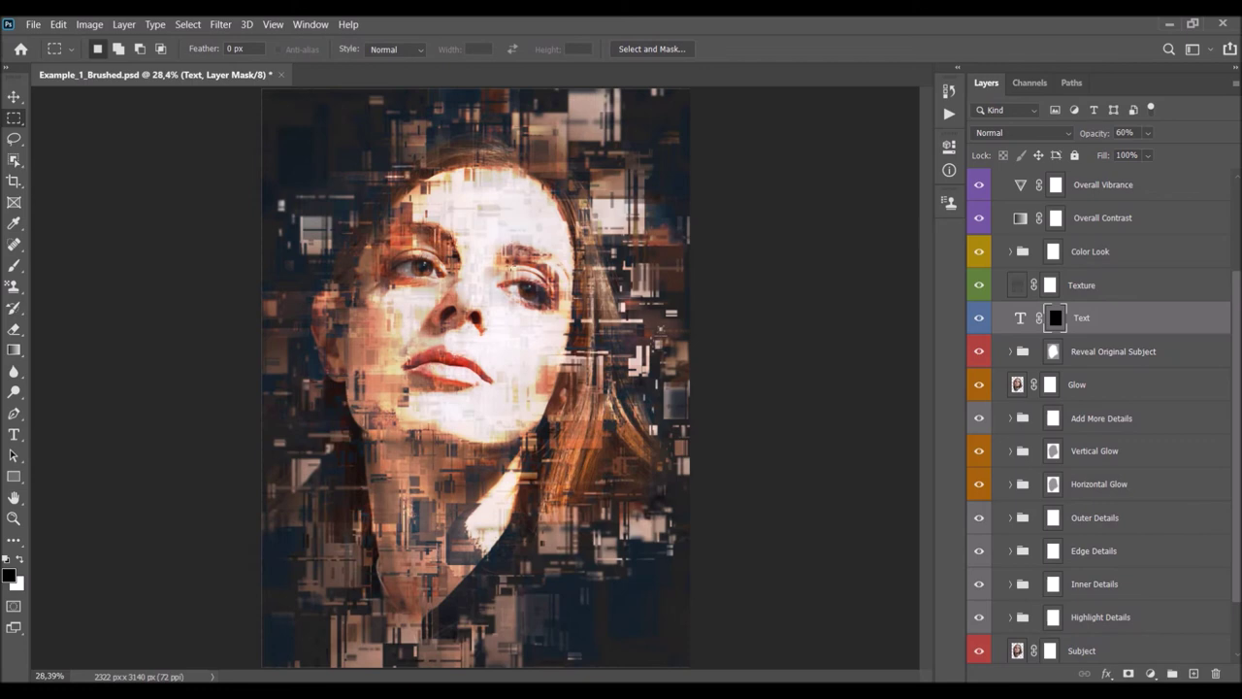
Activate the Brush tool and pick Glitch_Brush_6 at 800 px from the brush presets.
key(b)
scroll(660, 330, down, 2)
scroll(515, 284, up, 1)
right_click(515, 283)
scroll(643, 468, up, 2)
scroll(643, 468, down, 2)
scroll(644, 468, up, 1)
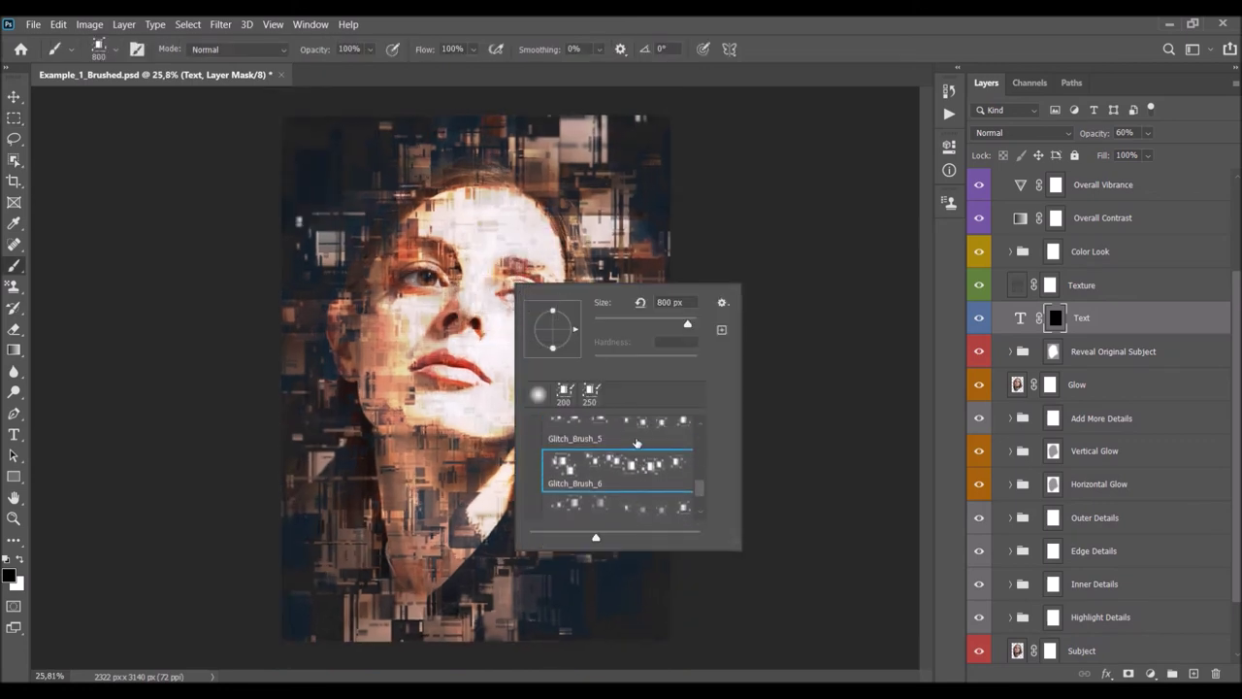
click(635, 446)
click(624, 484)
key(Return)
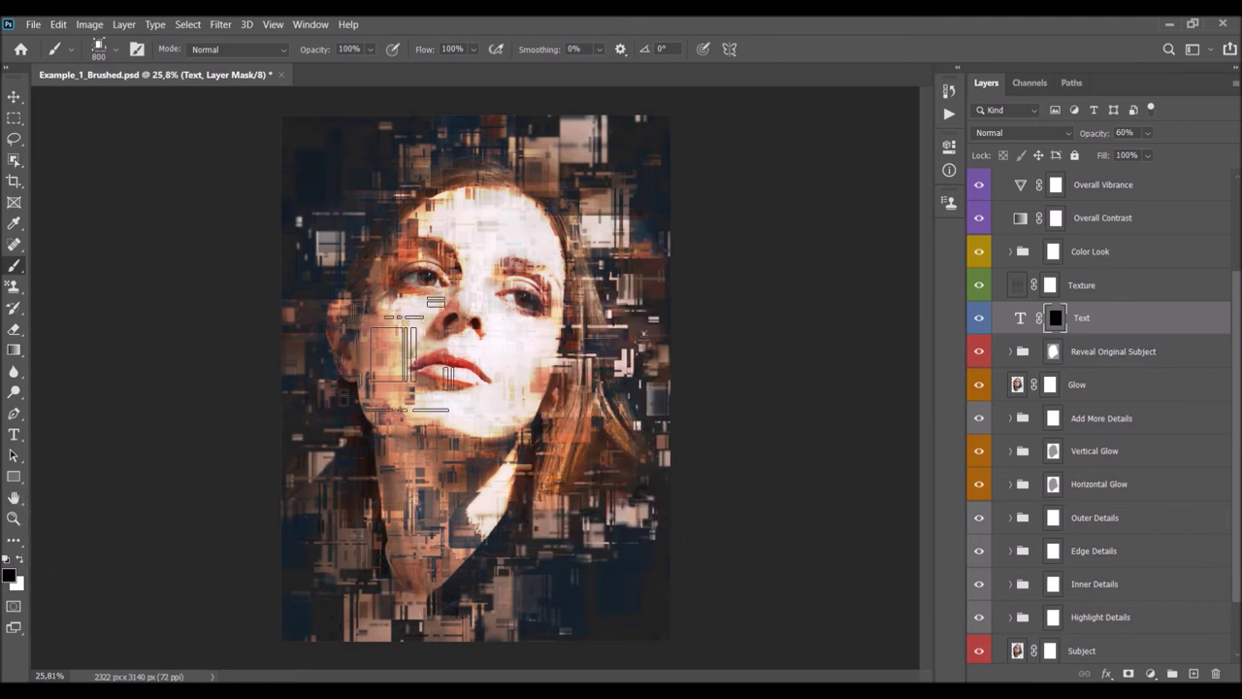
Make white the foreground colour and stamp the glitch brush on the Text mask around the image's corners.
click(18, 561)
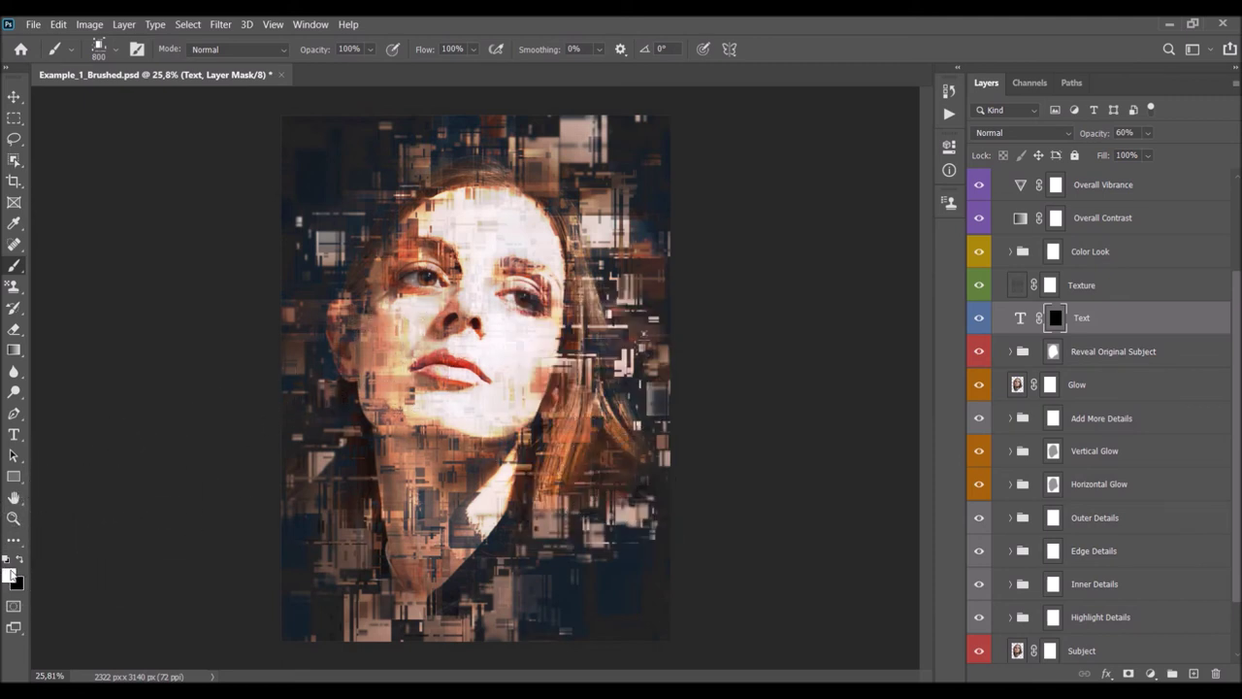
click(354, 134)
click(229, 541)
click(318, 464)
click(427, 526)
click(643, 581)
click(638, 138)
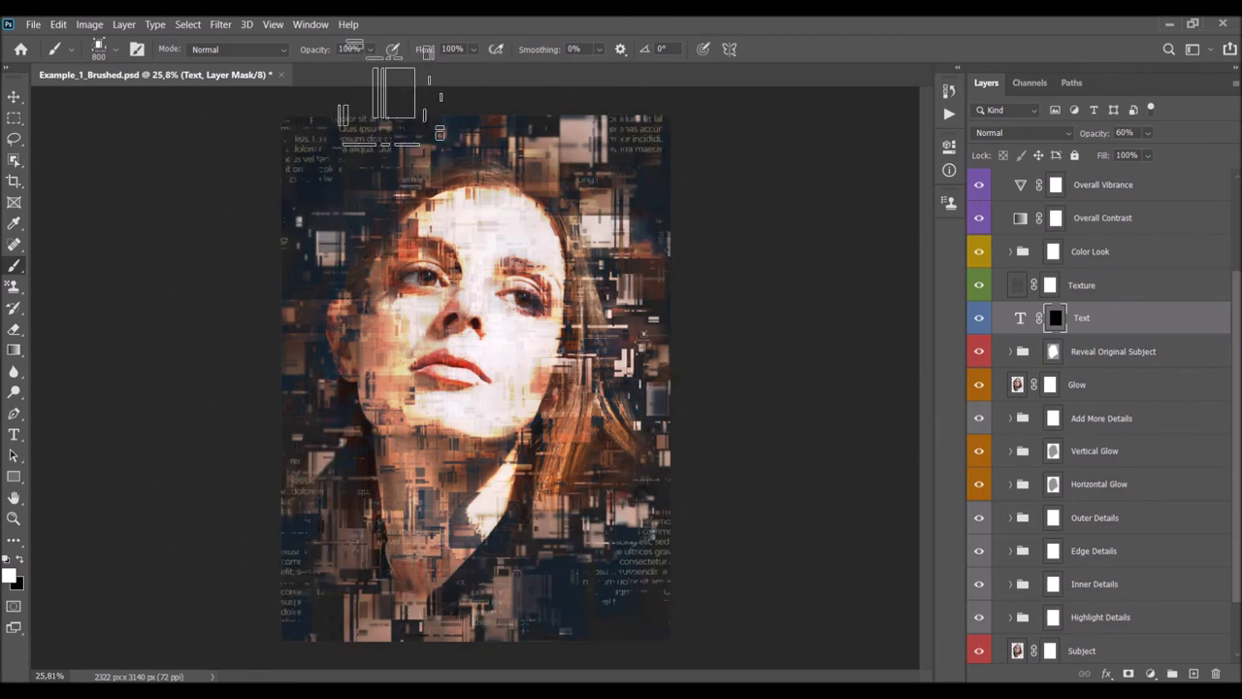
Switch to a 500 px glitch brush and paint white on the Text mask to reveal more text around the portrait.
right_click(535, 283)
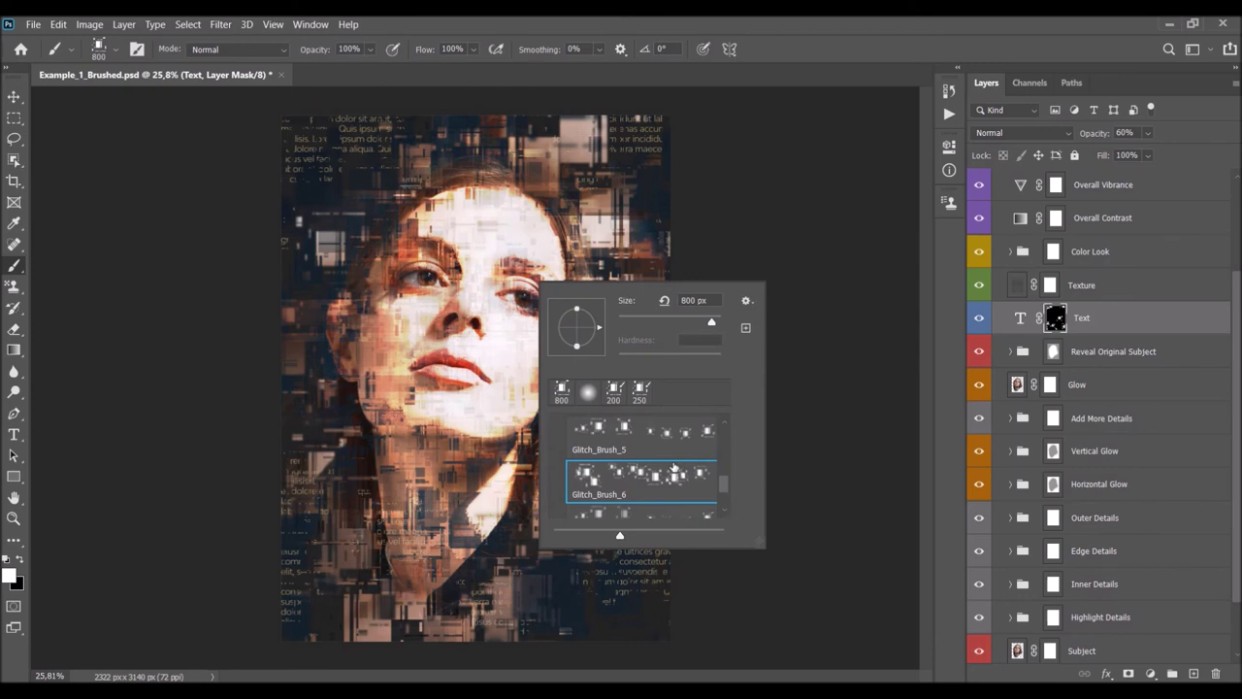
double_click(651, 439)
drag(852, 621, 366, 602)
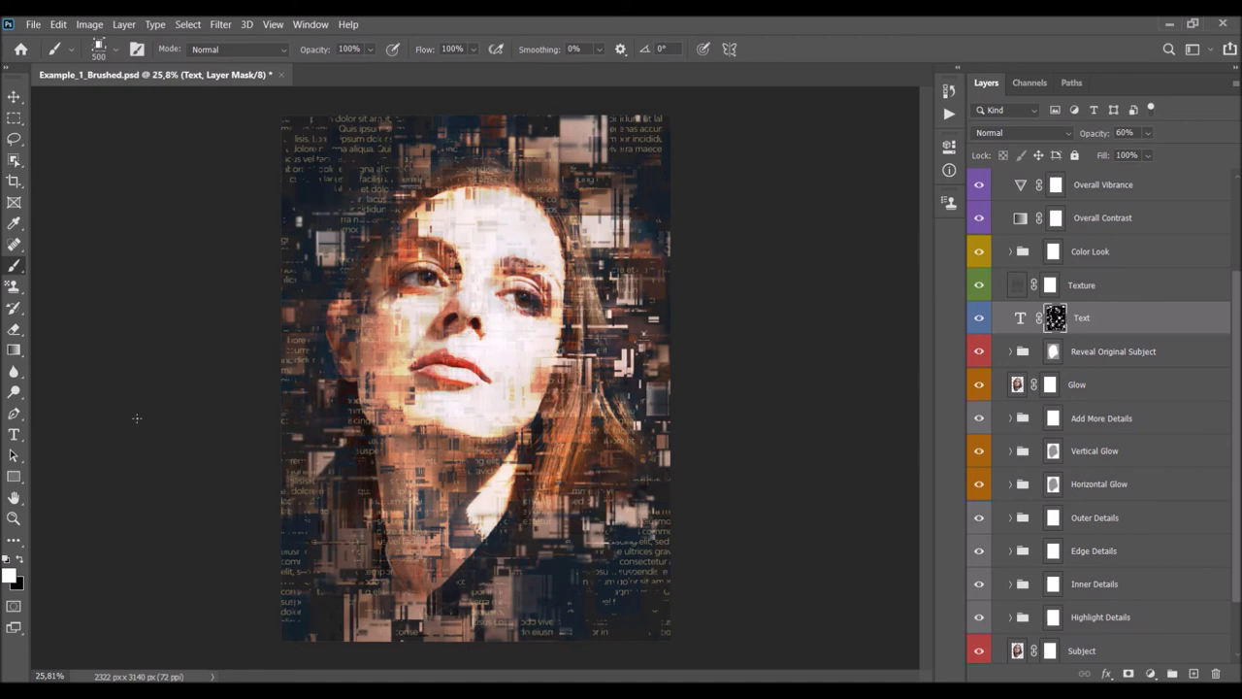
Examine the repainted text across the portrait both close up and as a whole.
key(z)
click(507, 342)
key(v)
scroll(499, 341, down, 2)
scroll(499, 341, up, 1)
scroll(498, 342, down, 3)
scroll(499, 341, up, 2)
key(z)
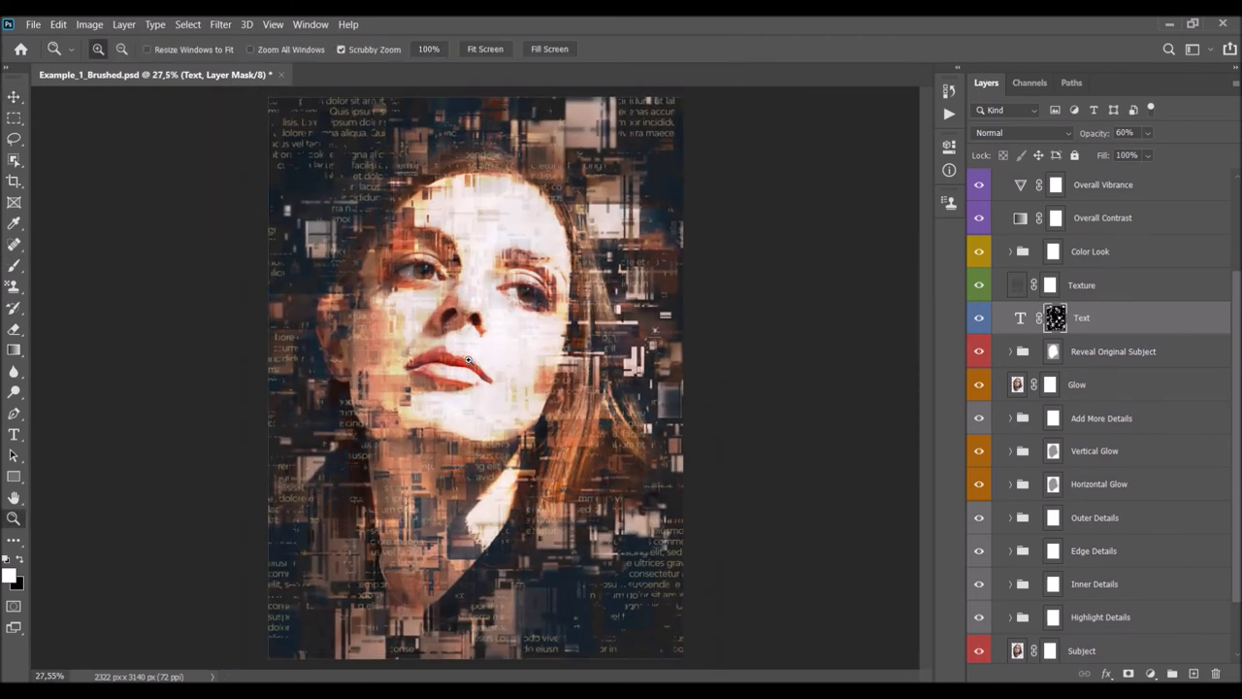
alt+click(469, 361)
key(v)
Compare the image with and without the Texture layer in a close-up of the background, and return to the whole portrait.
click(1100, 295)
scroll(1100, 291, up, 1)
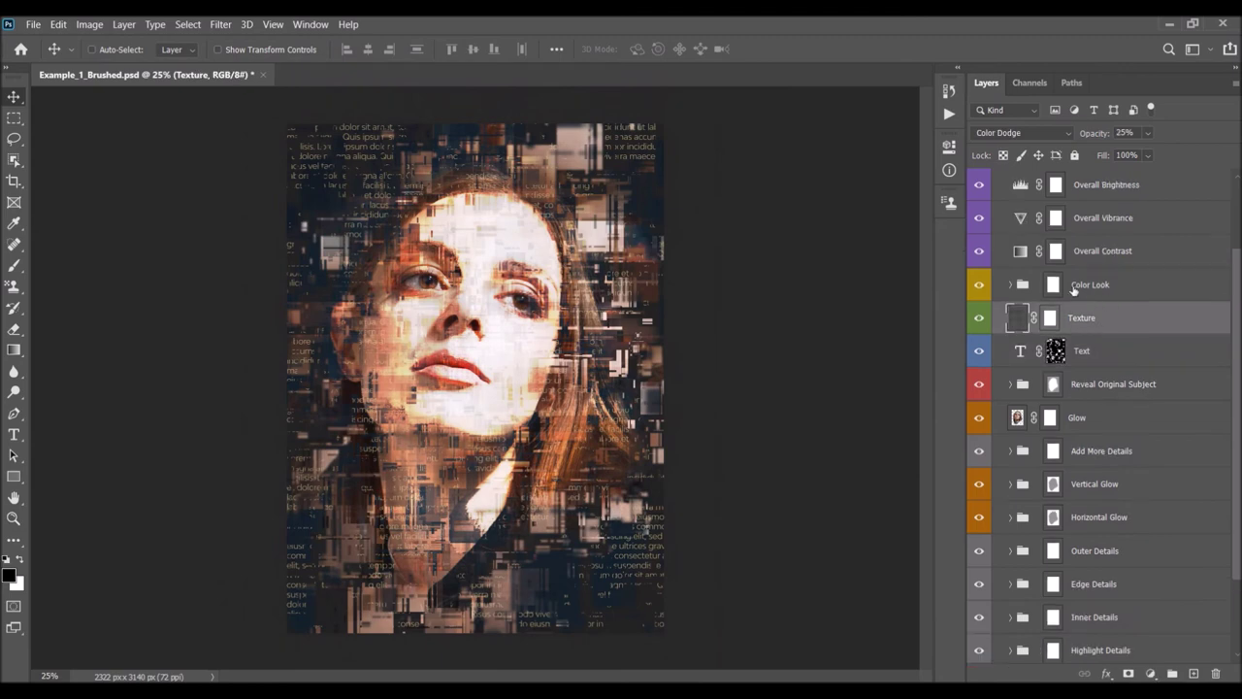
key(z)
drag(643, 182, 762, 236)
click(979, 320)
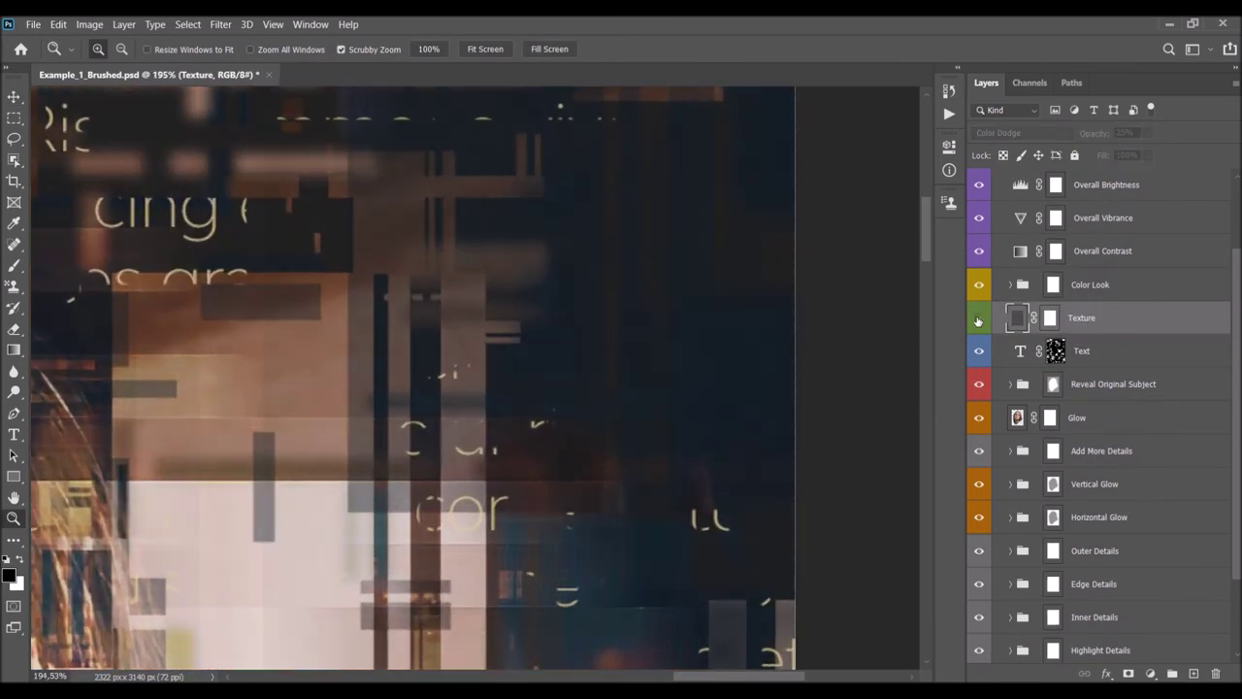
drag(695, 305, 421, 227)
key(ctrl+plus)
key(ctrl+plus)
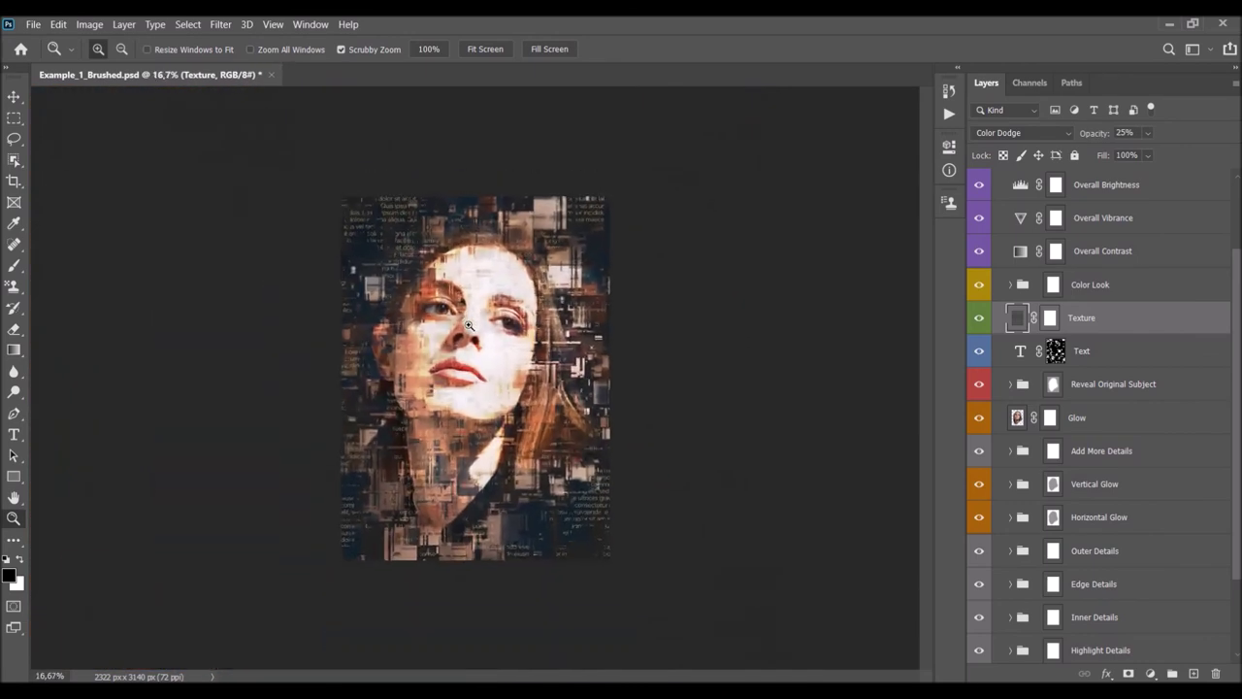
key(v)
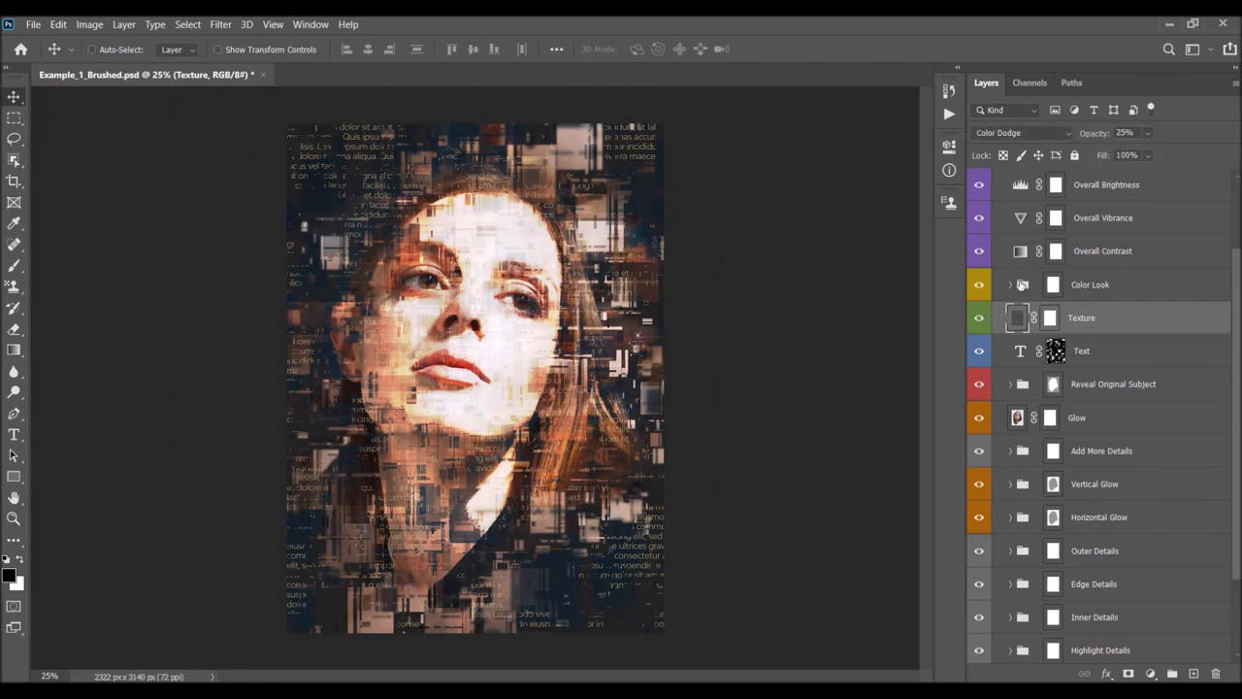
Try different opacities on the Text layer and settle on 35%.
click(1093, 354)
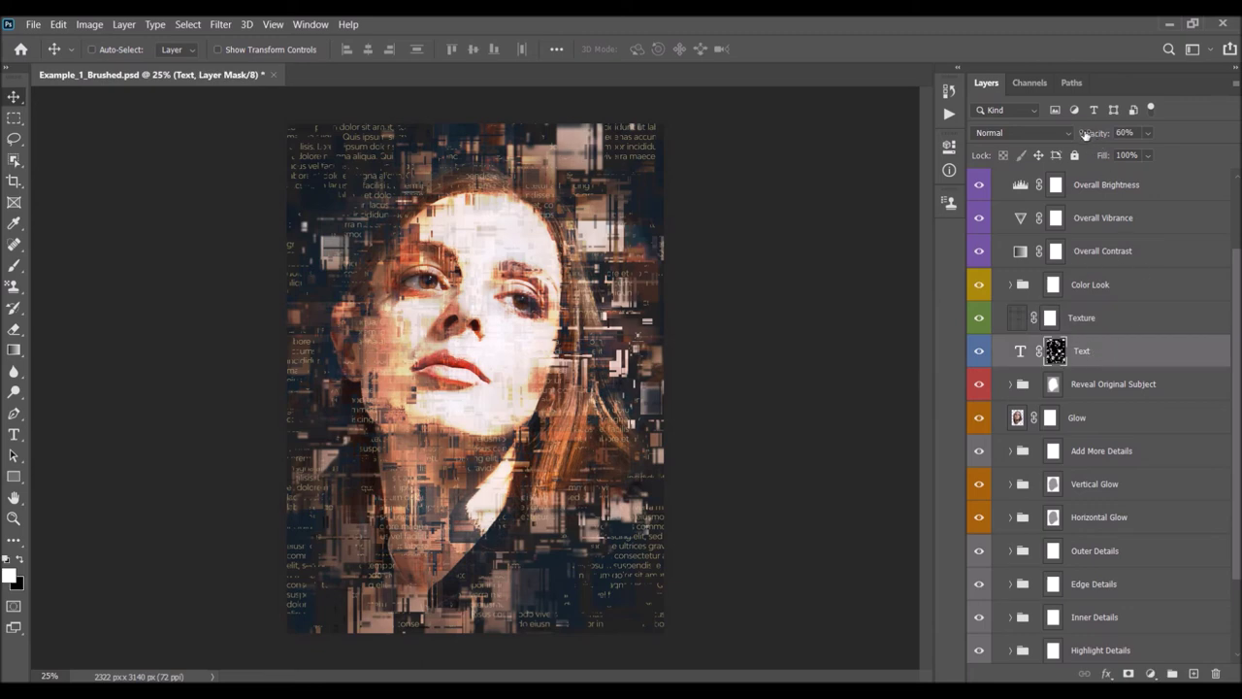
drag(1085, 133, 835, 167)
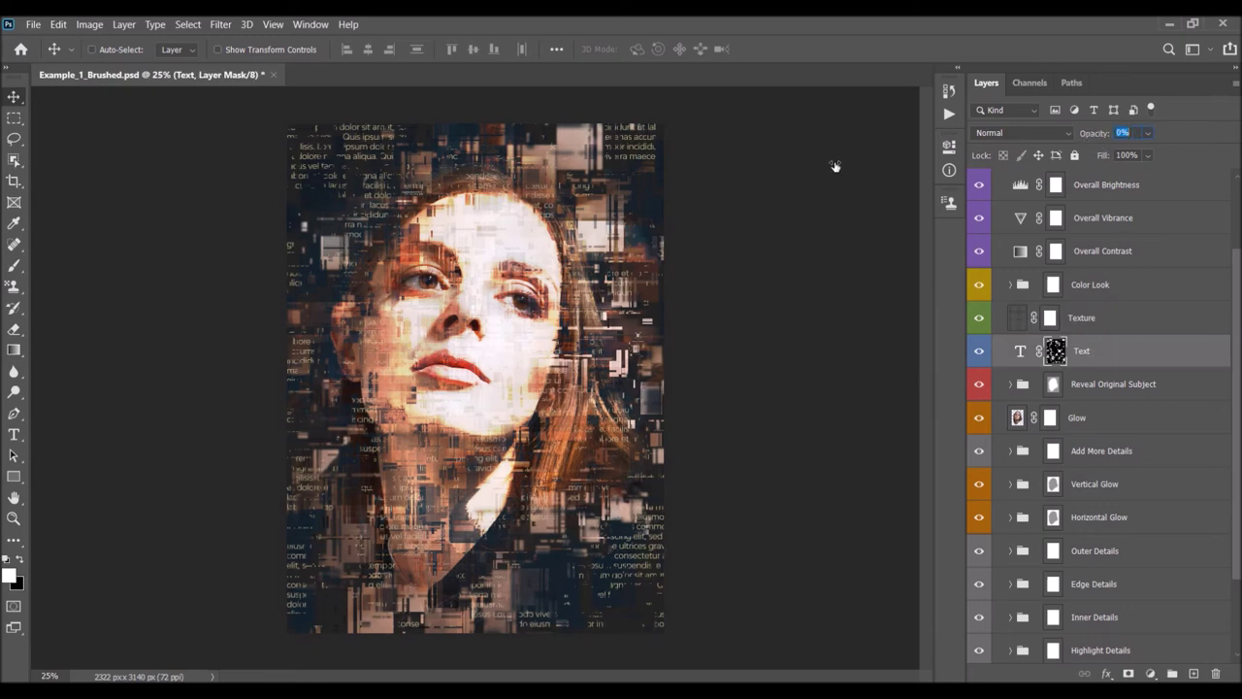
drag(835, 167, 854, 167)
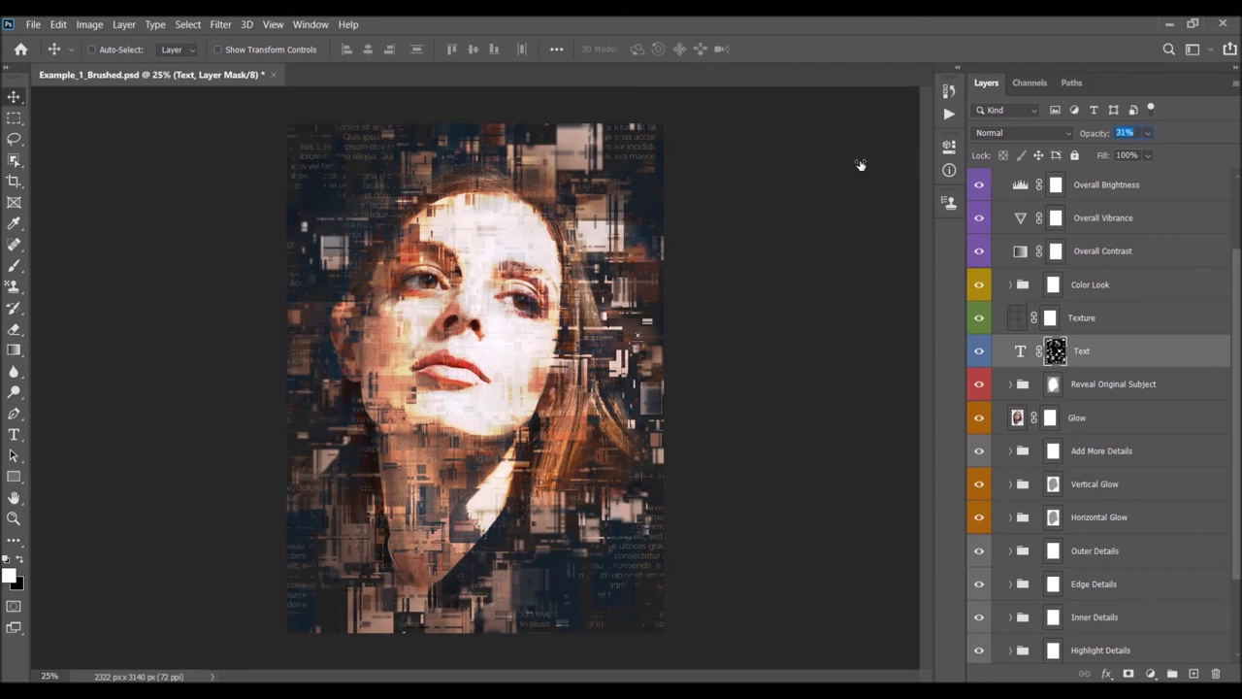
drag(860, 165, 860, 167)
drag(1086, 133, 1104, 133)
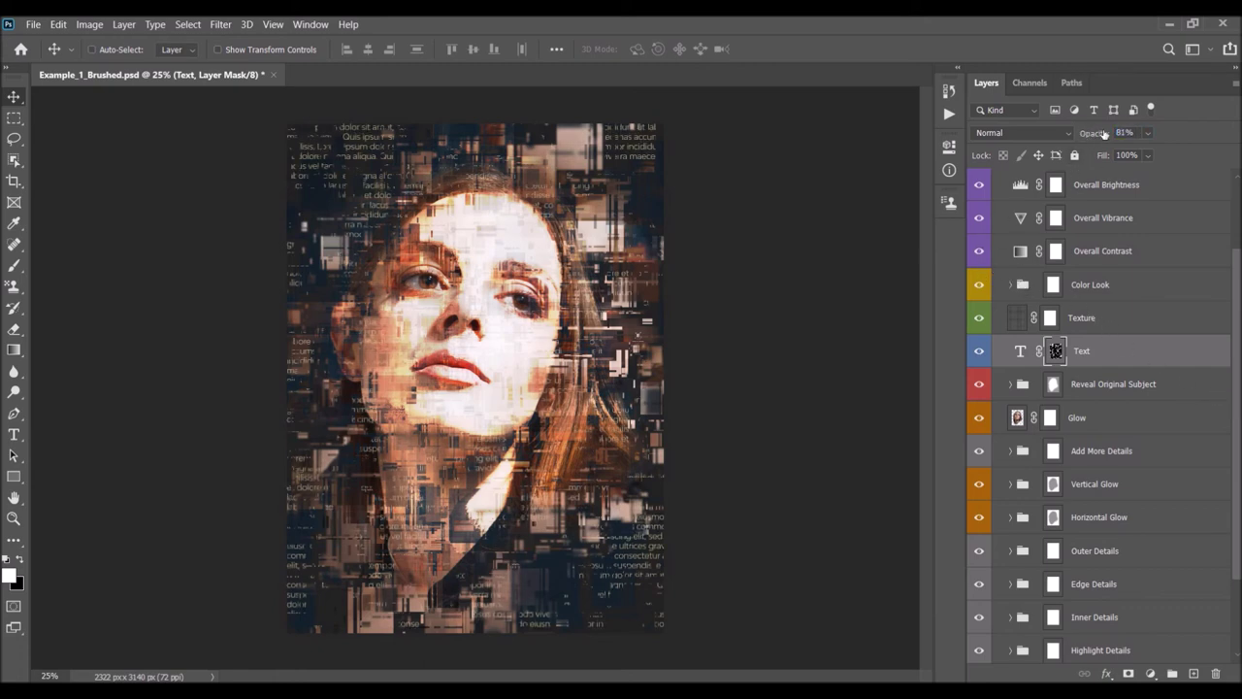
key(2)
key(6)
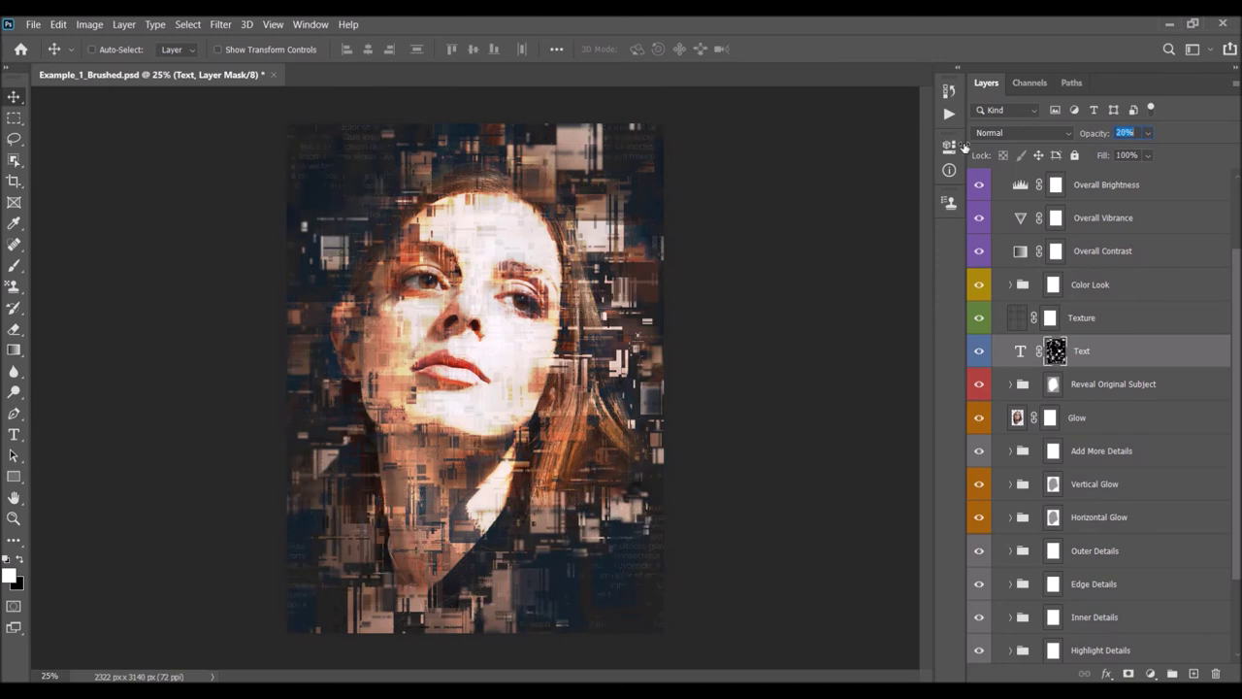
key(3)
key(2)
key(Return)
Expand the Color Look group and set the Colorize (Increase Opacity) layer's opacity to 75%.
click(1010, 285)
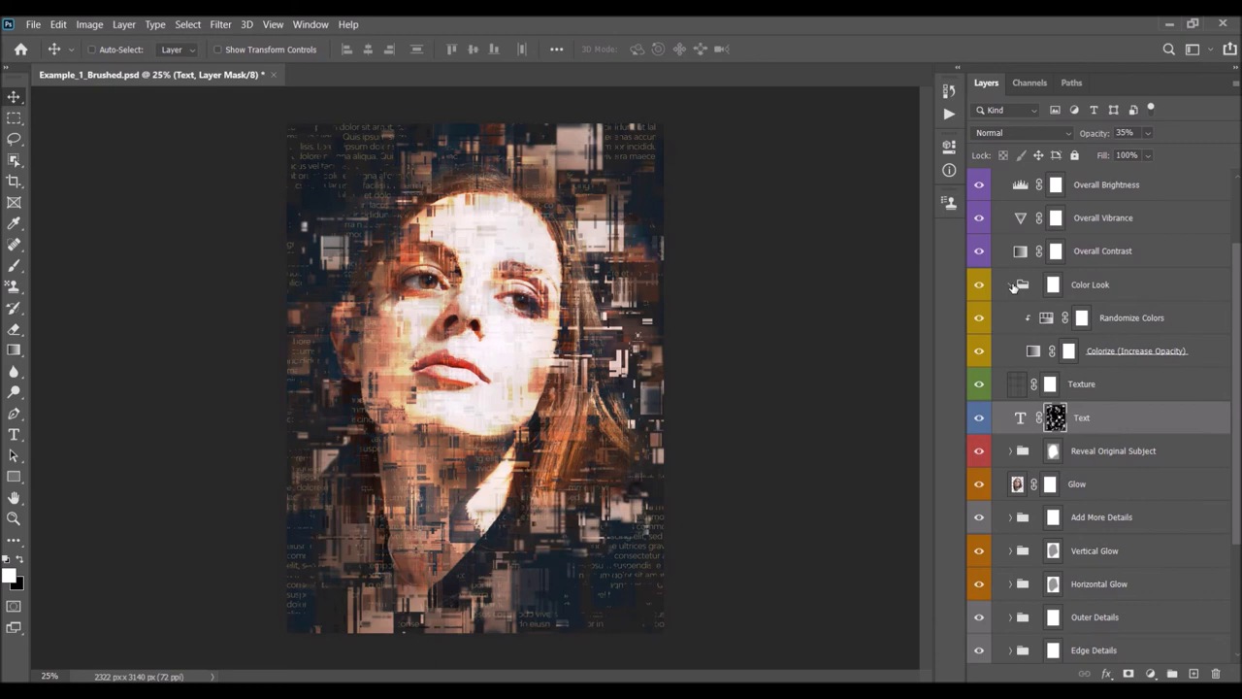
click(1130, 354)
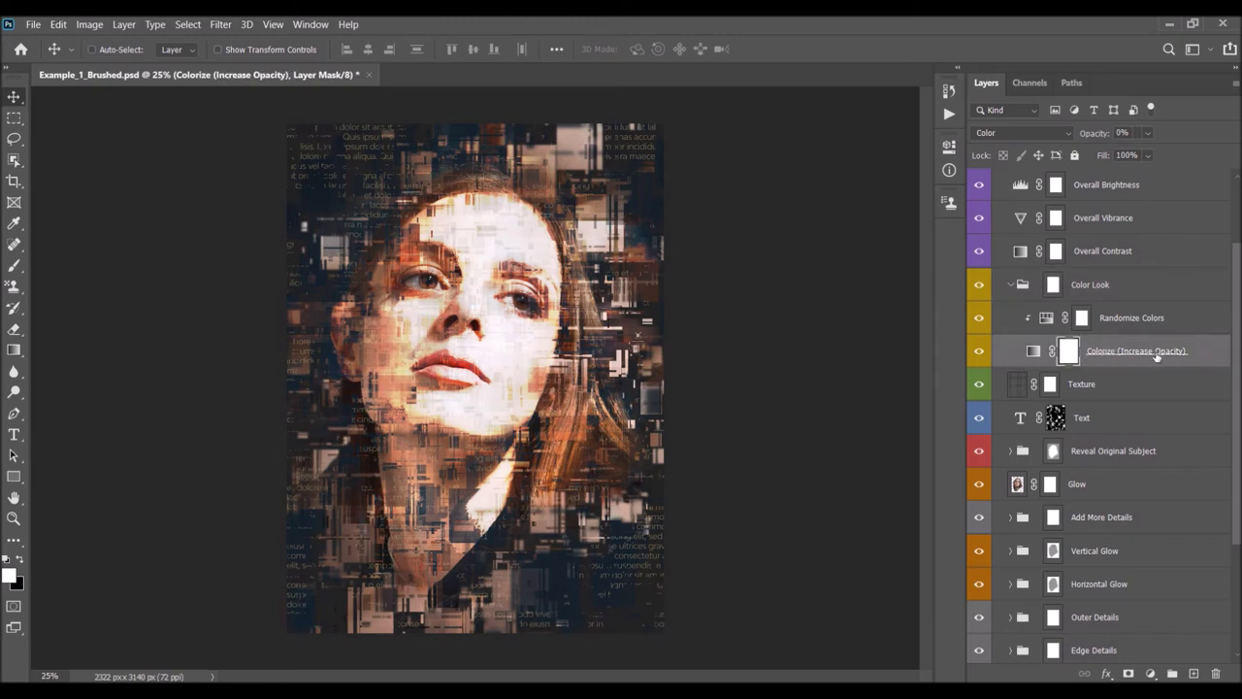
drag(1085, 138, 1185, 138)
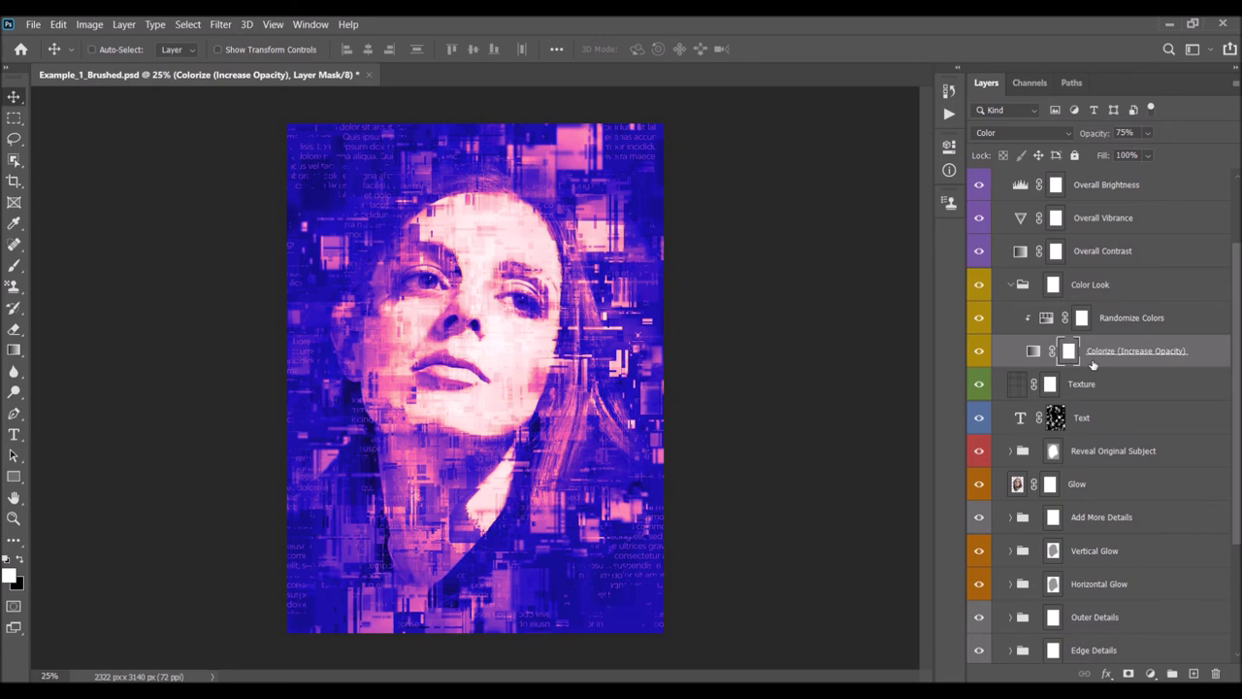
Set the Hue of the Randomize Colors adjustment layer to -30 and close its settings.
click(1082, 318)
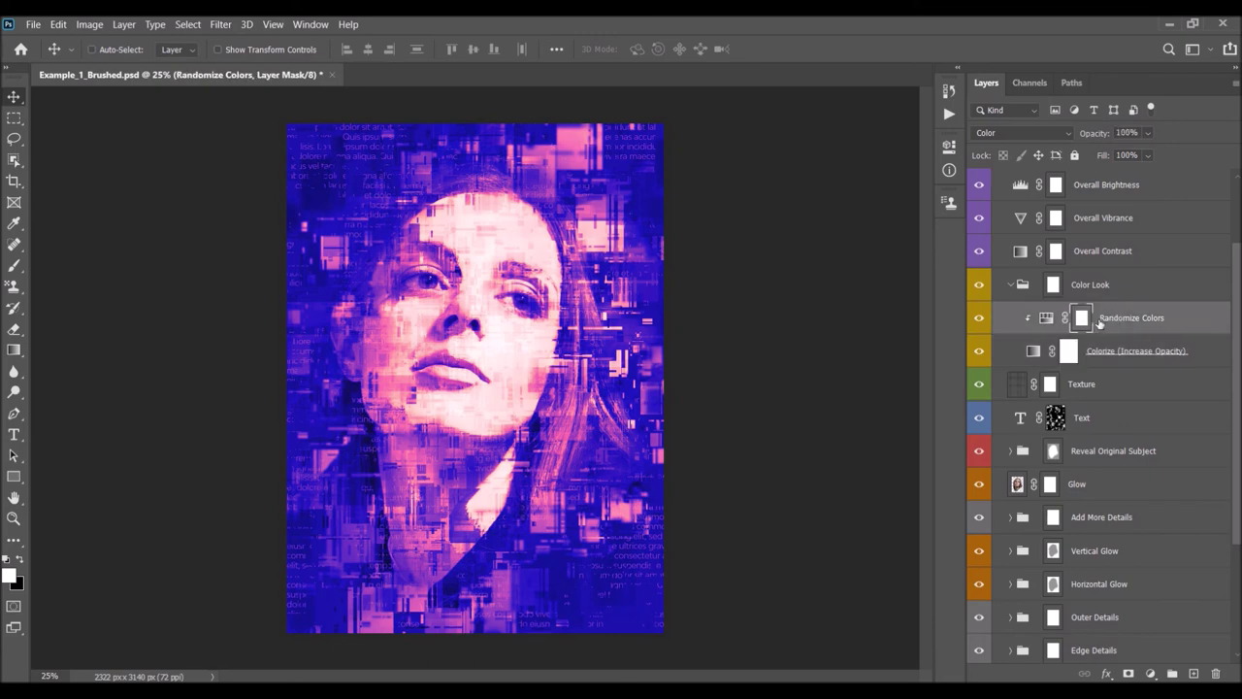
double_click(1046, 318)
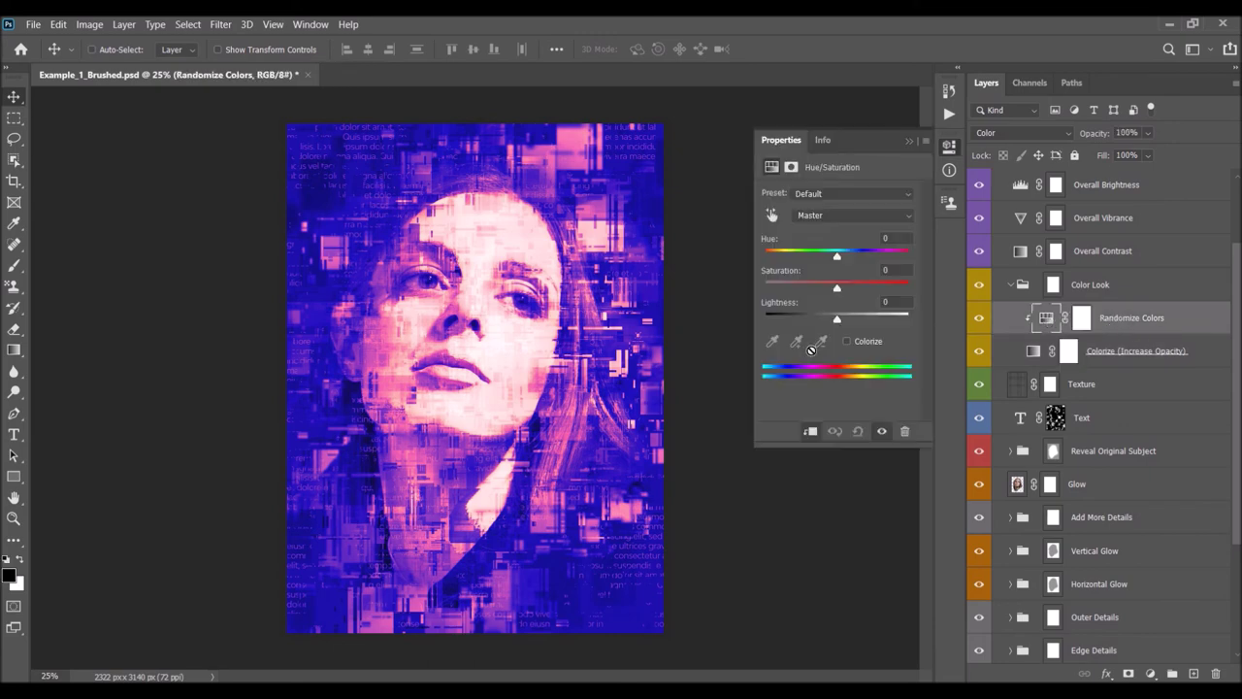
mouse_move(837, 260)
mouse_down()
mouse_move(749, 258)
mouse_move(911, 259)
mouse_move(818, 259)
mouse_up()
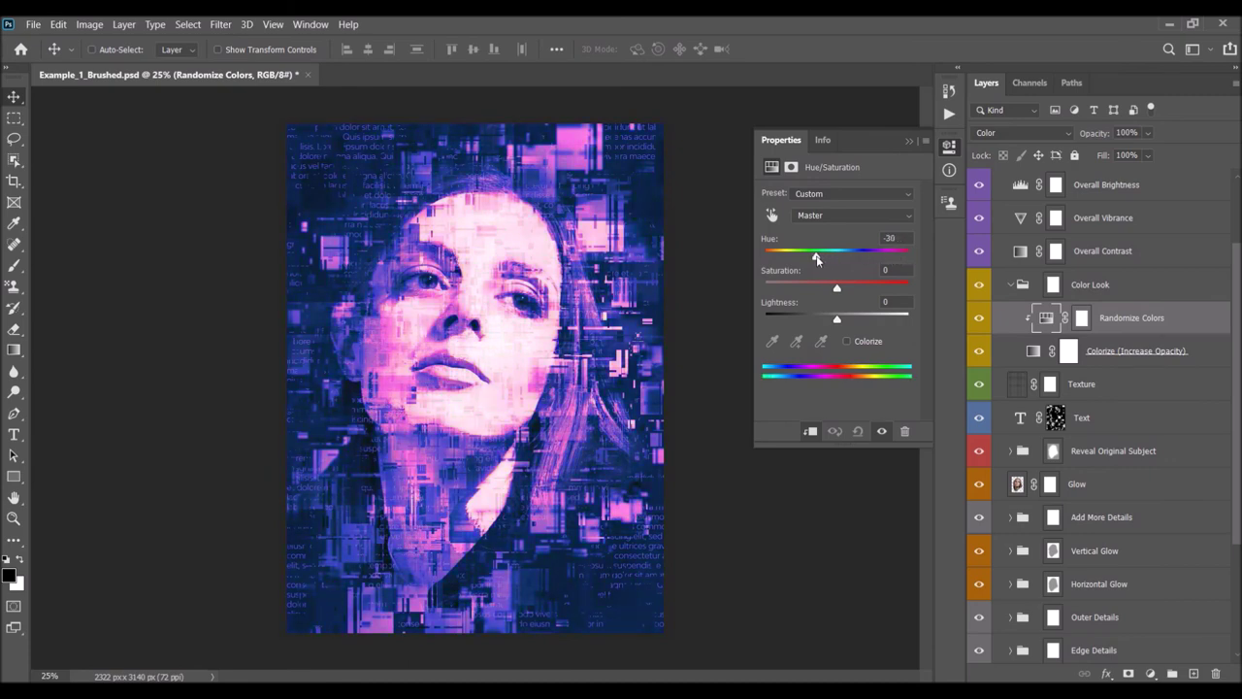
click(925, 133)
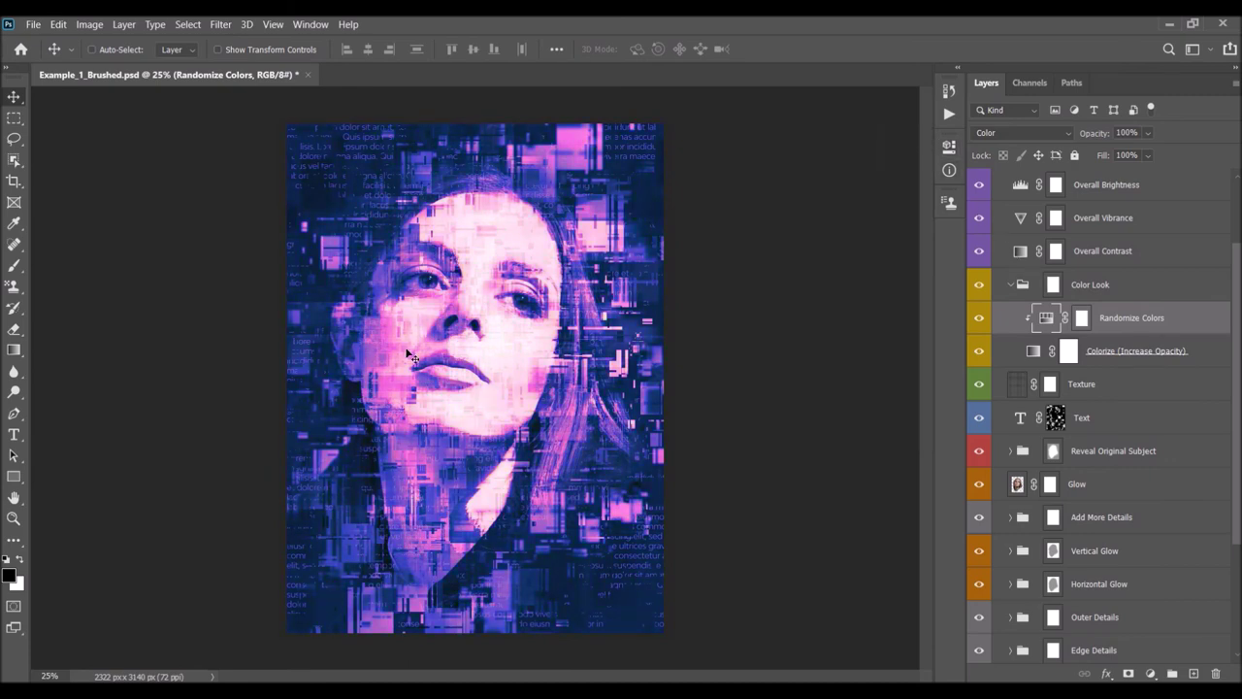
Collapse the Color Look group and compare the image with and without it using its visibility and opacity, ending fully opaque.
click(1054, 284)
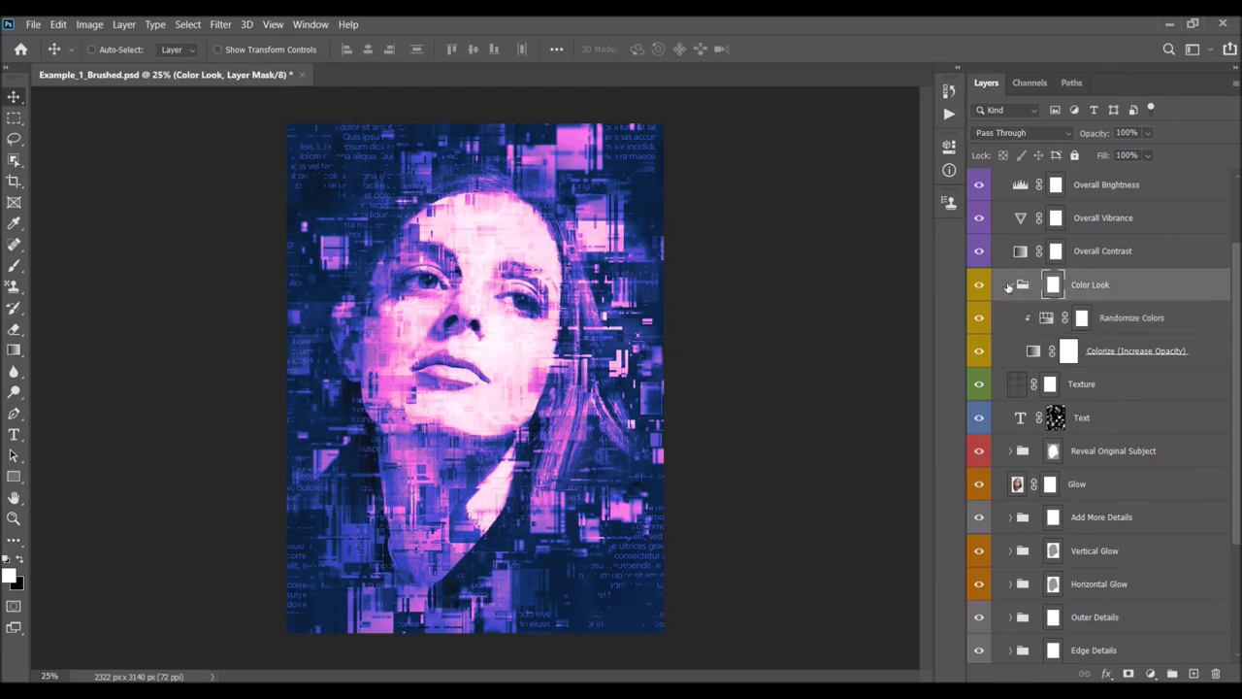
click(1009, 285)
click(979, 284)
click(979, 285)
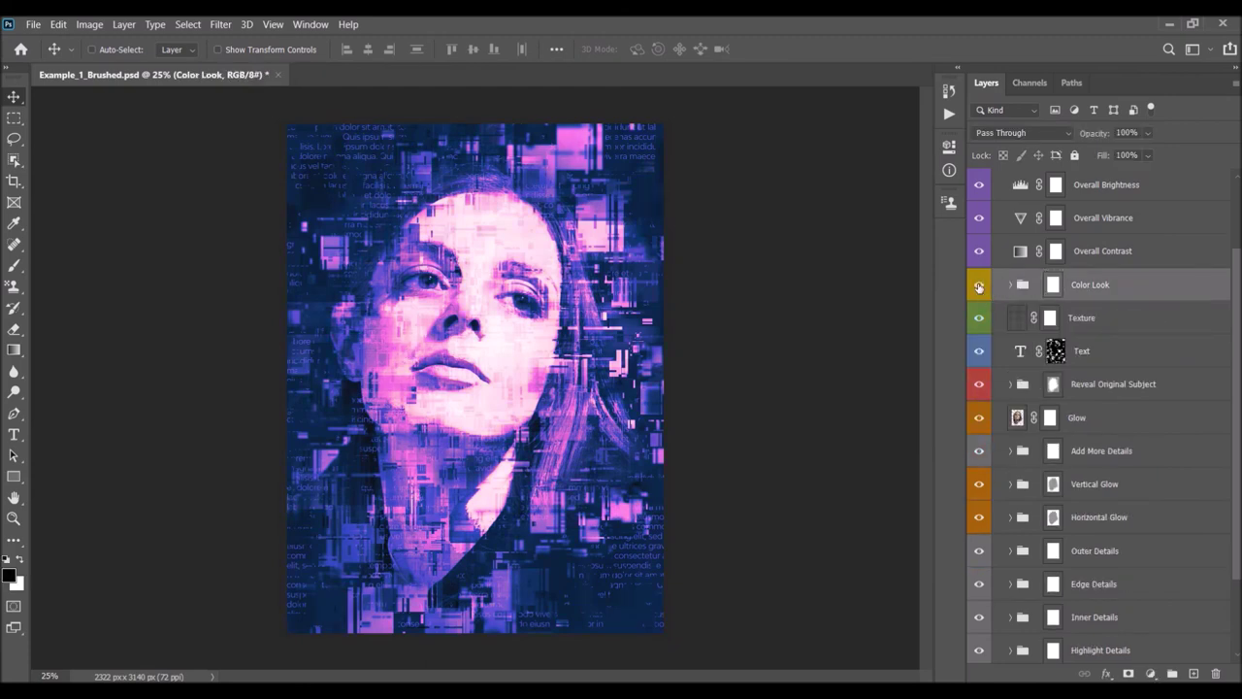
drag(1093, 136, 989, 151)
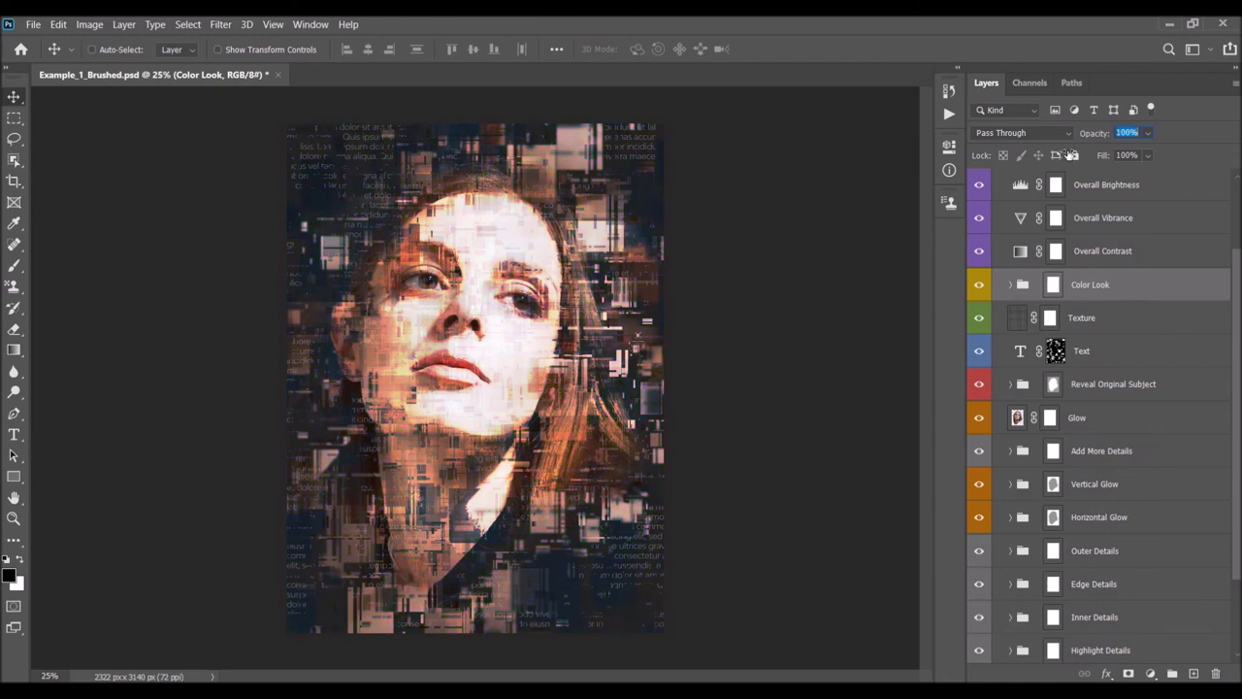
drag(1237, 154, 1237, 154)
Set the opacity of the Overall Contrast layer to 28%.
click(1090, 261)
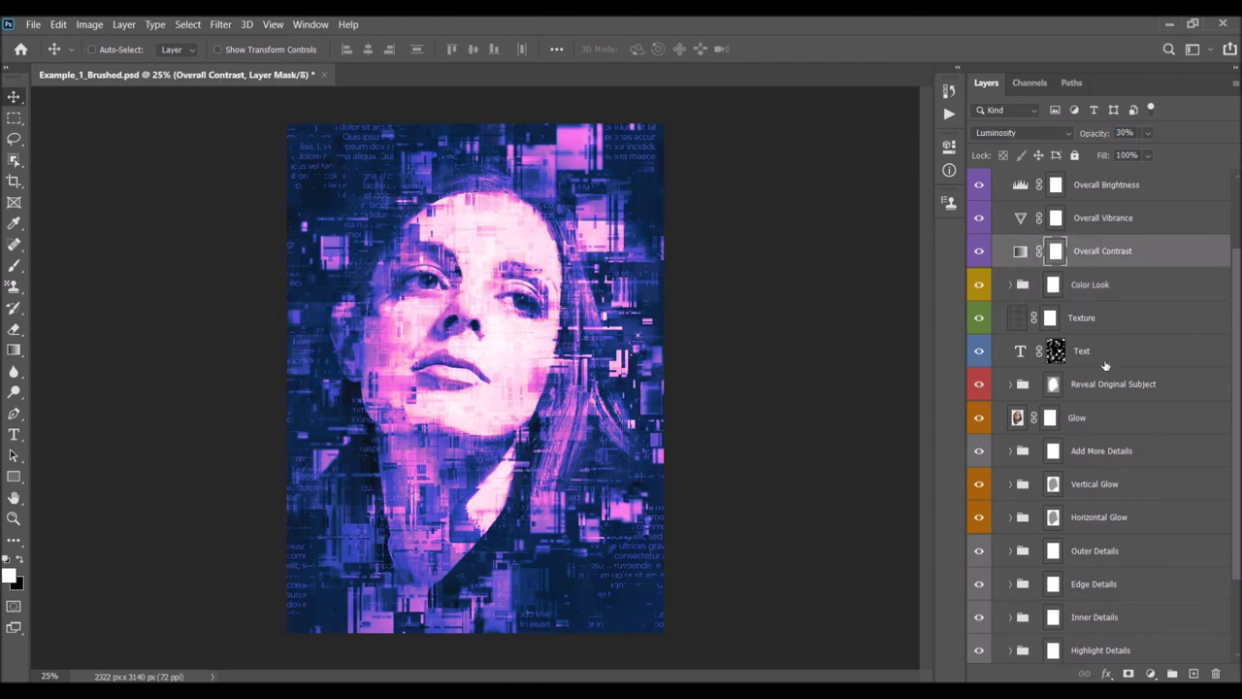
scroll(1092, 384, up, 3)
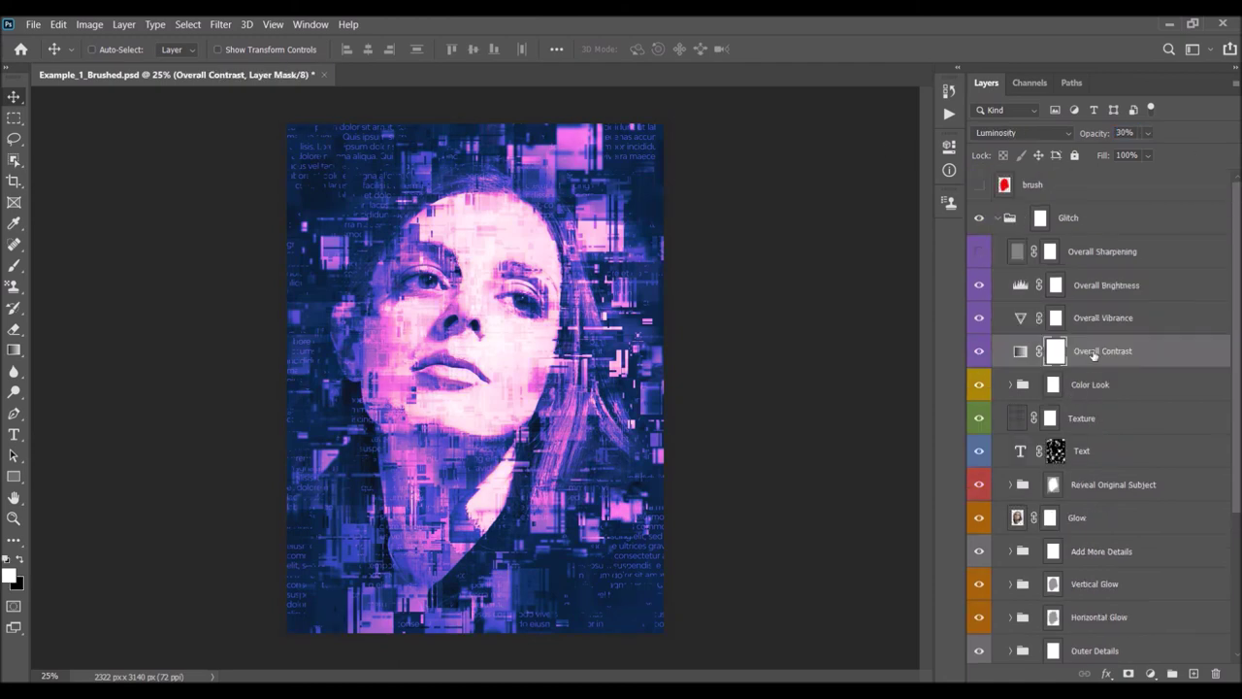
drag(1107, 140, 831, 233)
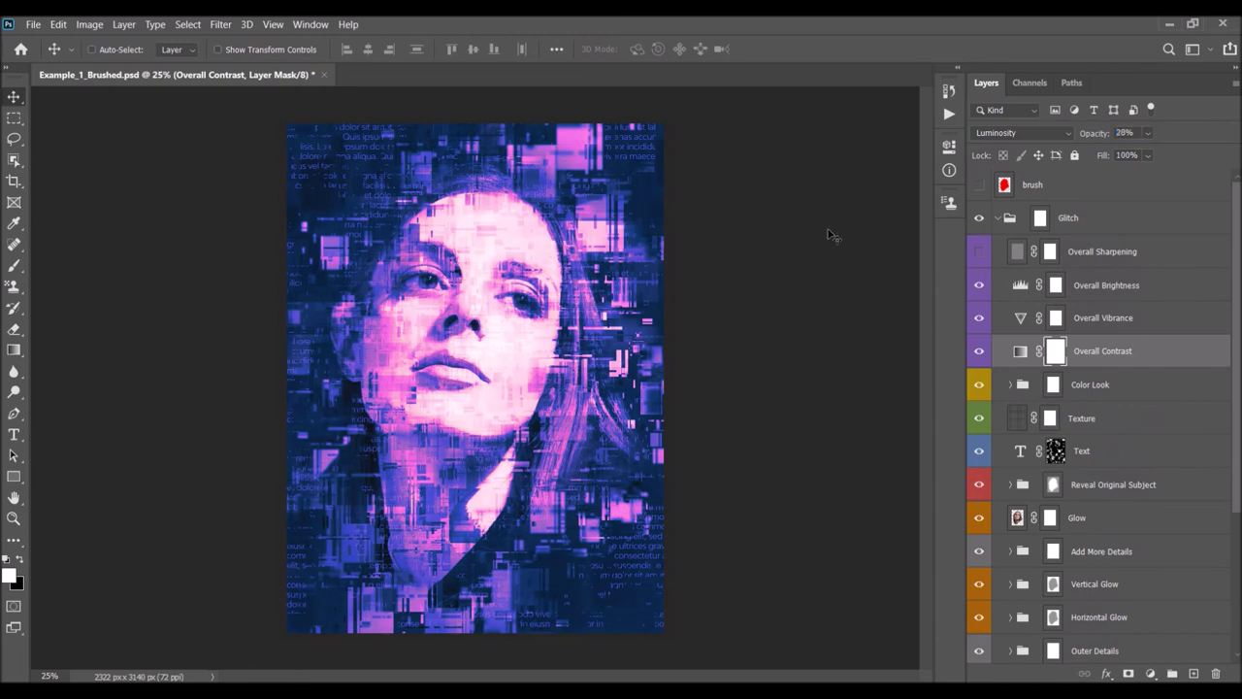
Fine-tune the Vibrance and Saturation of the Overall Vibrance adjustment layer and close its settings.
click(1099, 324)
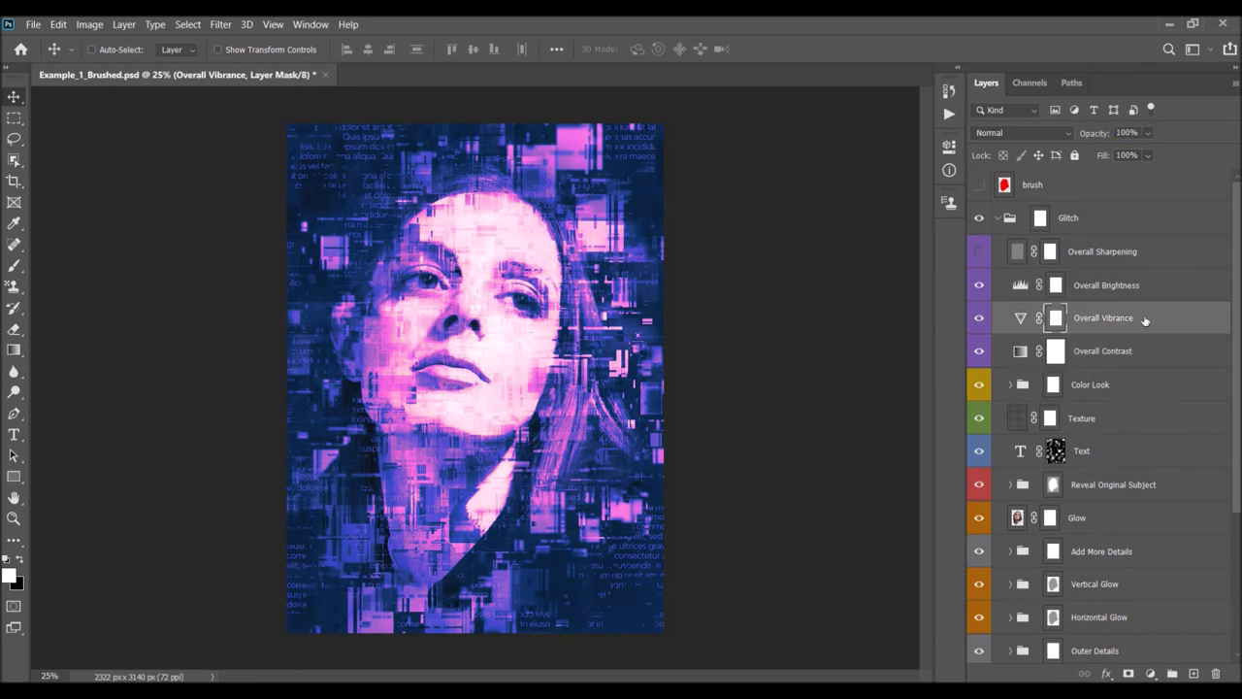
double_click(1022, 319)
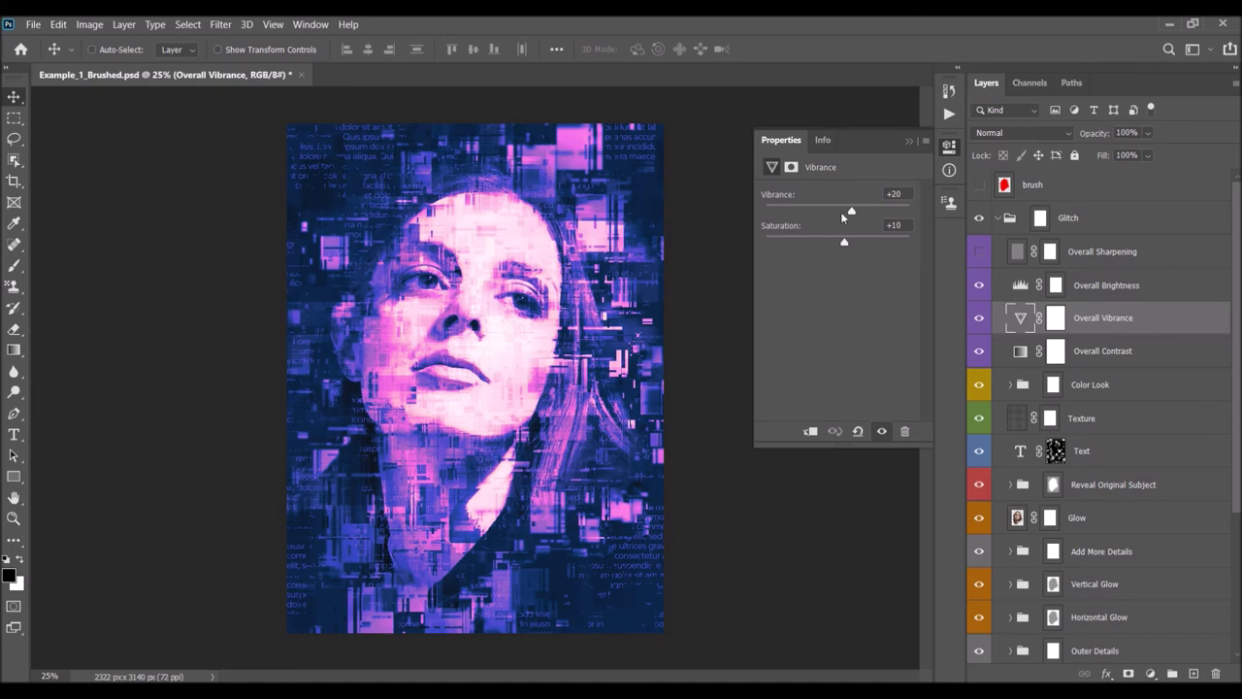
drag(852, 211, 855, 212)
drag(849, 242, 852, 245)
click(908, 142)
Fine-tune the output levels and the shadow, highlight and midtone input levels of the Overall Brightness layer.
click(1106, 286)
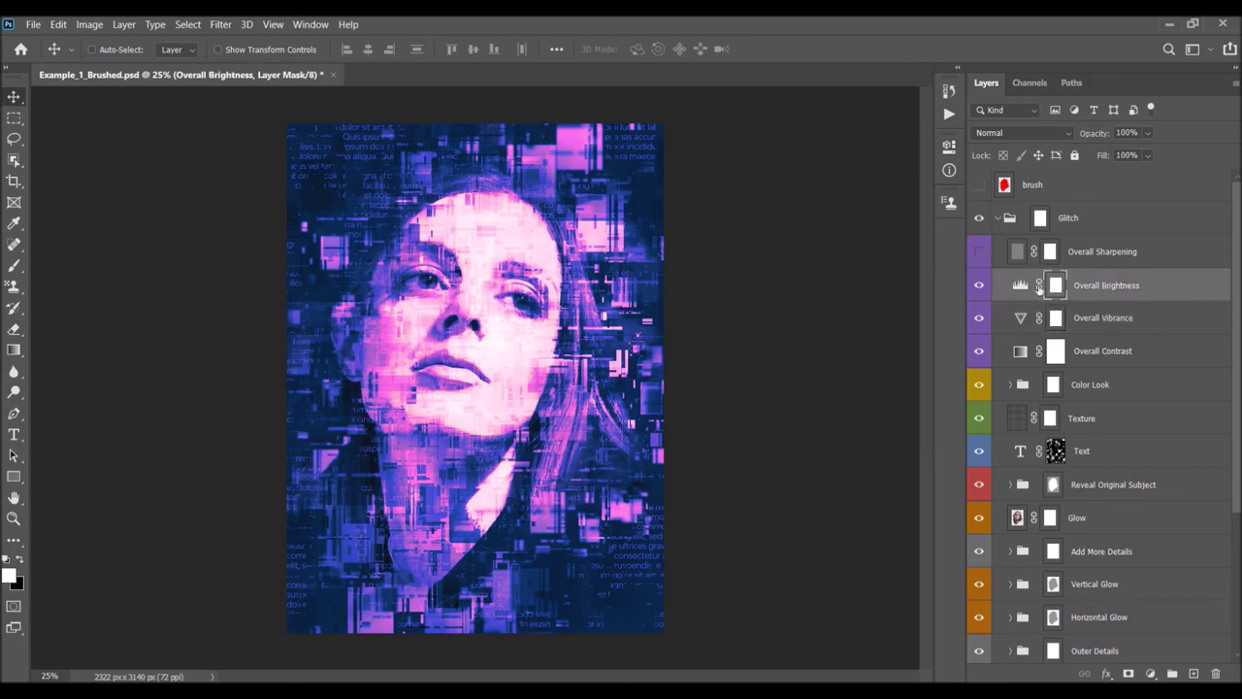
double_click(1021, 287)
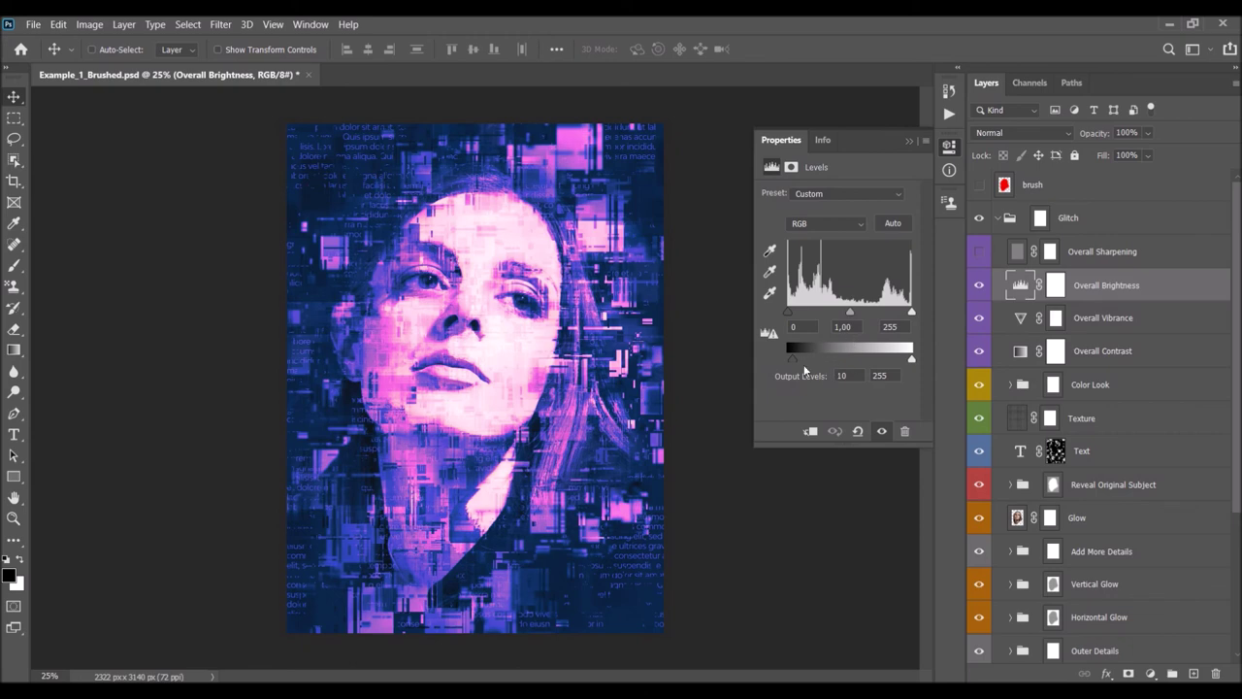
drag(792, 356, 792, 355)
drag(912, 358, 951, 359)
mouse_move(805, 314)
mouse_down()
mouse_move(854, 312)
mouse_move(806, 313)
mouse_up()
drag(910, 312, 921, 308)
drag(831, 317, 852, 316)
click(909, 141)
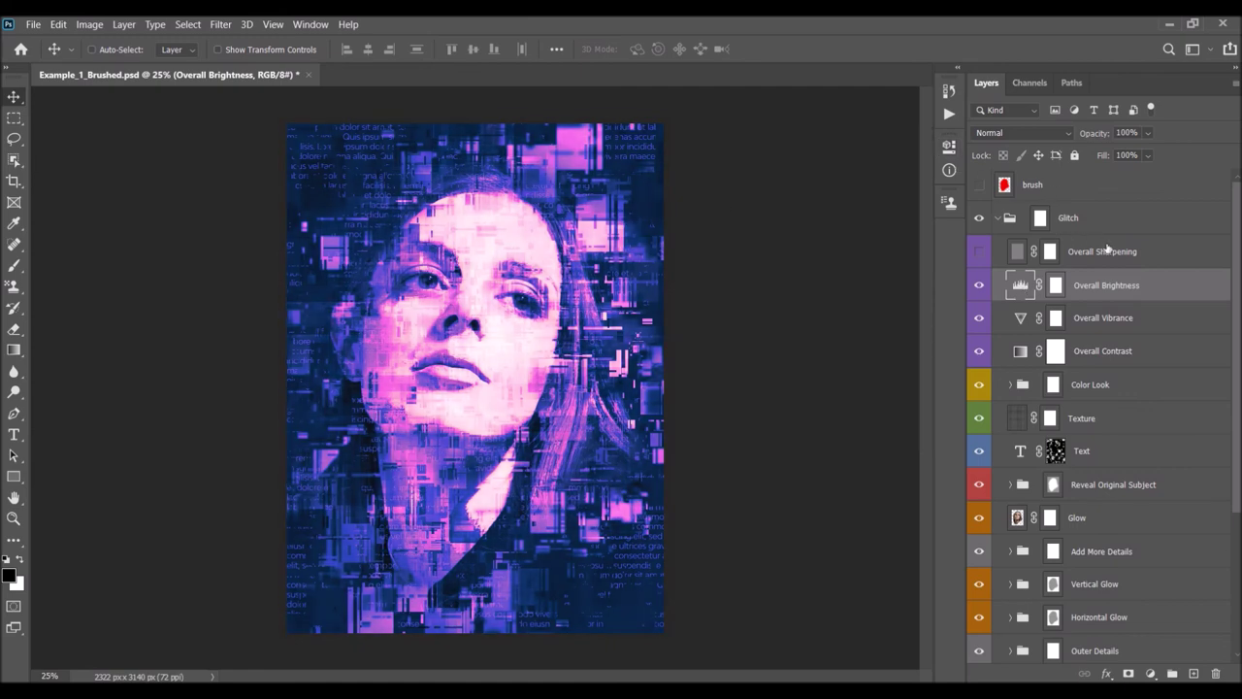
Make the Overall Sharpening layer visible and inspect the sharpened forehead and eyes close up.
click(1121, 263)
click(977, 257)
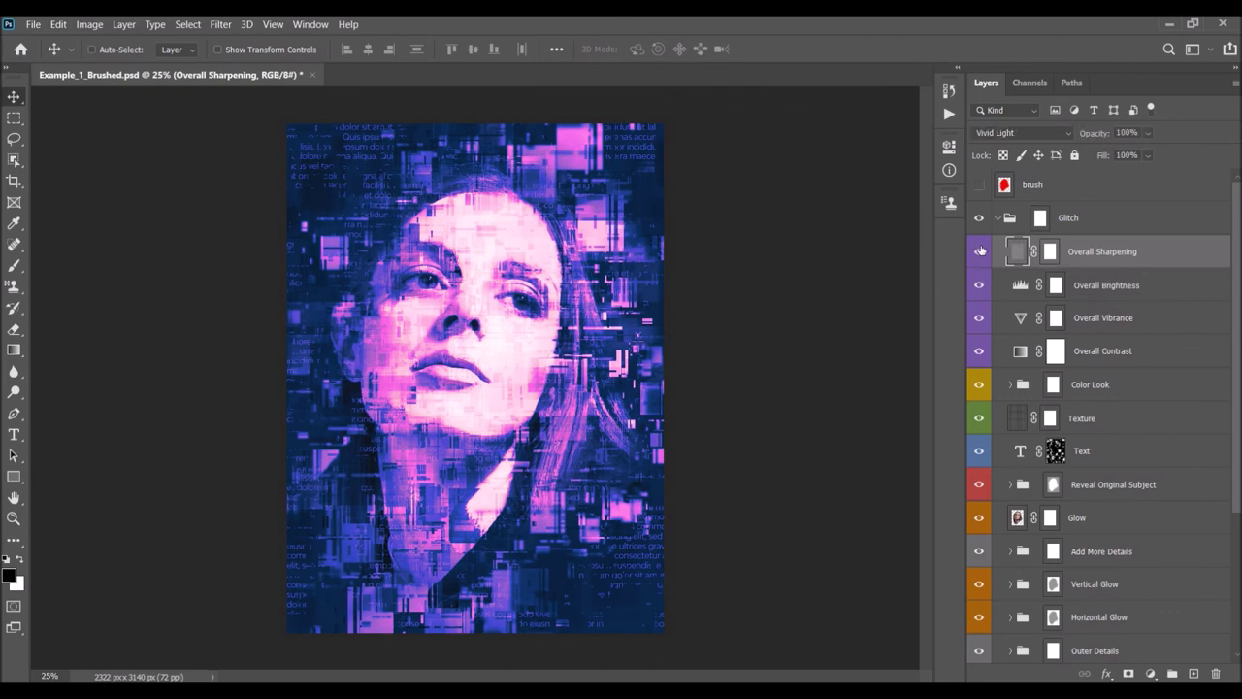
key(z)
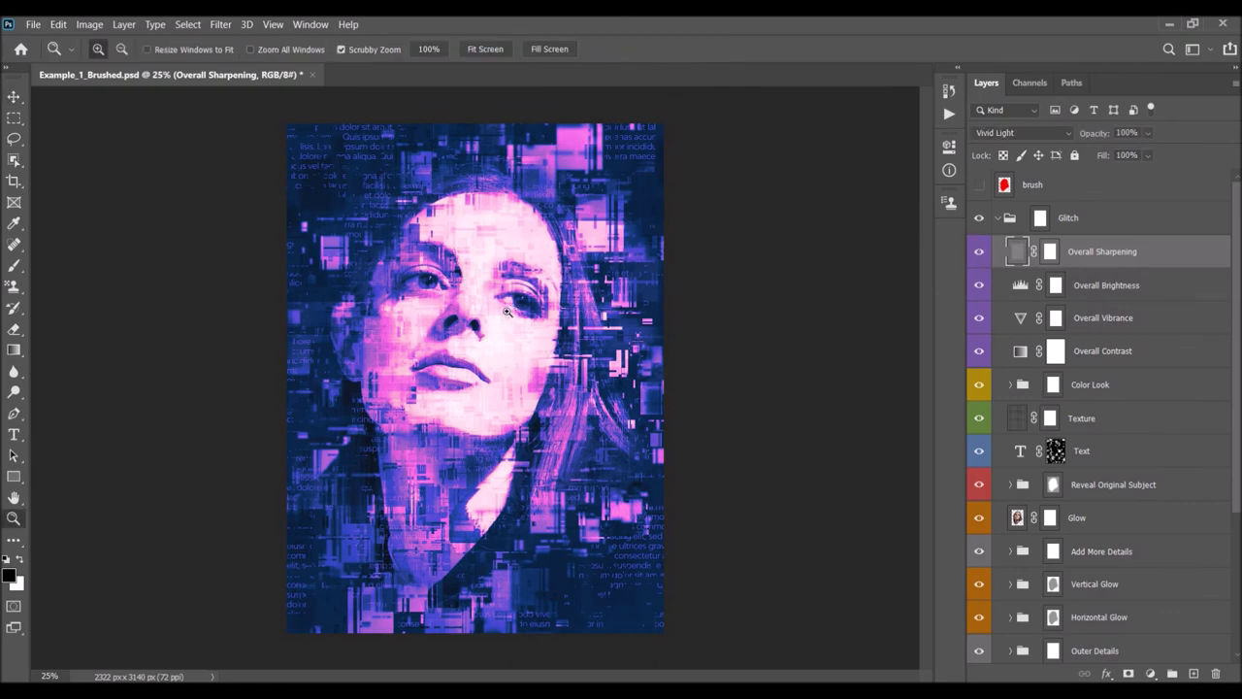
scroll(1129, 409, down, 5)
scroll(1116, 388, up, 5)
click(526, 228)
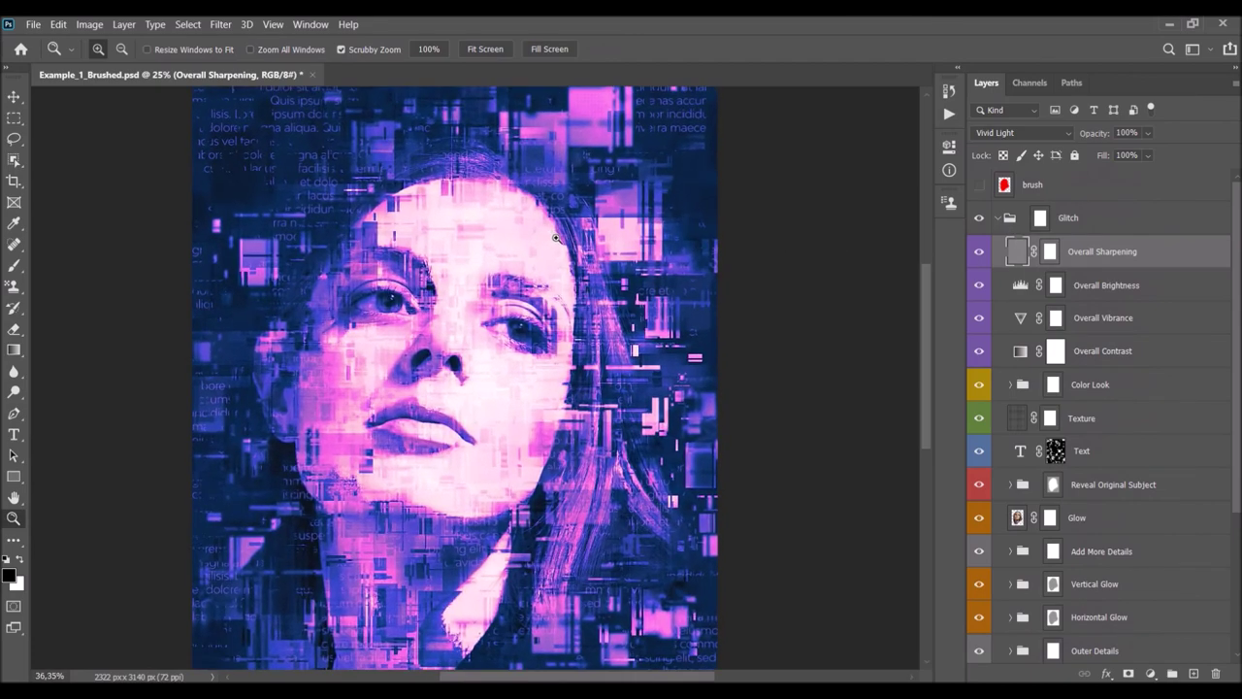
drag(484, 246, 546, 222)
Try shifting the Overall Sharpening layer slightly, undo the move and return to the whole portrait.
key(v)
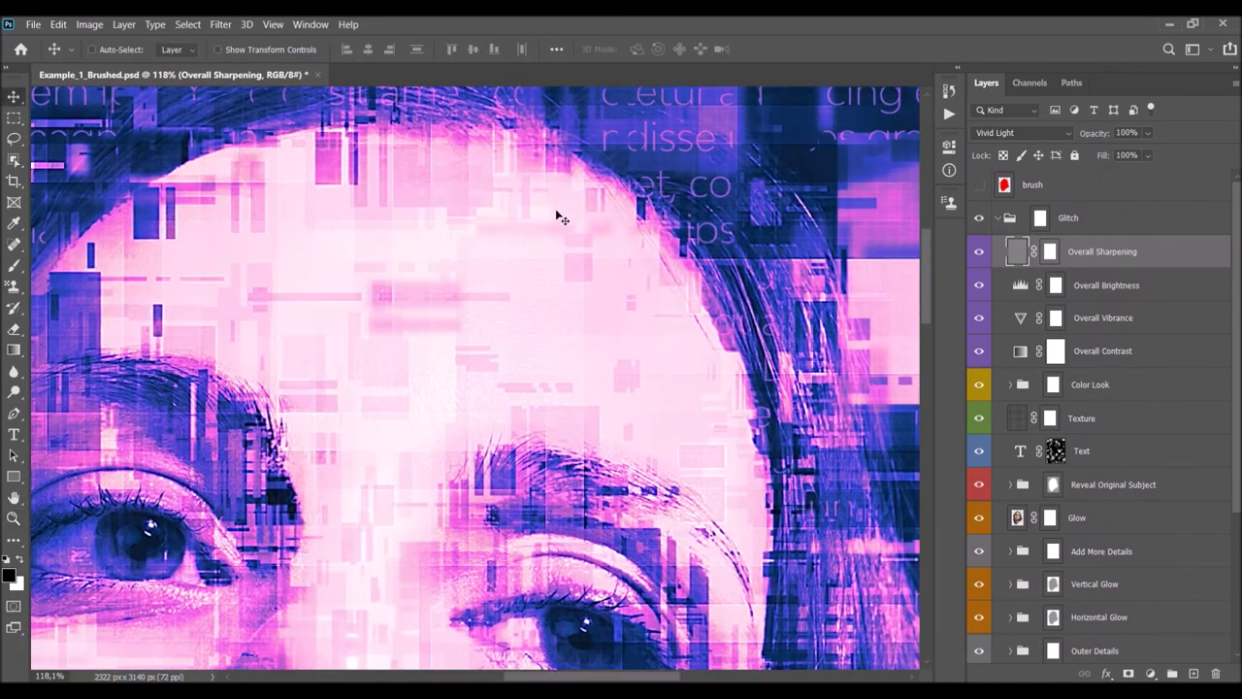
drag(556, 278, 556, 281)
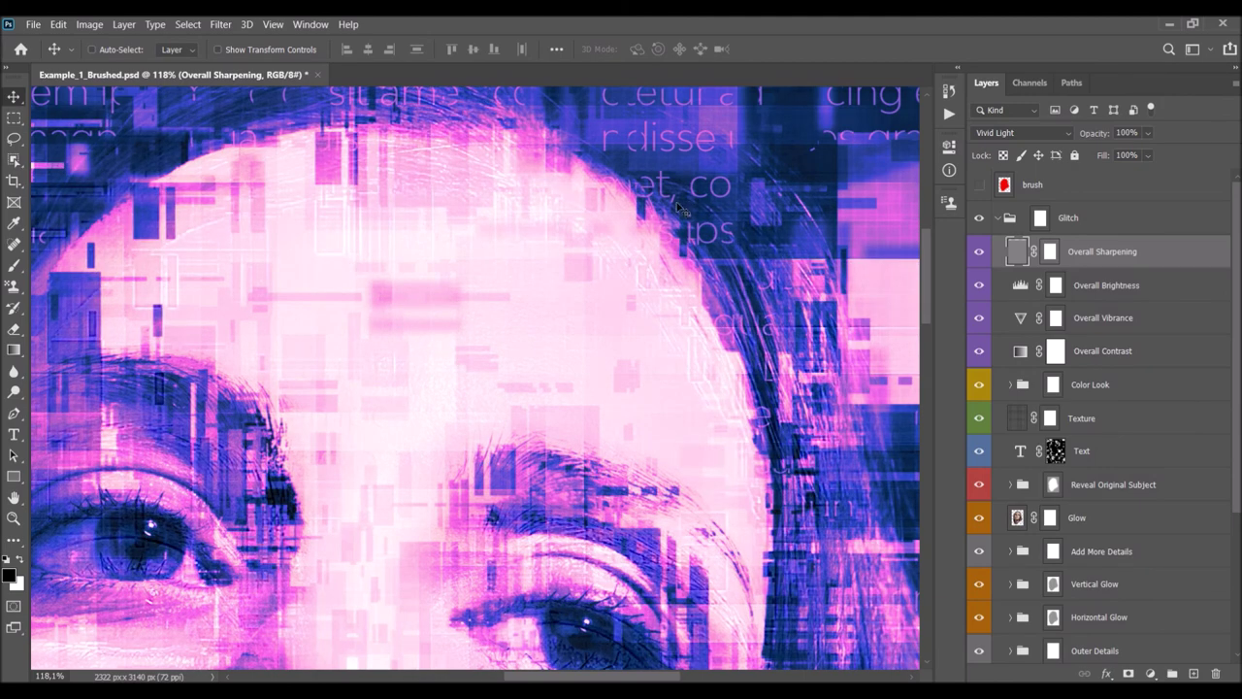
key(ctrl+z)
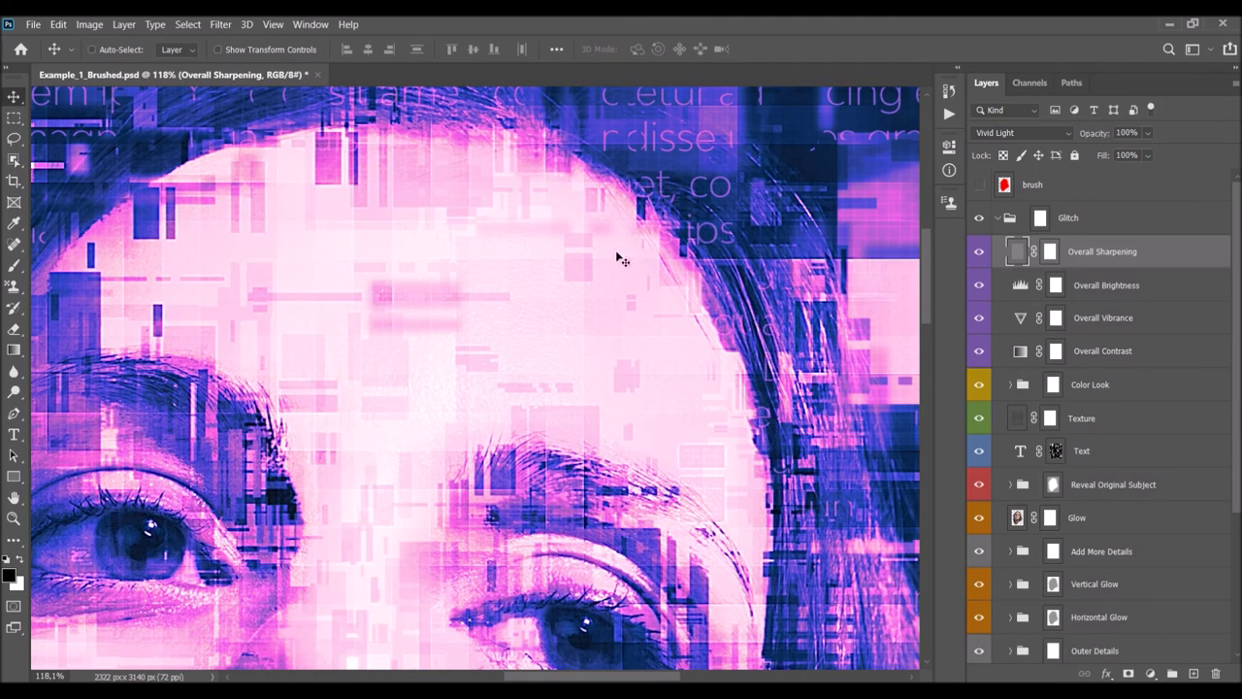
key(ctrl+0)
scroll(546, 401, down, 1)
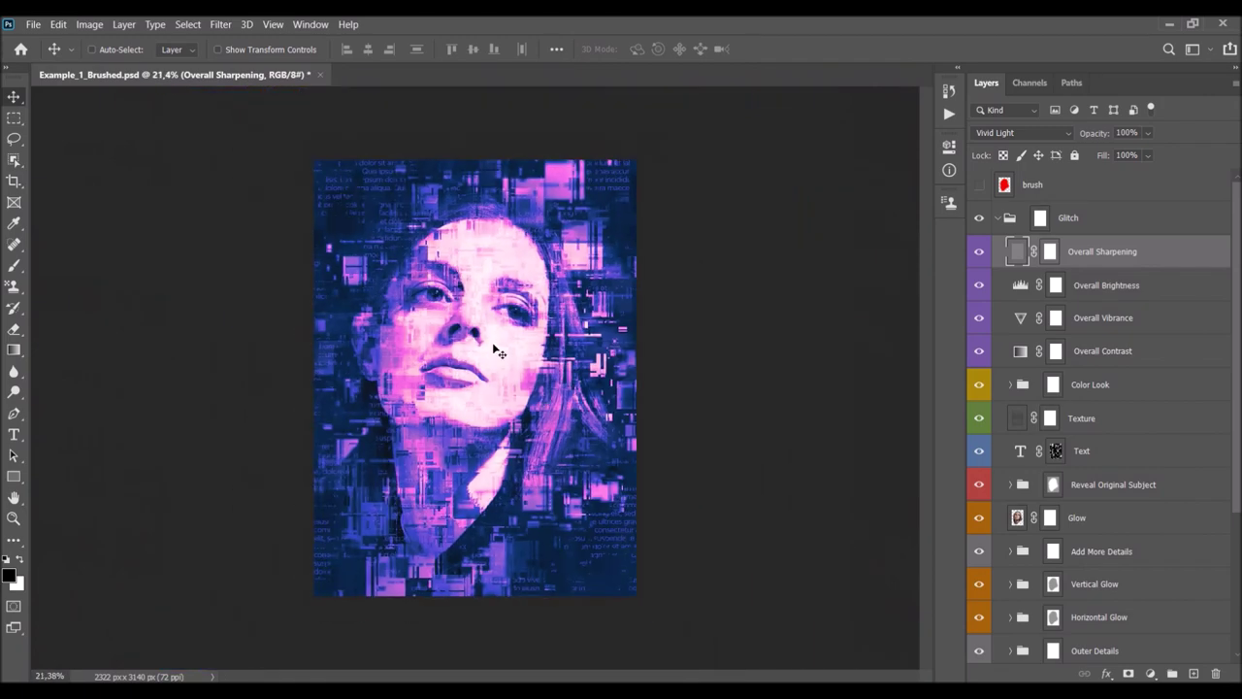
key(z)
click(494, 346)
key(v)
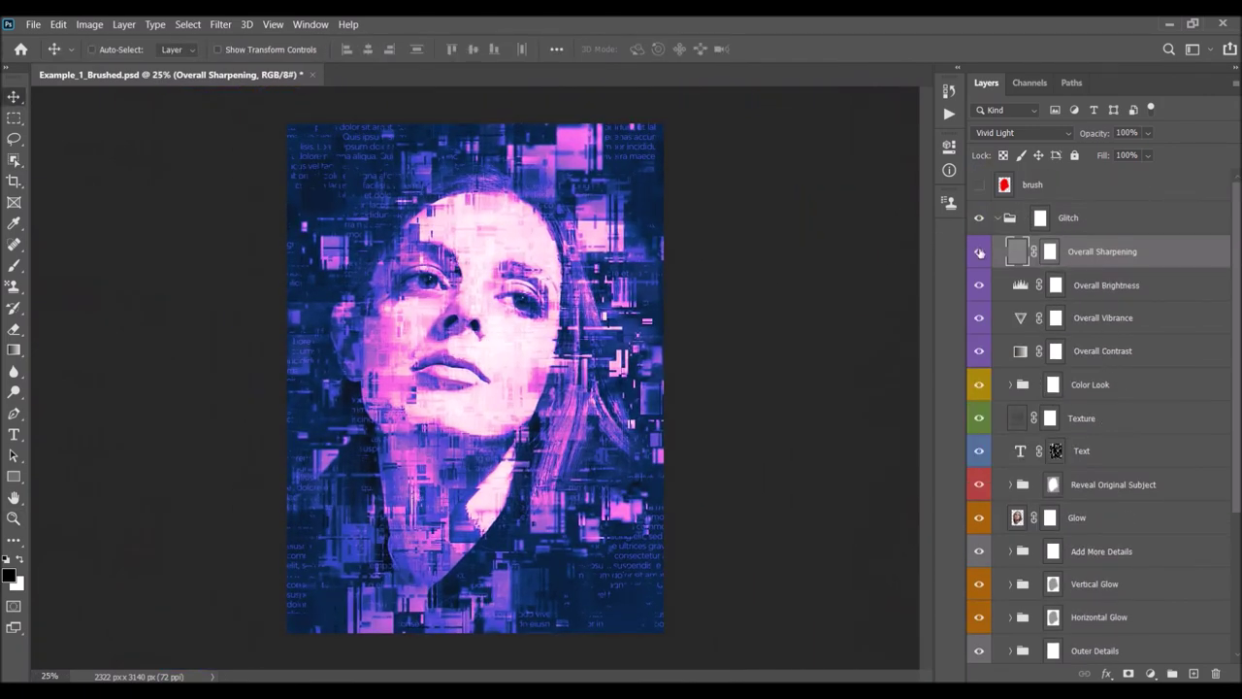
Run the Update Sharpening action from the Glitch set to refresh the Overall Sharpening layer.
click(949, 114)
click(746, 124)
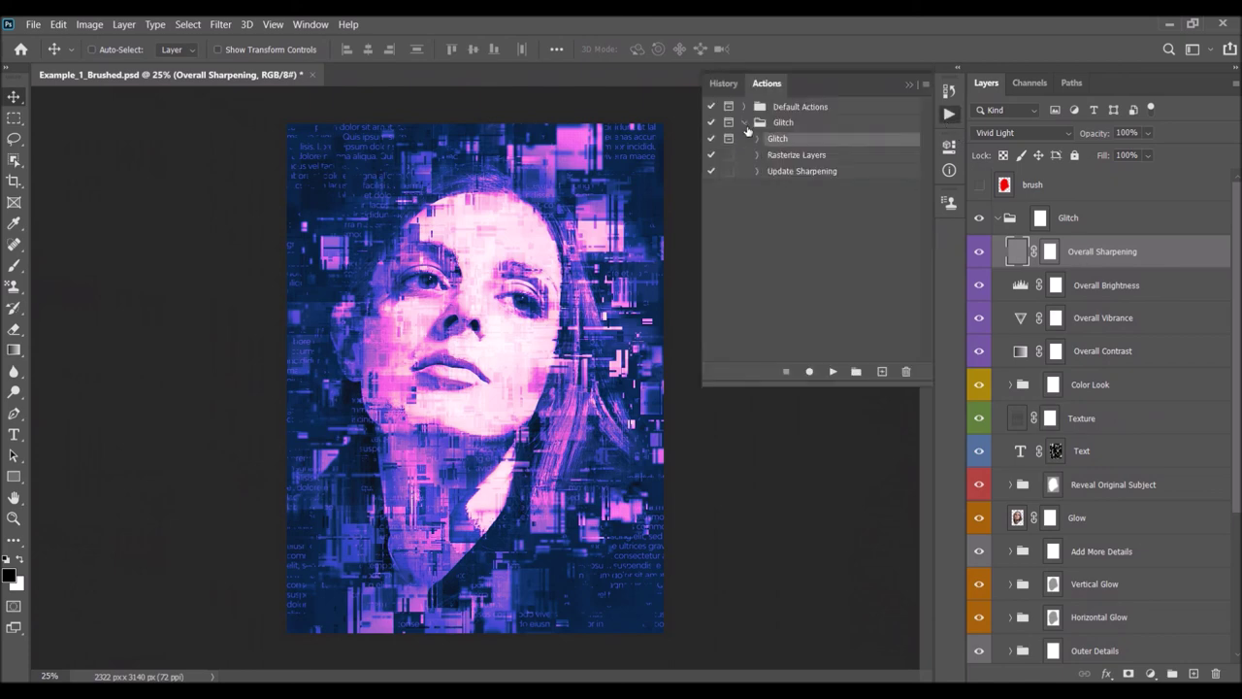
click(802, 171)
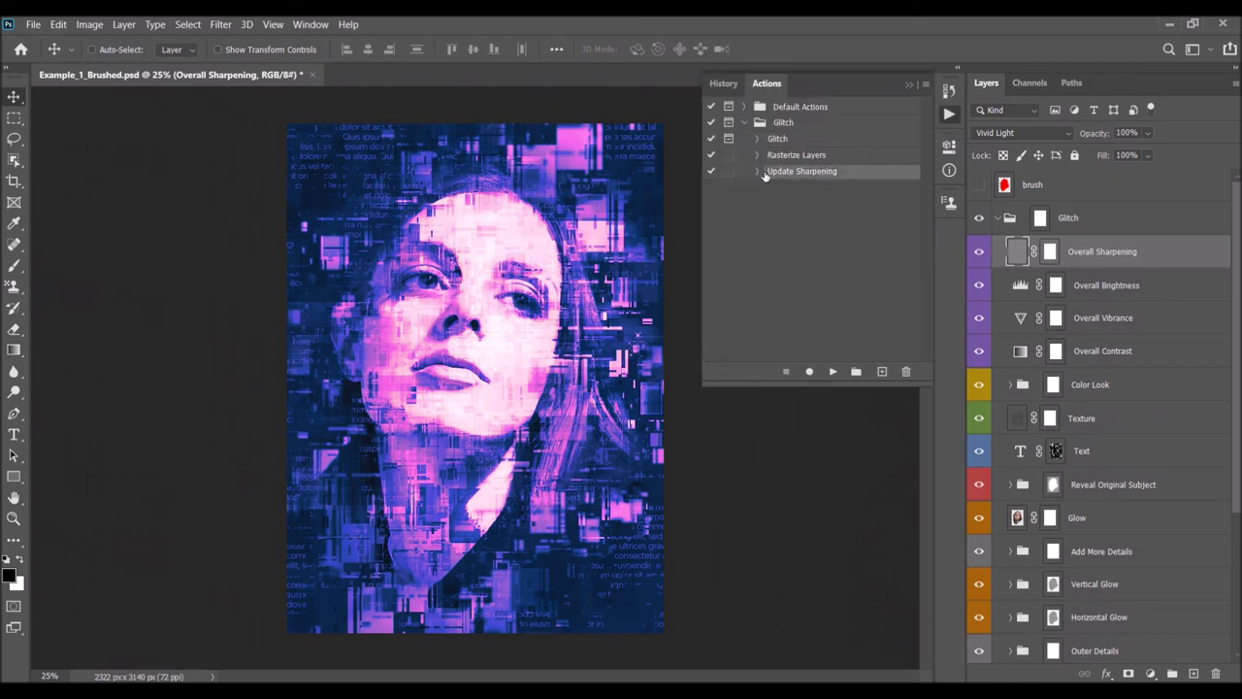
click(833, 371)
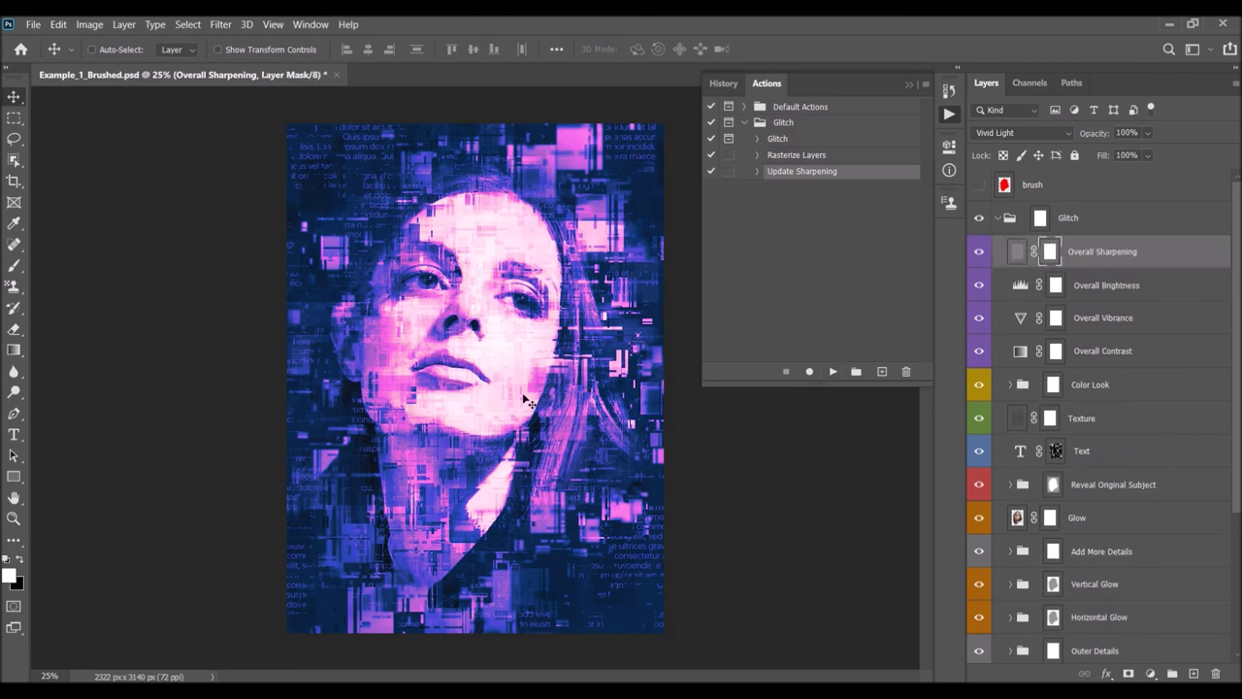
click(909, 85)
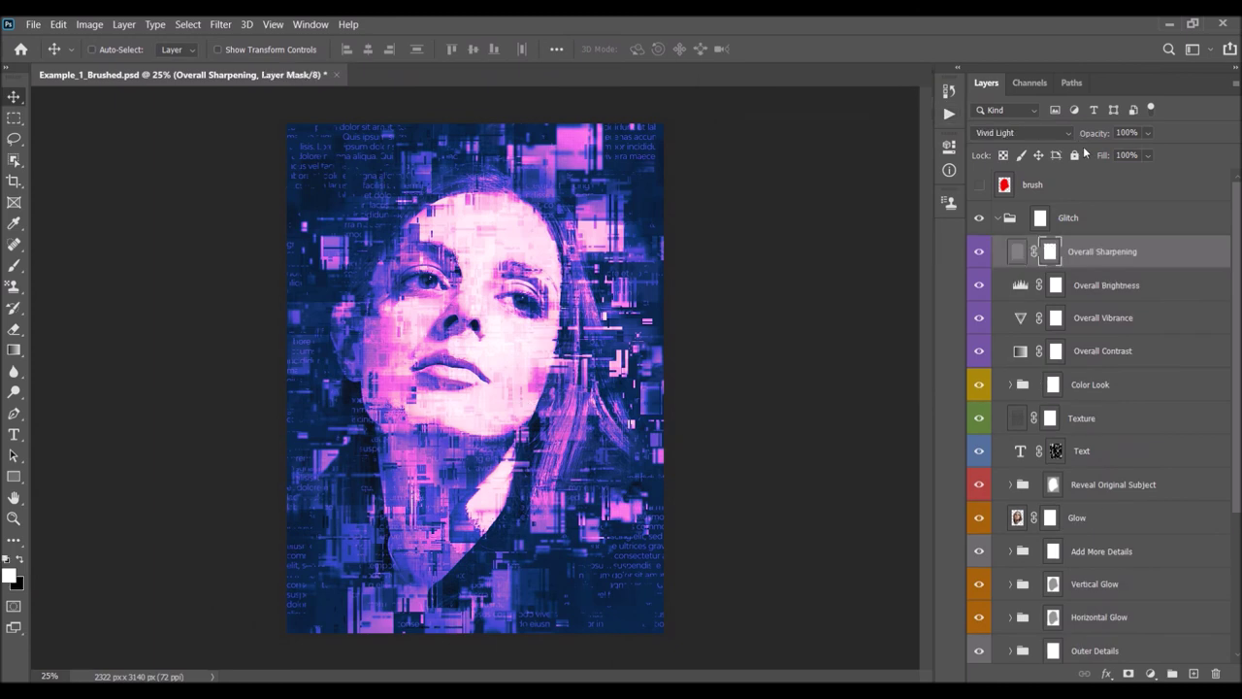
drag(1101, 136, 1200, 158)
scroll(643, 299, up, 1)
scroll(647, 302, down, 1)
Check the layer effects inside the Edge Details group and run the Rasterize Layers action from the Glitch set.
click(949, 114)
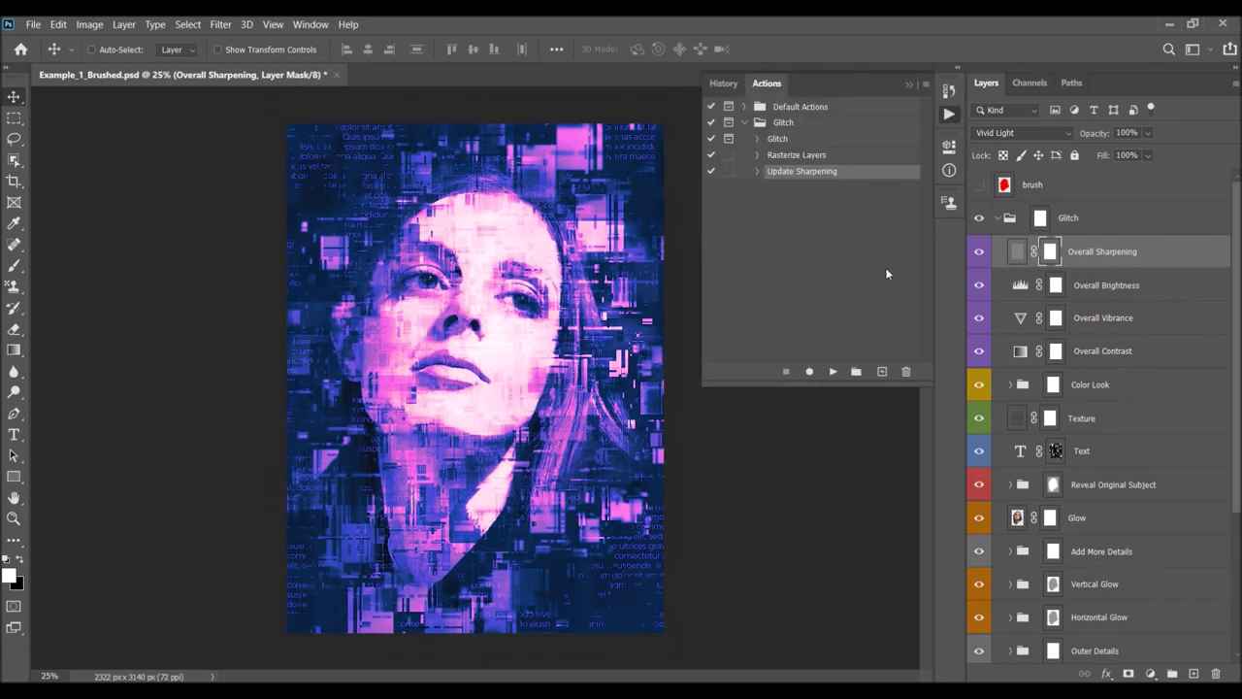
click(796, 157)
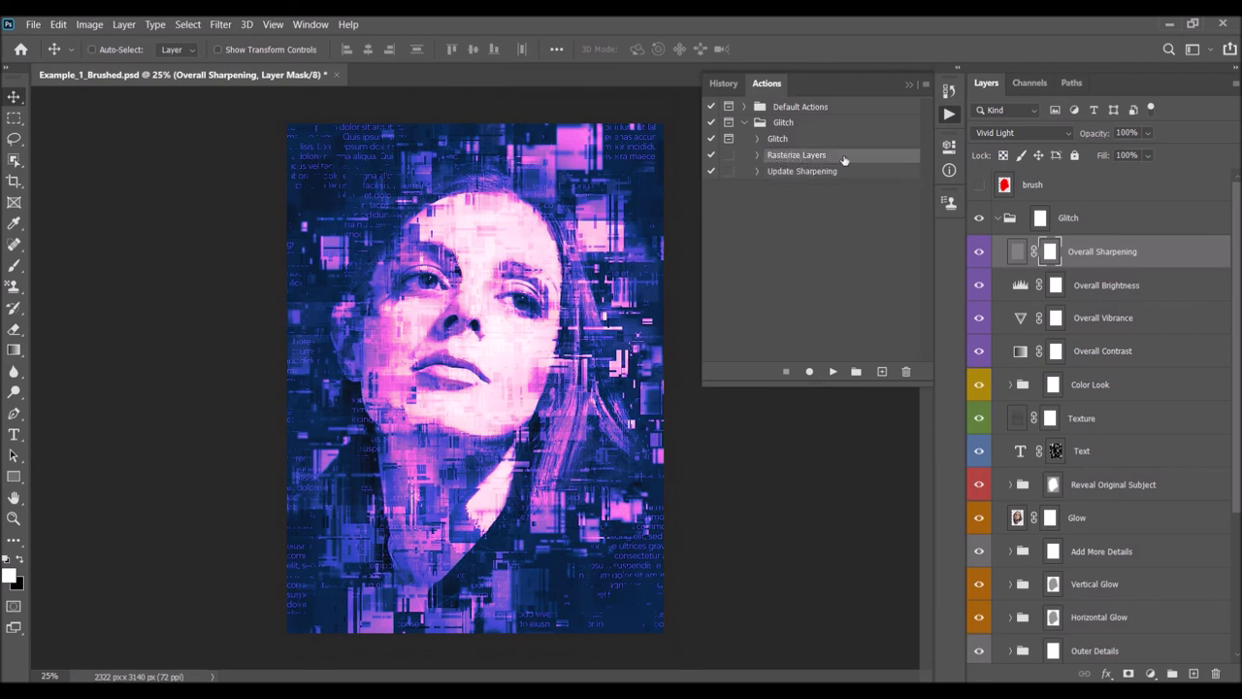
scroll(1171, 424, down, 3)
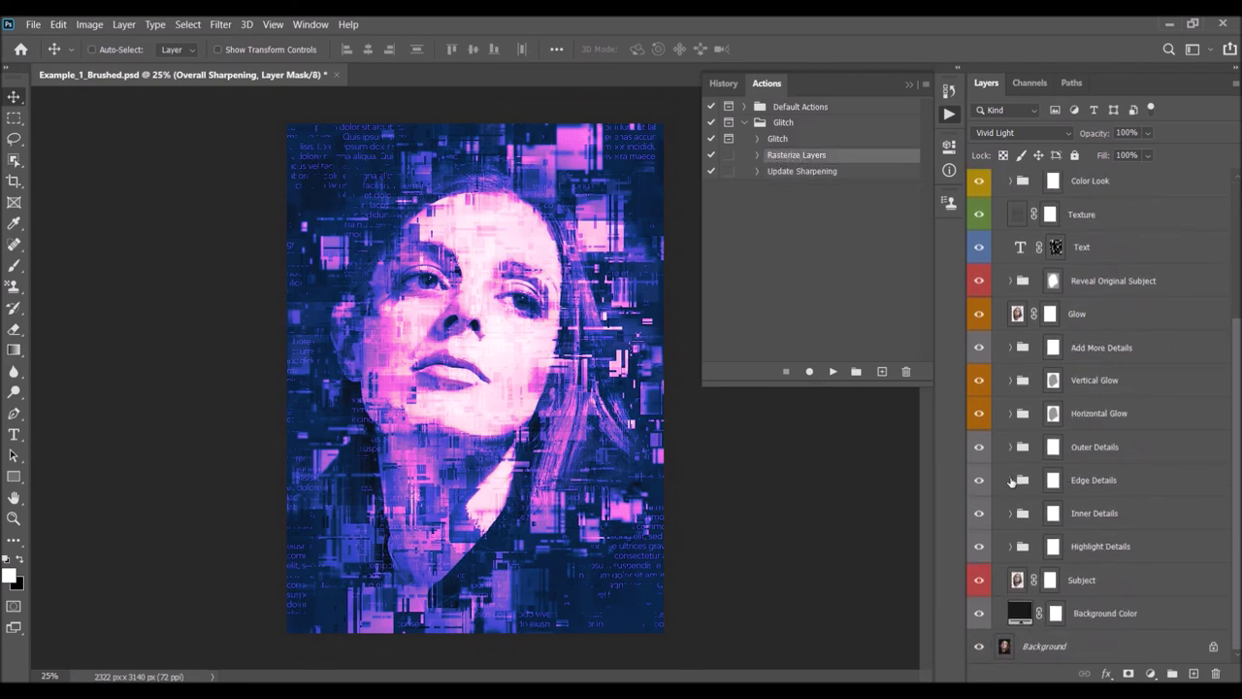
click(1011, 481)
scroll(1074, 438, down, 2)
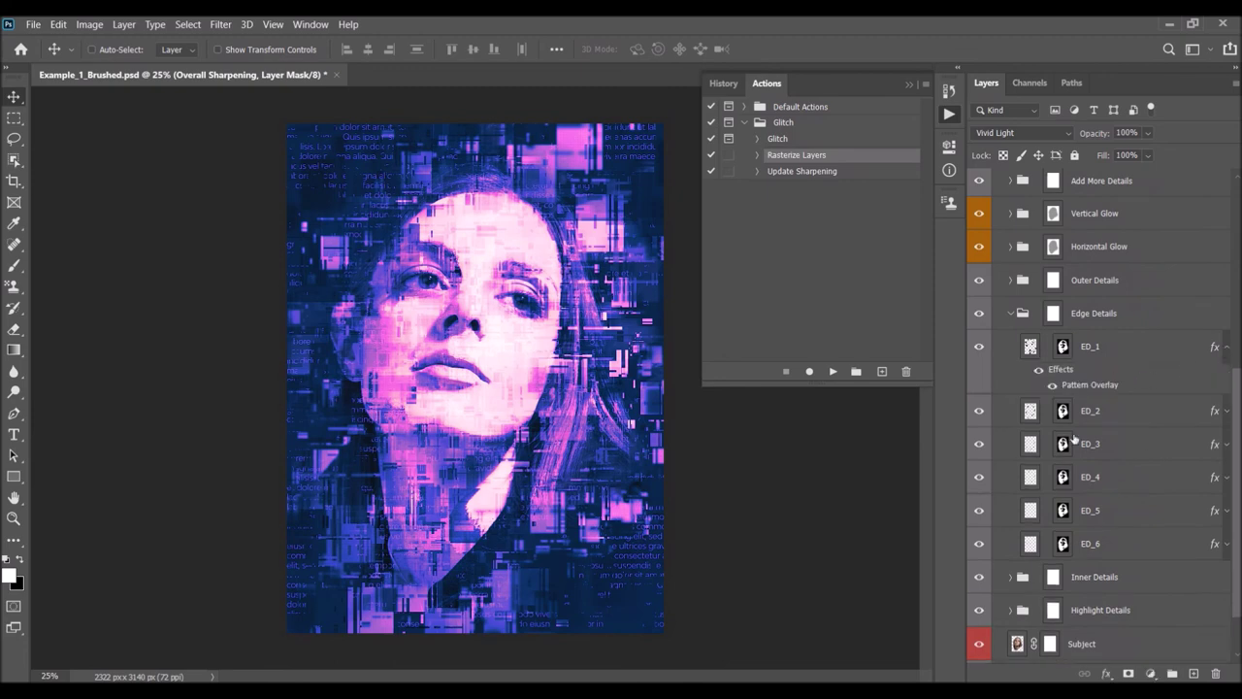
click(1012, 314)
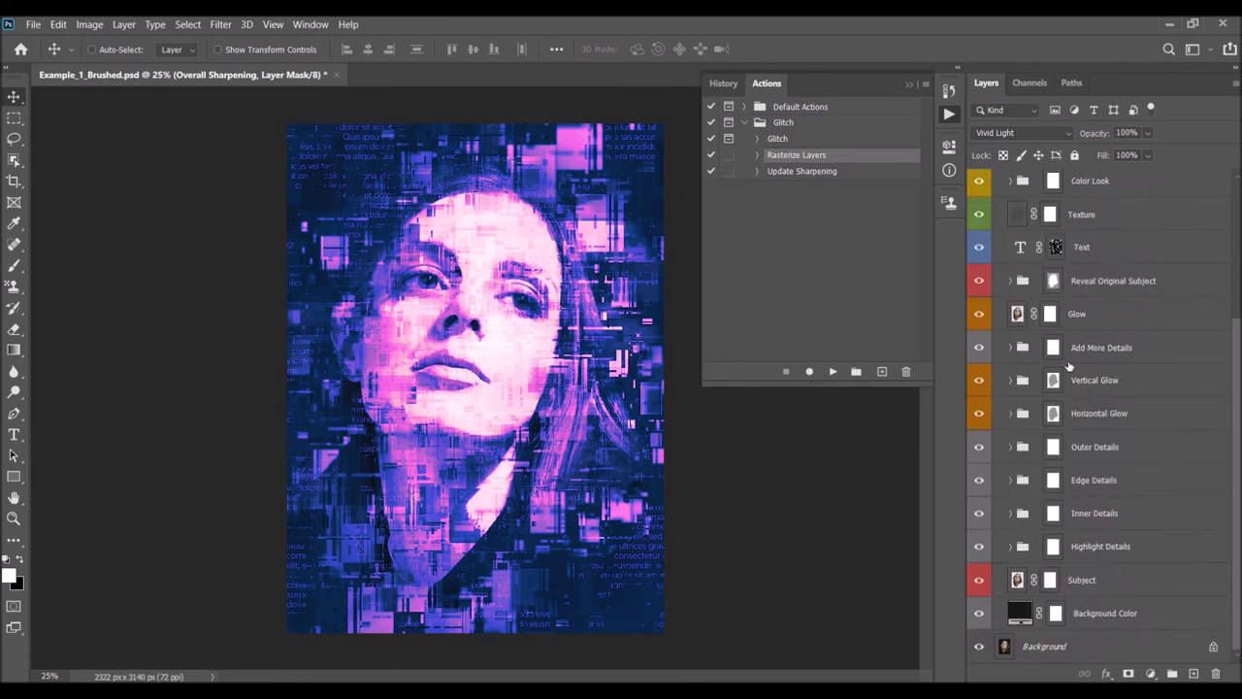
scroll(1079, 391, up, 3)
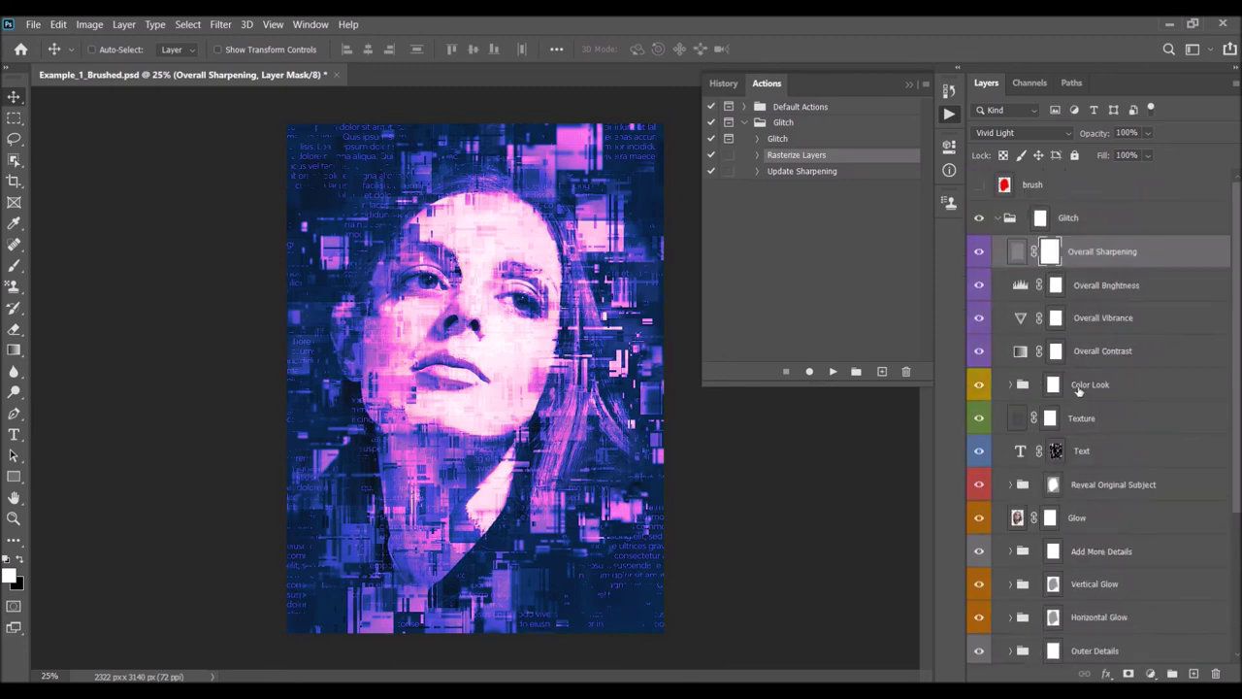
scroll(1097, 346, down, 3)
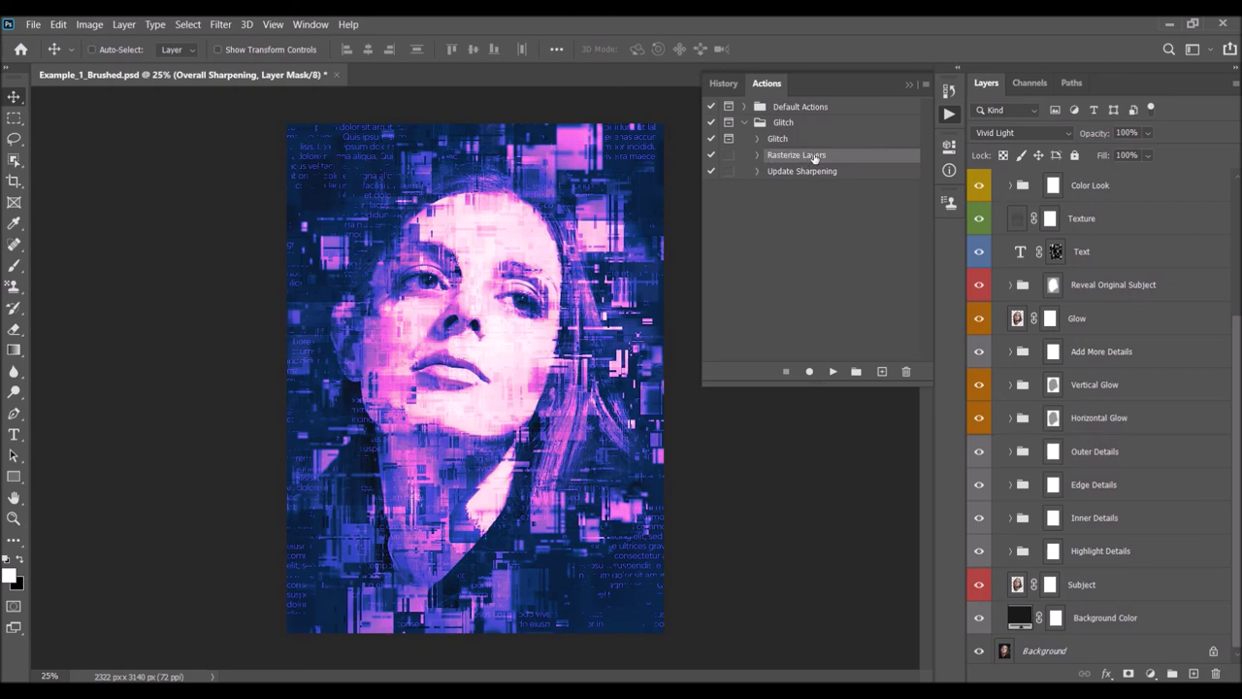
click(833, 370)
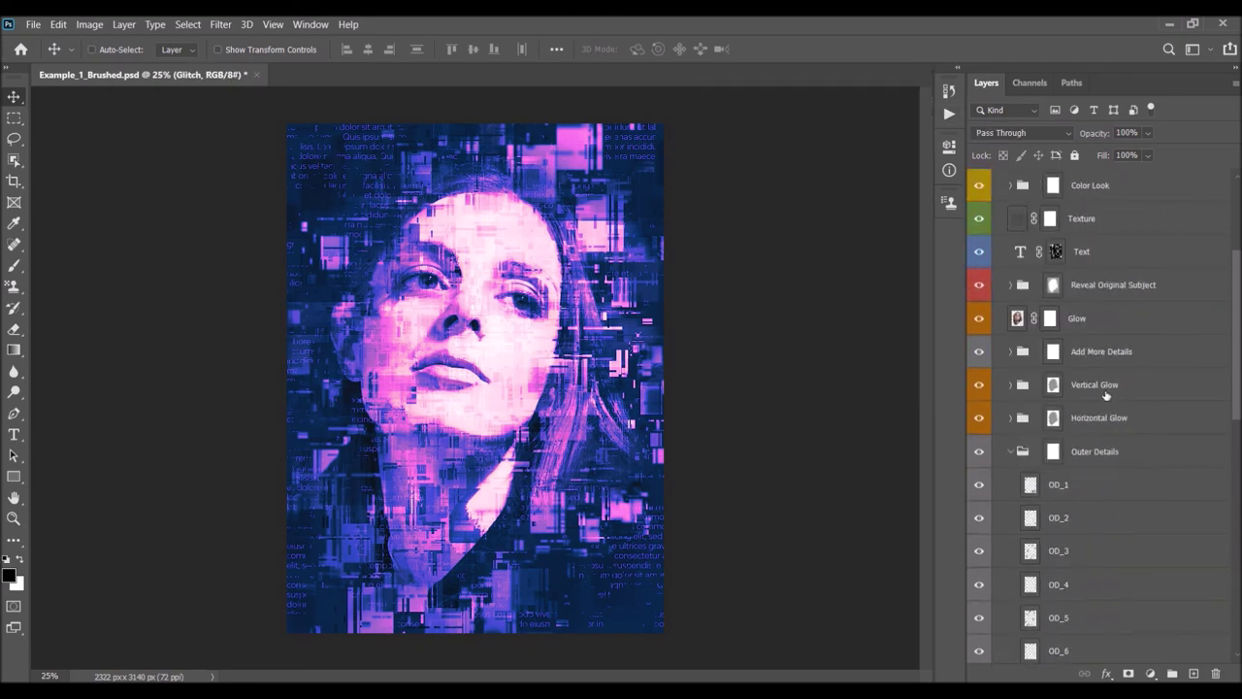
Review the rasterized layer stack, collapse the Glitch group and bring the whole portrait back into view.
click(1000, 218)
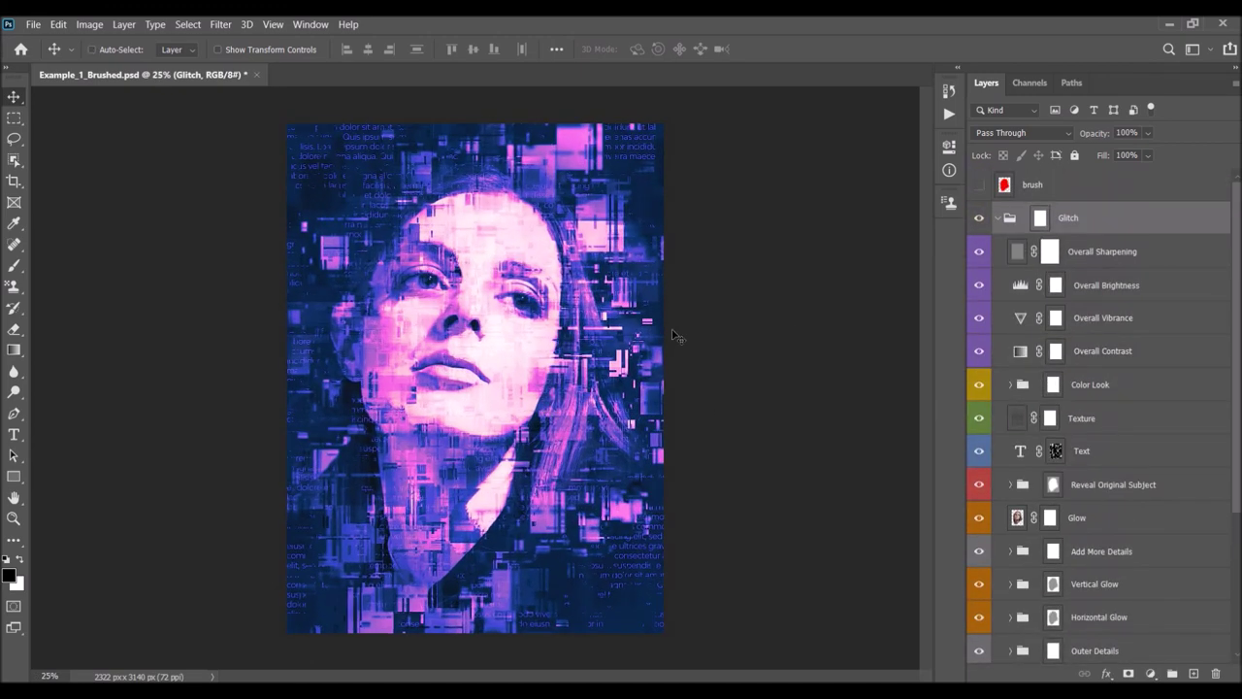
scroll(1082, 398, down, 3)
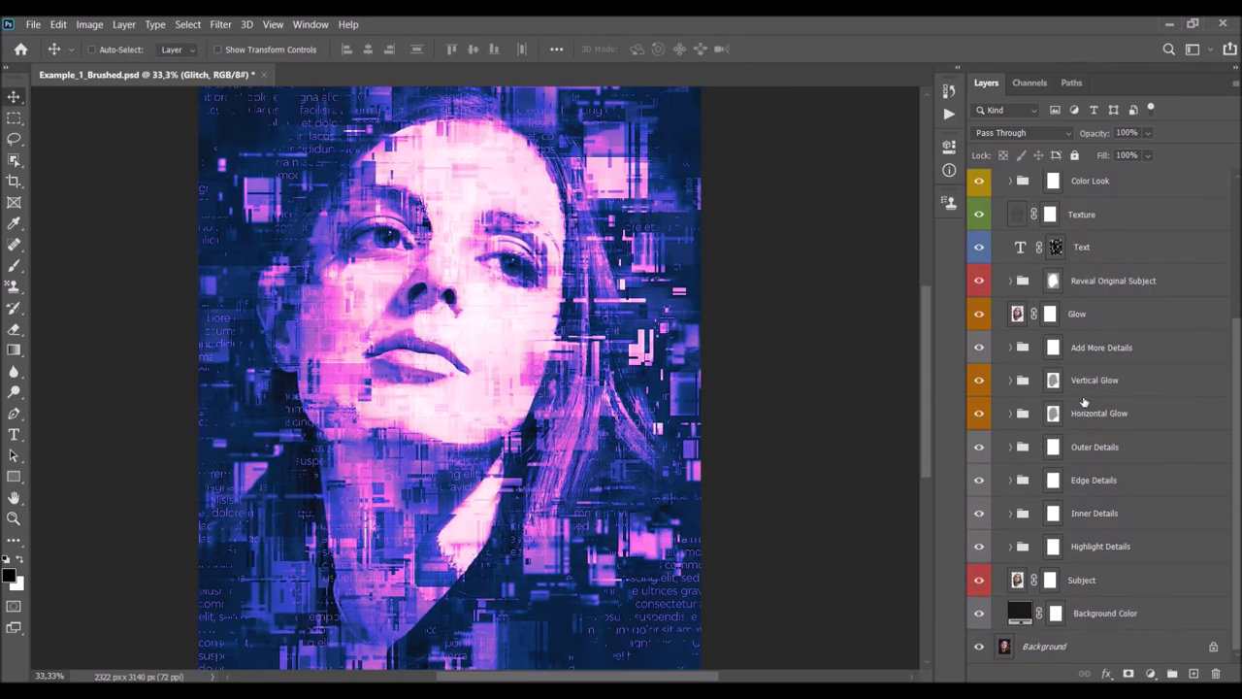
key(ctrl+minus)
scroll(622, 445, up, 2)
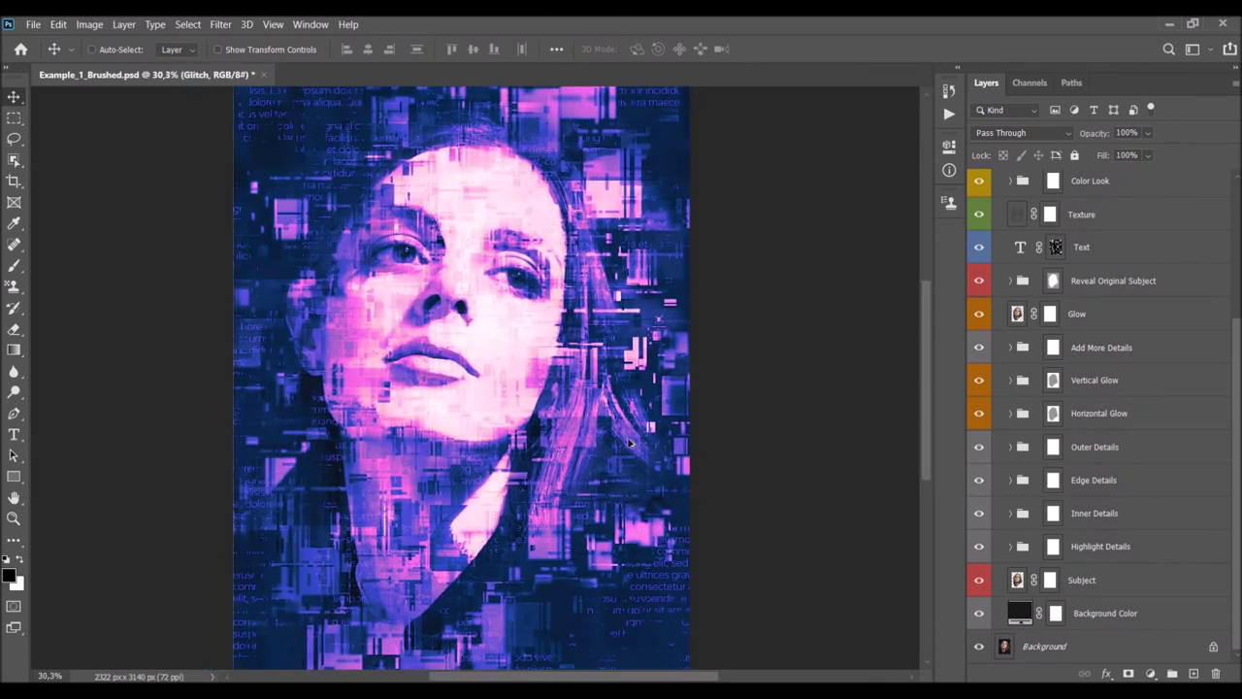
scroll(1078, 323, up, 5)
click(997, 217)
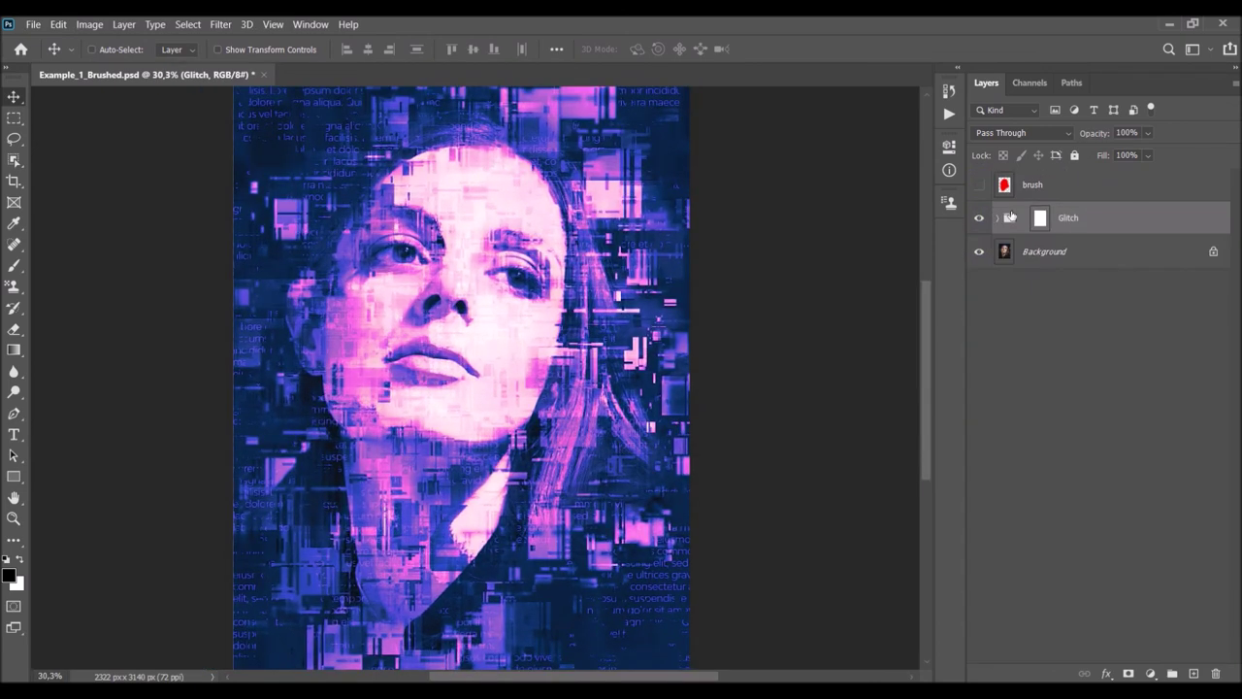
key(ctrl+space)
ctrl+alt+click(673, 294)
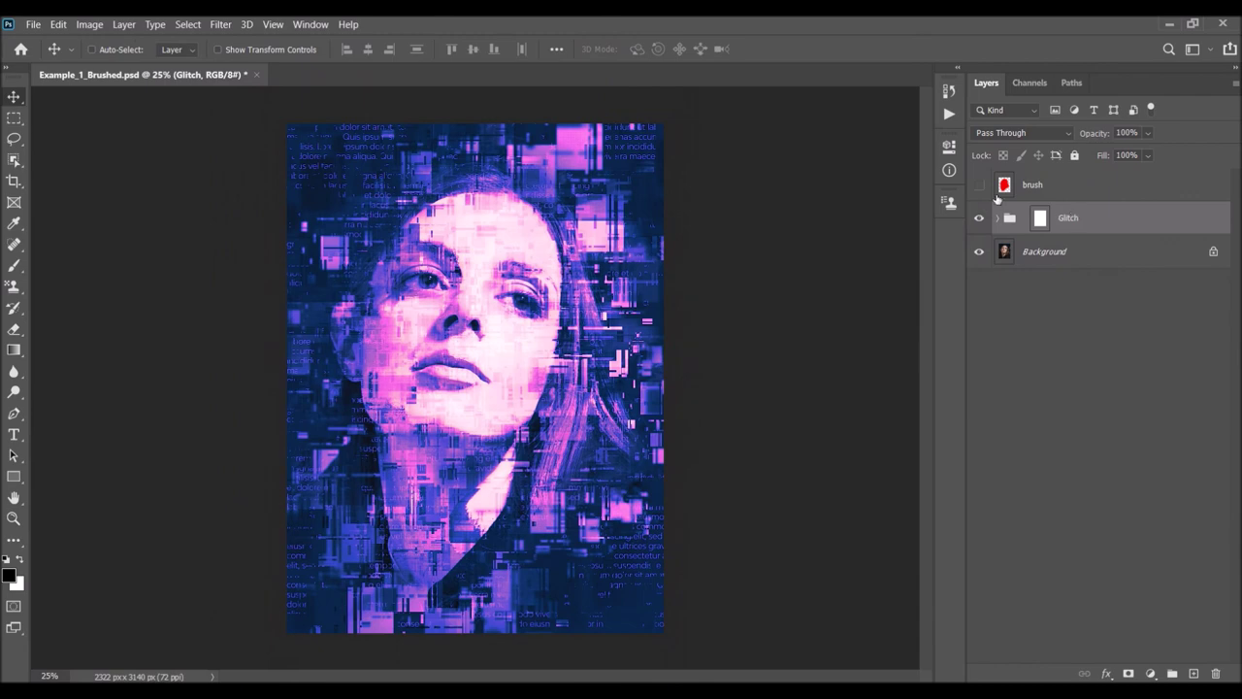
Try deleting the Glitch group with the brush layer shown, undo the deletion and hide the brush layer again.
click(990, 186)
click(982, 185)
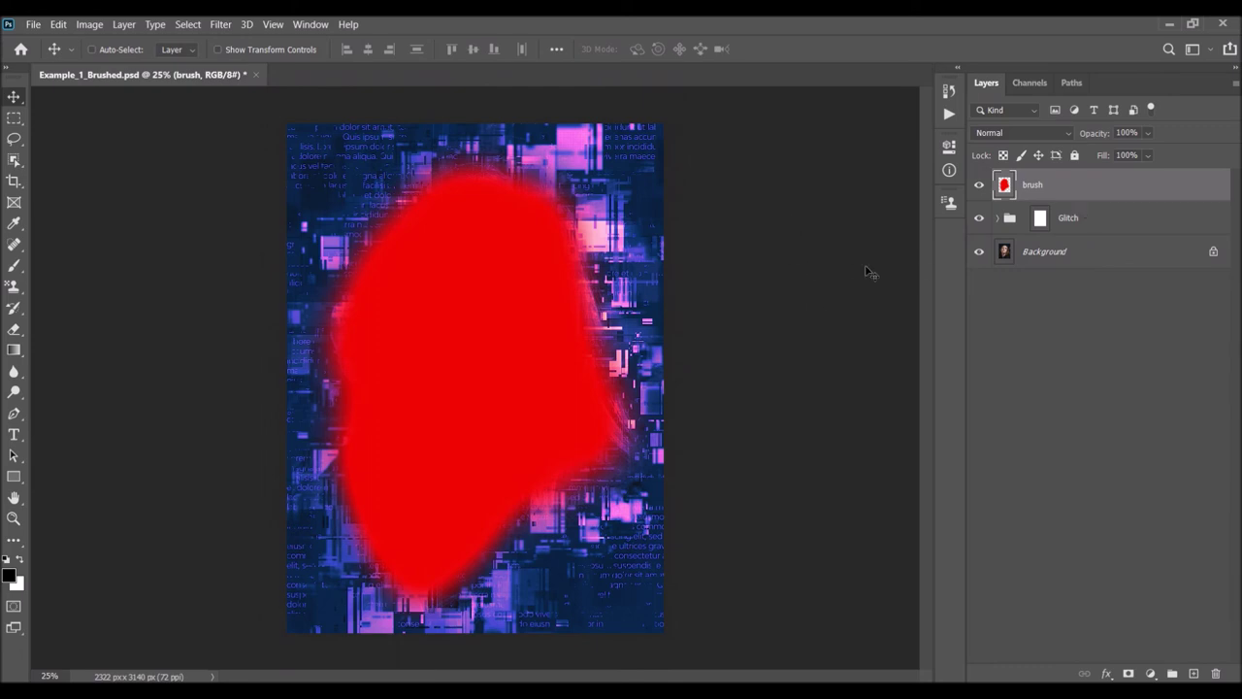
click(1080, 219)
key(Delete)
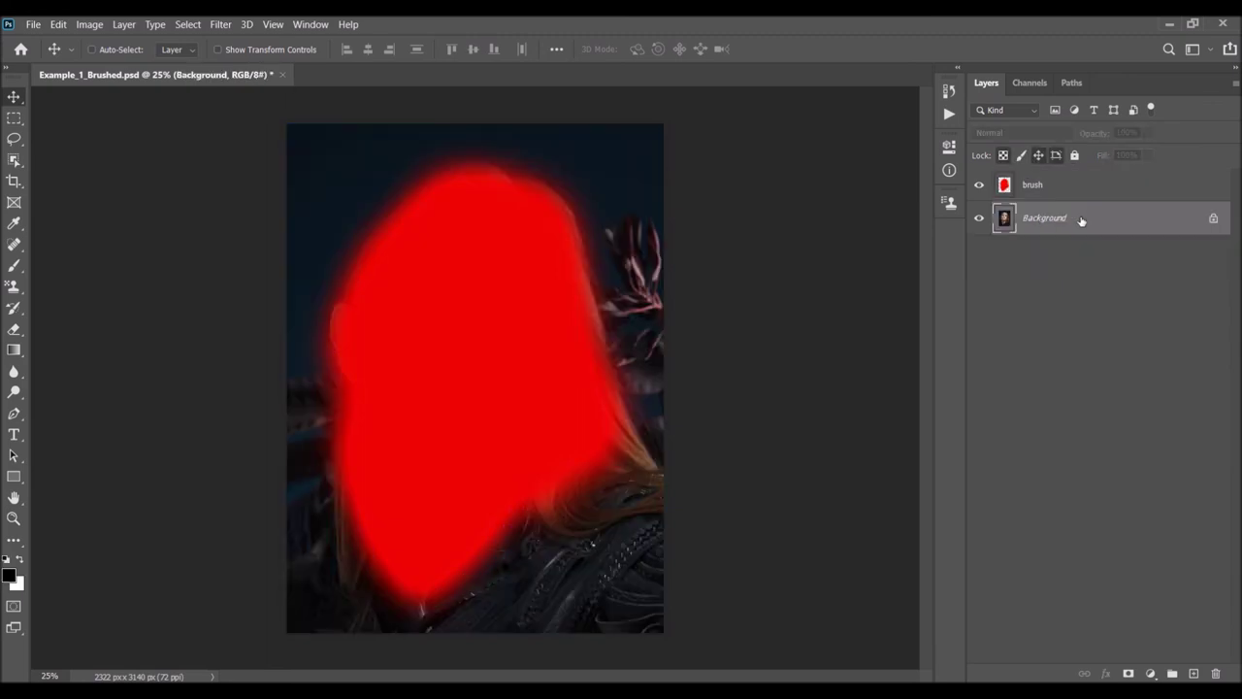
click(1032, 186)
key(ctrl+z)
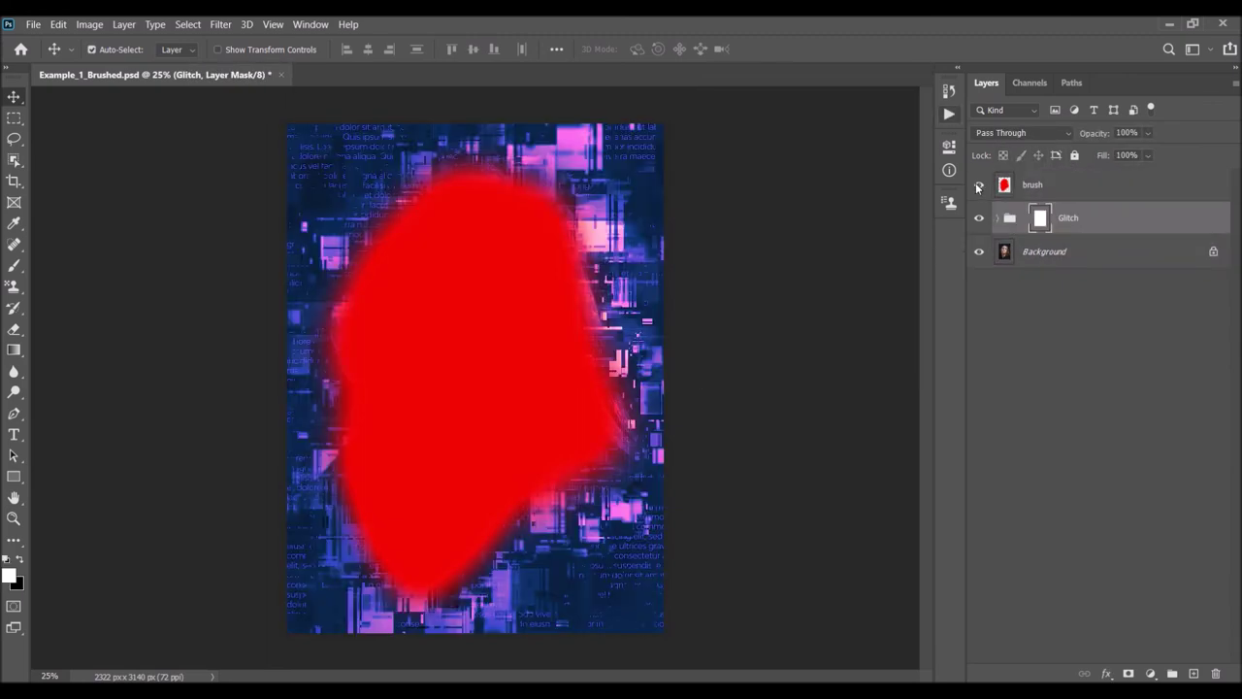
click(979, 185)
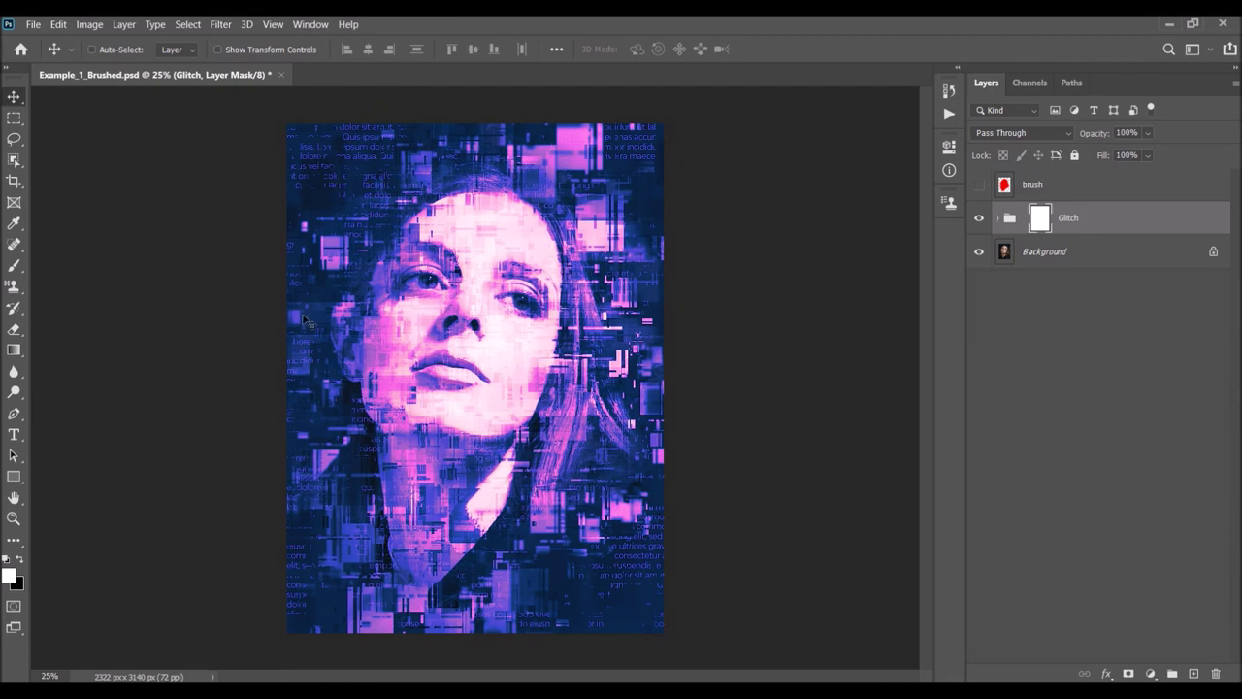
Duplicate the Background layer and place the copy directly above the Glitch group.
key(z)
click(524, 463)
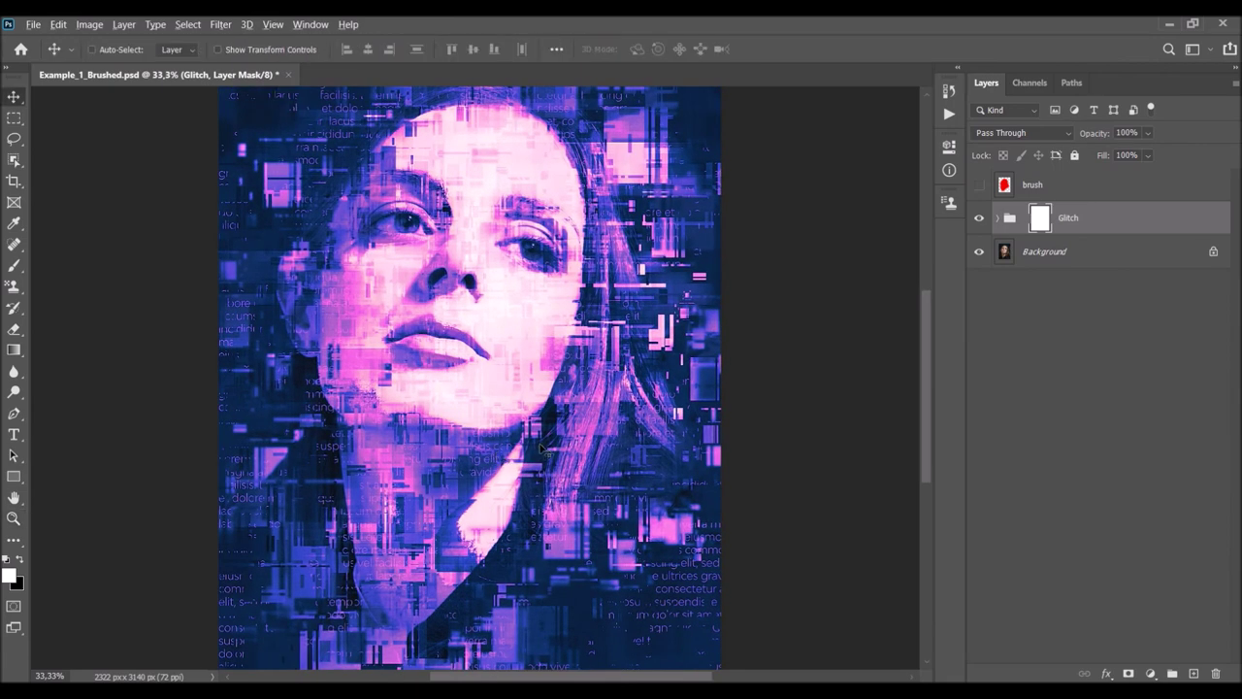
scroll(542, 449, down, 2)
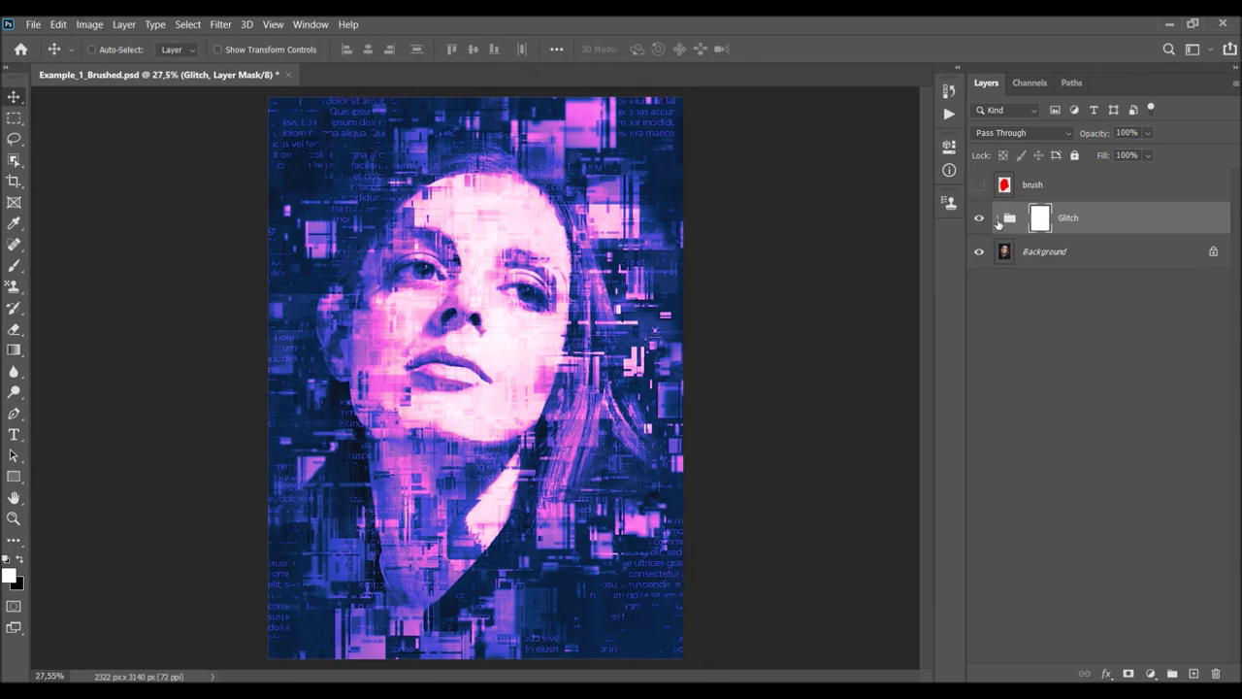
click(997, 219)
click(997, 220)
click(1053, 251)
key(ctrl+j)
drag(1086, 254, 1090, 201)
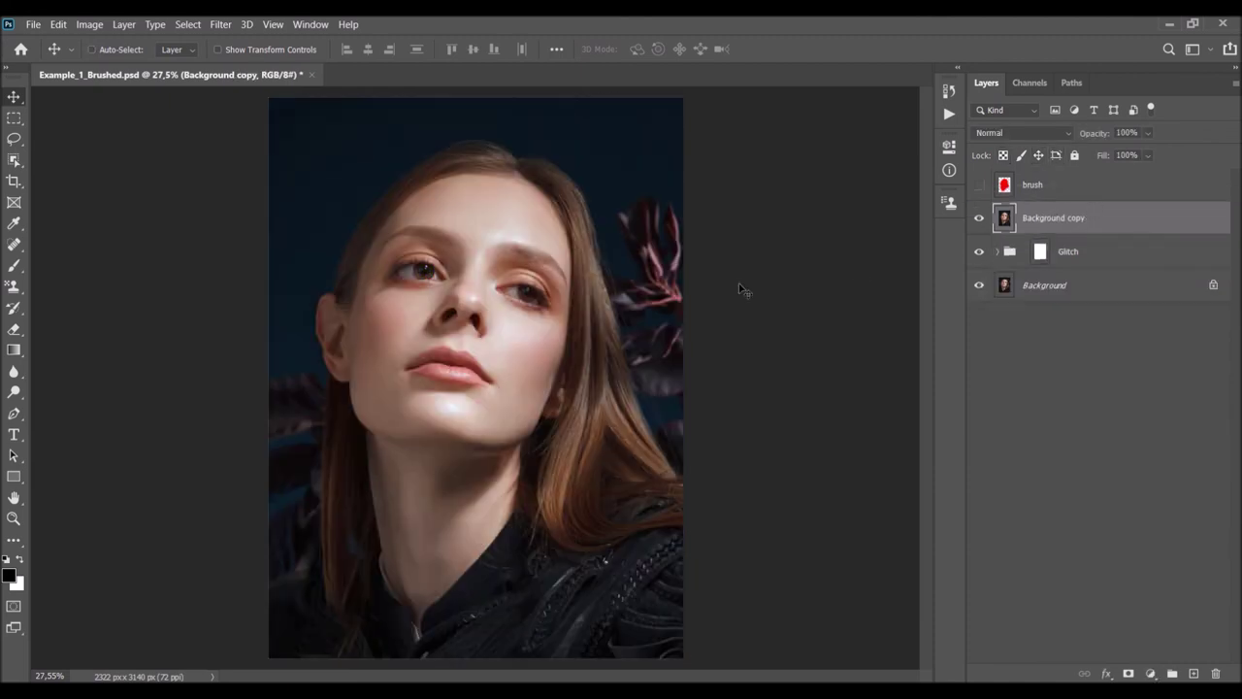
Compare the original portrait with the glitch result by toggling the Background copy layer, and leave the copy hidden.
key(z)
alt+click(600, 288)
key(alt+v)
key(Escape)
key(v)
click(979, 219)
click(979, 220)
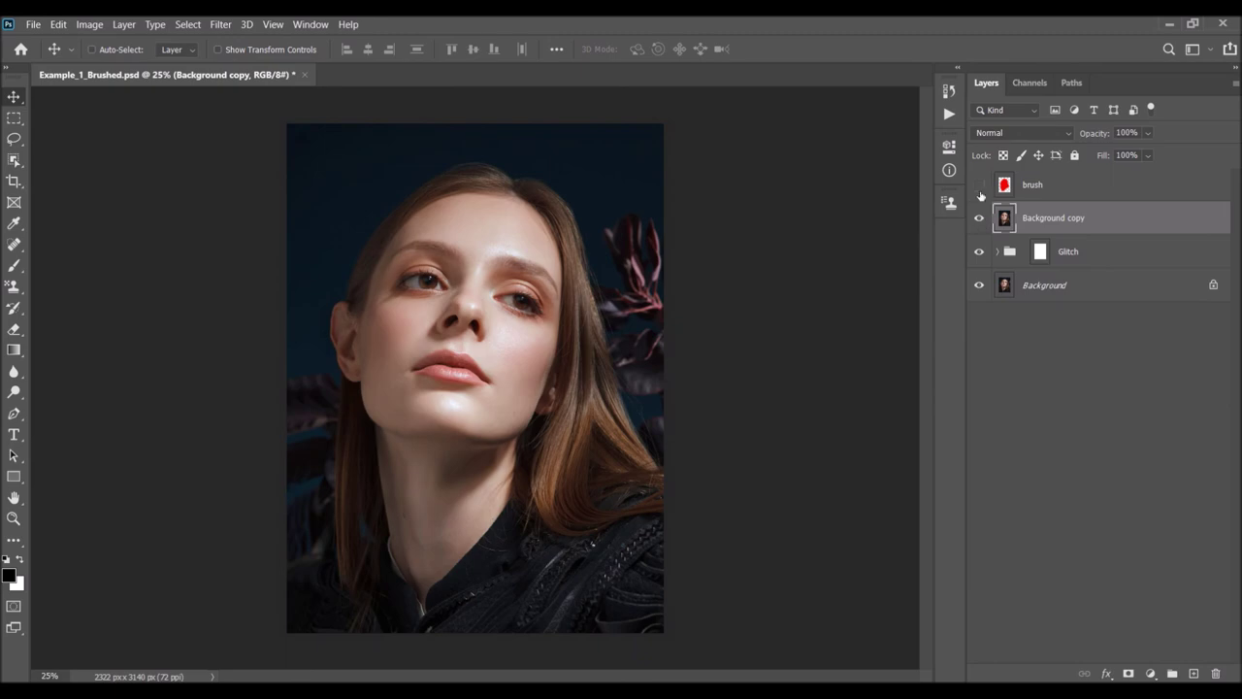
click(979, 185)
drag(979, 187, 979, 219)
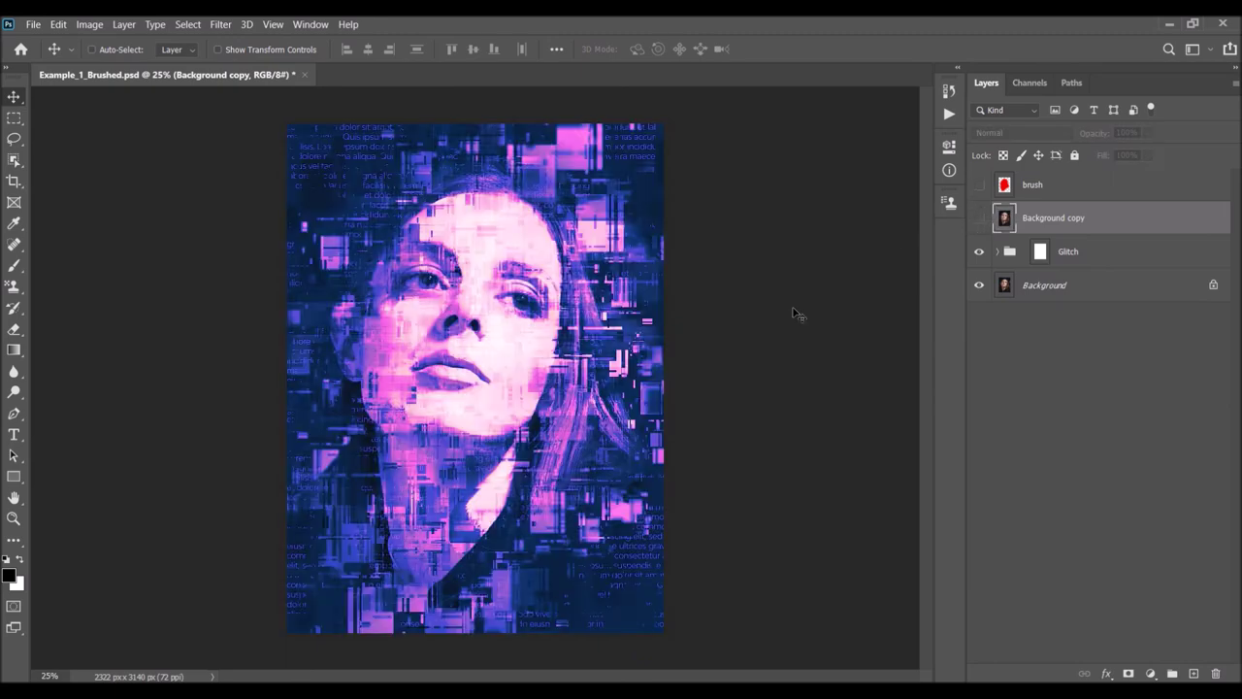
Inspect the glitch effect on the portrait's face up close.
key(z)
click(455, 399)
key(h)
drag(578, 269, 592, 300)
key(v)
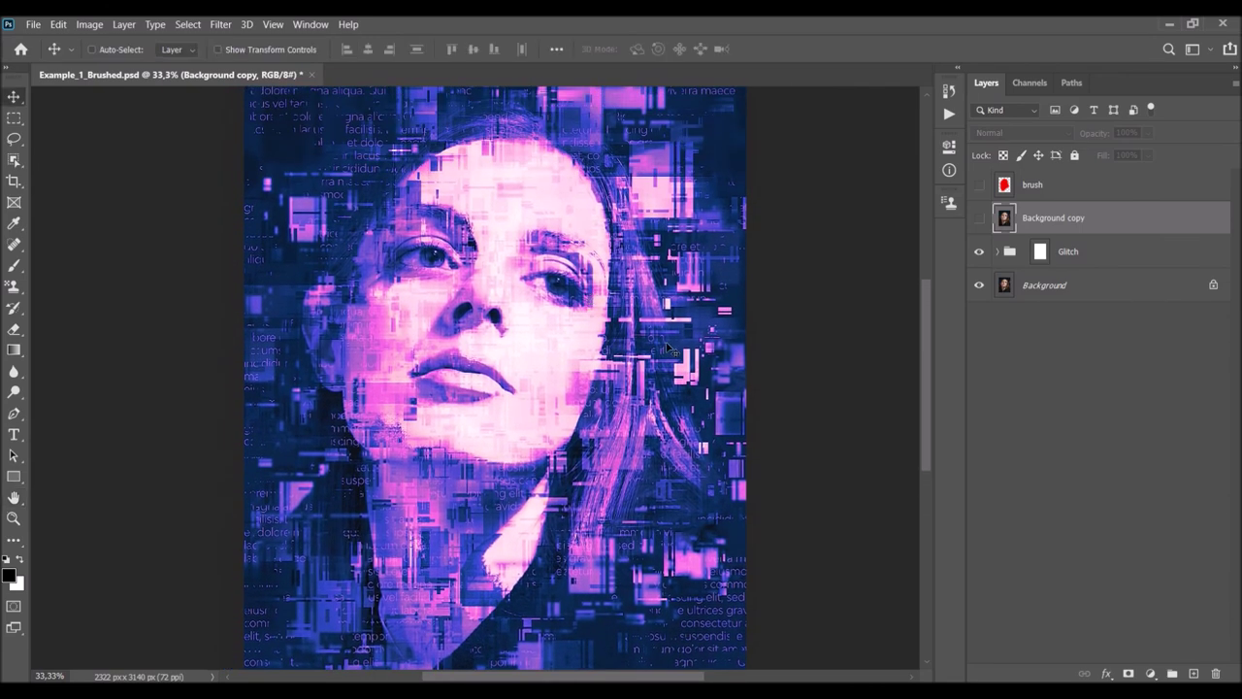